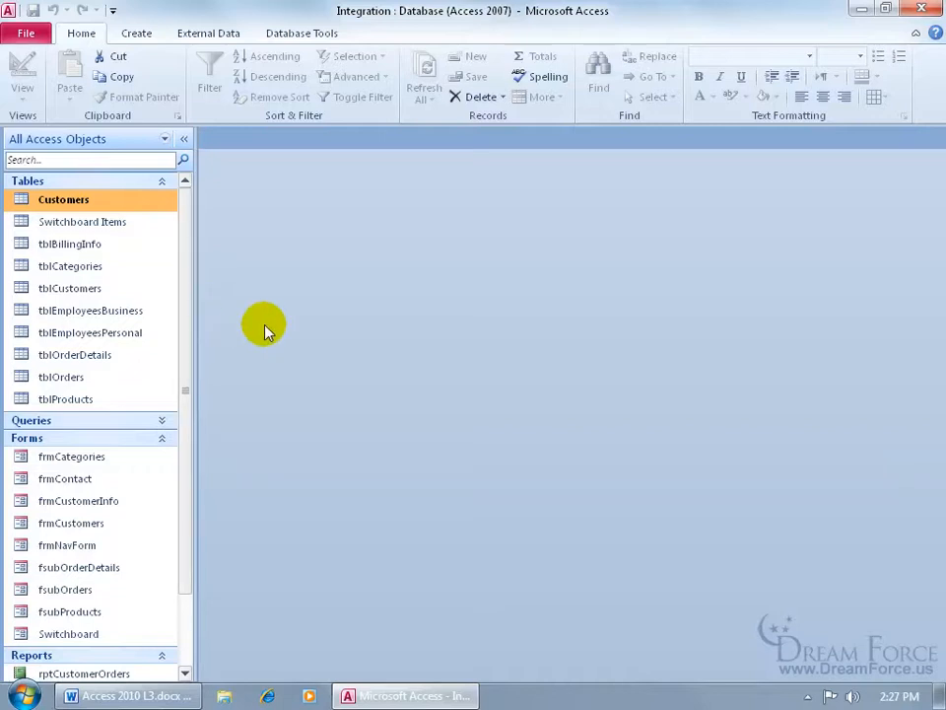
Split the Integration database, saving its tables to the back-end file Integration_be.accdb
{"action": "left_click", "coordinate": [293, 32]}
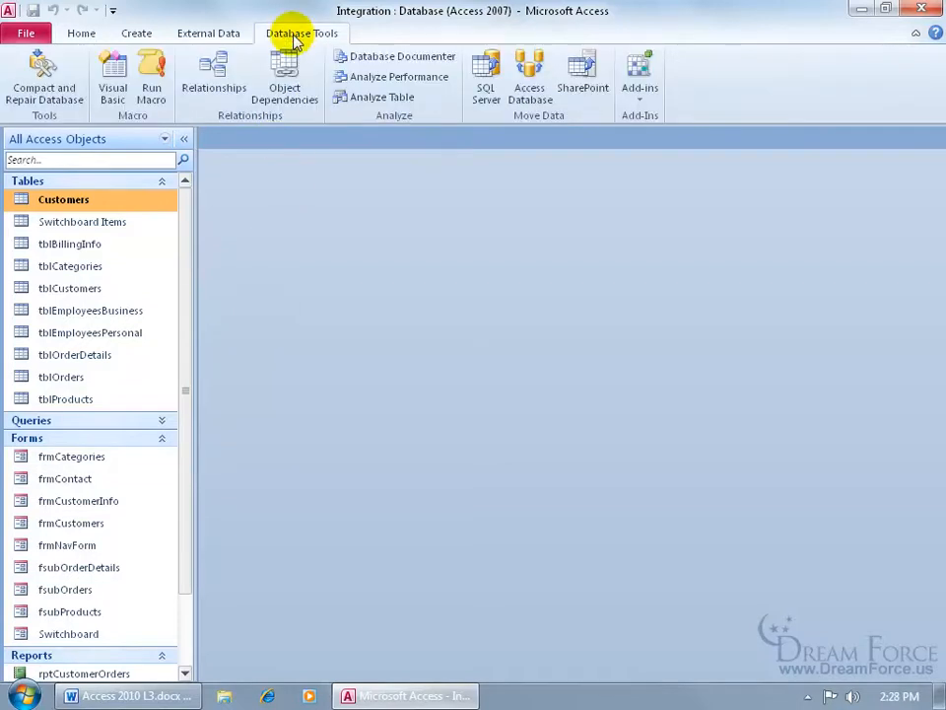
{"action": "left_click", "coordinate": [528, 77]}
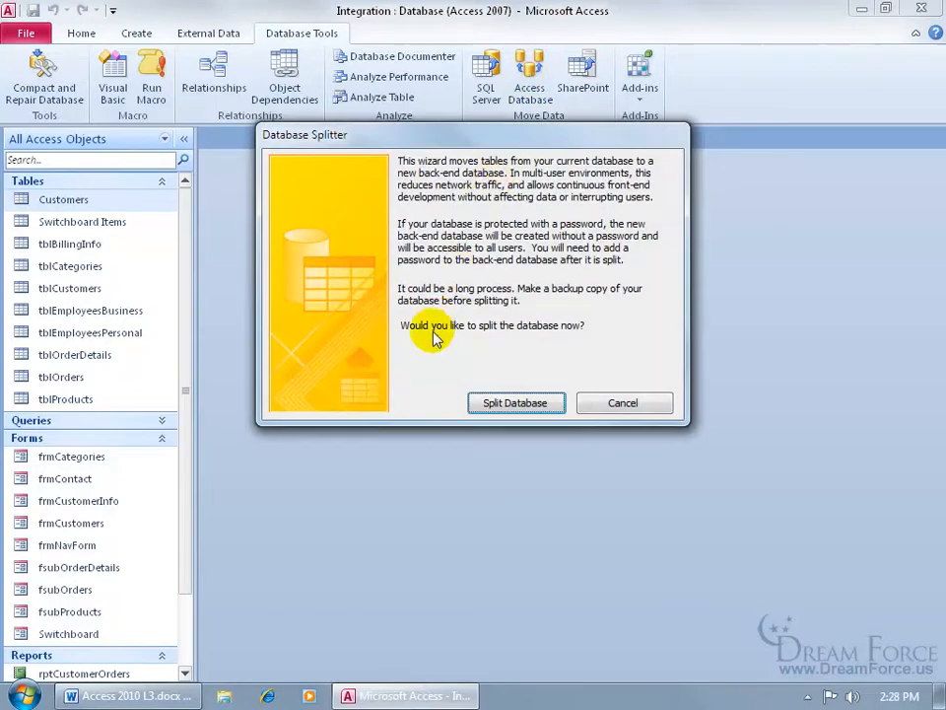
{"action": "left_click", "coordinate": [512, 404]}
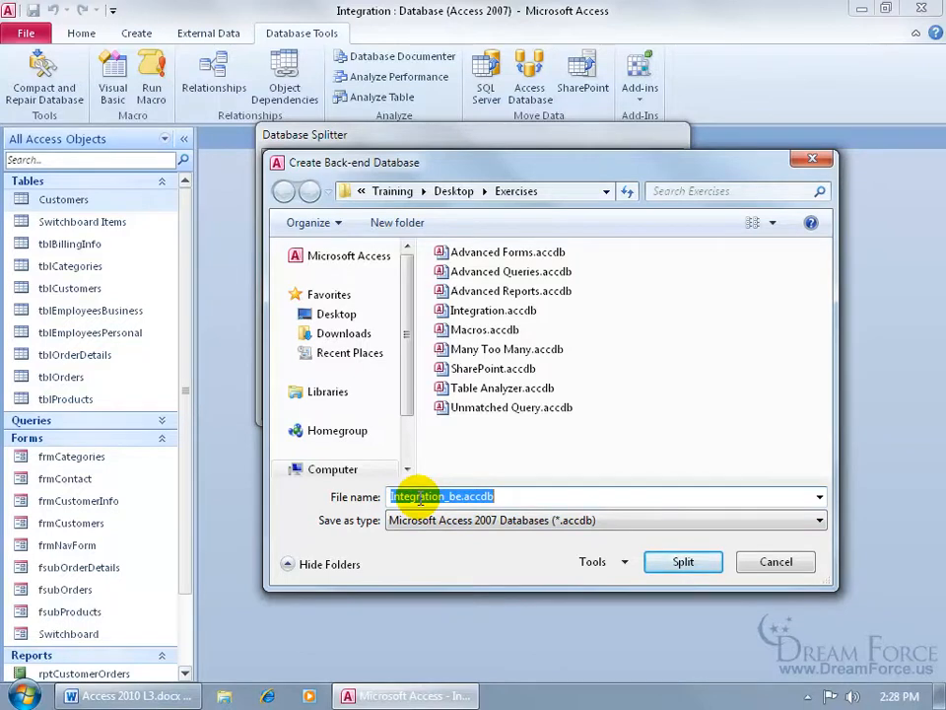
{"action": "left_click", "coordinate": [687, 562]}
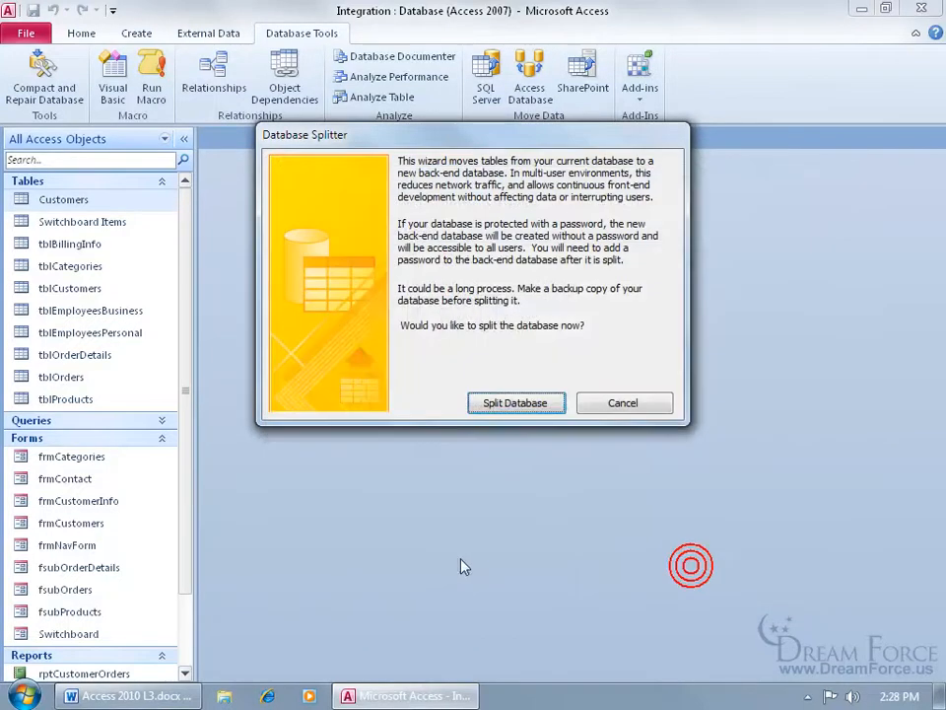
Dismiss the split success message and check the linked tables point to Integration_be.accdb
{"action": "left_click", "coordinate": [475, 396]}
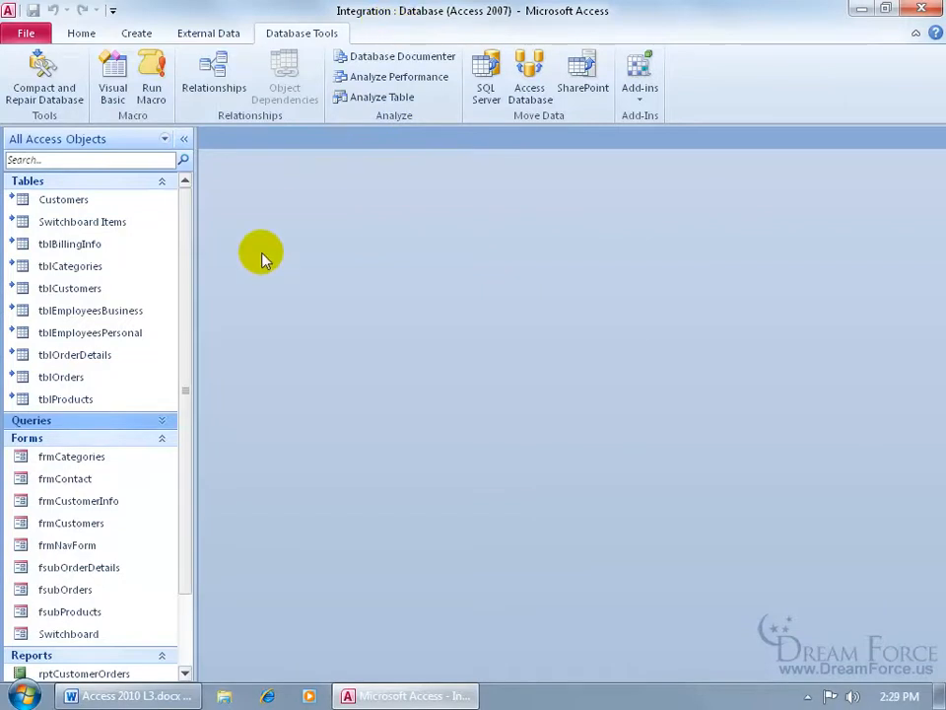
{"action": "mouse_move", "coordinate": [126, 304]}
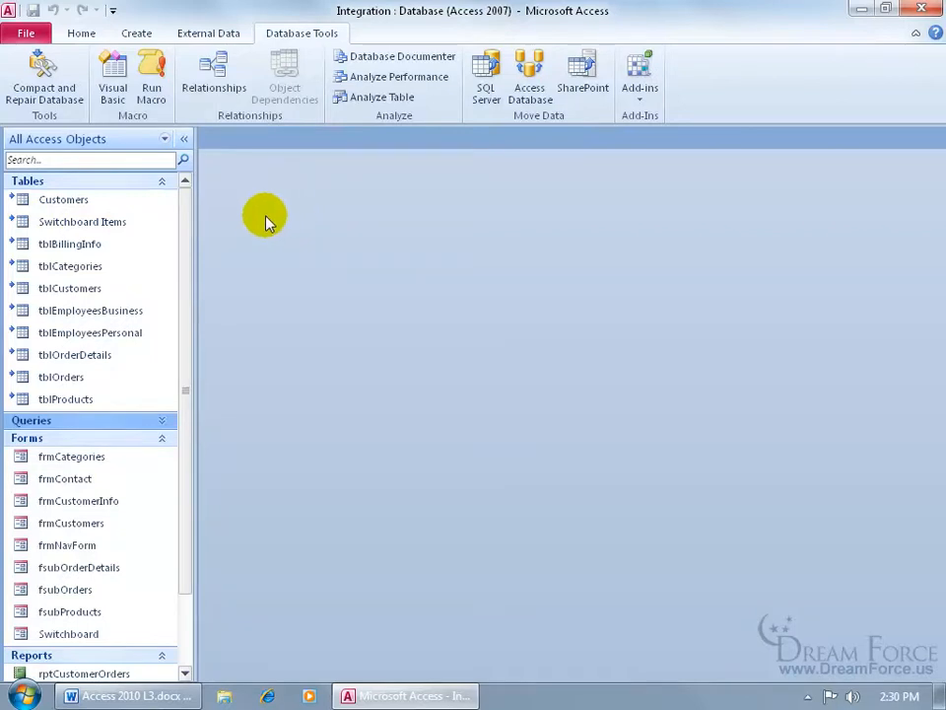
{"action": "mouse_move", "coordinate": [139, 232]}
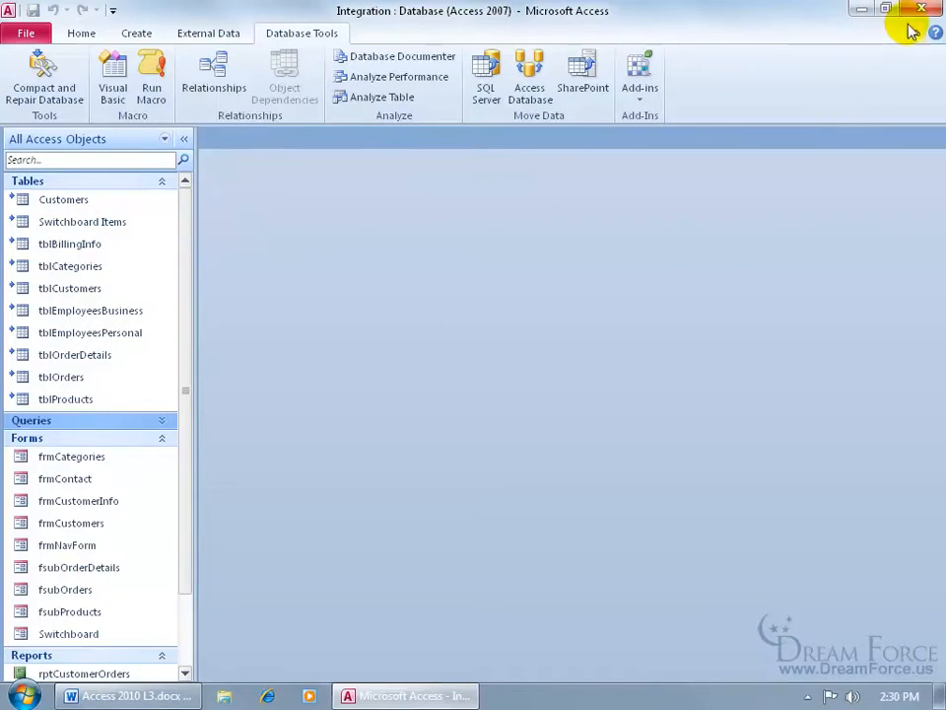
Copy Integration.accdb from the Exercises folder onto the desktop
{"action": "left_click", "coordinate": [860, 9]}
{"action": "double_click", "coordinate": [32, 233]}
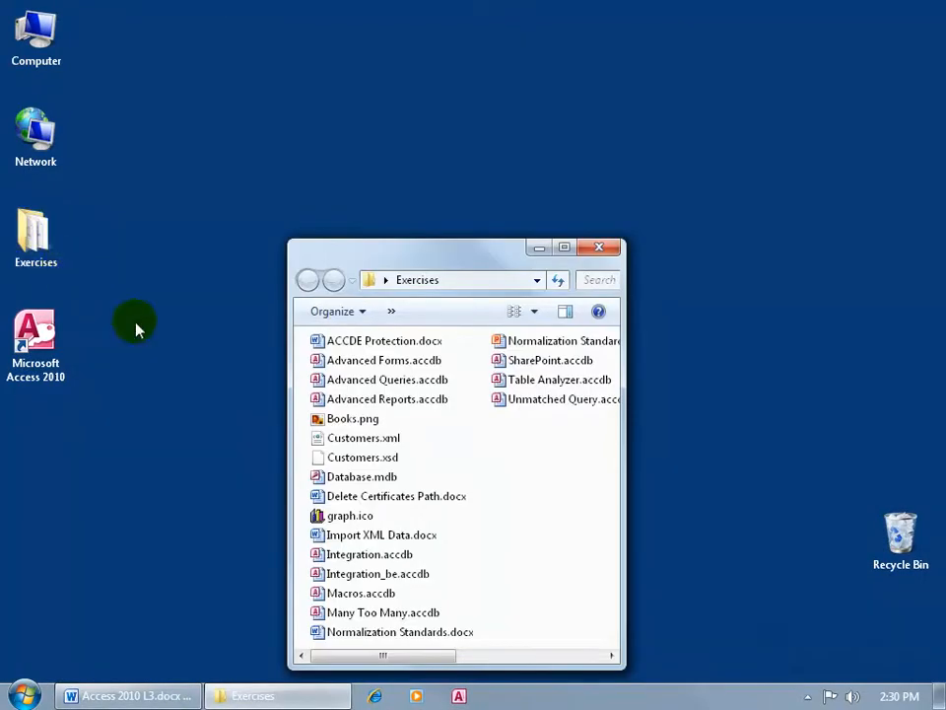
{"action": "double_click", "coordinate": [394, 573]}
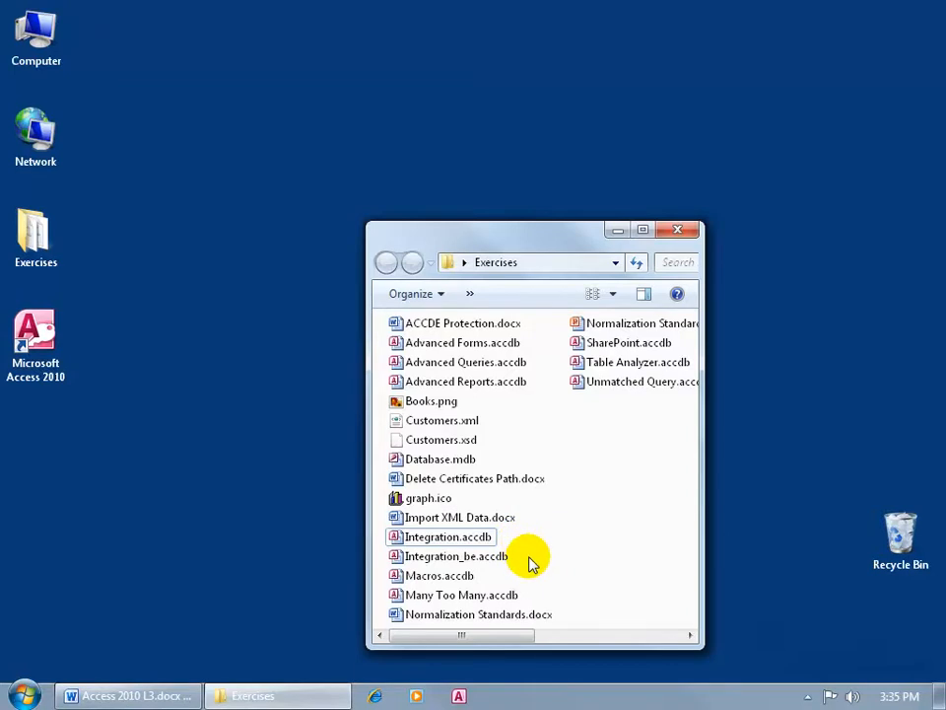
{"action": "left_click", "coordinate": [463, 540]}
{"action": "left_click_drag", "start_coordinate": [463, 540], "coordinate": [302, 451]}
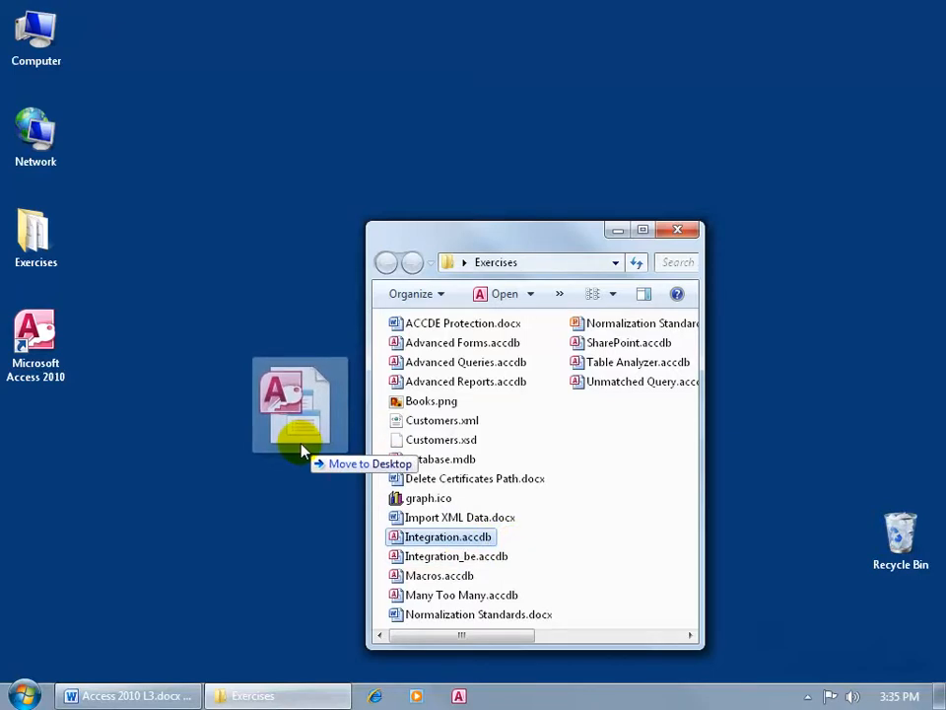
{"action": "left_click_drag", "start_coordinate": [301, 451], "coordinate": [301, 404]}
{"action": "key", "text": "ctrl"}
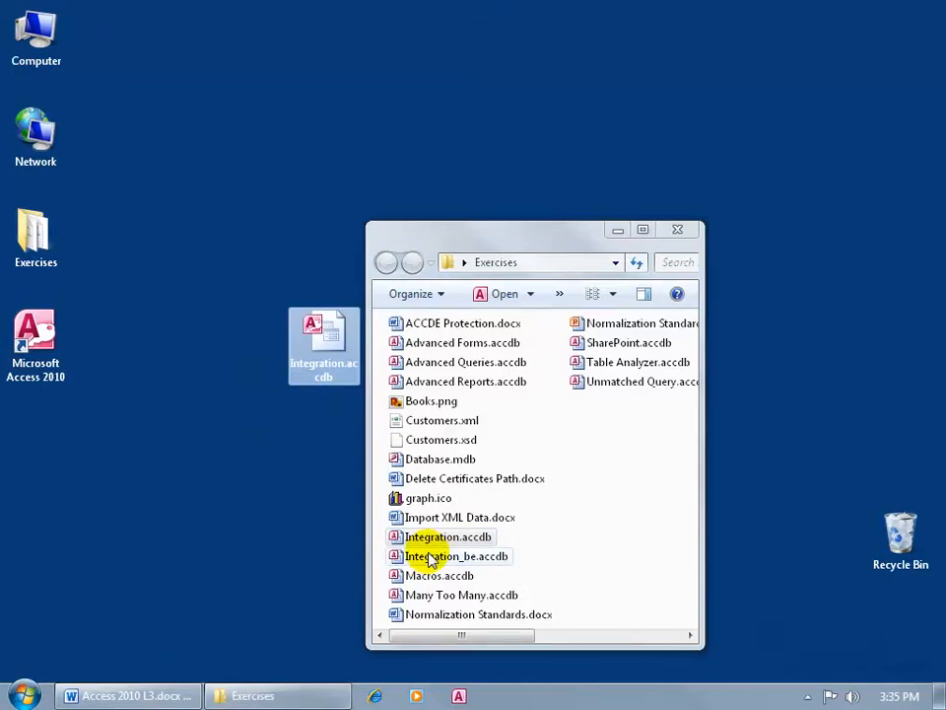
Copy Integration_be.accdb into the share folder on LS-GLD60, then close the folder windows
{"action": "double_click", "coordinate": [37, 131]}
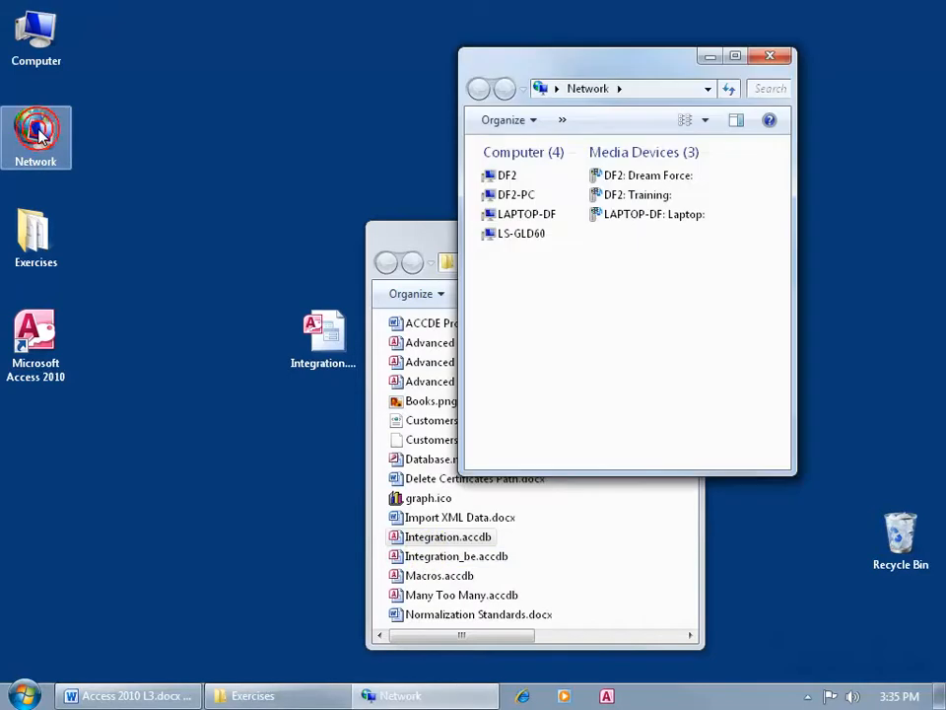
{"action": "double_click", "coordinate": [485, 234]}
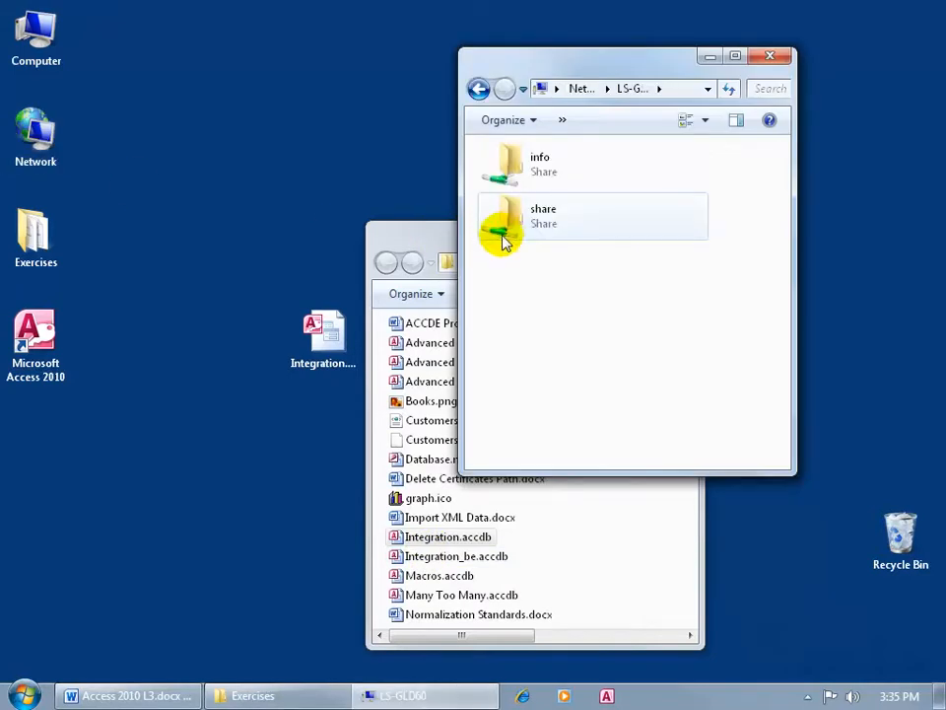
{"action": "double_click", "coordinate": [511, 229]}
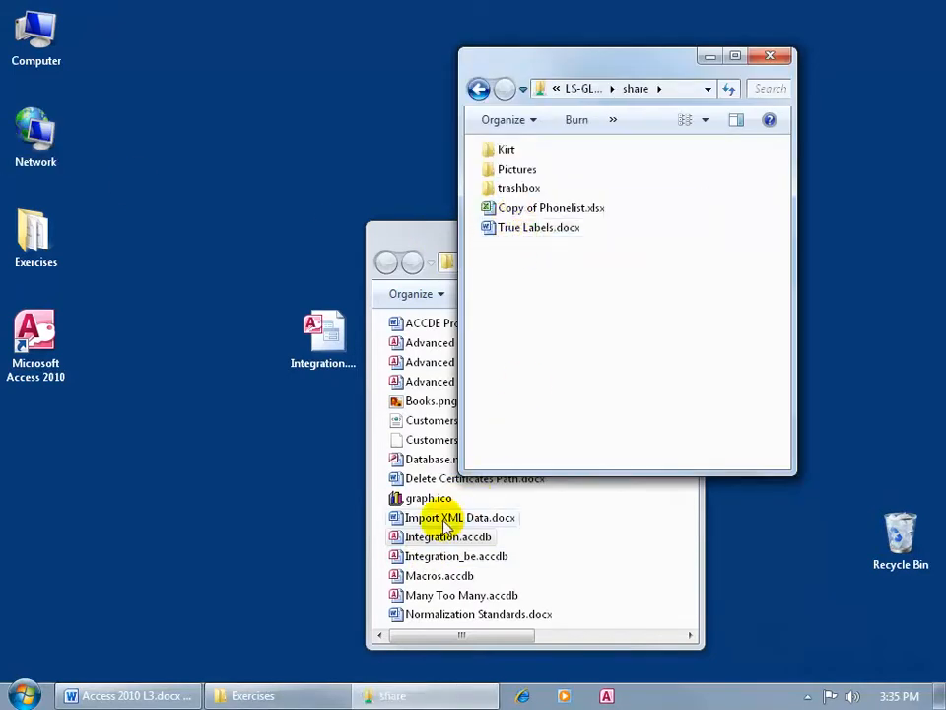
{"action": "left_click_drag", "start_coordinate": [430, 558], "coordinate": [610, 342]}
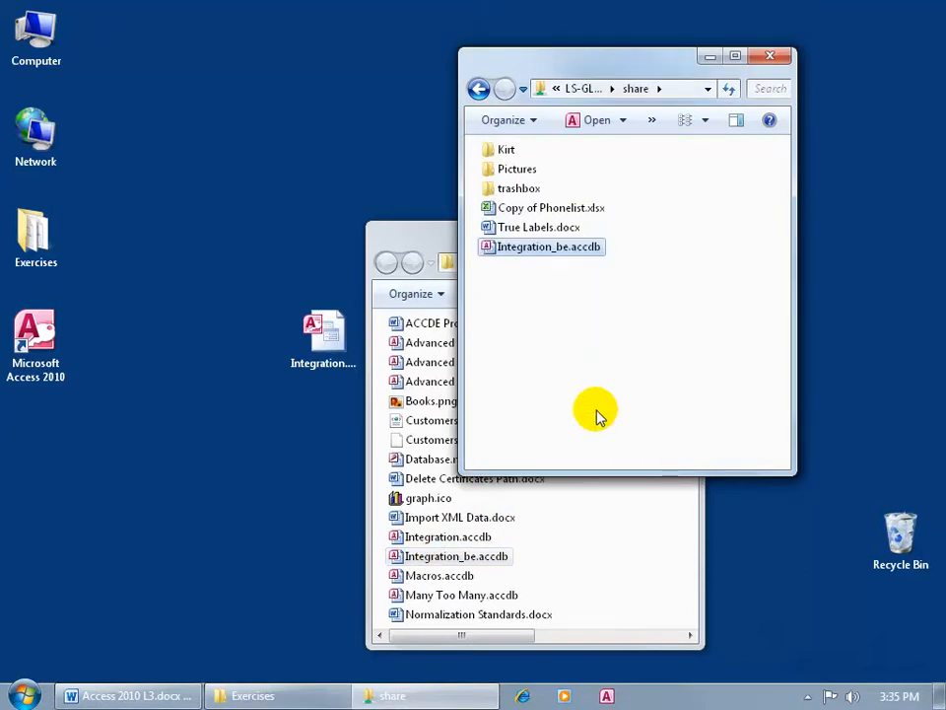
{"action": "left_click", "coordinate": [340, 335]}
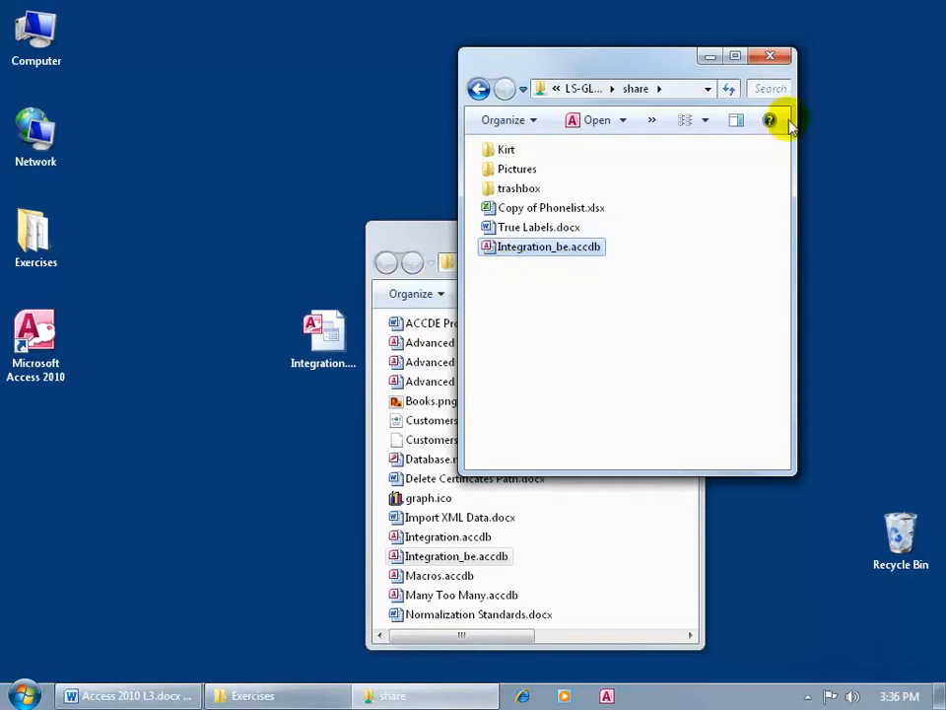
{"action": "left_click", "coordinate": [770, 56]}
{"action": "left_click", "coordinate": [684, 226]}
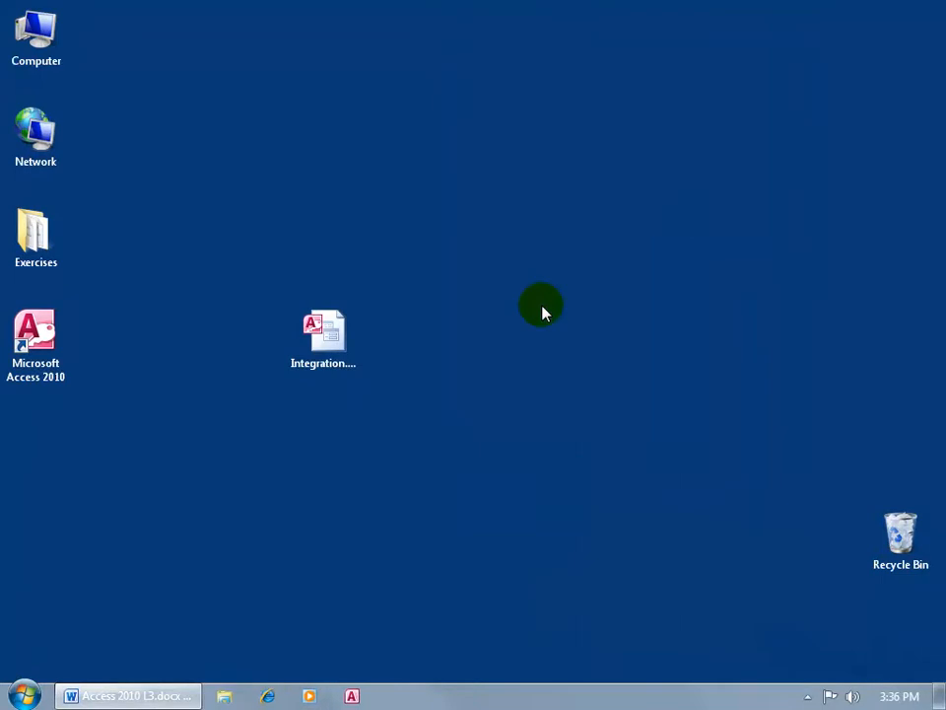
{"action": "left_click", "coordinate": [352, 340]}
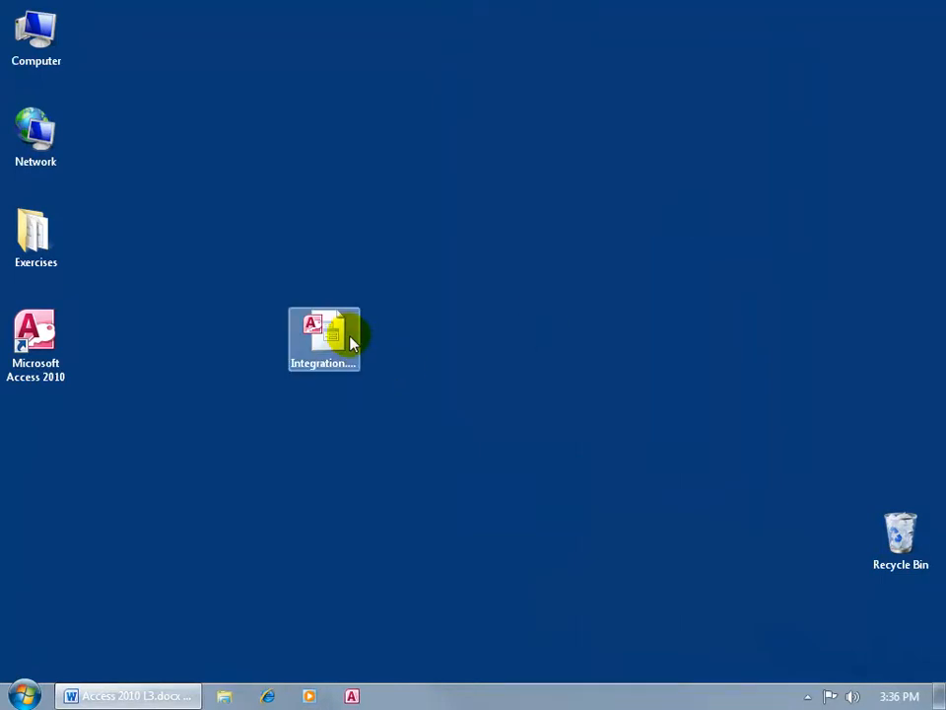
Open the desktop Integration copy and select all tables in Linked Table Manager, always prompting for location
{"action": "double_click", "coordinate": [351, 340]}
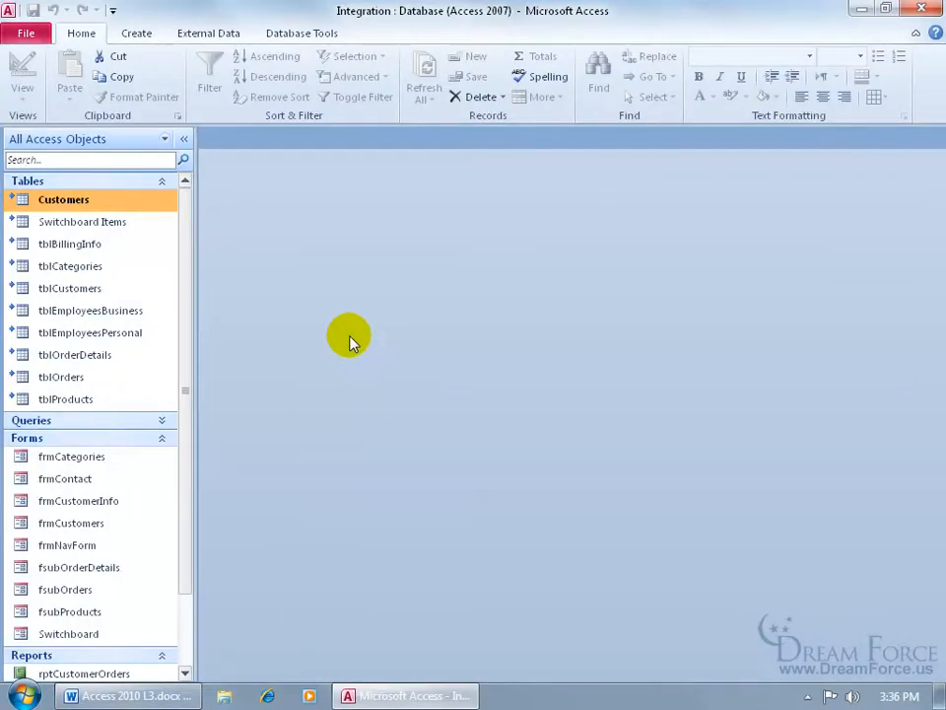
{"action": "right_click", "coordinate": [94, 206]}
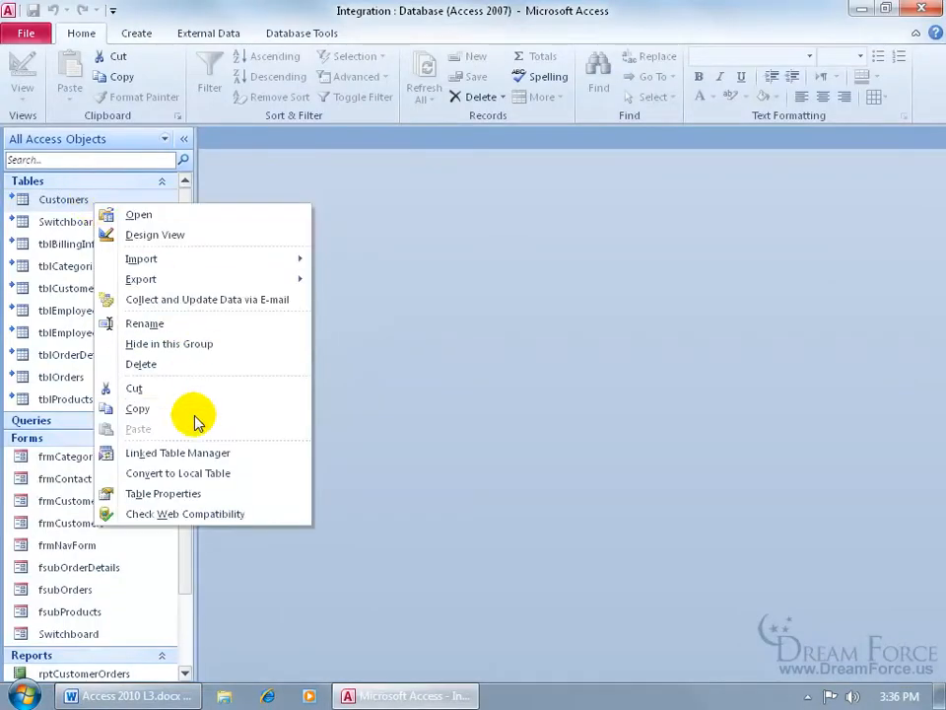
{"action": "left_click", "coordinate": [195, 454]}
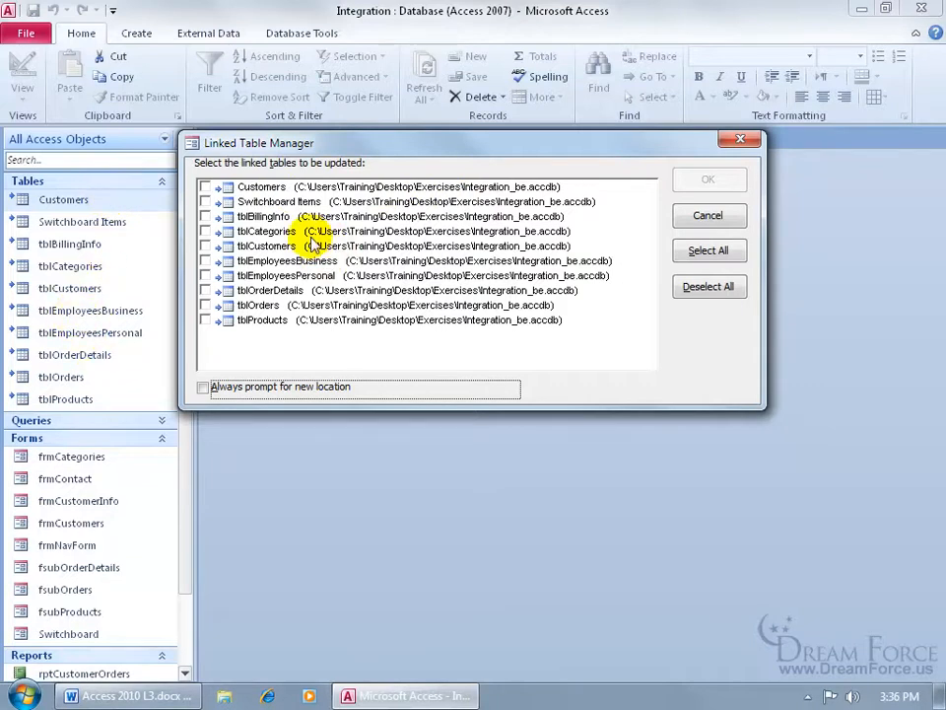
{"action": "left_click", "coordinate": [704, 253]}
{"action": "left_click", "coordinate": [219, 389]}
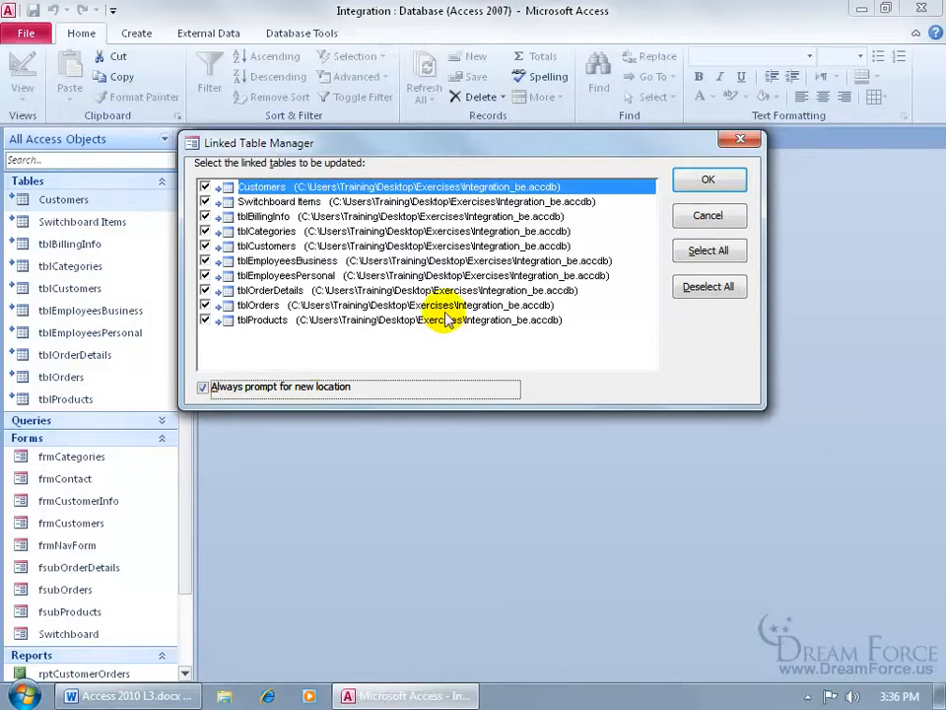
Relink the tables to \\LS-GLD60\share\Integration_be.accdb and dismiss the refresh message
{"action": "left_click", "coordinate": [707, 181]}
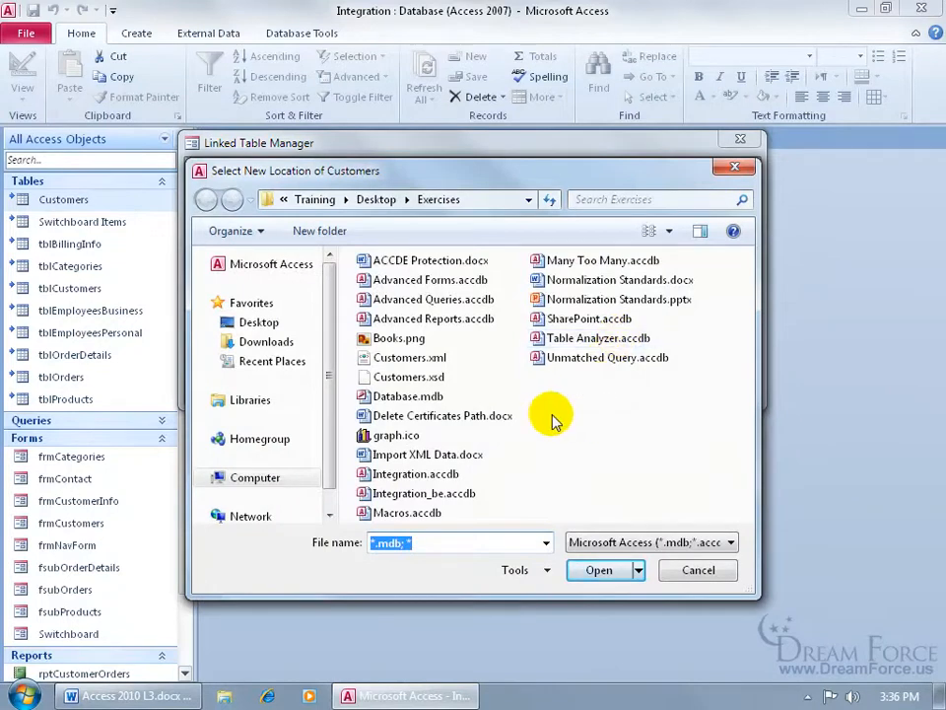
{"action": "left_click", "coordinate": [262, 522]}
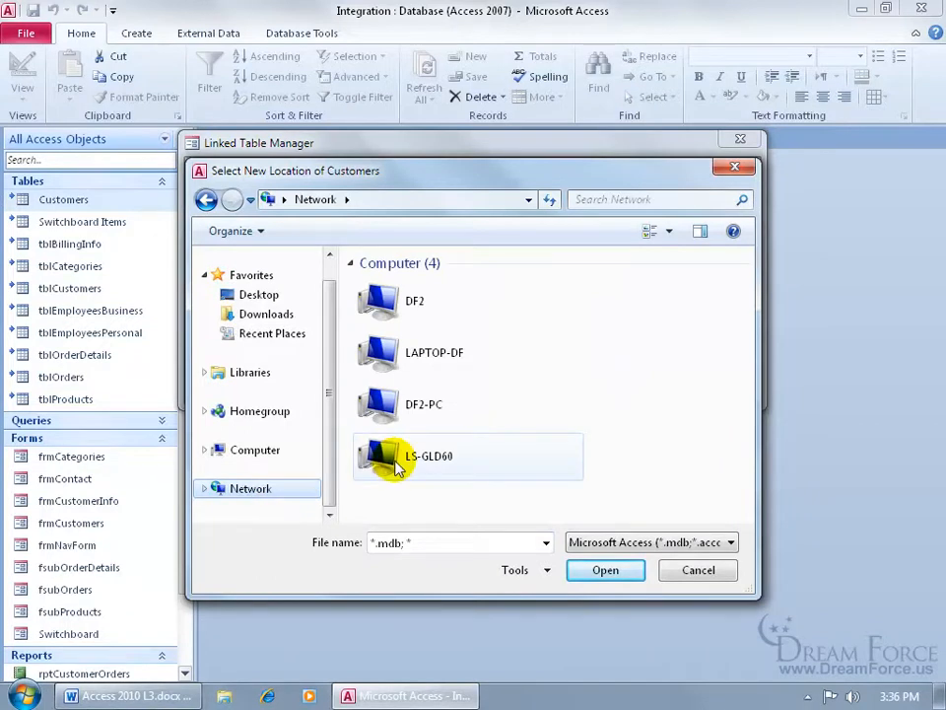
{"action": "double_click", "coordinate": [397, 464]}
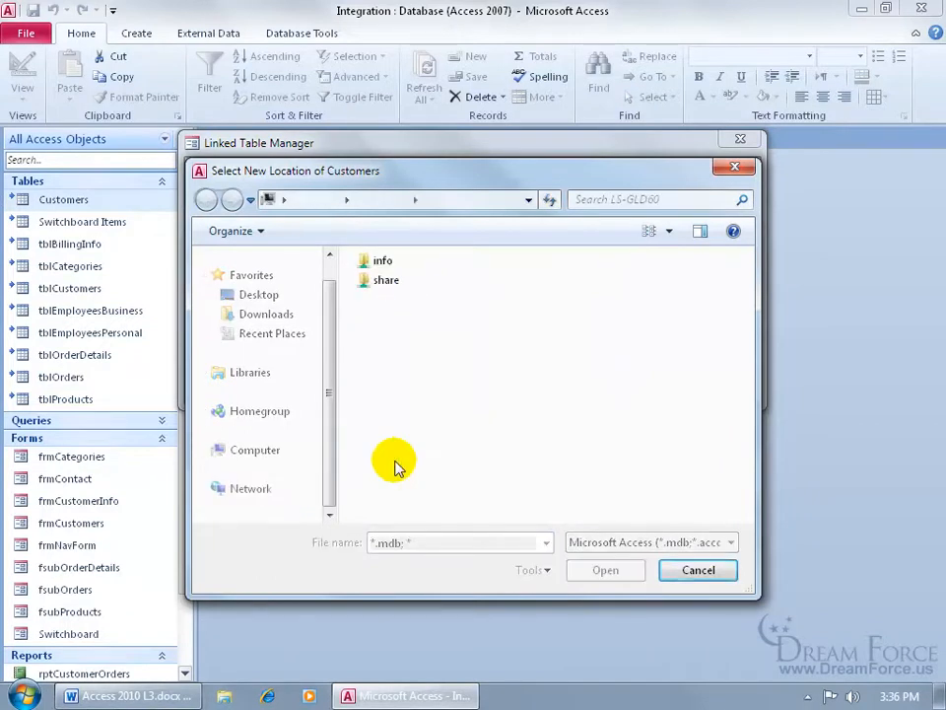
{"action": "double_click", "coordinate": [385, 281]}
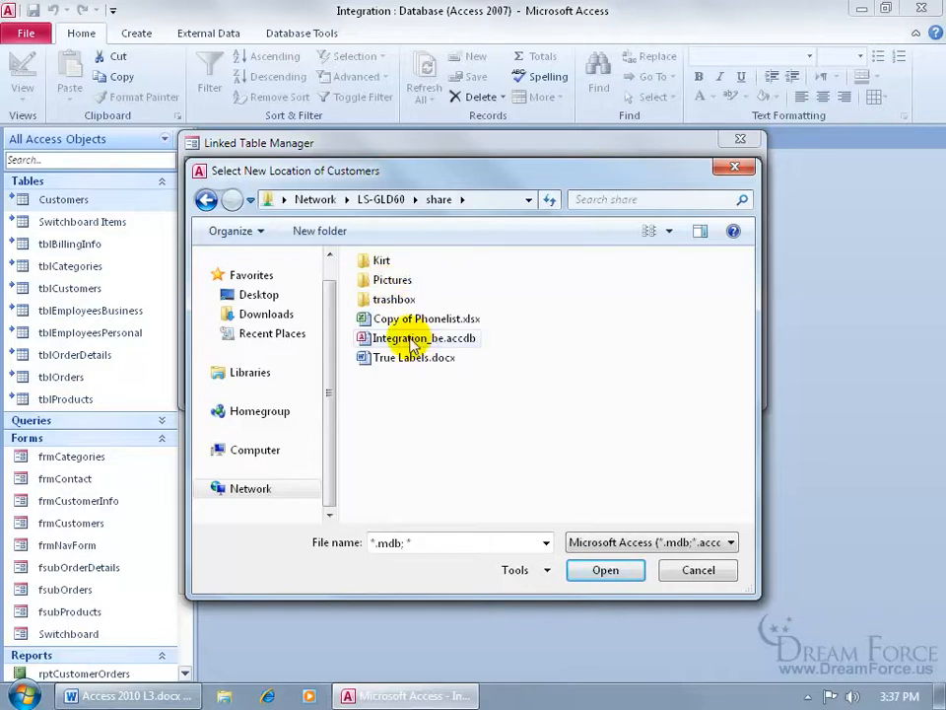
{"action": "double_click", "coordinate": [414, 338]}
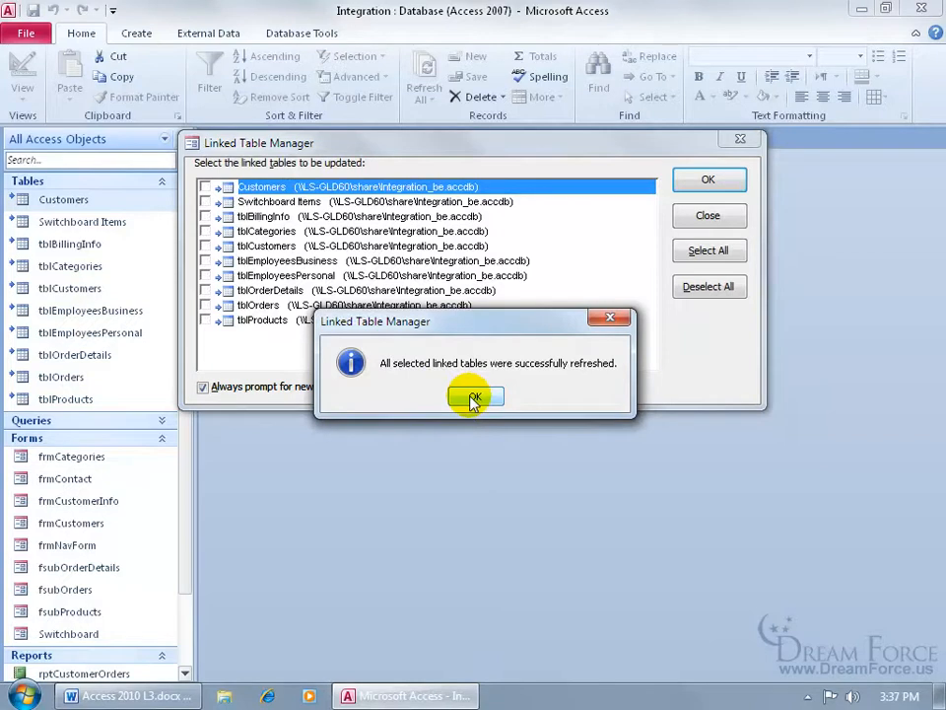
{"action": "left_click", "coordinate": [474, 398]}
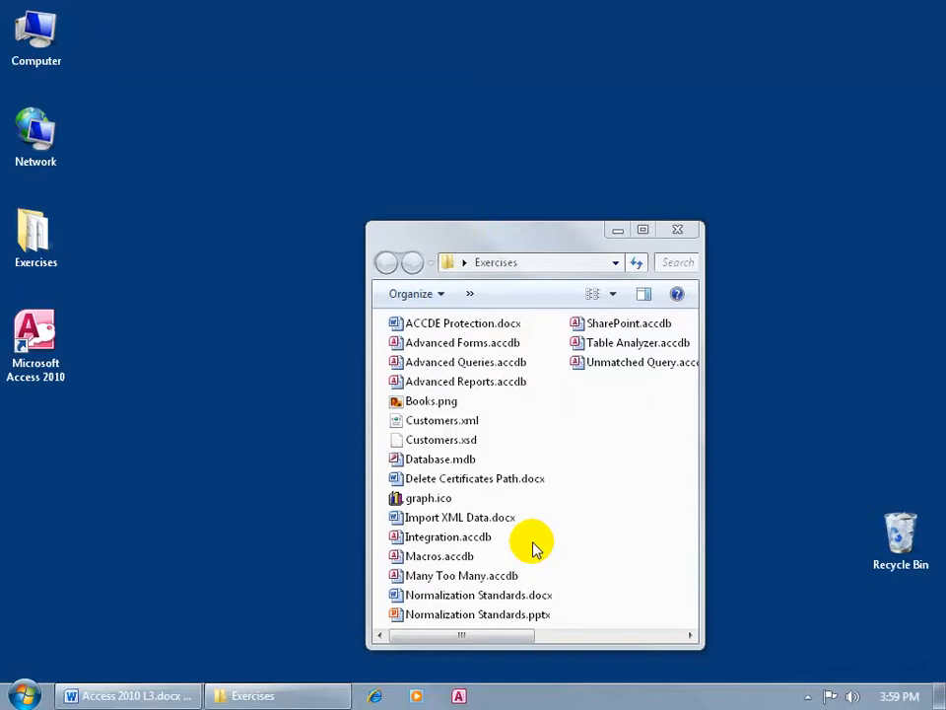
Open Integration.accdb from the Exercises folder
{"action": "double_click", "coordinate": [460, 538]}
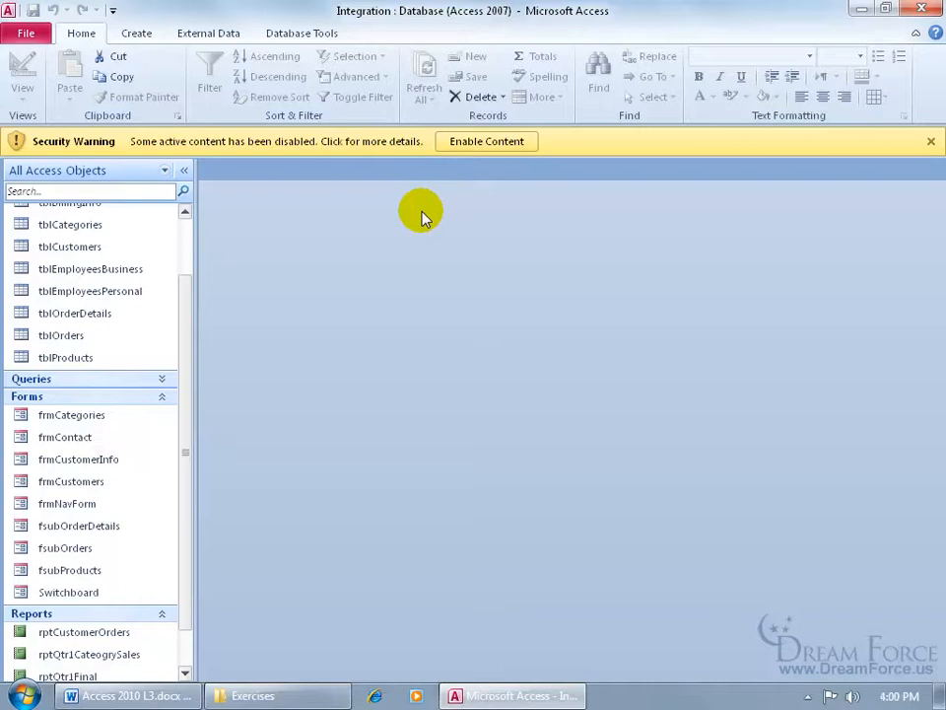
{"action": "left_click", "coordinate": [29, 33]}
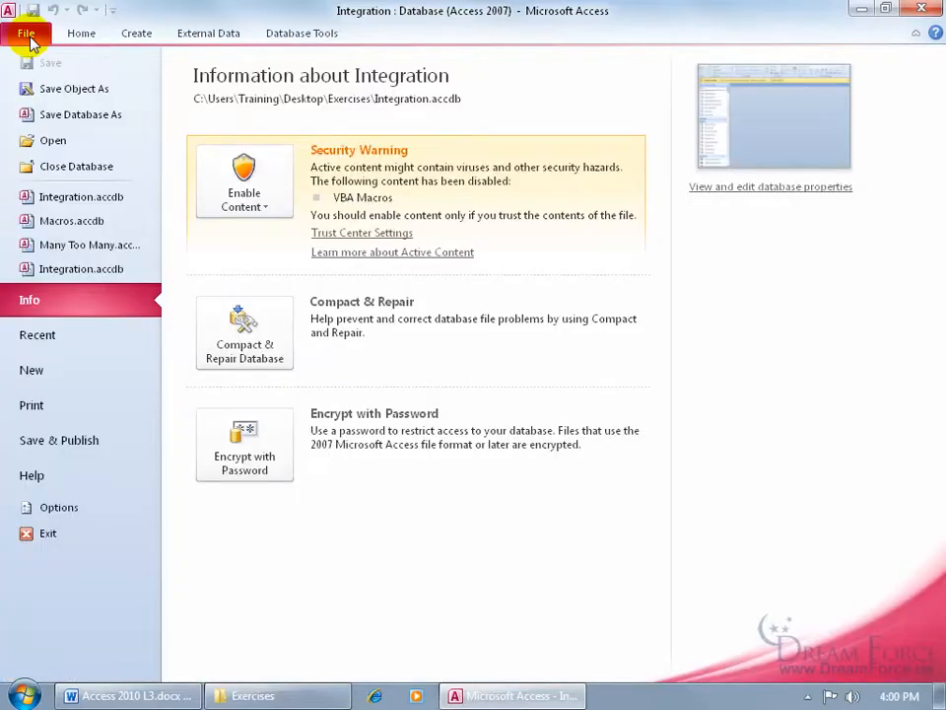
{"action": "left_click", "coordinate": [71, 507]}
{"action": "left_click", "coordinate": [209, 347]}
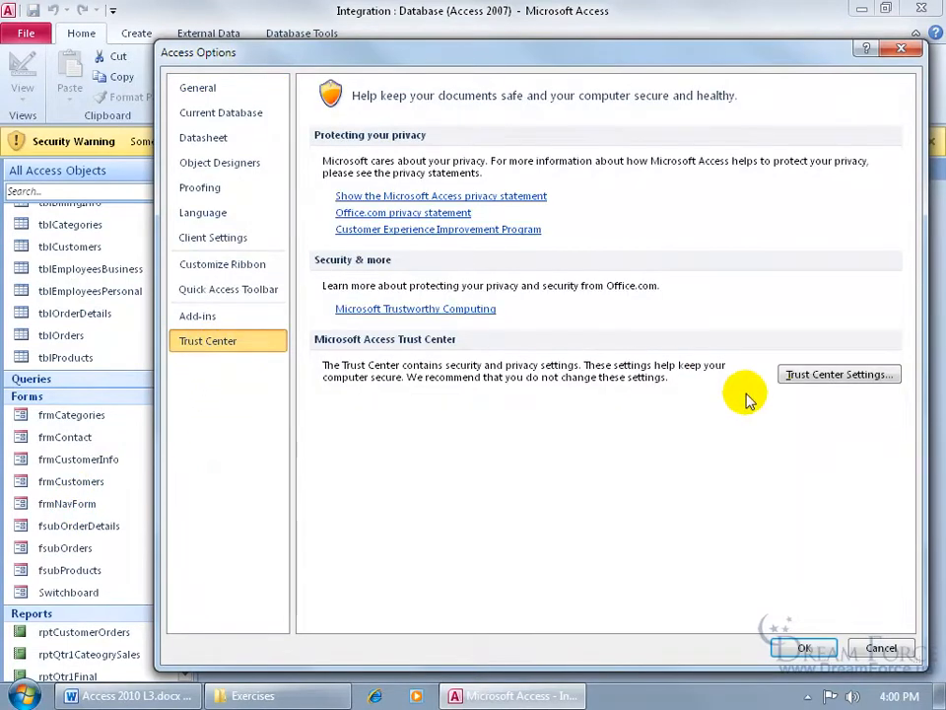
{"action": "left_click", "coordinate": [804, 383]}
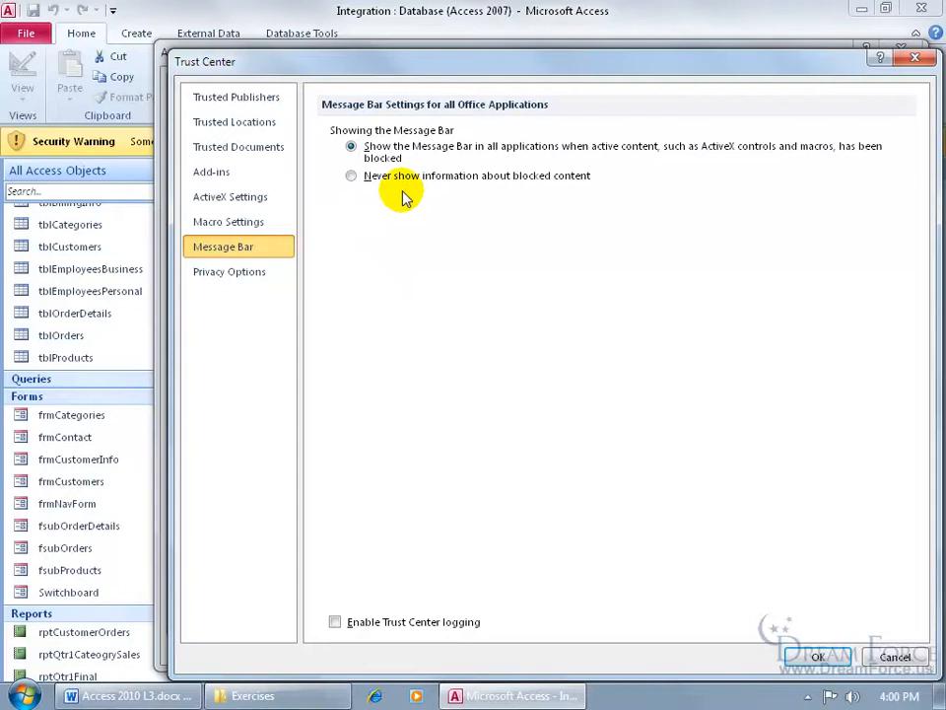
{"action": "left_click", "coordinate": [267, 219]}
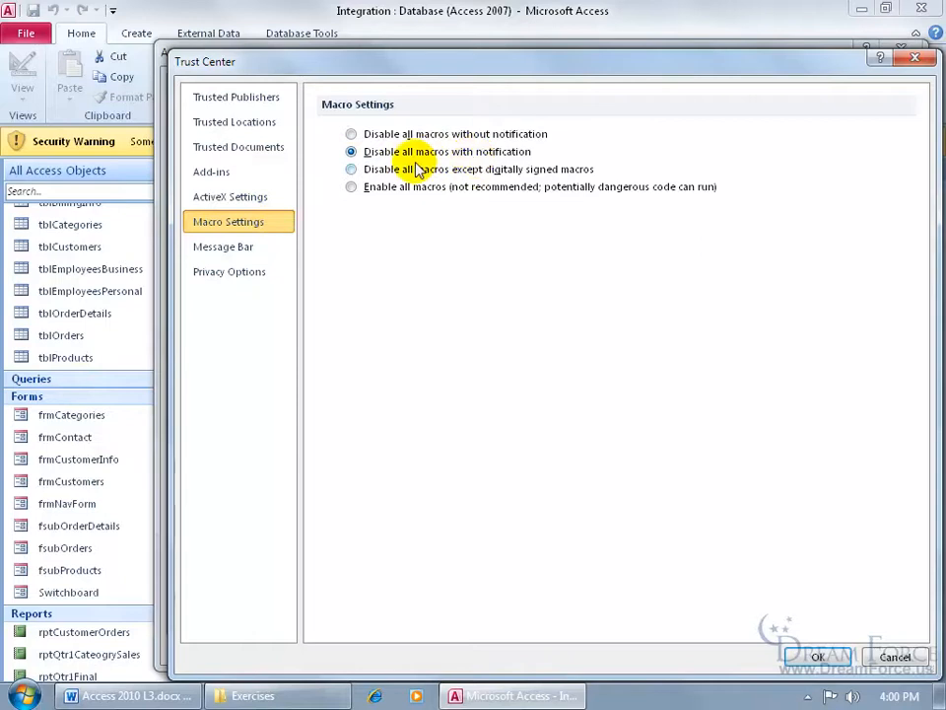
{"action": "left_click", "coordinate": [260, 251]}
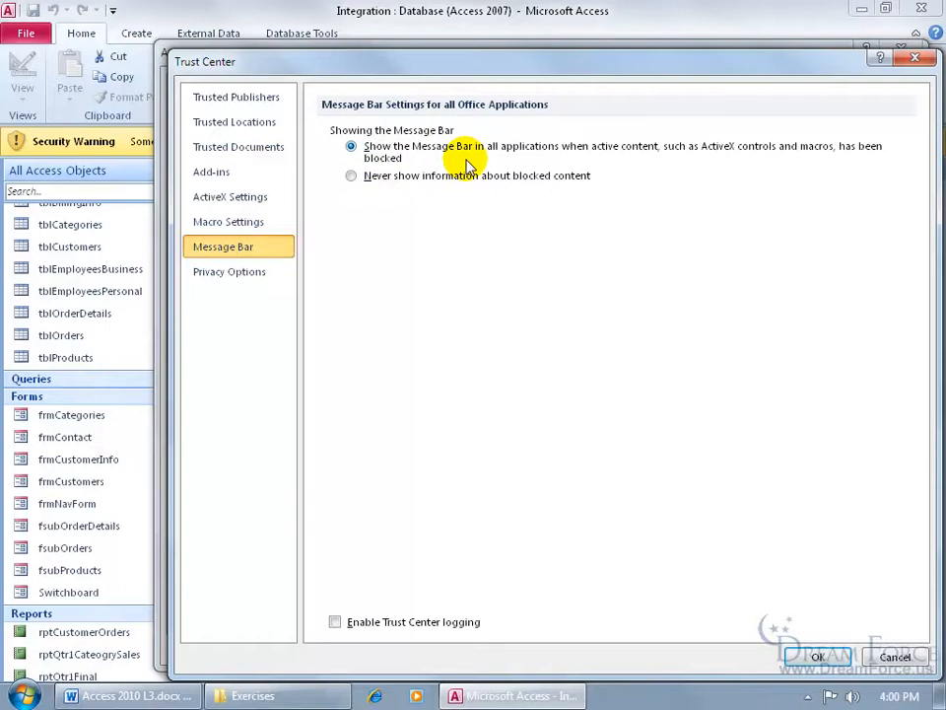
{"action": "left_click", "coordinate": [803, 654]}
{"action": "left_click", "coordinate": [804, 646]}
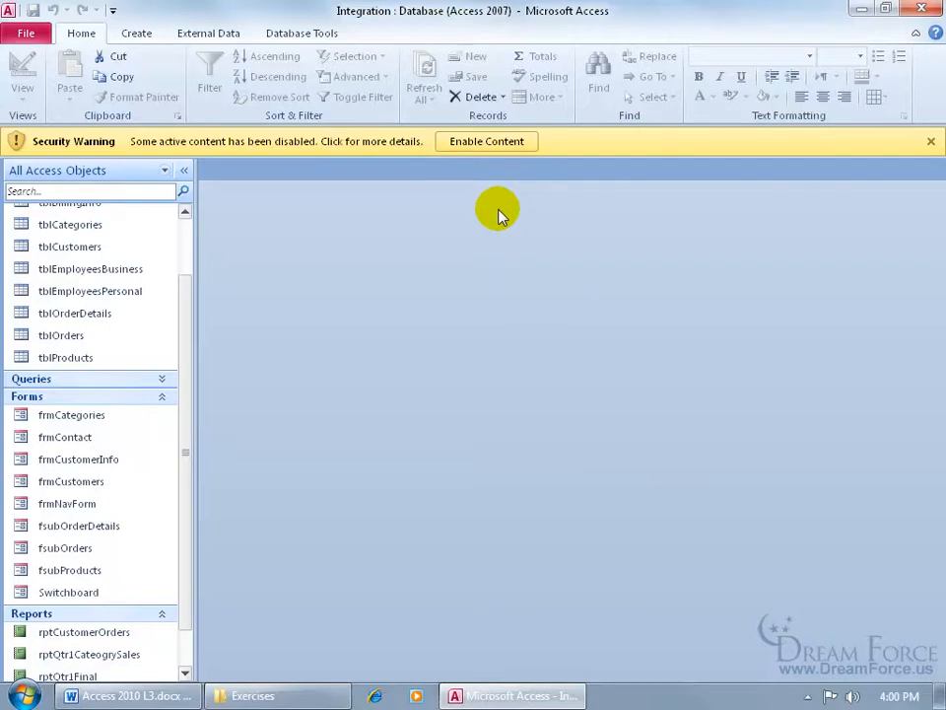
{"action": "left_click", "coordinate": [23, 36]}
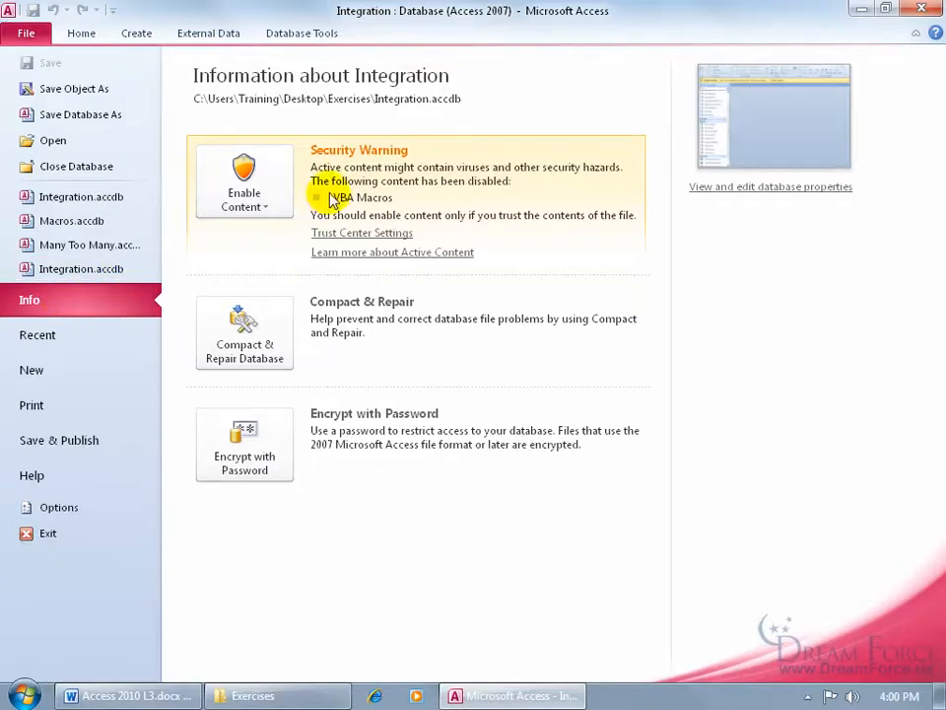
Open the advanced security options for the database's disabled VBA macro content
{"action": "left_click", "coordinate": [269, 203]}
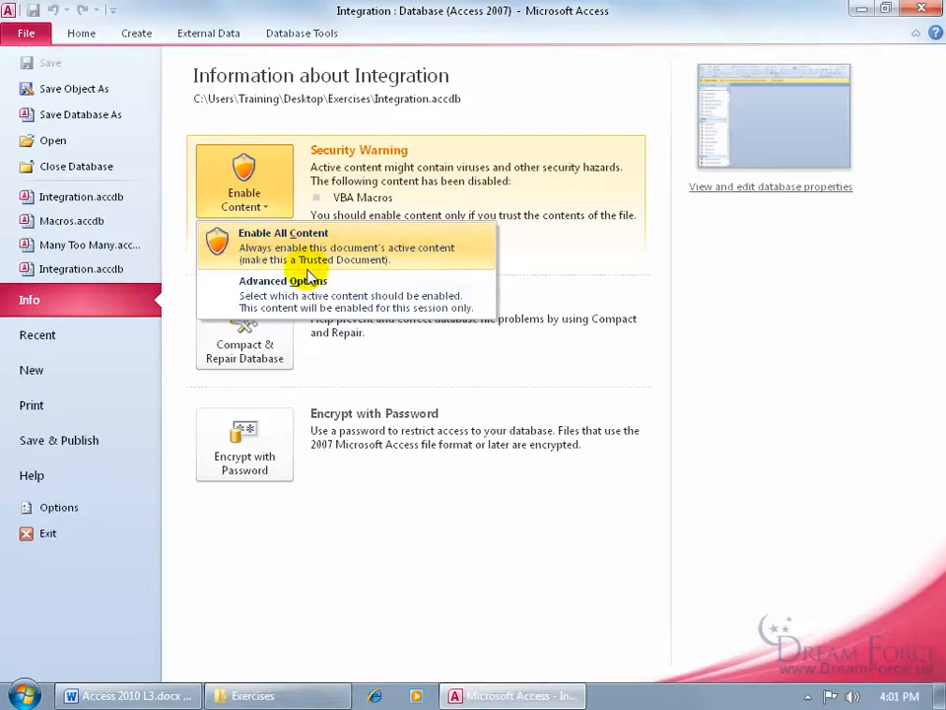
{"action": "left_click", "coordinate": [338, 296]}
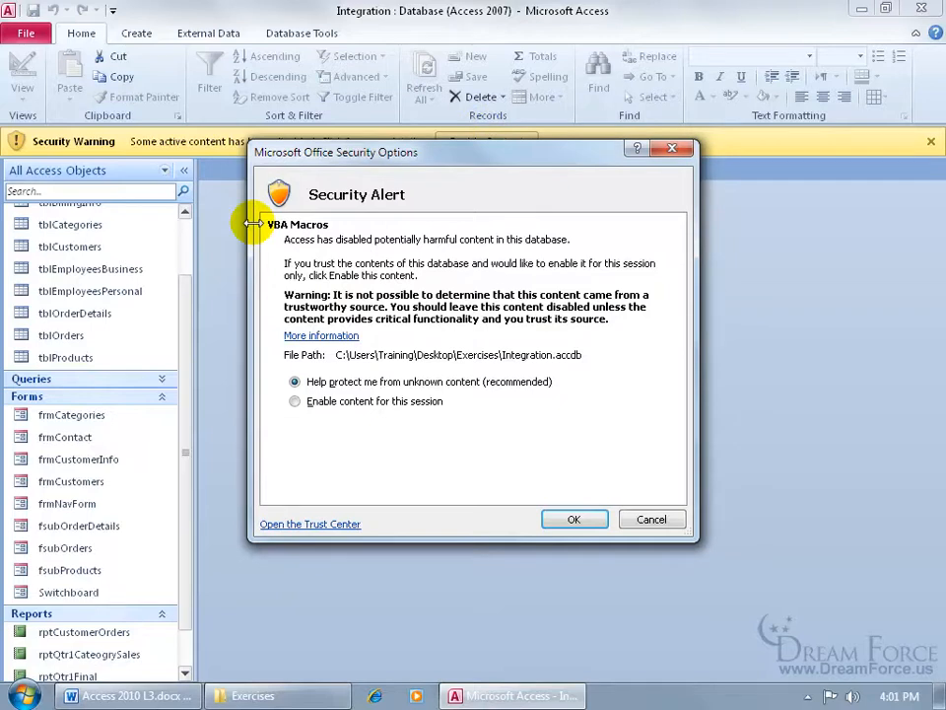
Try the enable-for-this-session option, revert to keeping content protected, and close Security Options
{"action": "left_click", "coordinate": [311, 404]}
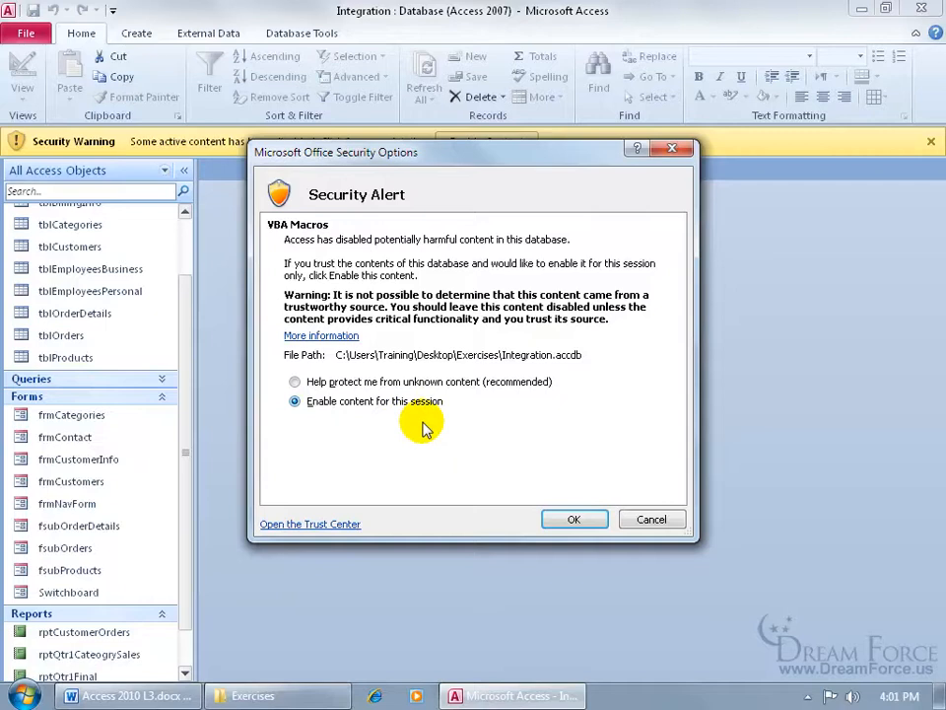
{"action": "left_click", "coordinate": [305, 382]}
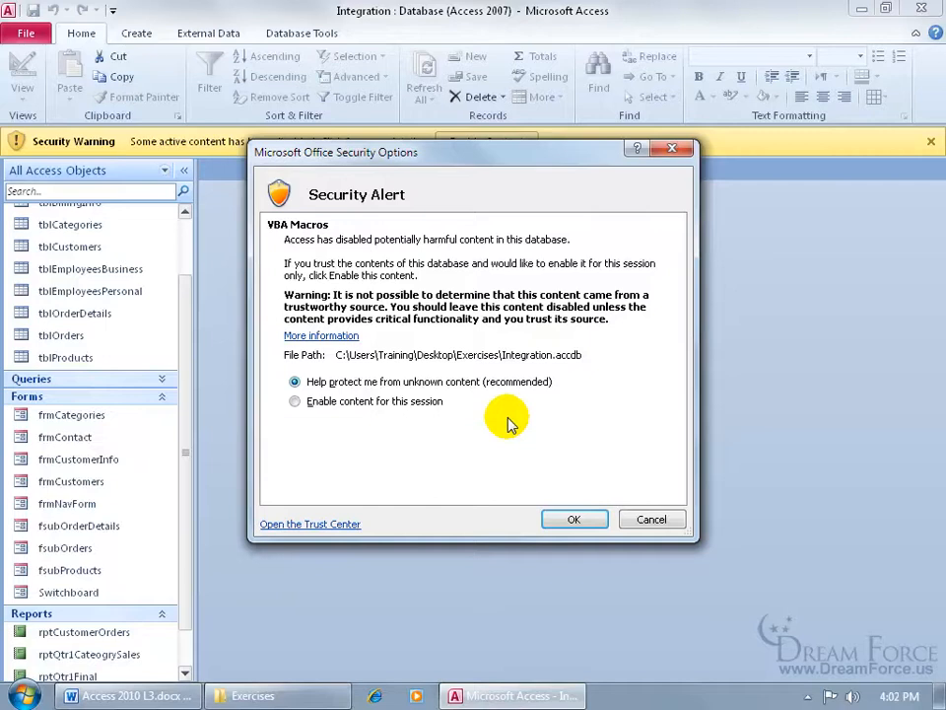
{"action": "left_click", "coordinate": [573, 519]}
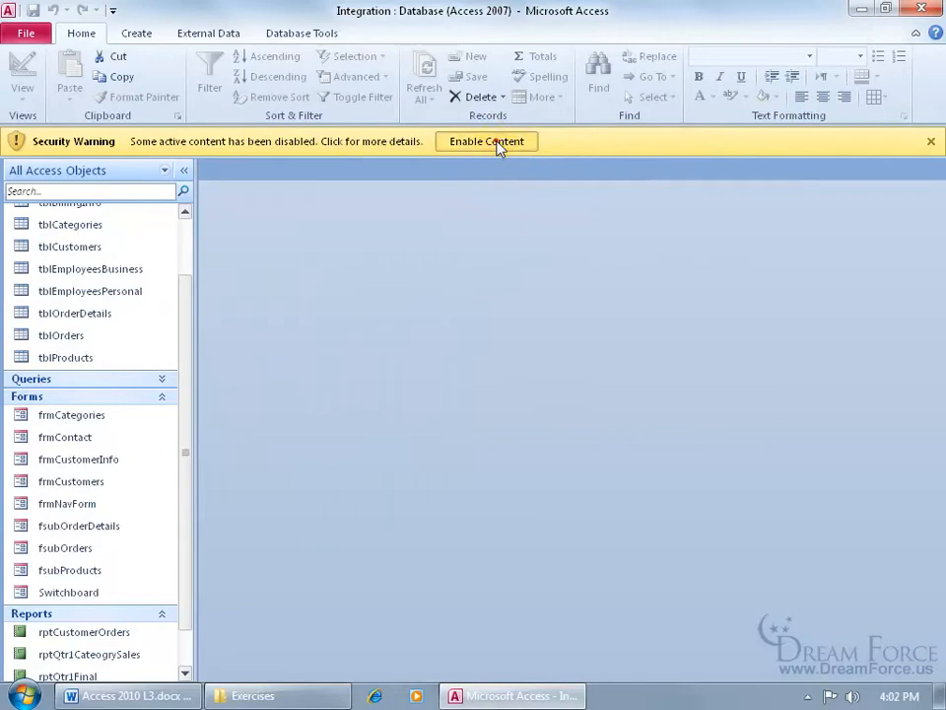
Enable the blocked content, then close and reopen Integration to confirm it is now trusted
{"action": "left_click", "coordinate": [497, 144]}
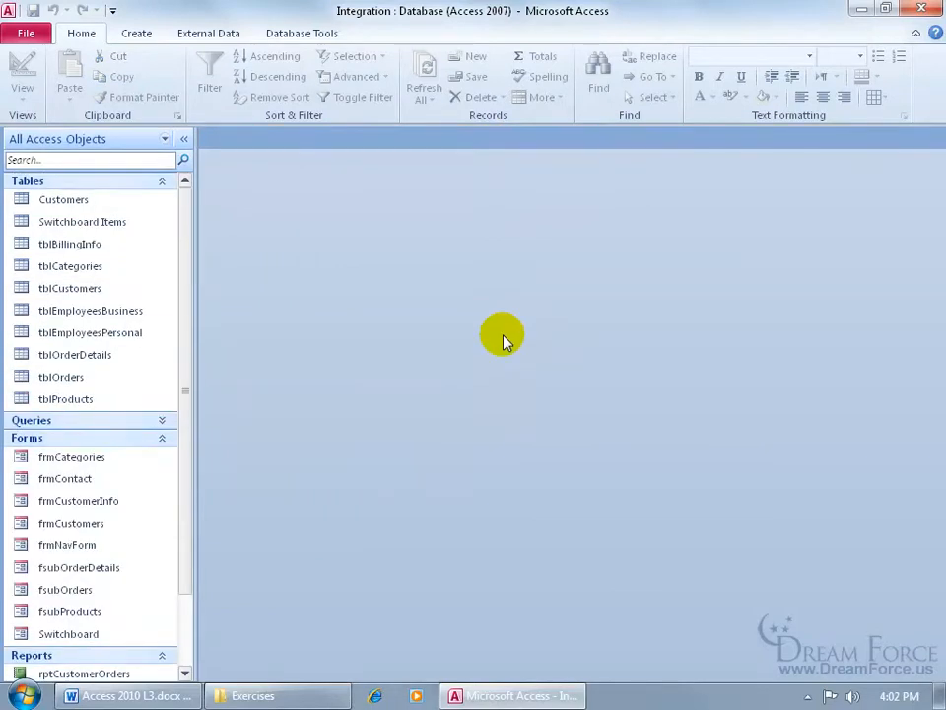
{"action": "left_click", "coordinate": [922, 9]}
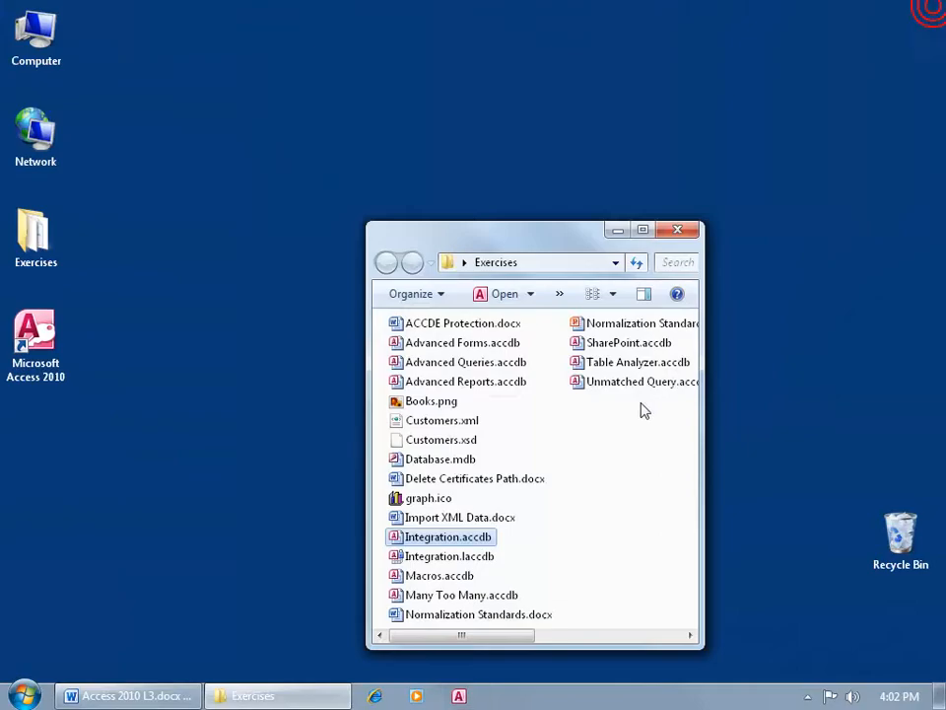
{"action": "double_click", "coordinate": [396, 541]}
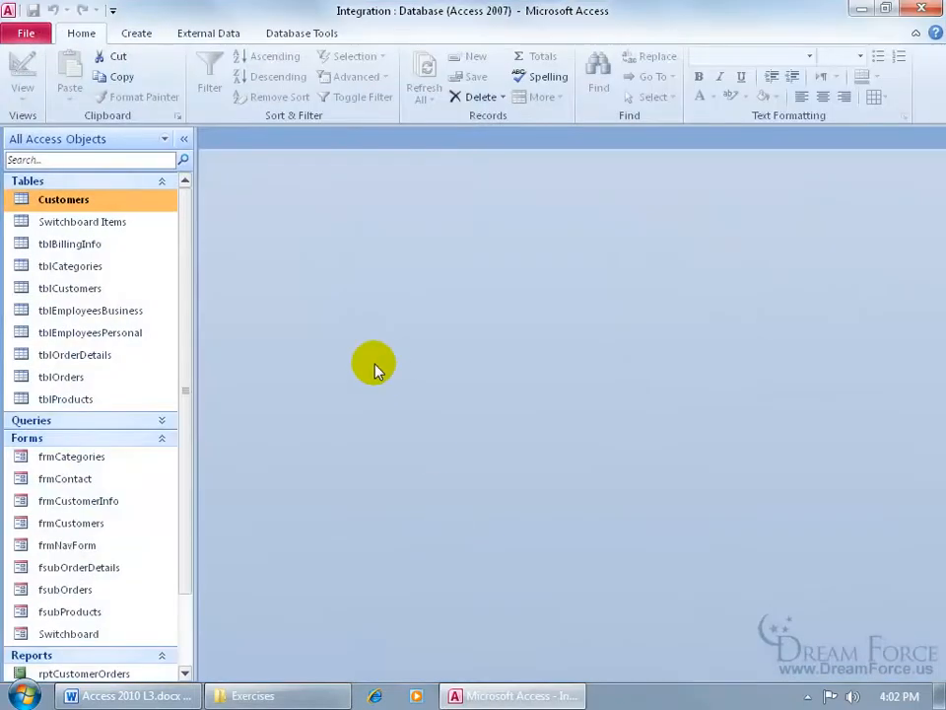
Compare with Macros.accdb, then reopen Integration.accdb and bring up Access Options
{"action": "left_click", "coordinate": [922, 8]}
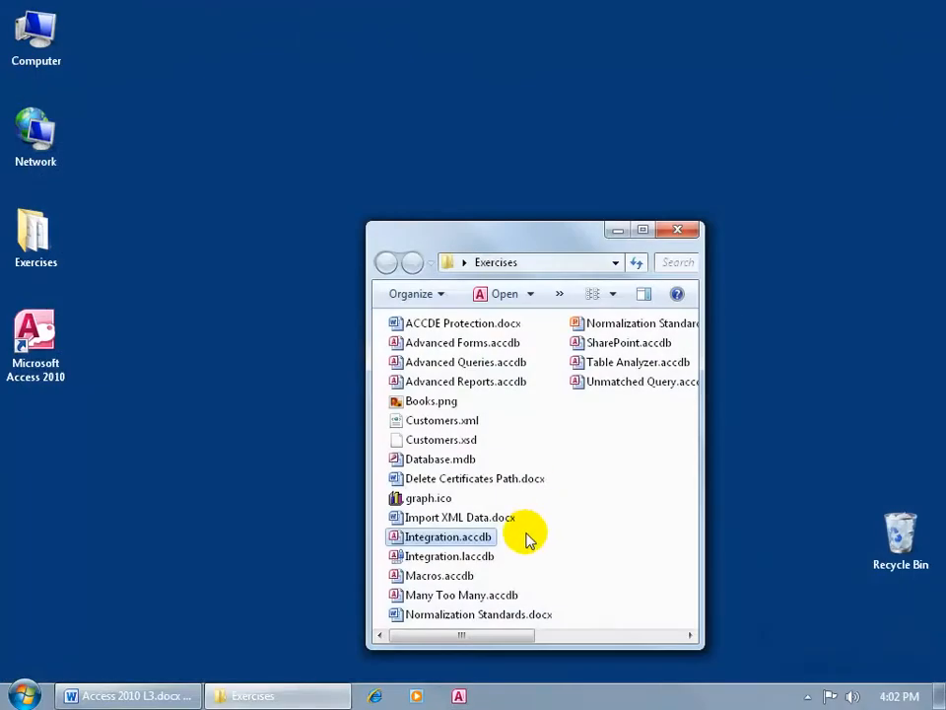
{"action": "double_click", "coordinate": [440, 556]}
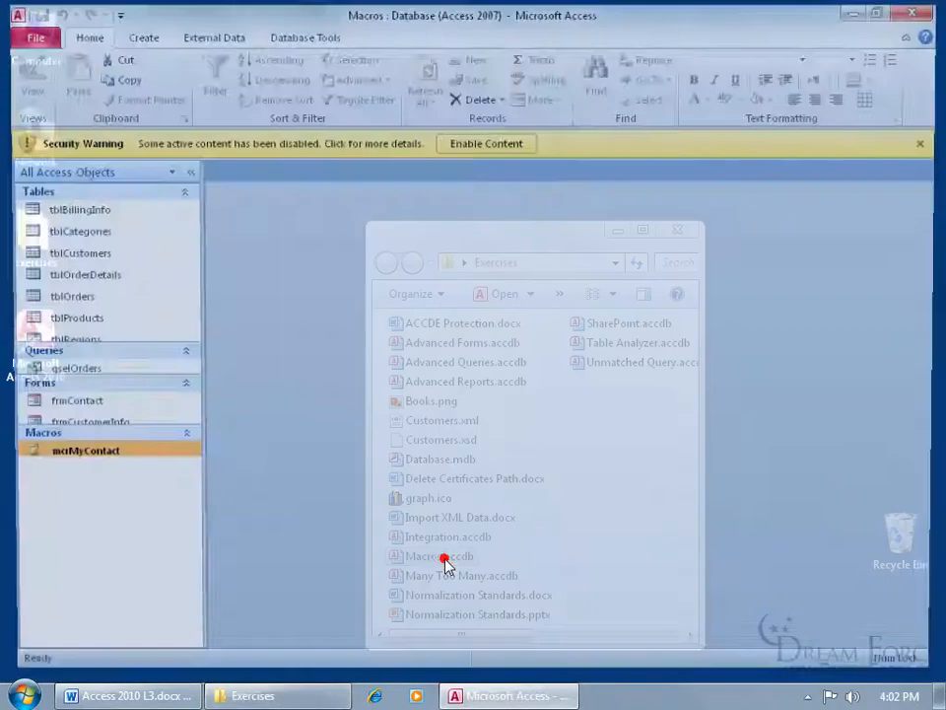
{"action": "left_click", "coordinate": [922, 16]}
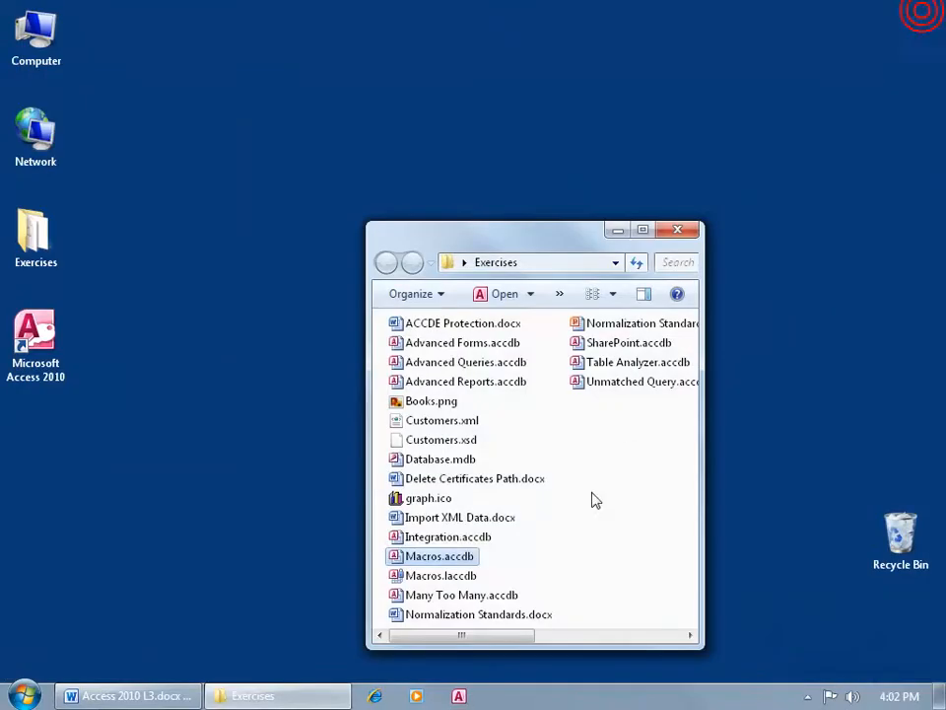
{"action": "double_click", "coordinate": [452, 541]}
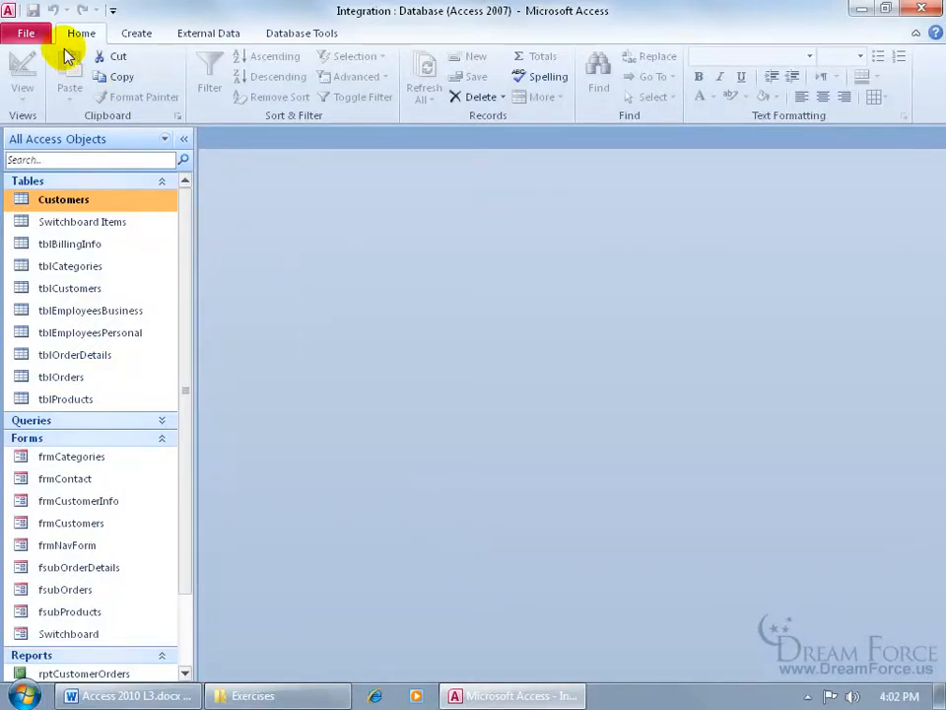
{"action": "left_click", "coordinate": [26, 33]}
{"action": "left_click", "coordinate": [89, 506]}
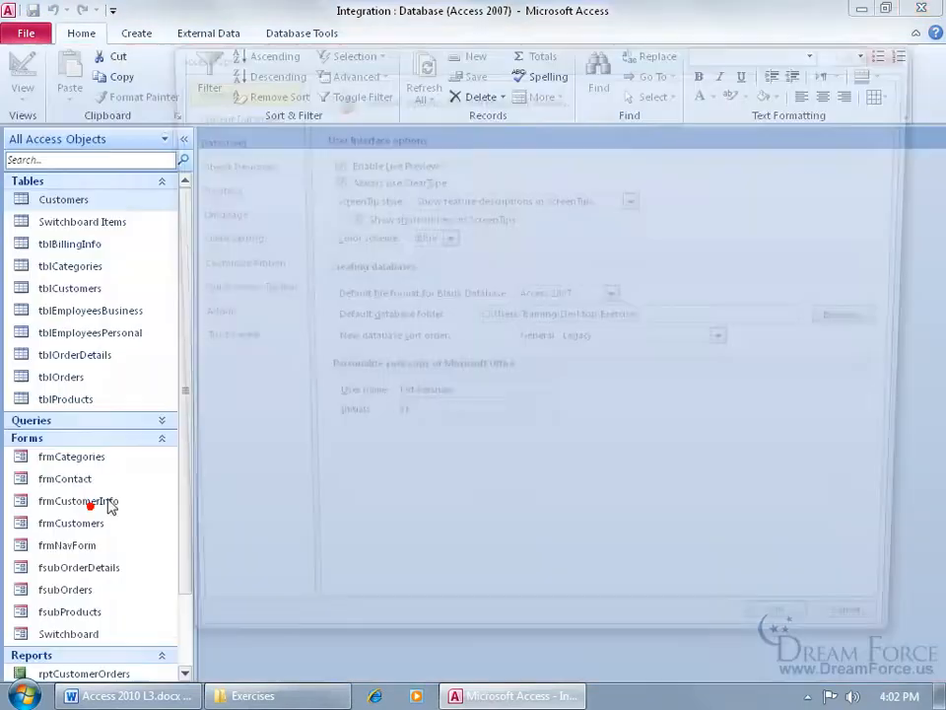
Clear all entries from the Trust Center's Trusted Documents list, then close Options and Access
{"action": "left_click", "coordinate": [210, 345]}
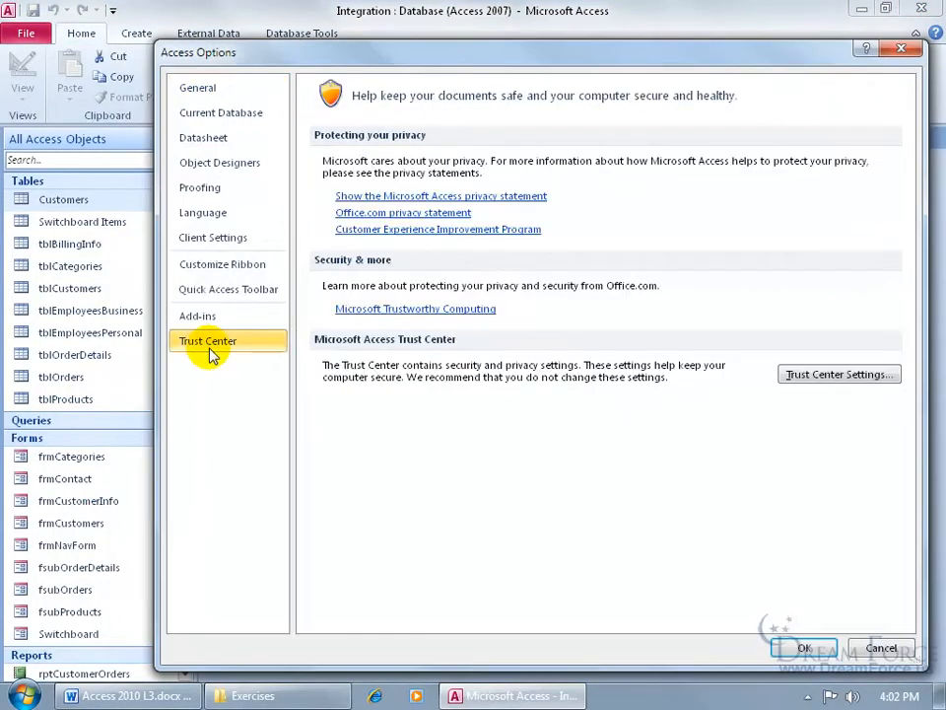
{"action": "left_click", "coordinate": [808, 377]}
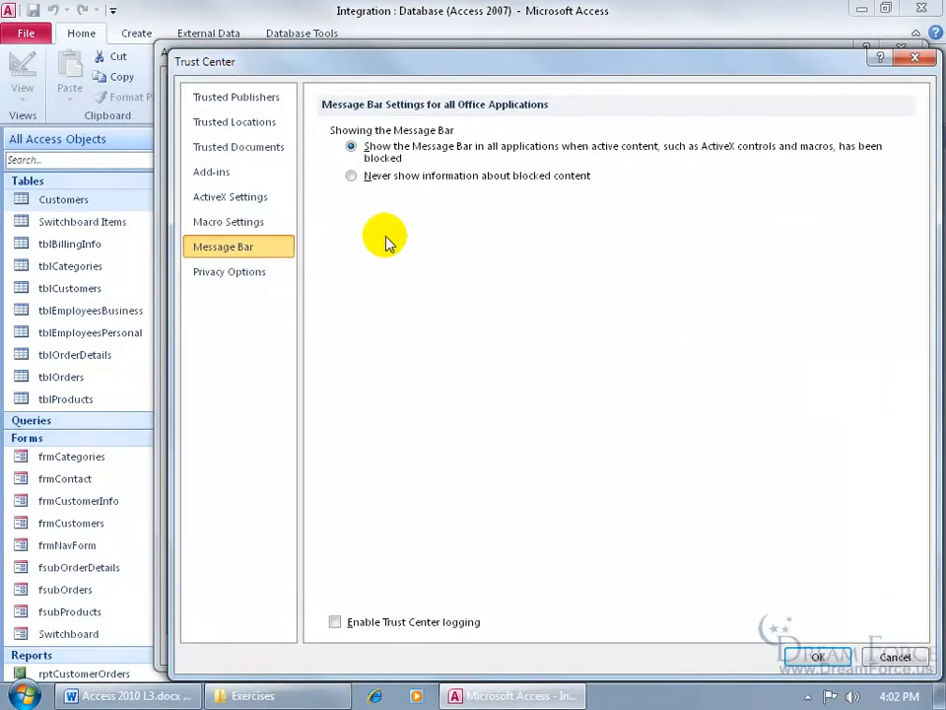
{"action": "left_click", "coordinate": [262, 154]}
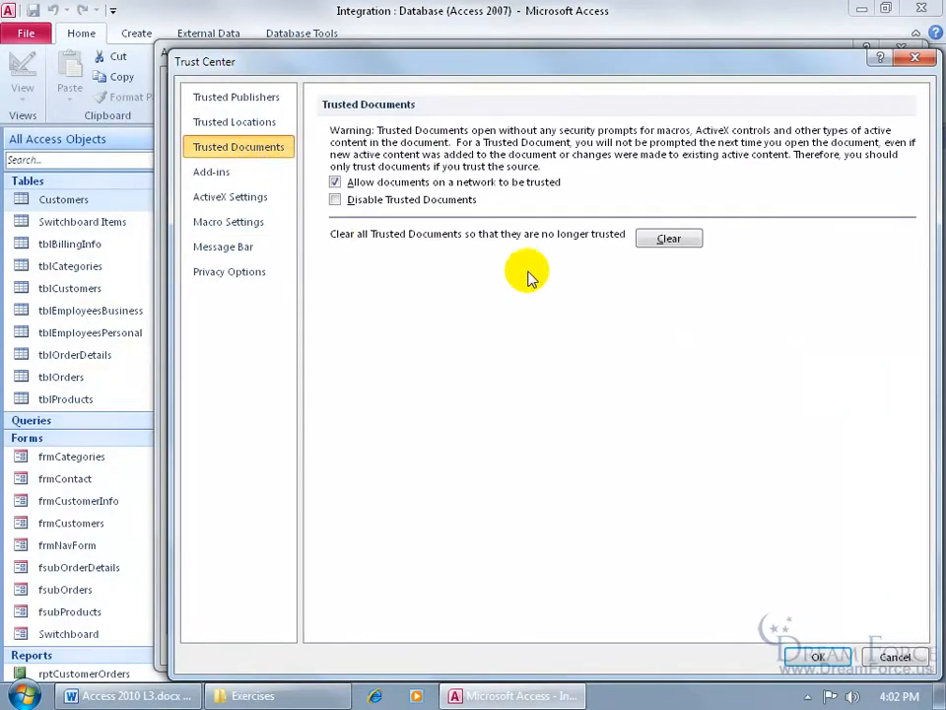
{"action": "left_click", "coordinate": [663, 241]}
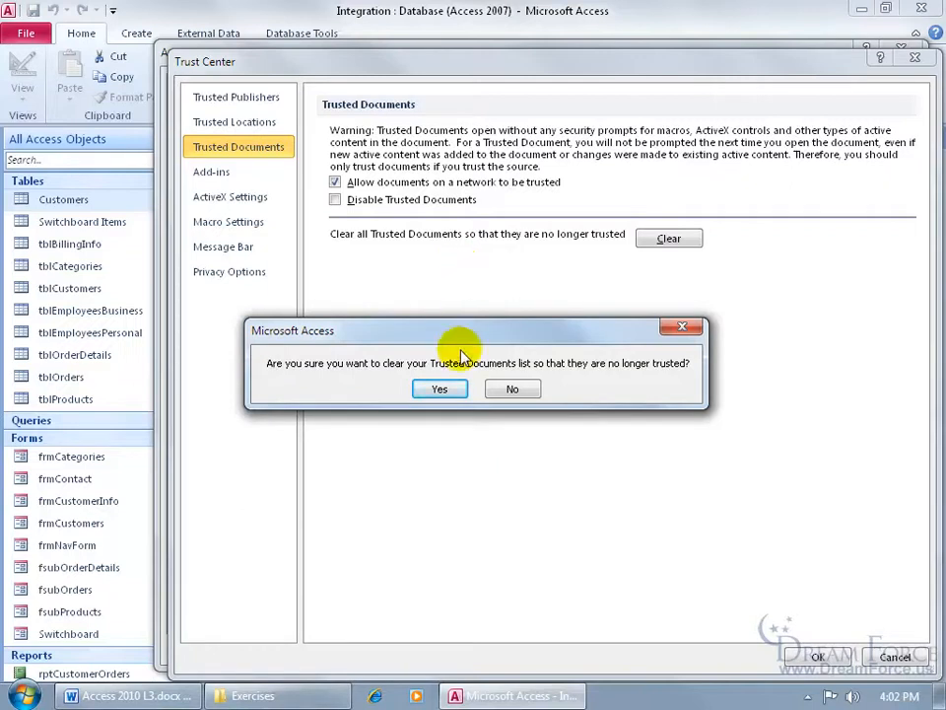
{"action": "left_click", "coordinate": [454, 388]}
{"action": "left_click", "coordinate": [819, 656]}
{"action": "left_click", "coordinate": [794, 648]}
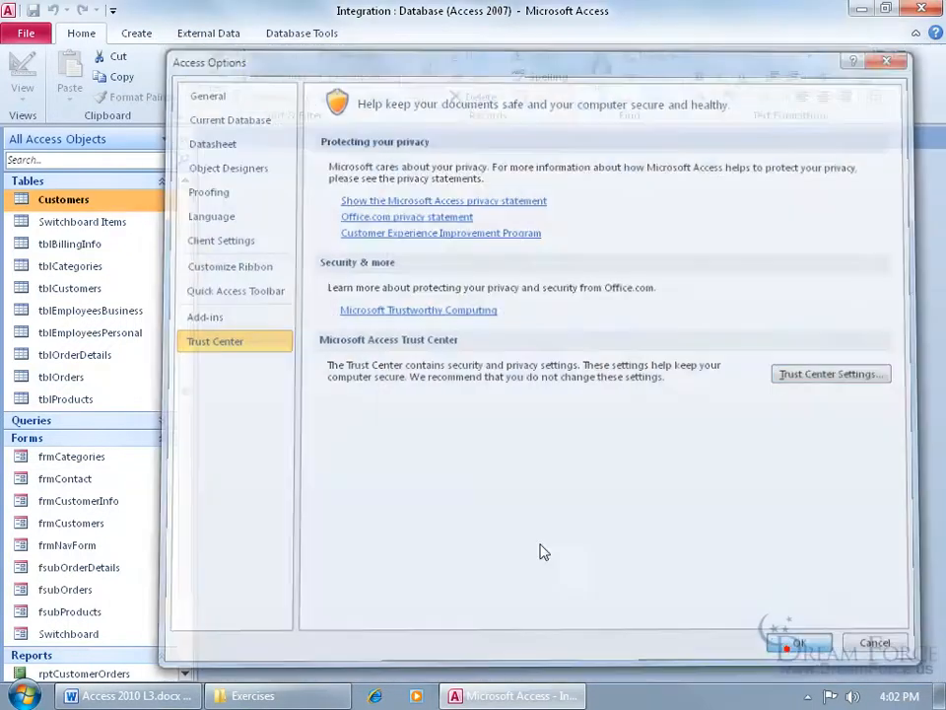
{"action": "left_click", "coordinate": [921, 8]}
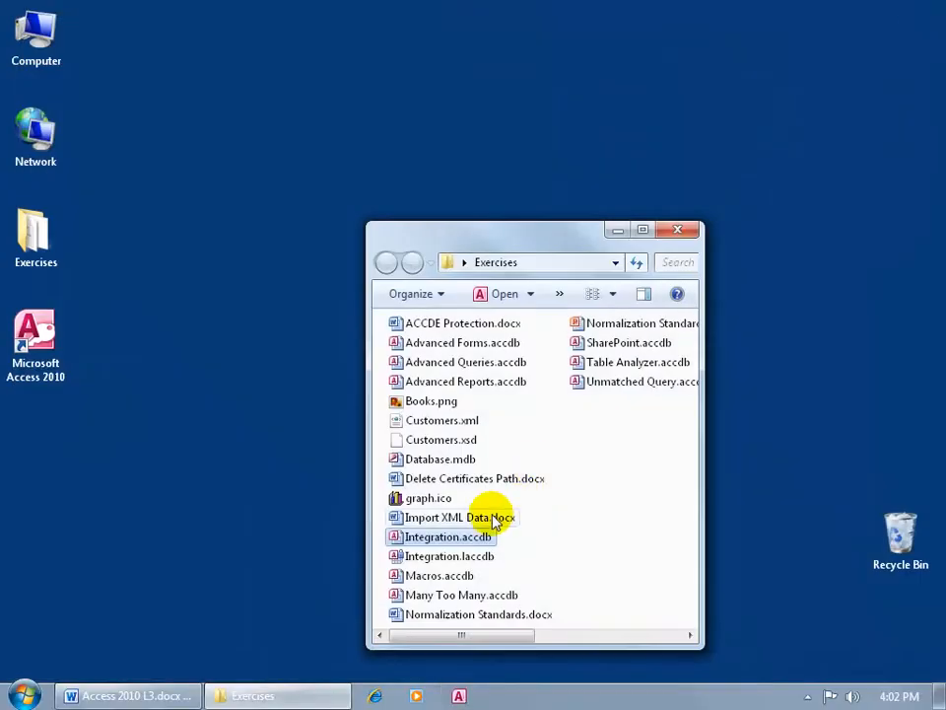
Reopen Integration.accdb, now showing the security warning again, and bring up Access Options
{"action": "double_click", "coordinate": [438, 541]}
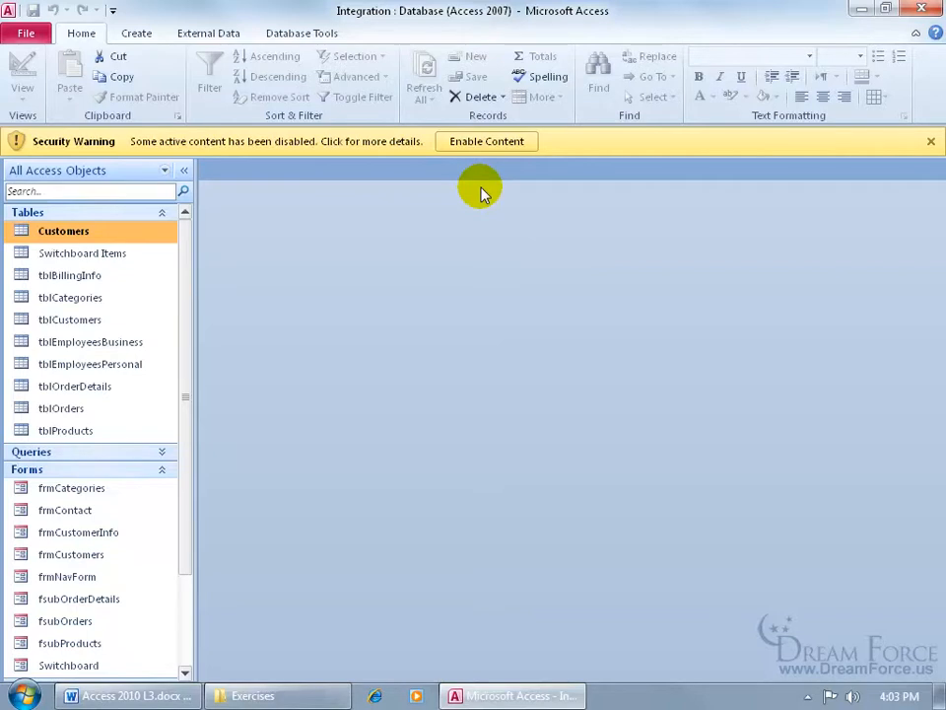
{"action": "left_click", "coordinate": [27, 33]}
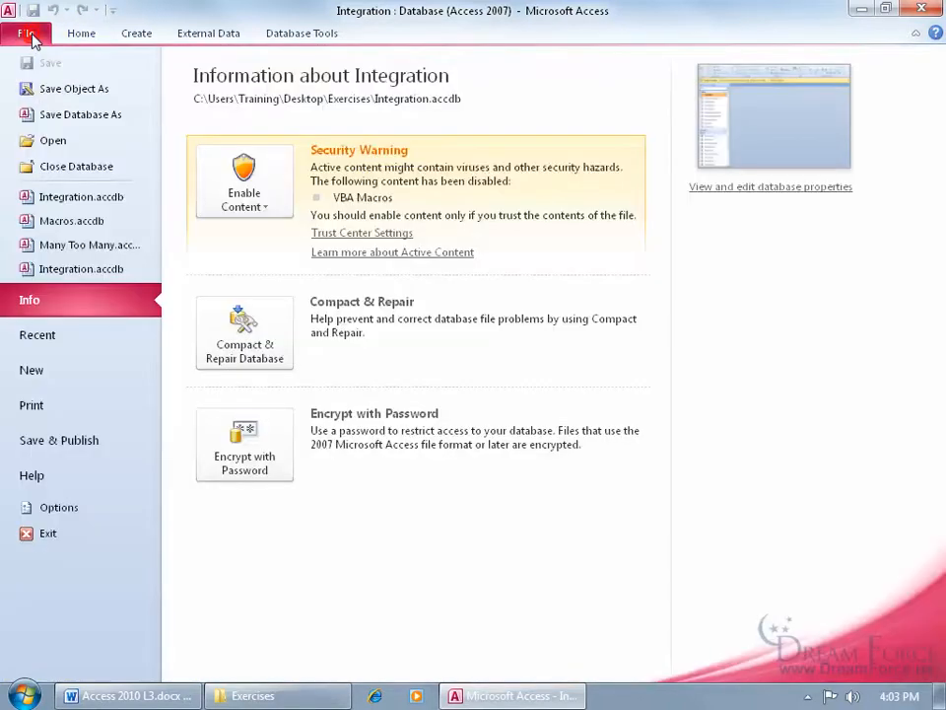
{"action": "left_click", "coordinate": [57, 507]}
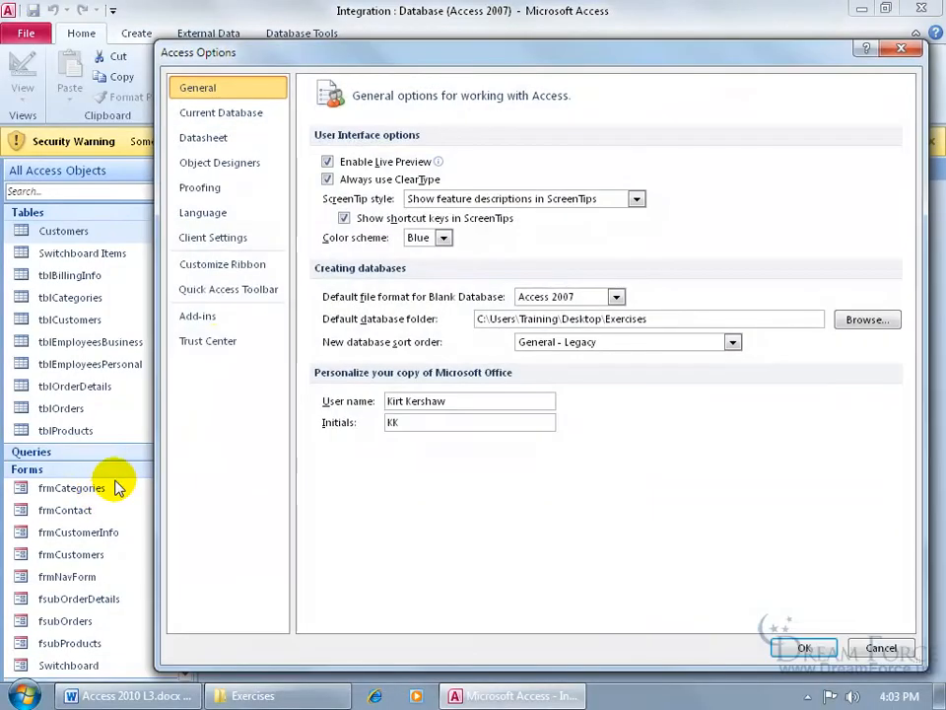
Add the Desktop\Exercises folder as a Trust Center trusted location and confirm all dialogs
{"action": "left_click", "coordinate": [216, 347]}
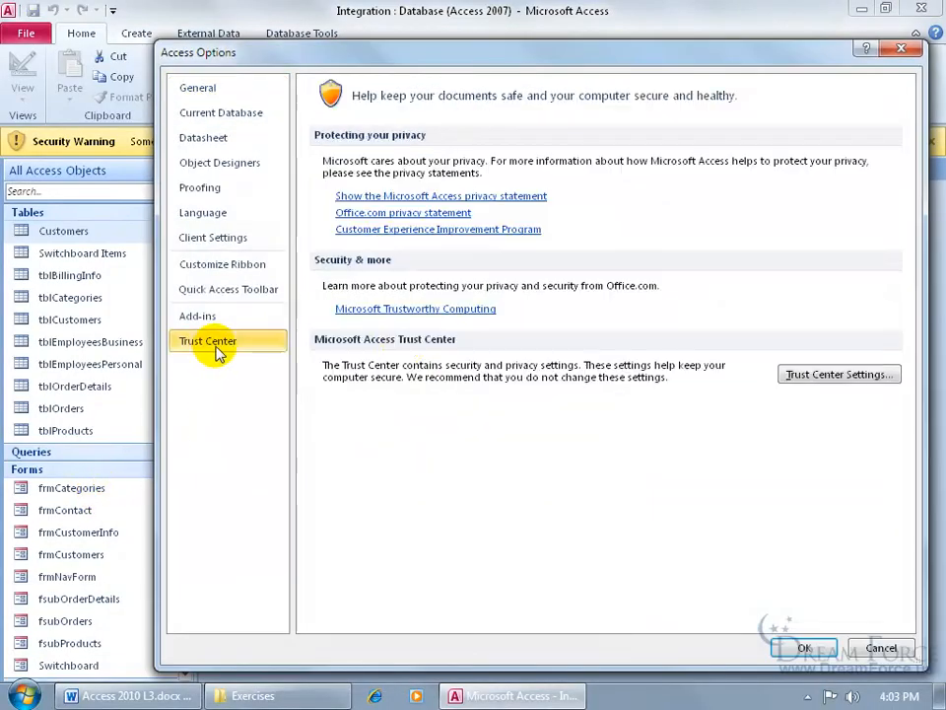
{"action": "left_click", "coordinate": [848, 380]}
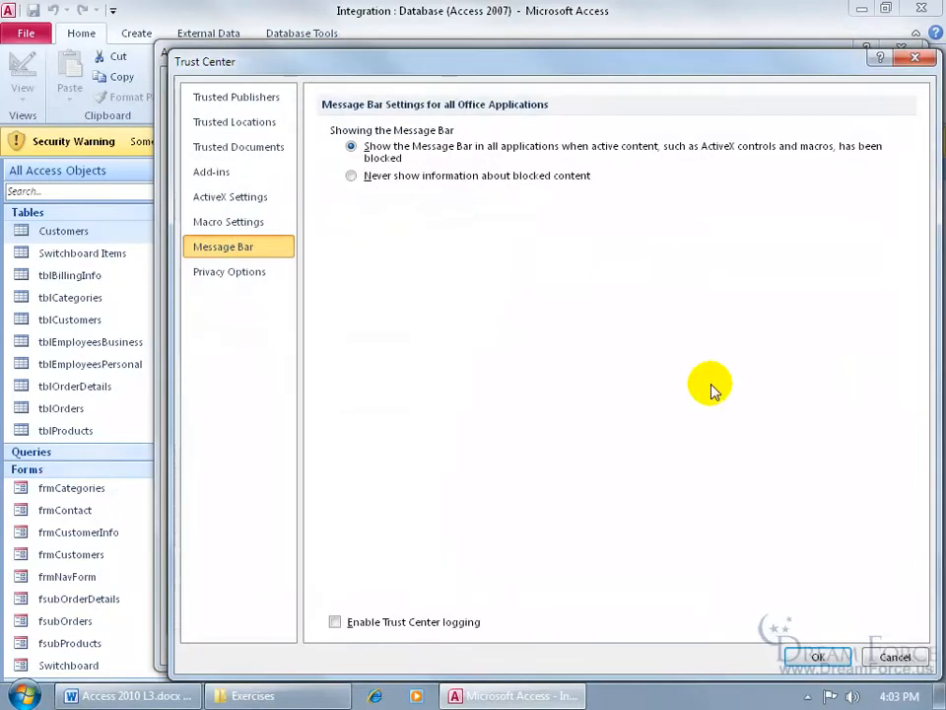
{"action": "left_click", "coordinate": [260, 124]}
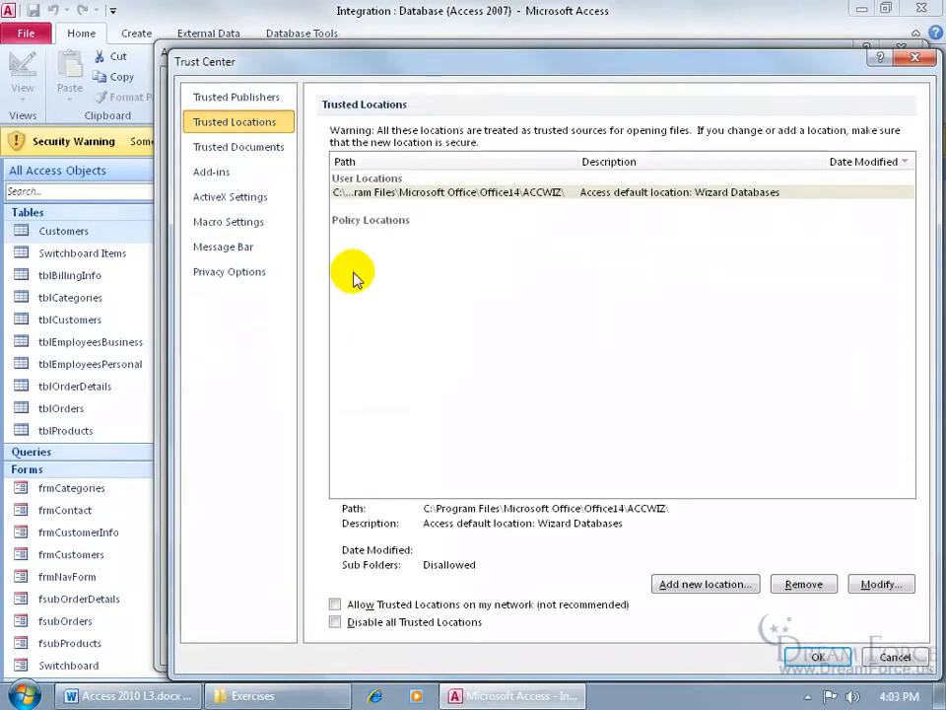
{"action": "left_click", "coordinate": [732, 584]}
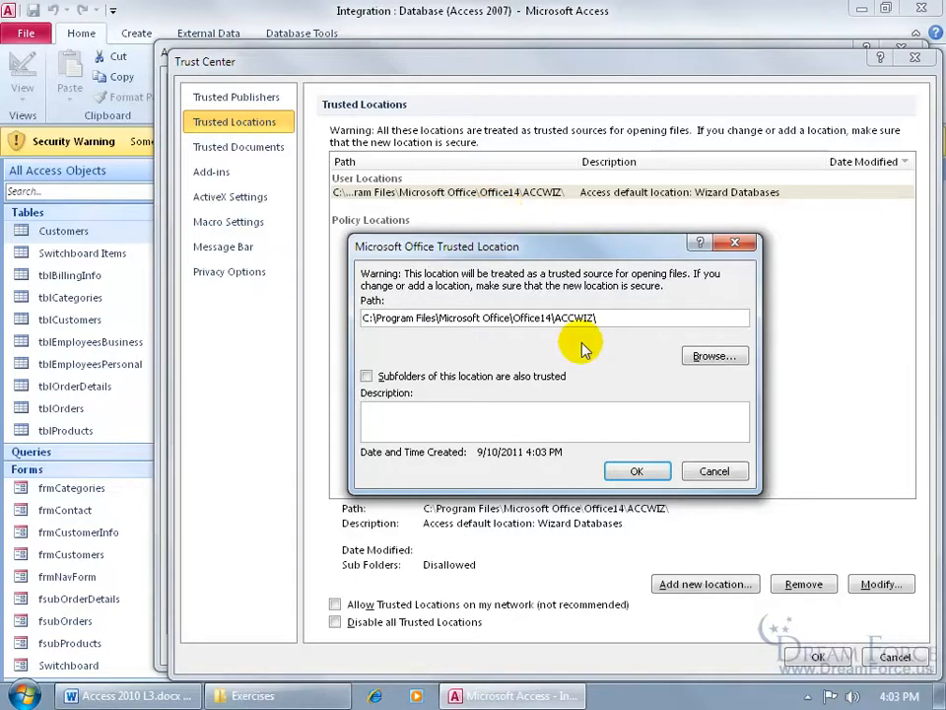
{"action": "left_click", "coordinate": [723, 357]}
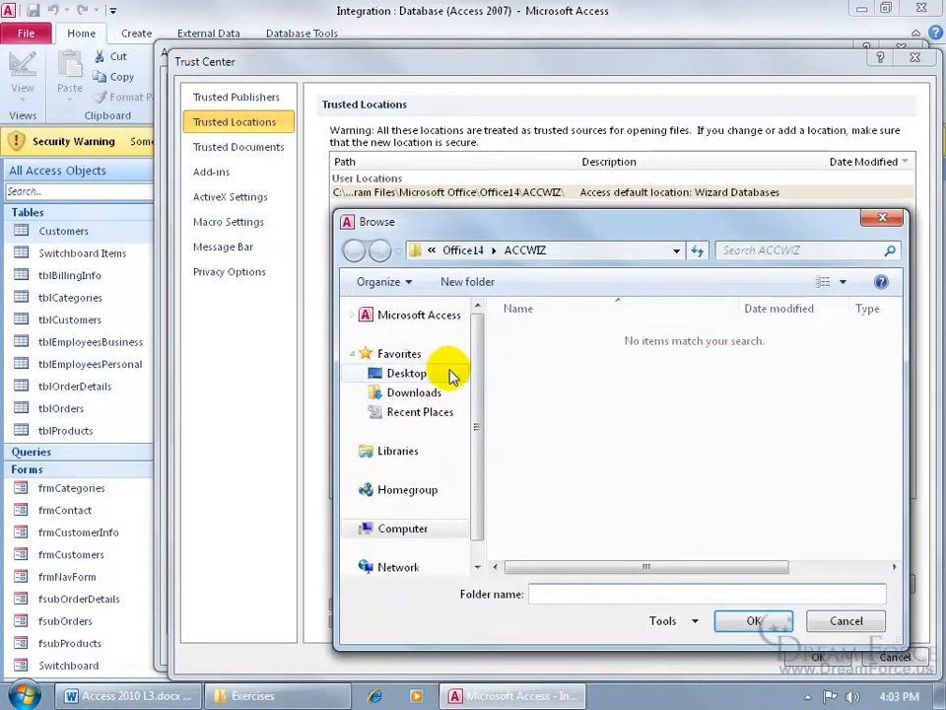
{"action": "left_click", "coordinate": [440, 375]}
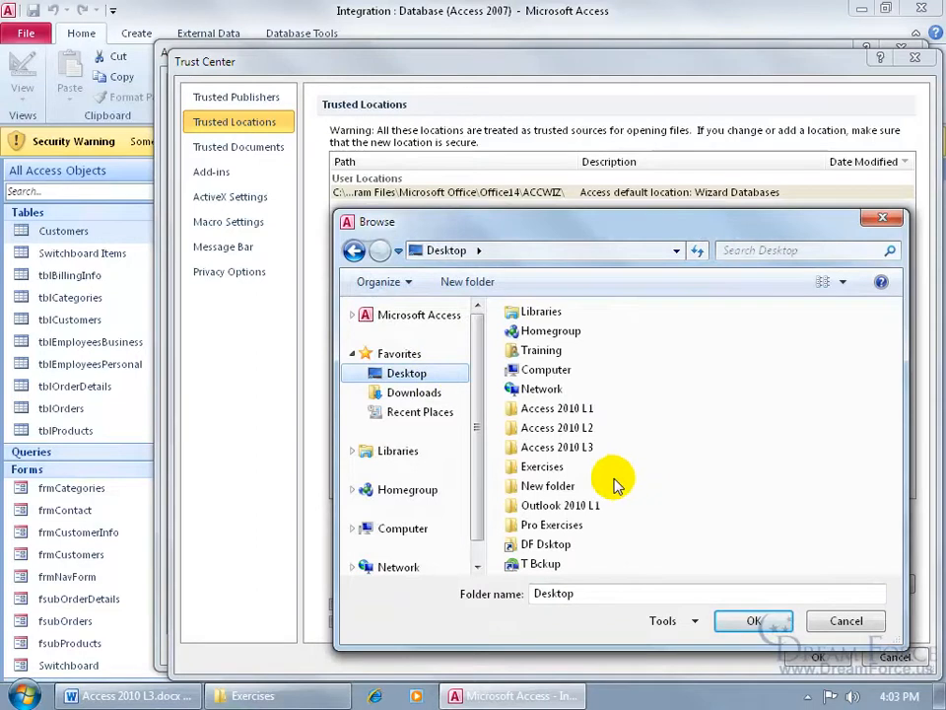
{"action": "double_click", "coordinate": [543, 466]}
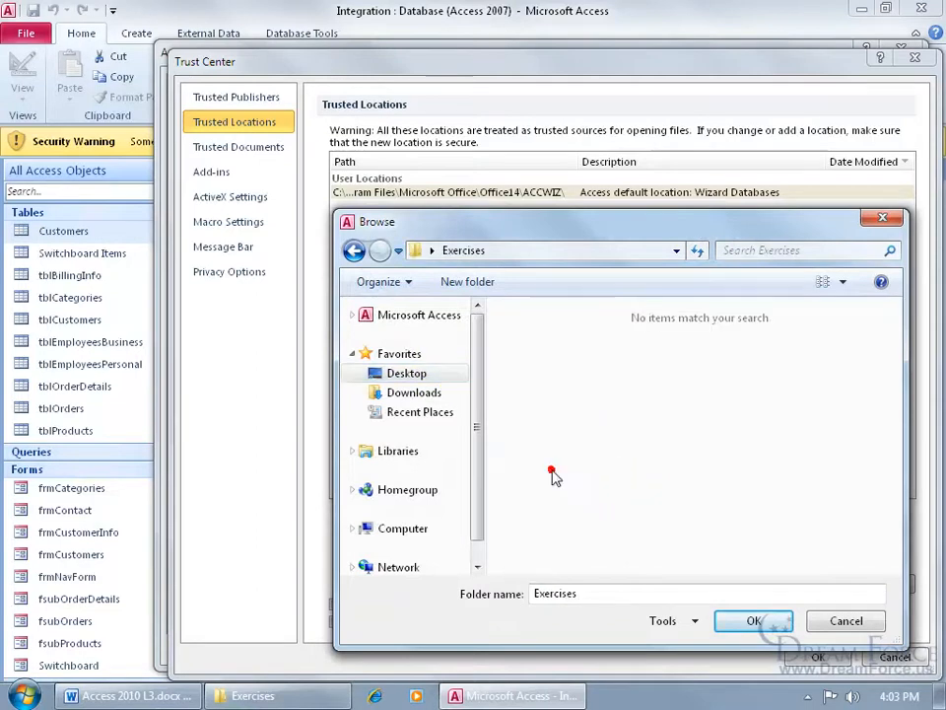
{"action": "left_click", "coordinate": [749, 624]}
{"action": "left_click", "coordinate": [631, 413]}
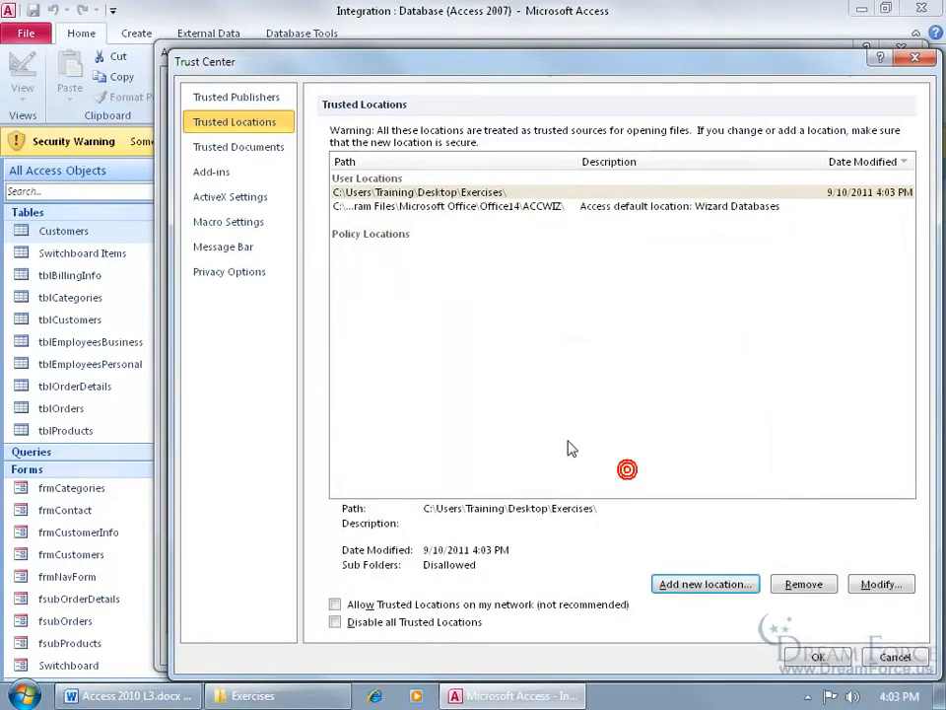
{"action": "left_click", "coordinate": [821, 657]}
{"action": "left_click", "coordinate": [819, 649]}
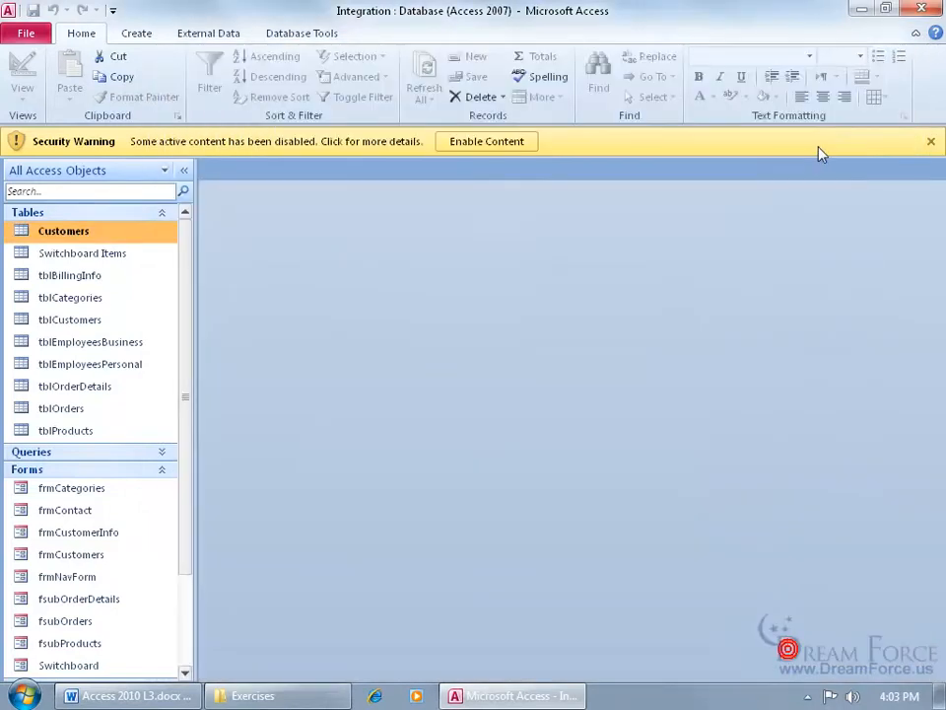
Quit Access, reopen Integration.accdb, and open Trust Center settings from Access Options
{"action": "left_click", "coordinate": [918, 18]}
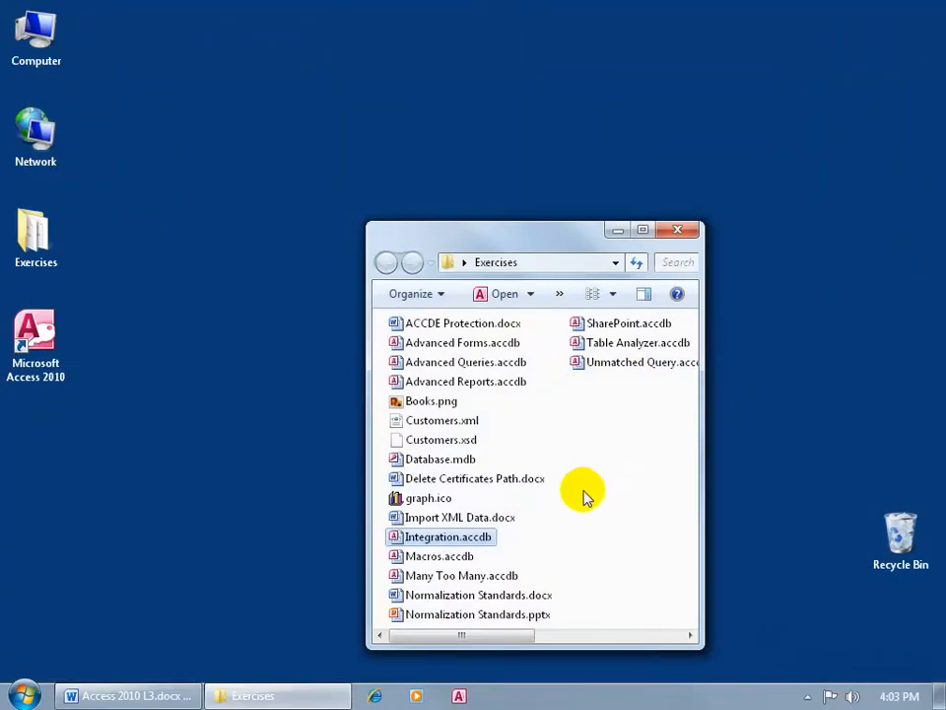
{"action": "double_click", "coordinate": [438, 537]}
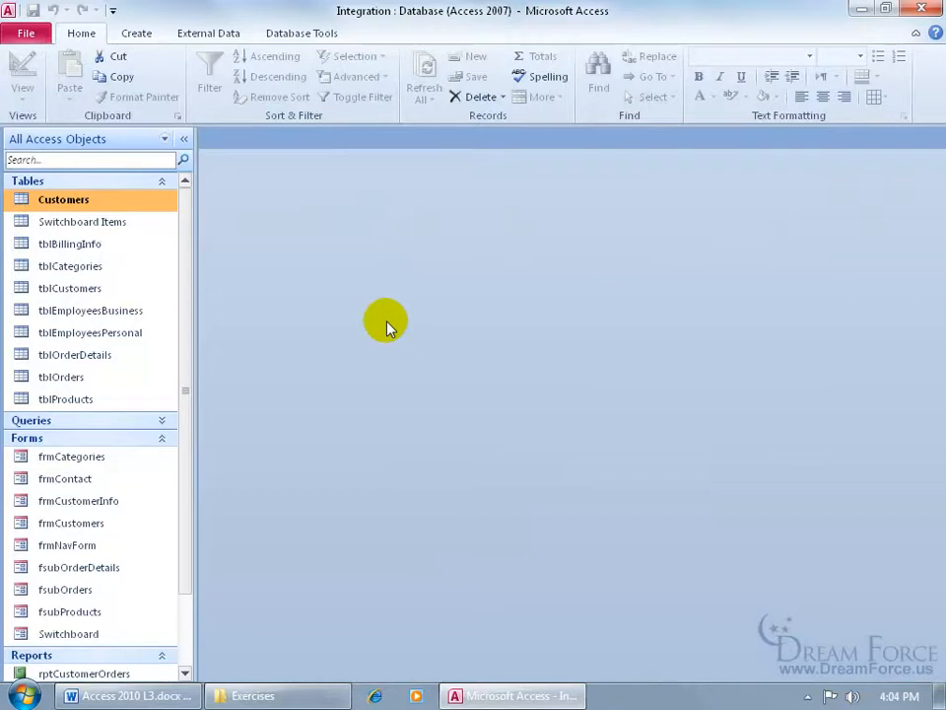
{"action": "left_click", "coordinate": [26, 33]}
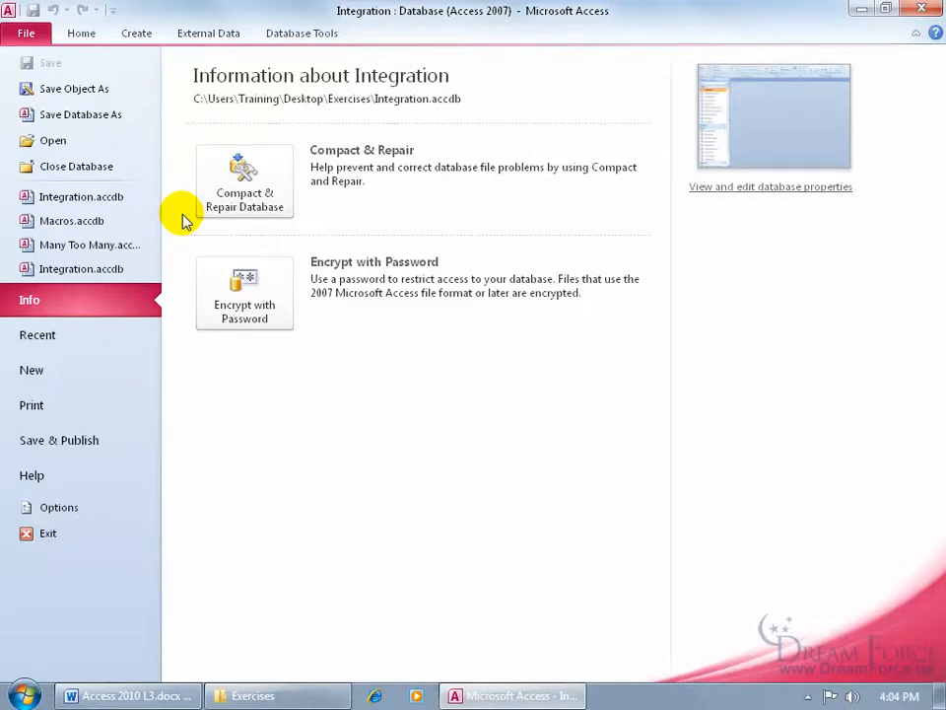
{"action": "left_click", "coordinate": [61, 509]}
{"action": "left_click", "coordinate": [208, 341]}
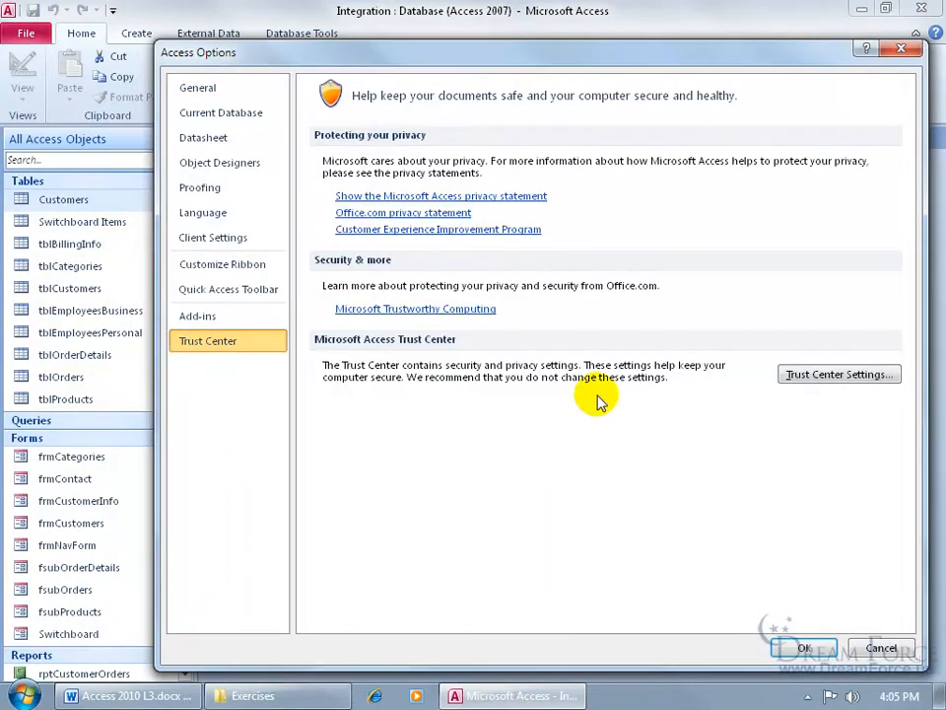
{"action": "left_click", "coordinate": [813, 376]}
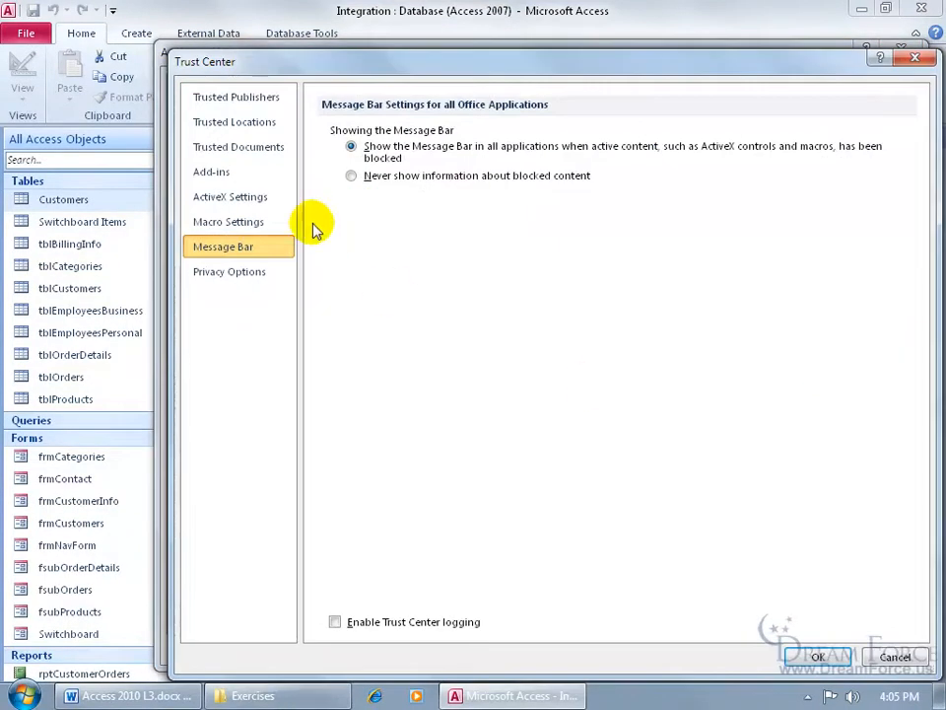
Remove the Exercises folder from the trusted locations list
{"action": "left_click", "coordinate": [262, 128]}
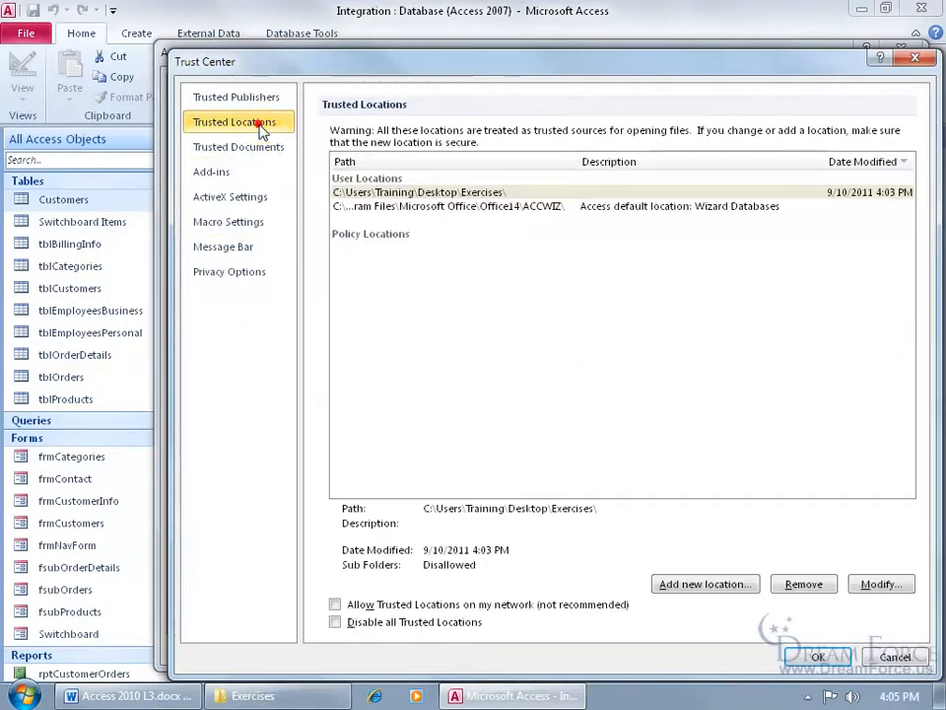
{"action": "left_click", "coordinate": [396, 194]}
{"action": "left_click", "coordinate": [804, 583]}
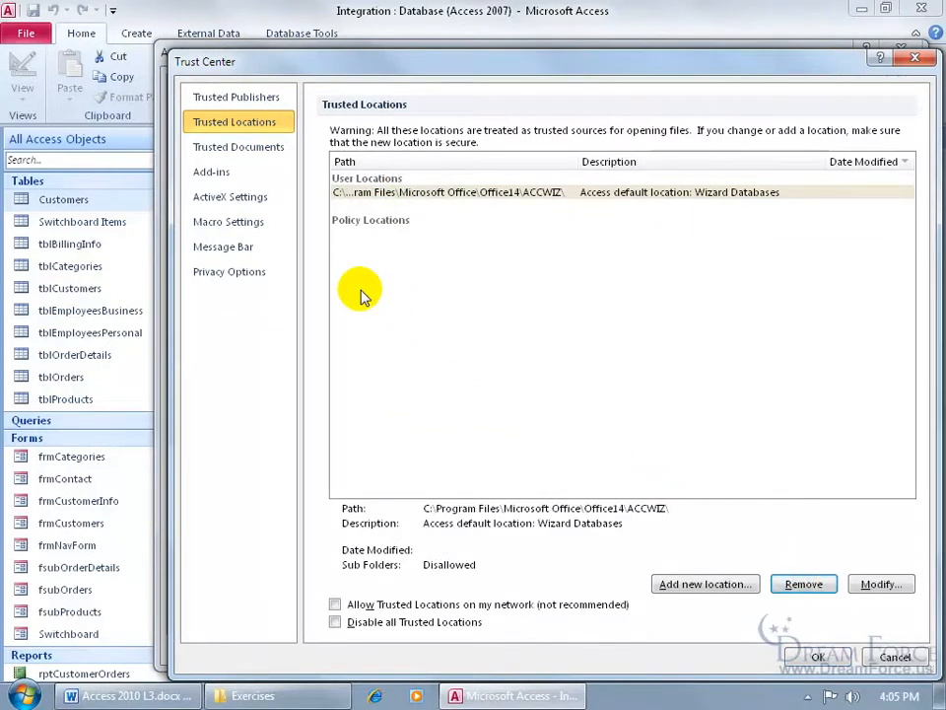
Set the Message Bar to never show blocked-content notices and enable all macros
{"action": "left_click", "coordinate": [259, 249]}
{"action": "left_click", "coordinate": [352, 177]}
{"action": "left_click", "coordinate": [258, 227]}
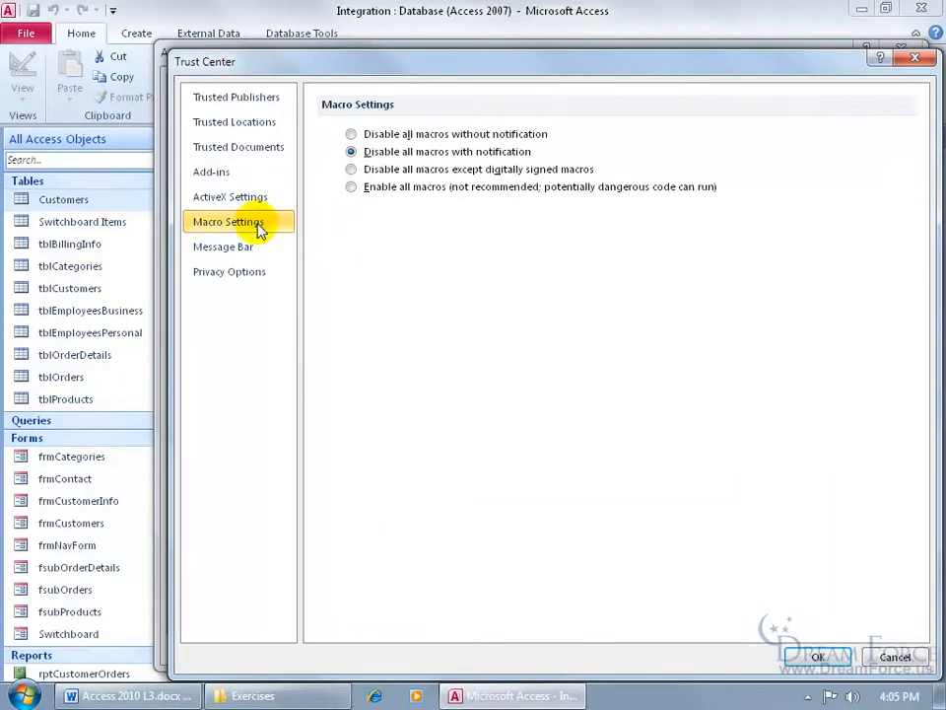
{"action": "left_click", "coordinate": [351, 187]}
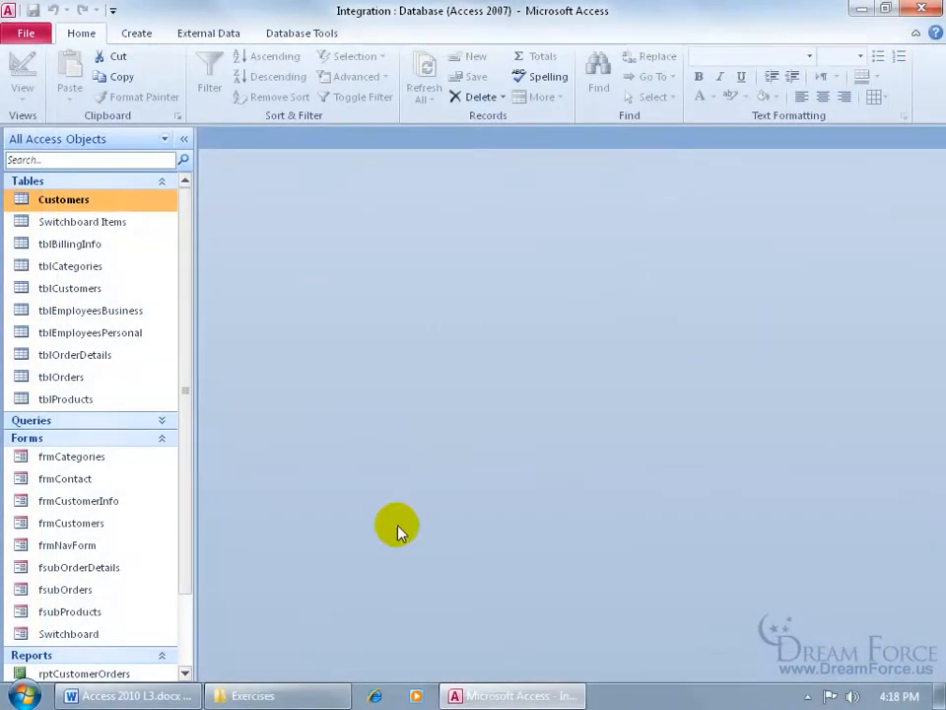
Reopen Integration.accdb from the Open dialog using Open Read-Only
{"action": "left_click", "coordinate": [308, 695]}
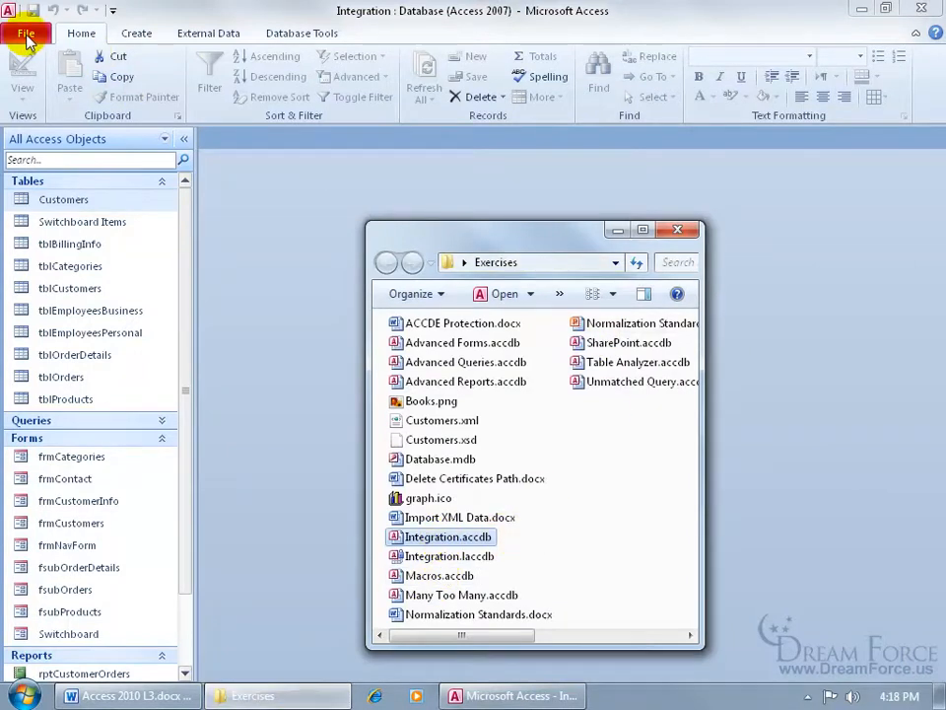
{"action": "left_click", "coordinate": [26, 36]}
{"action": "left_click", "coordinate": [27, 36]}
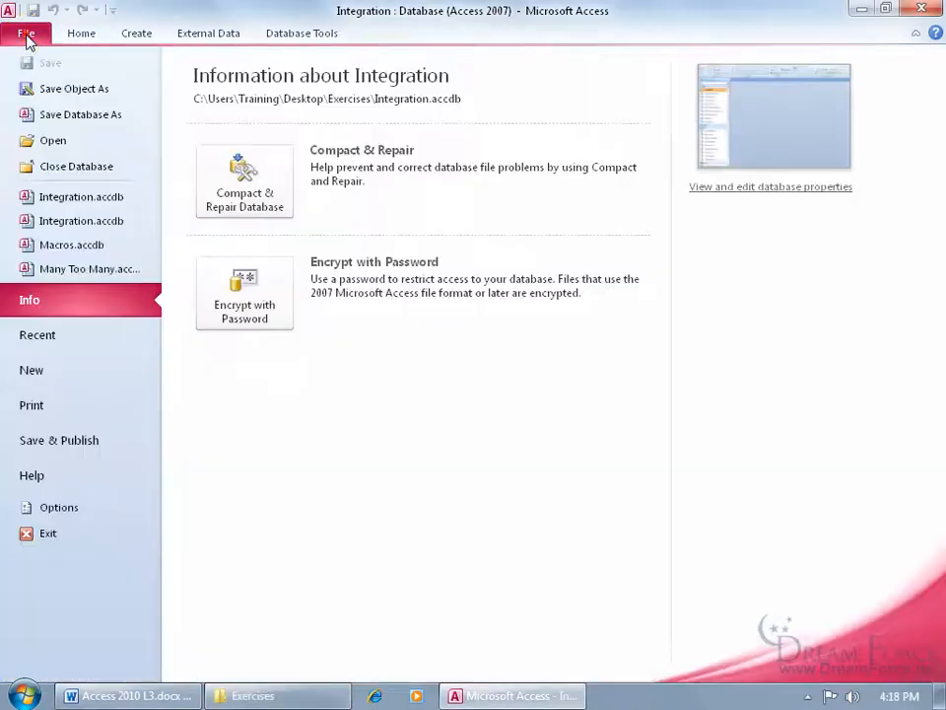
{"action": "left_click", "coordinate": [56, 140]}
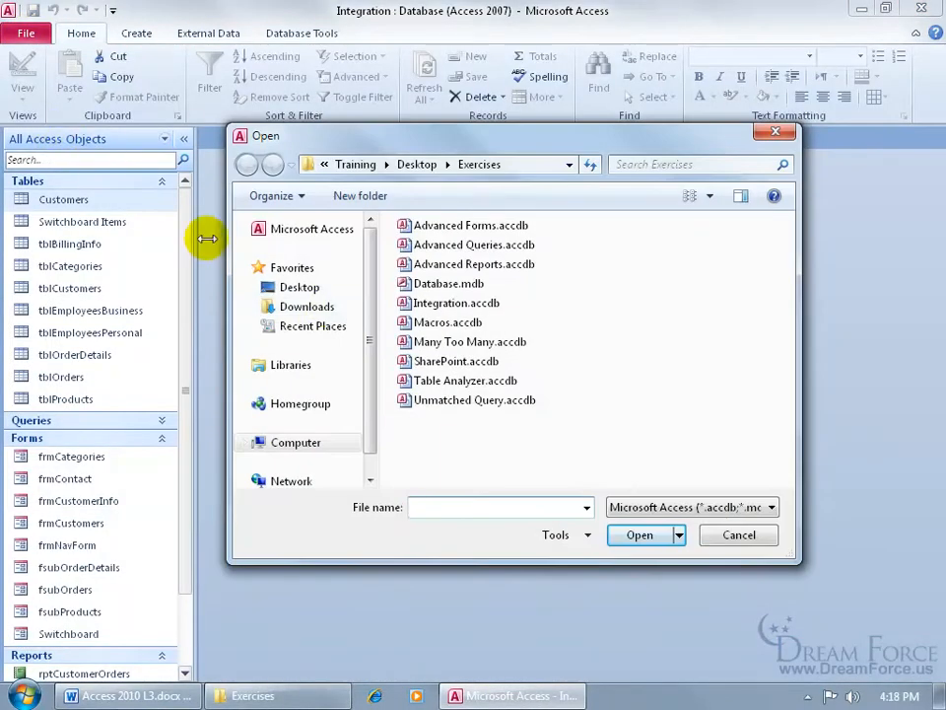
{"action": "left_click", "coordinate": [429, 303]}
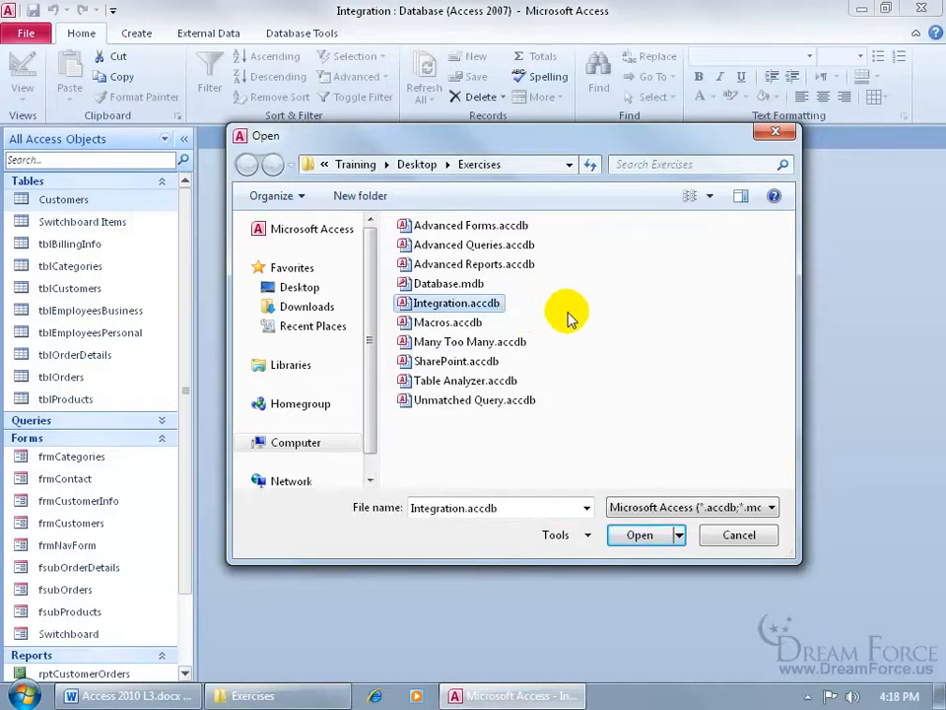
{"action": "left_click", "coordinate": [679, 535]}
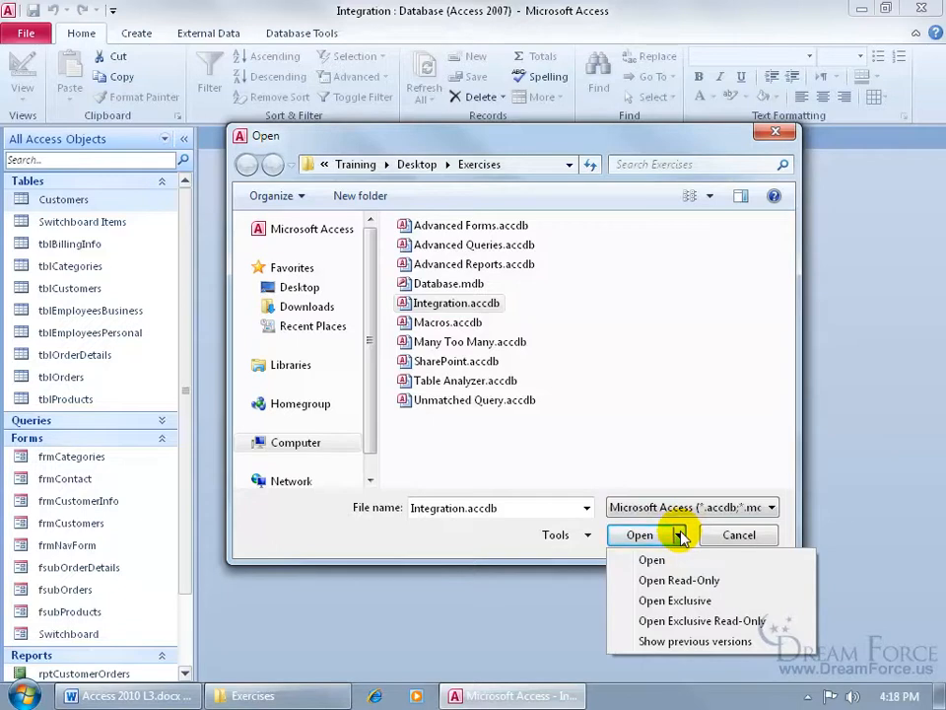
{"action": "left_click", "coordinate": [700, 584]}
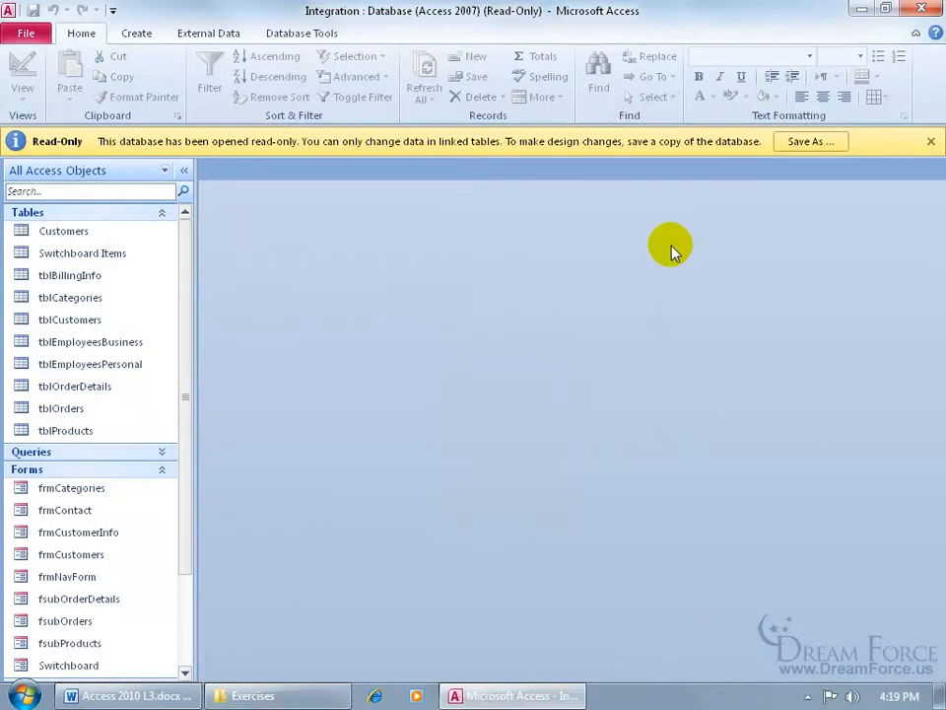
Open tblCustomers and step through the Cedar city value of record 40
{"action": "double_click", "coordinate": [71, 317]}
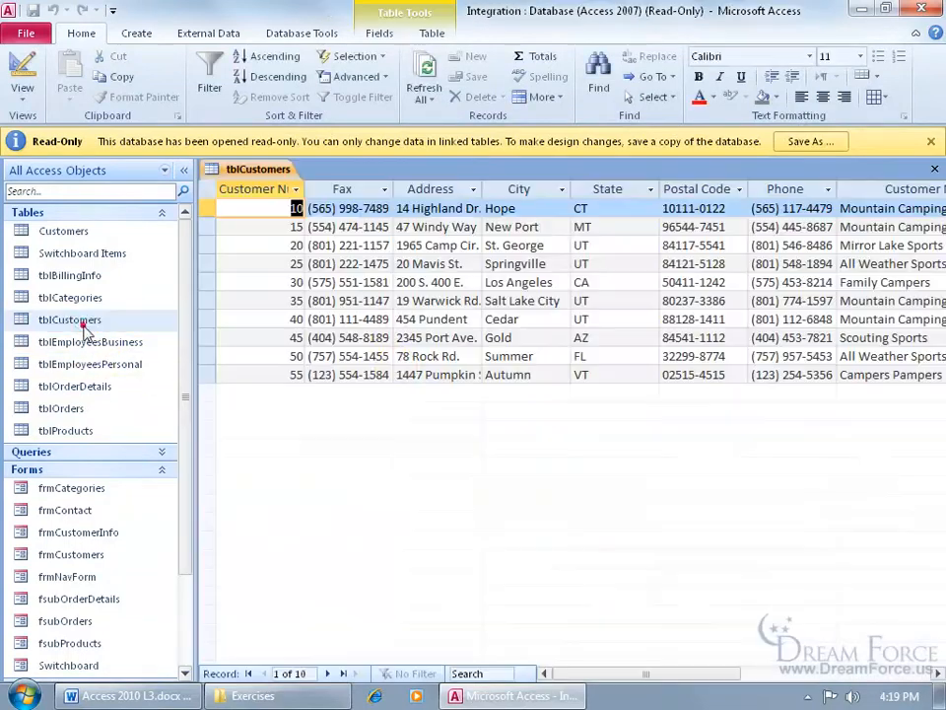
{"action": "left_click", "coordinate": [501, 321]}
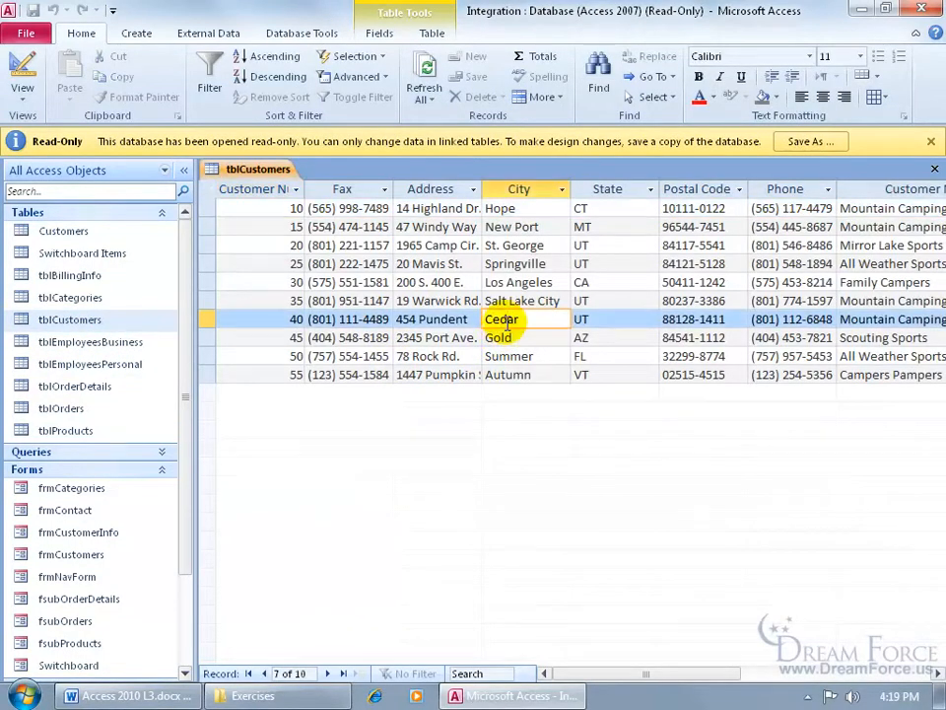
{"action": "key", "text": "Tab"}
{"action": "key", "text": "Tab"}
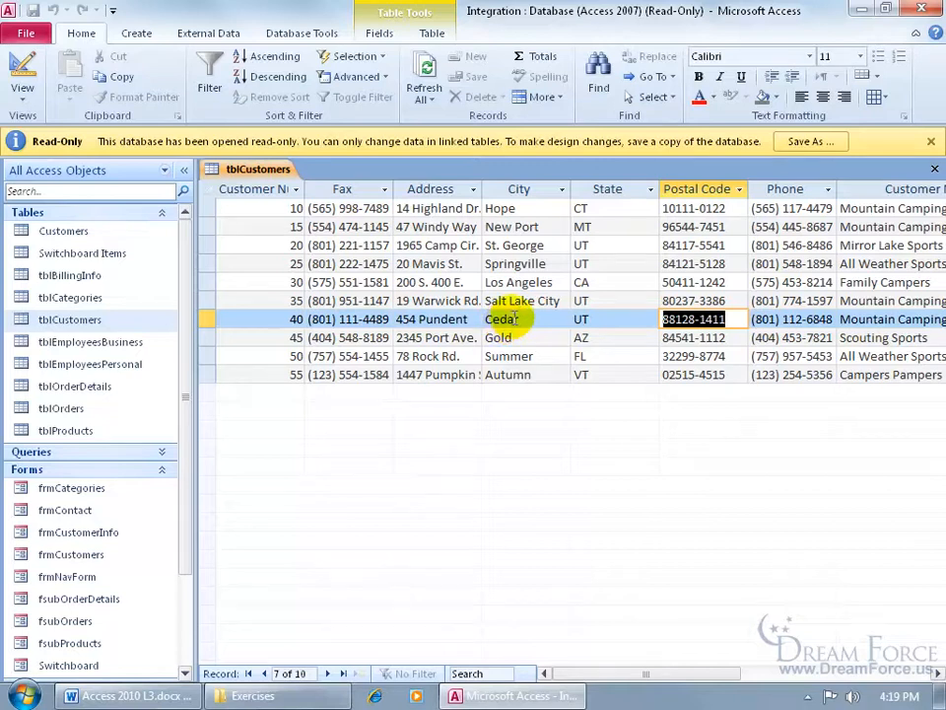
{"action": "left_click", "coordinate": [505, 319]}
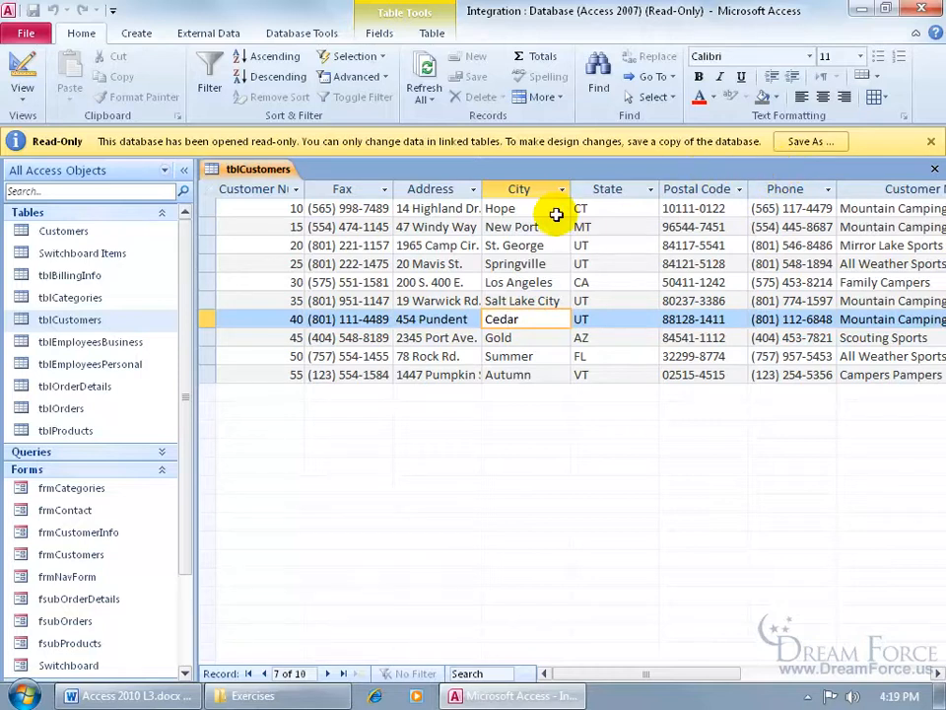
Select Integration.accdb in the Open dialog and list its Open options and previous versions
{"action": "left_click", "coordinate": [21, 30]}
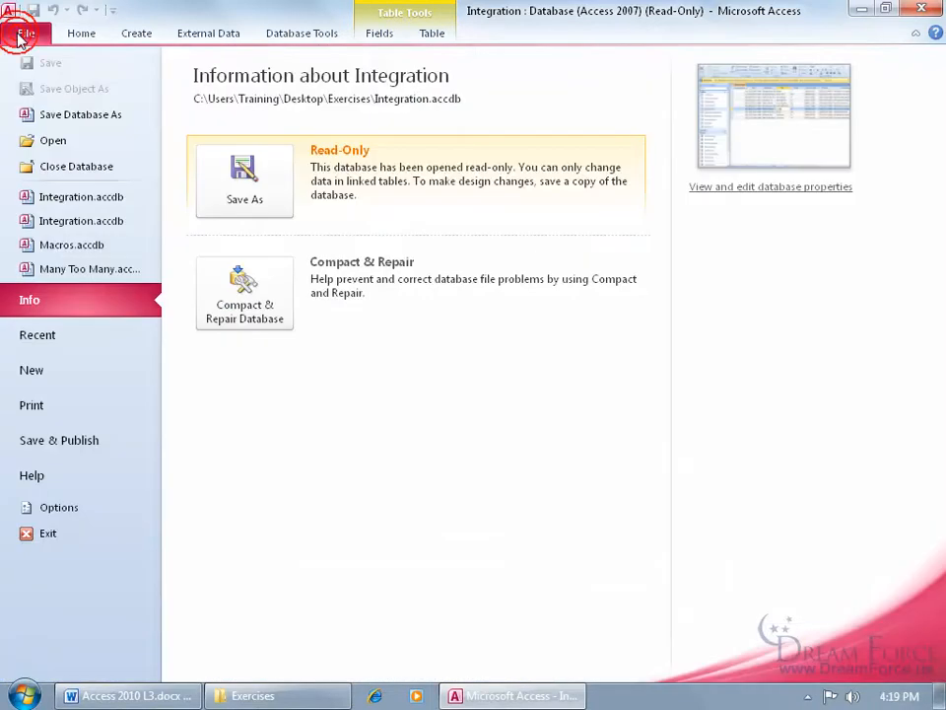
{"action": "left_click", "coordinate": [53, 141]}
{"action": "left_click", "coordinate": [453, 302]}
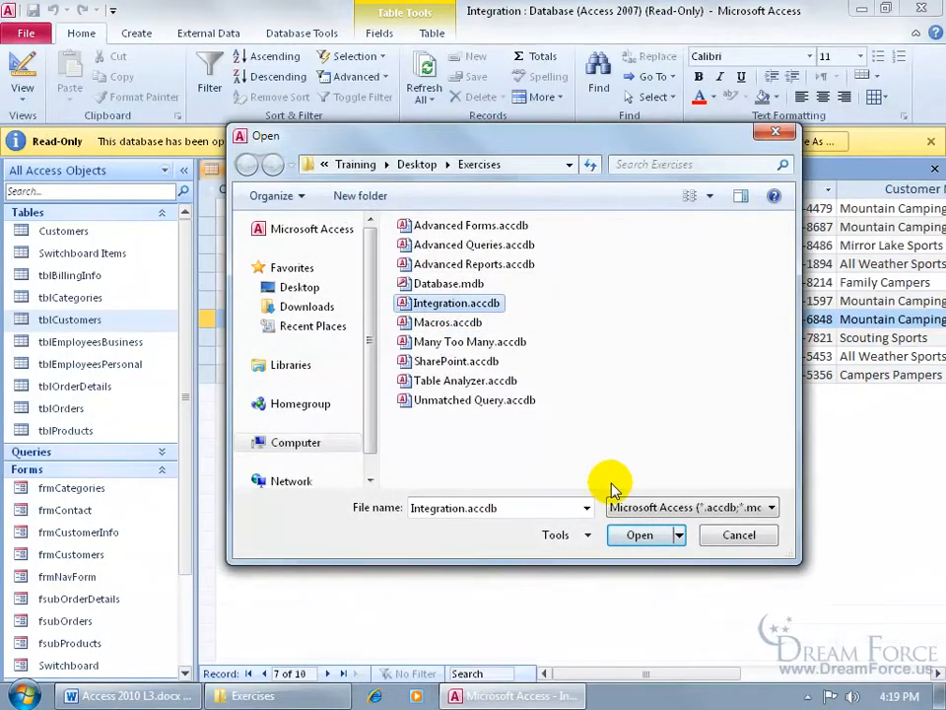
{"action": "left_click", "coordinate": [678, 534]}
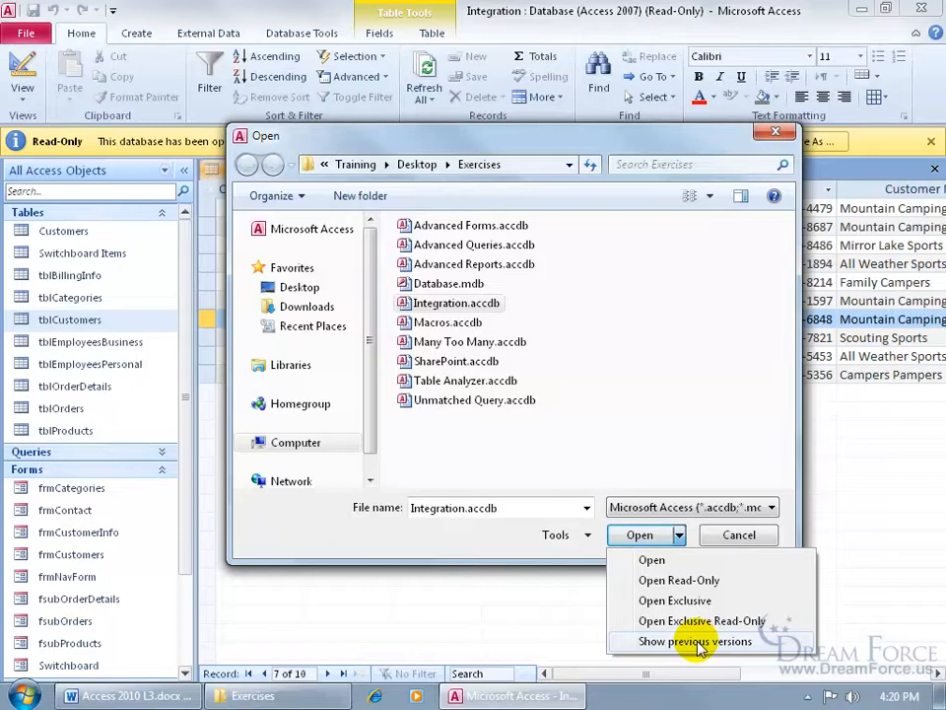
{"action": "left_click", "coordinate": [697, 642]}
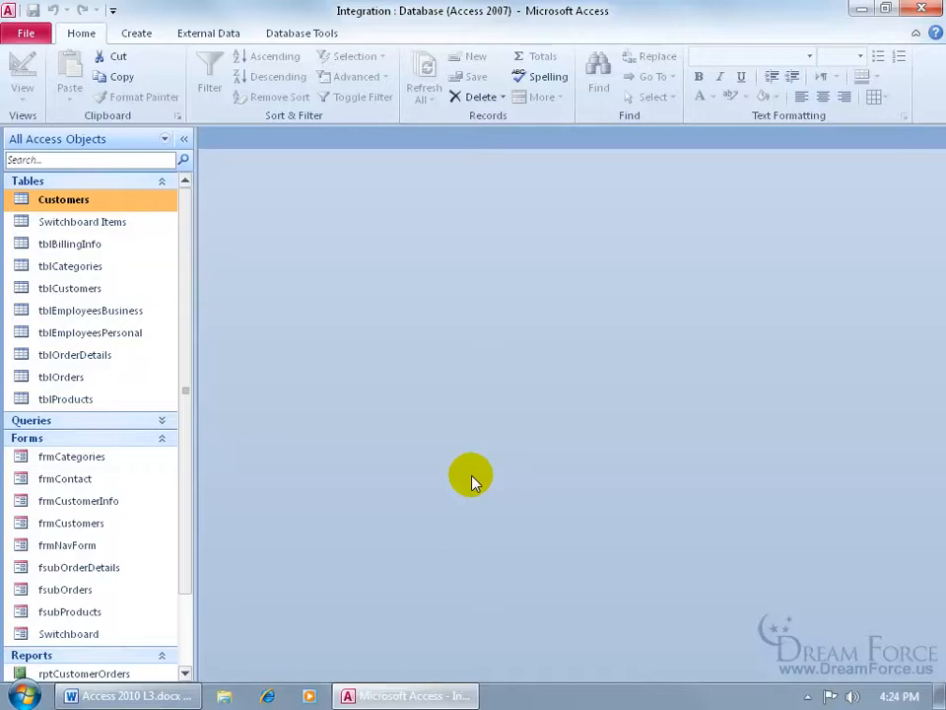
Launch the Visual Basic editor from Database Tools and open the Database1 project properties
{"action": "left_click", "coordinate": [301, 33]}
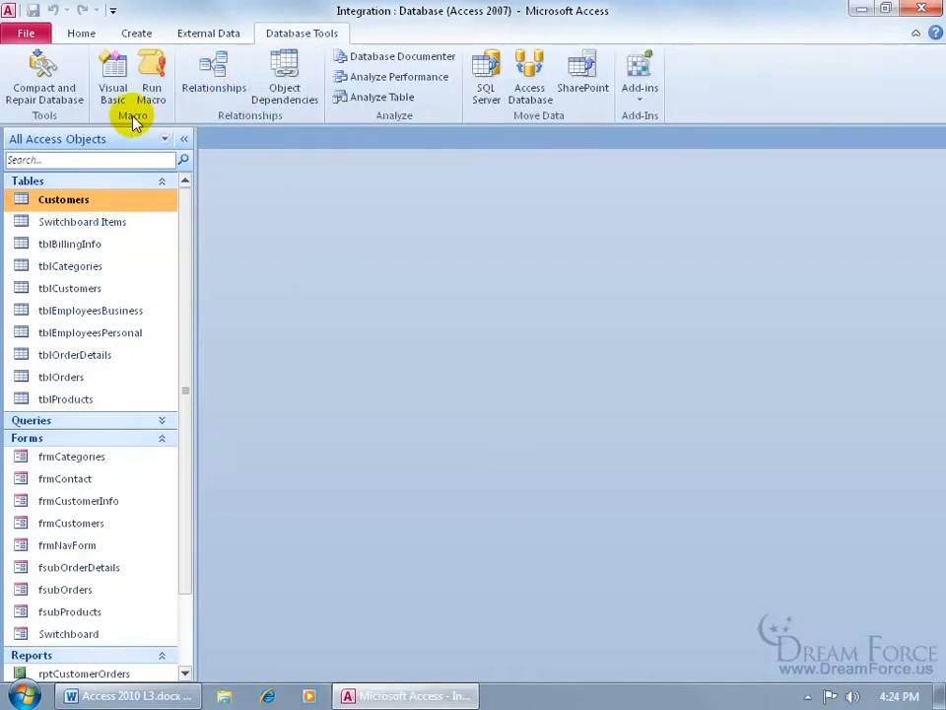
{"action": "left_click", "coordinate": [116, 79]}
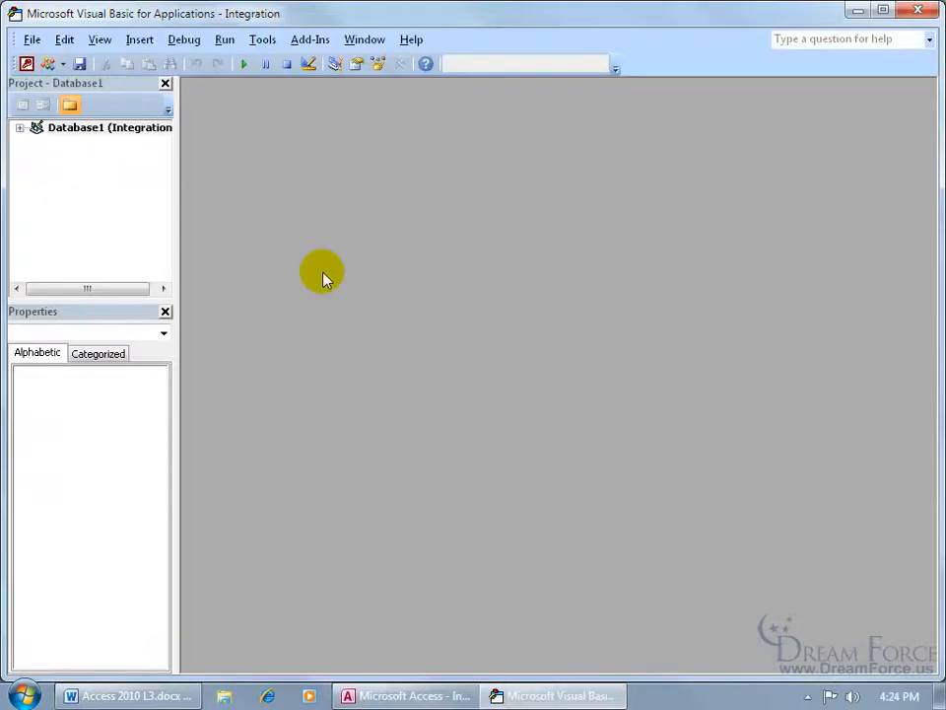
{"action": "left_click", "coordinate": [262, 39]}
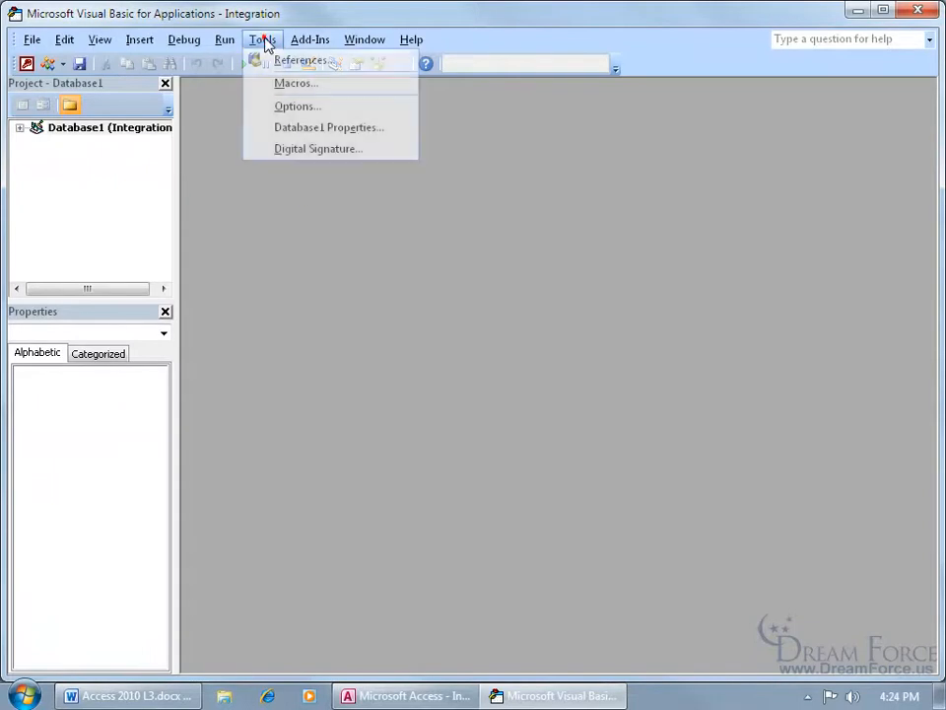
{"action": "left_click", "coordinate": [295, 133]}
Lock Database1 for viewing with a confirmed password, then close VBA and return to Access
{"action": "left_click", "coordinate": [365, 153]}
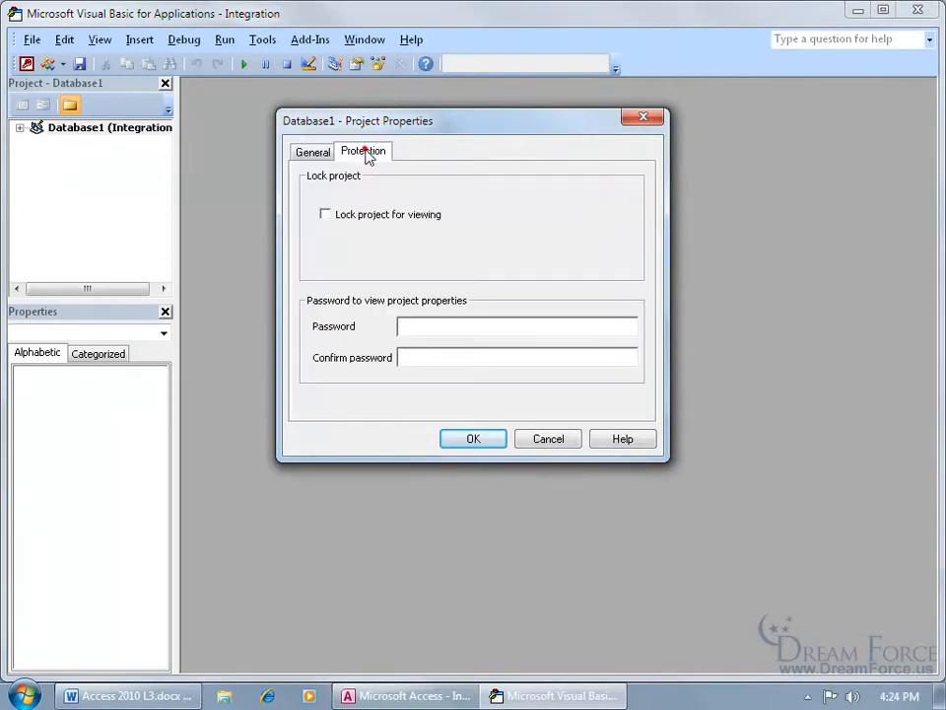
{"action": "left_click", "coordinate": [327, 215]}
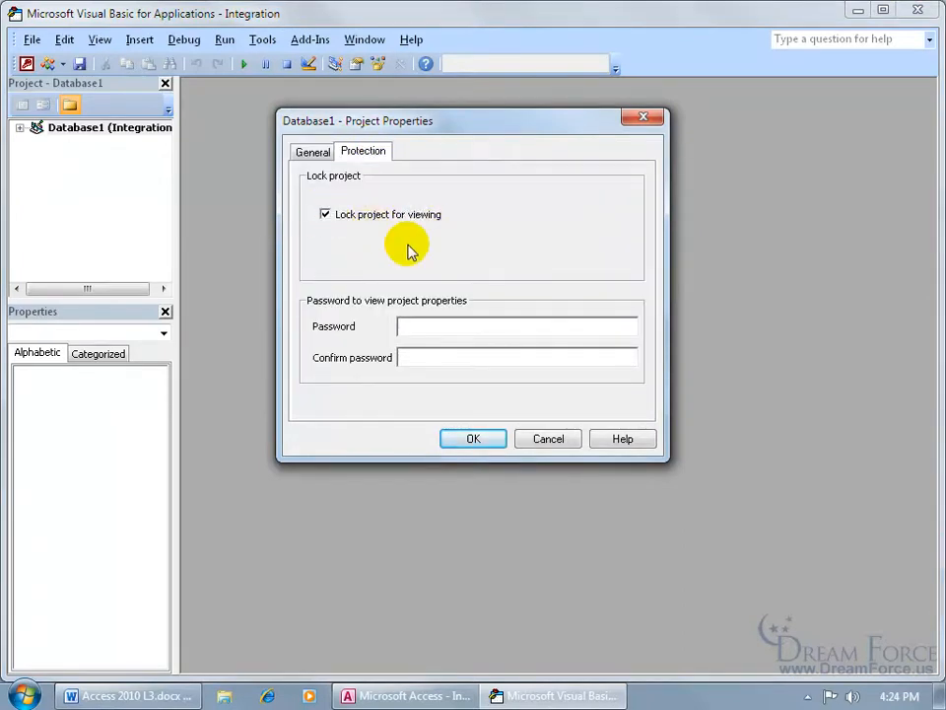
{"action": "left_click", "coordinate": [426, 325]}
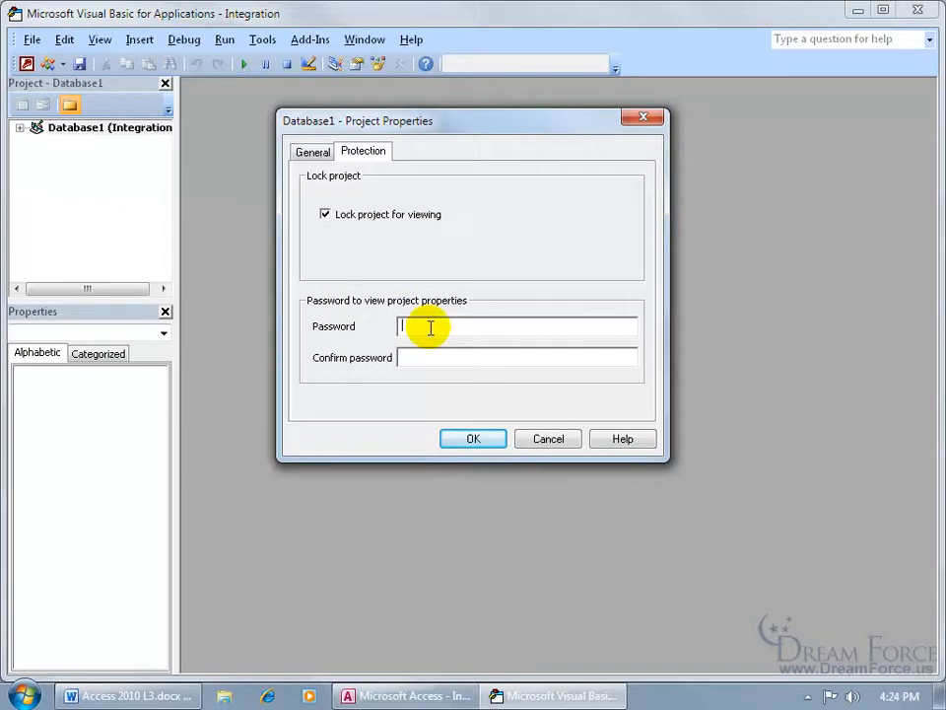
{"action": "type", "text": "****"}
{"action": "key", "text": "Tab"}
{"action": "type", "text": "****"}
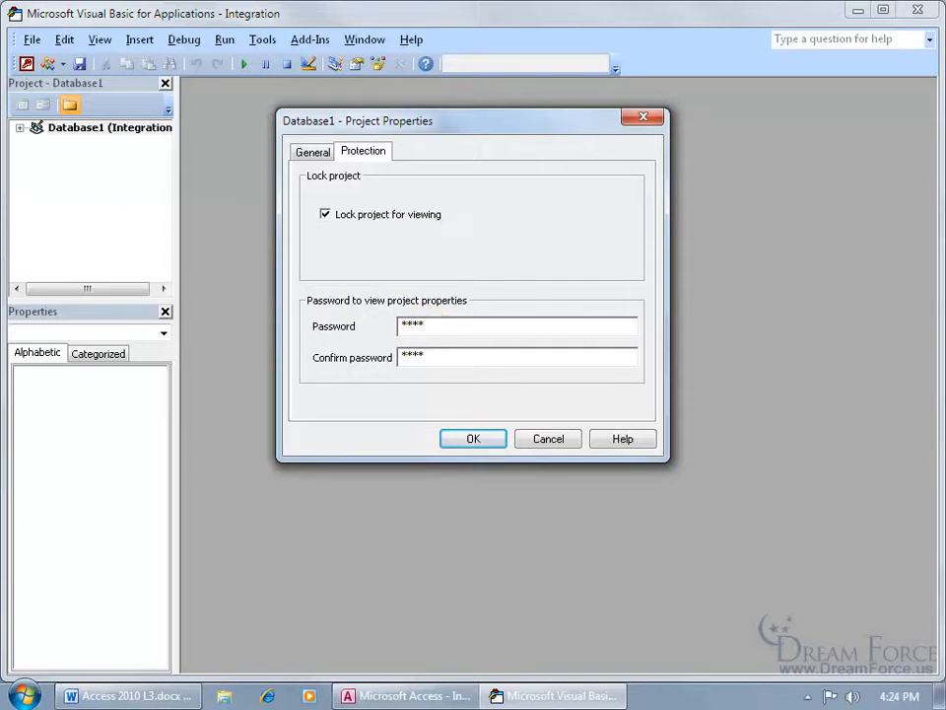
{"action": "left_click", "coordinate": [495, 438]}
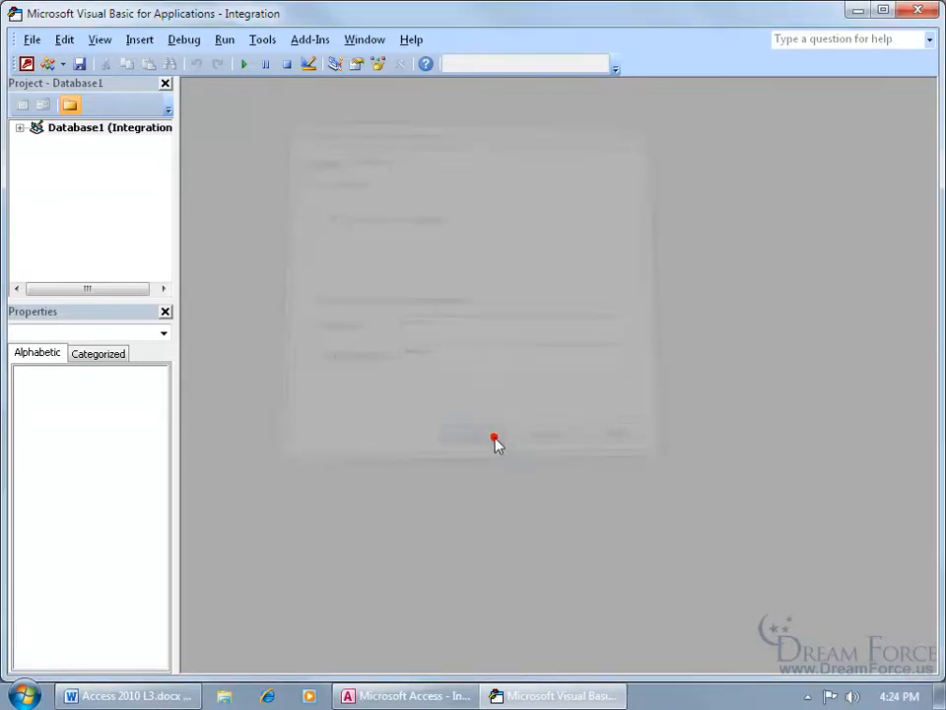
{"action": "left_click", "coordinate": [31, 39]}
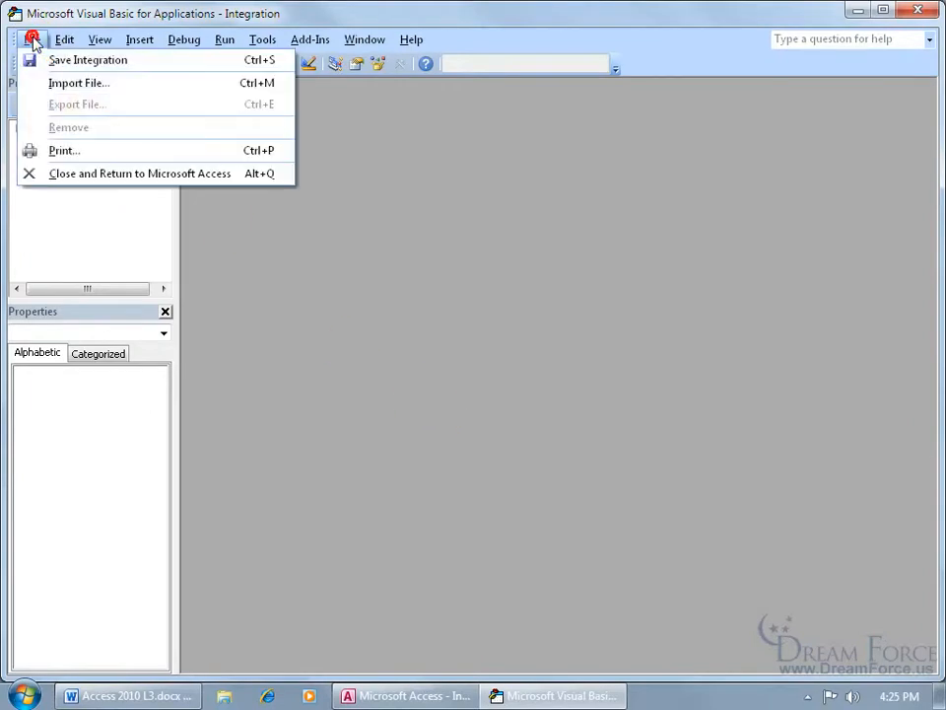
{"action": "left_click", "coordinate": [38, 173]}
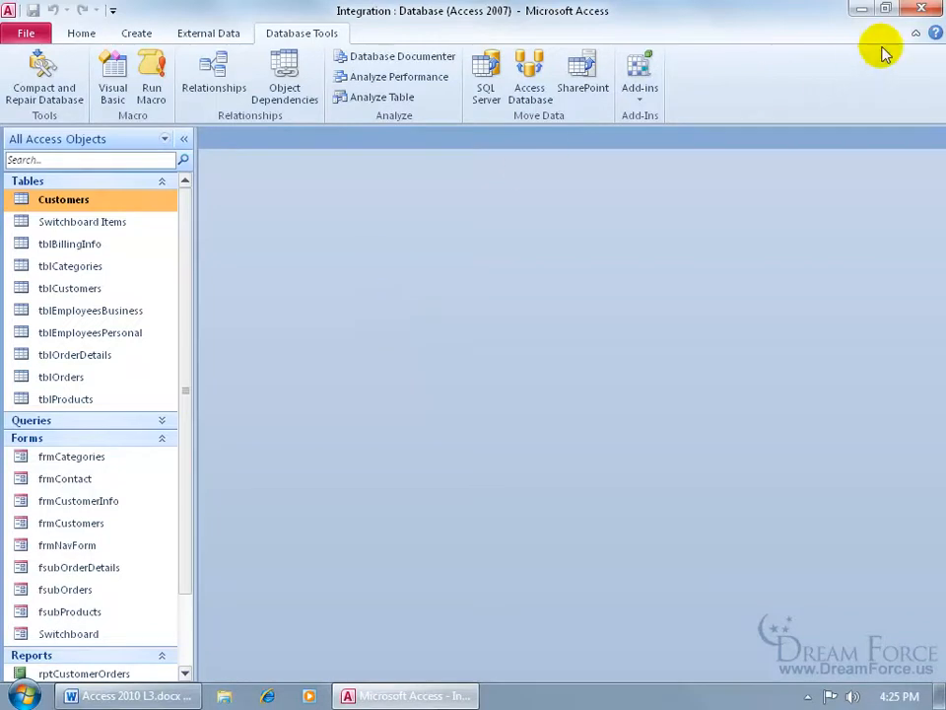
Close Access and reopen Integration.accdb from the desktop Exercises folder
{"action": "left_click", "coordinate": [923, 9]}
{"action": "double_click", "coordinate": [53, 245]}
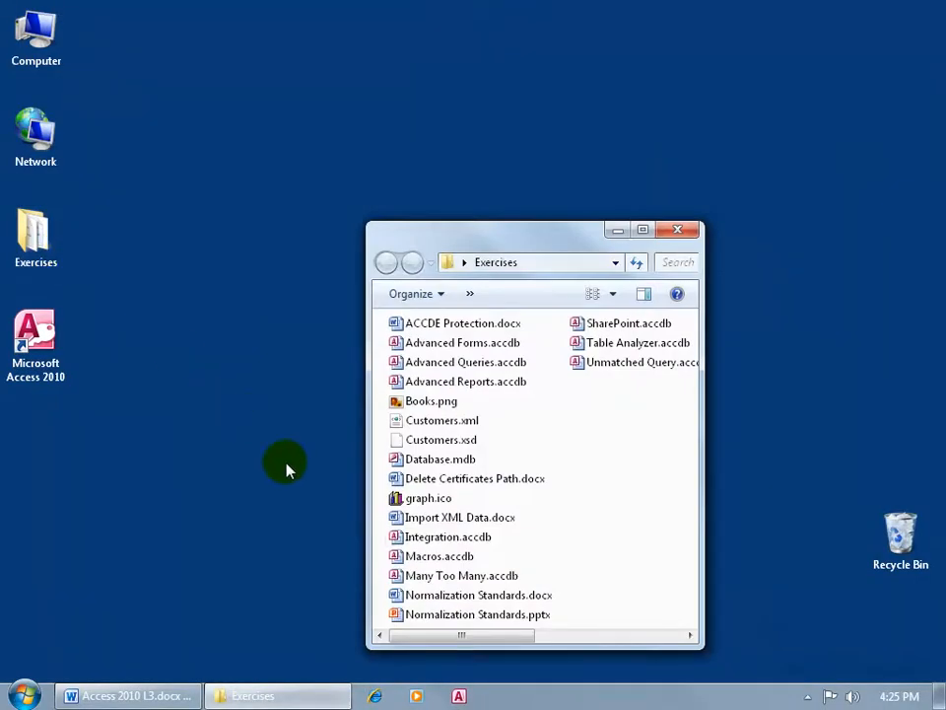
{"action": "double_click", "coordinate": [426, 538]}
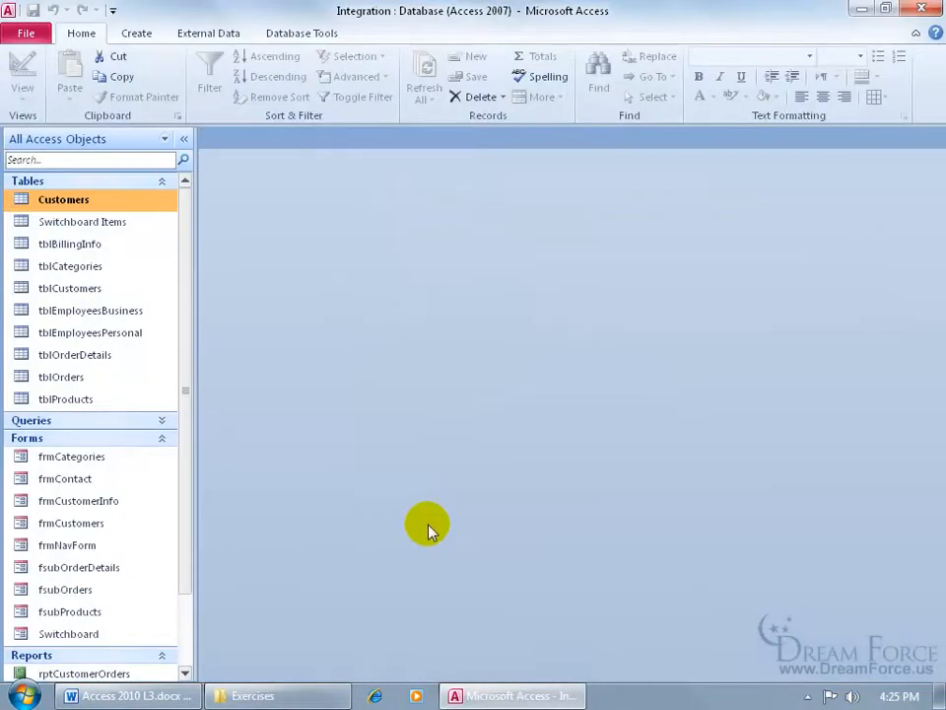
{"action": "left_click", "coordinate": [303, 36]}
Open the Database1 project properties in the VBA editor and enter the project password
{"action": "left_click", "coordinate": [113, 79]}
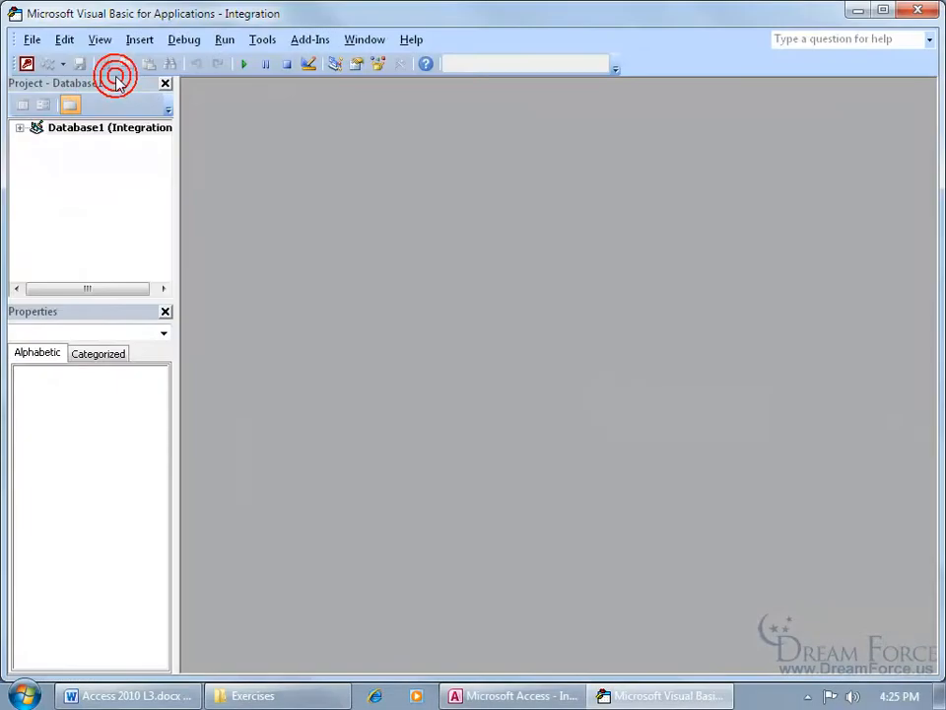
{"action": "left_click", "coordinate": [261, 39]}
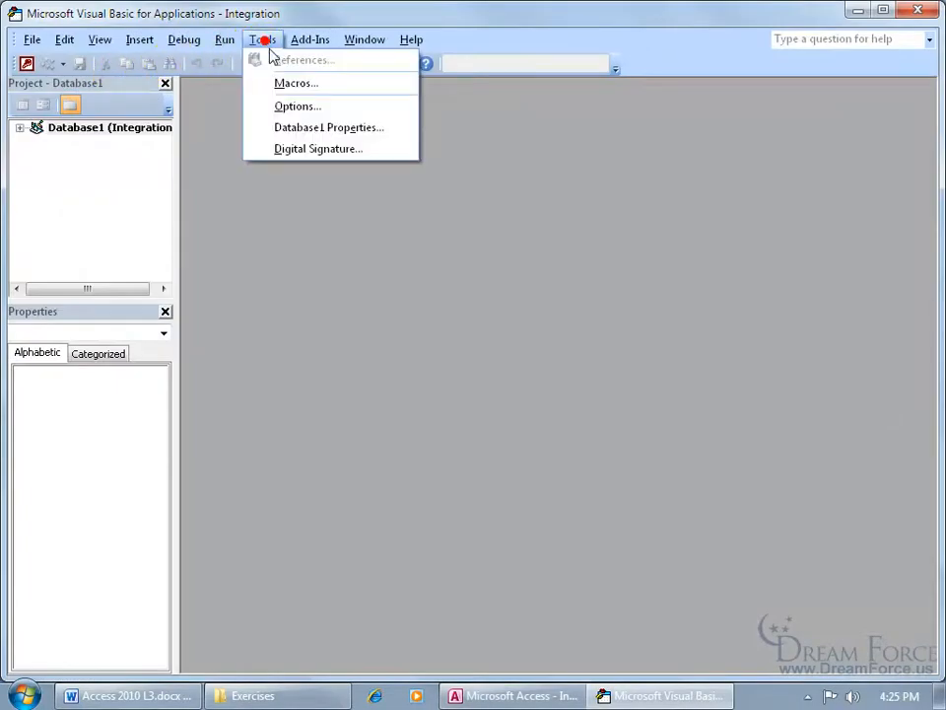
{"action": "left_click", "coordinate": [296, 126]}
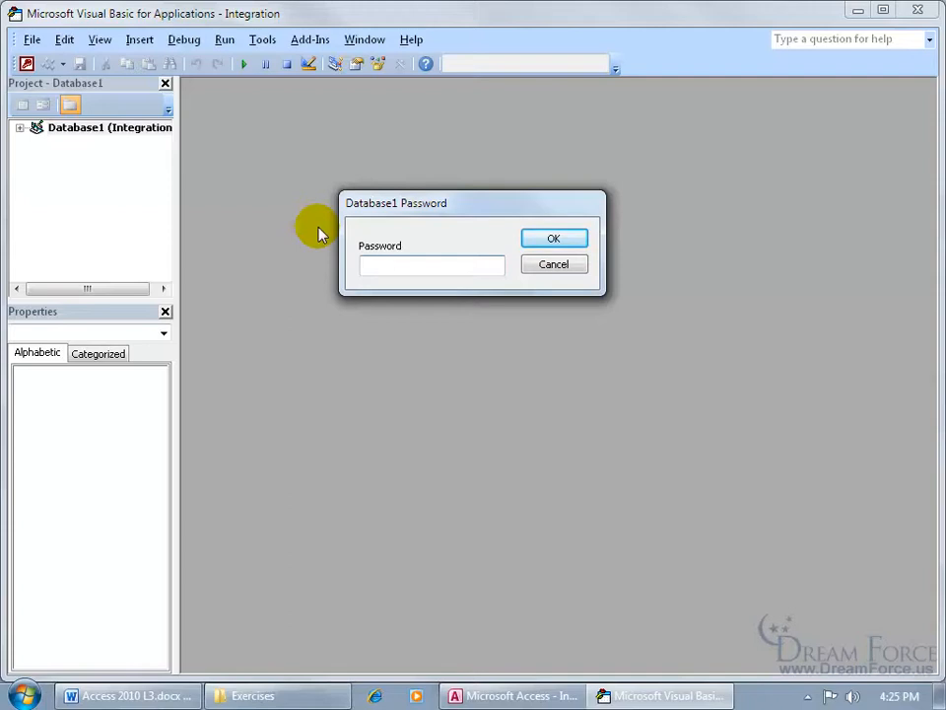
{"action": "type", "text": "pass"}
{"action": "key", "text": "Return"}
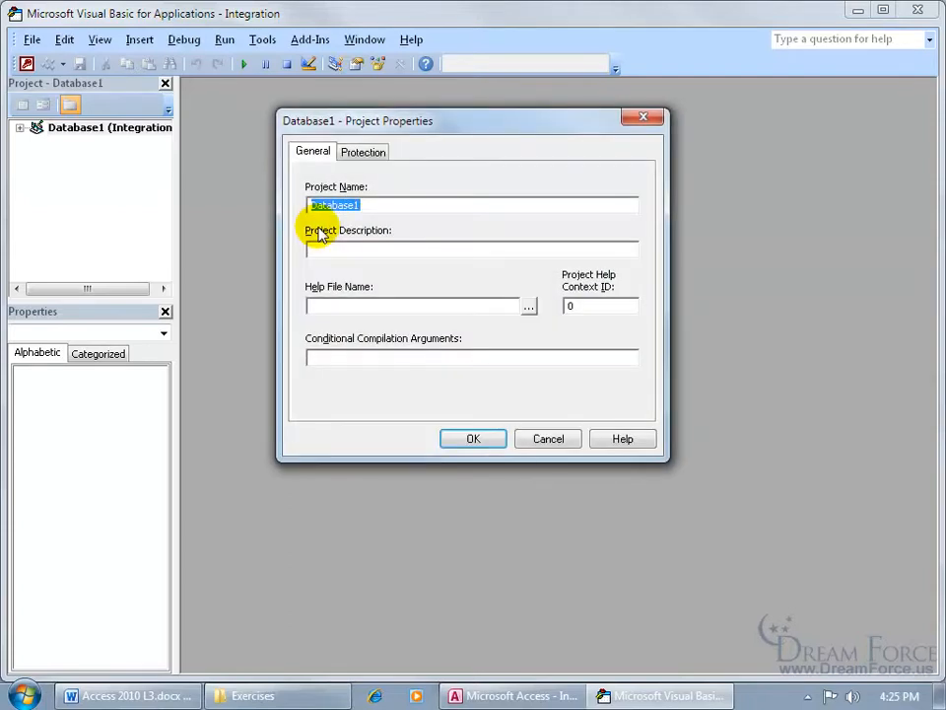
Clear both protection passwords, uncheck Lock project for viewing, and return to Access
{"action": "left_click", "coordinate": [362, 153]}
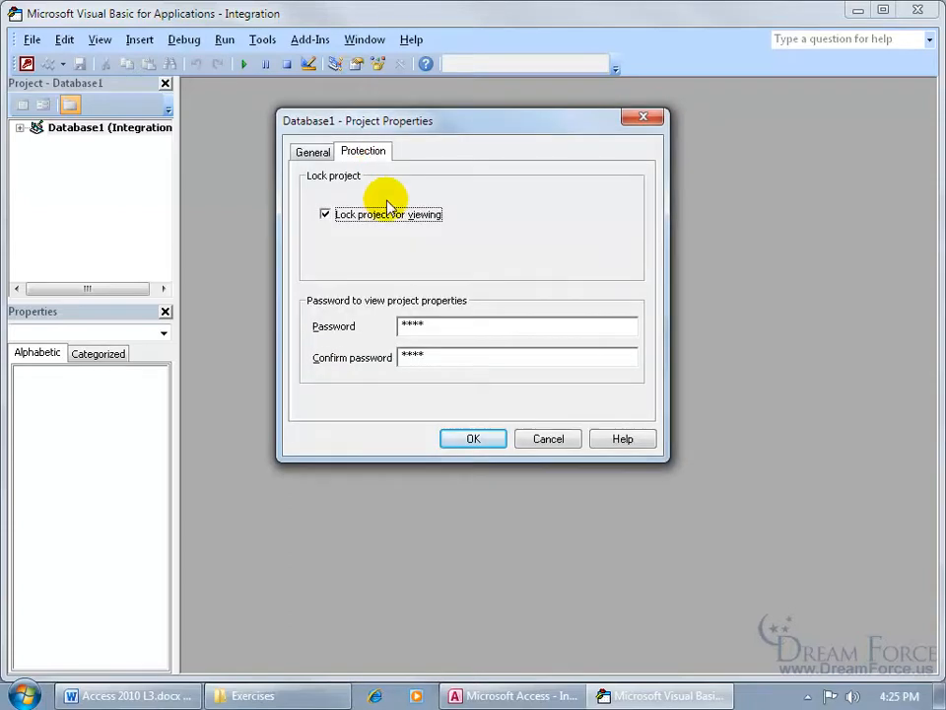
{"action": "double_click", "coordinate": [442, 357]}
{"action": "key", "text": "BackSpace"}
{"action": "double_click", "coordinate": [444, 328]}
{"action": "key", "text": "BackSpace"}
{"action": "left_click", "coordinate": [327, 215]}
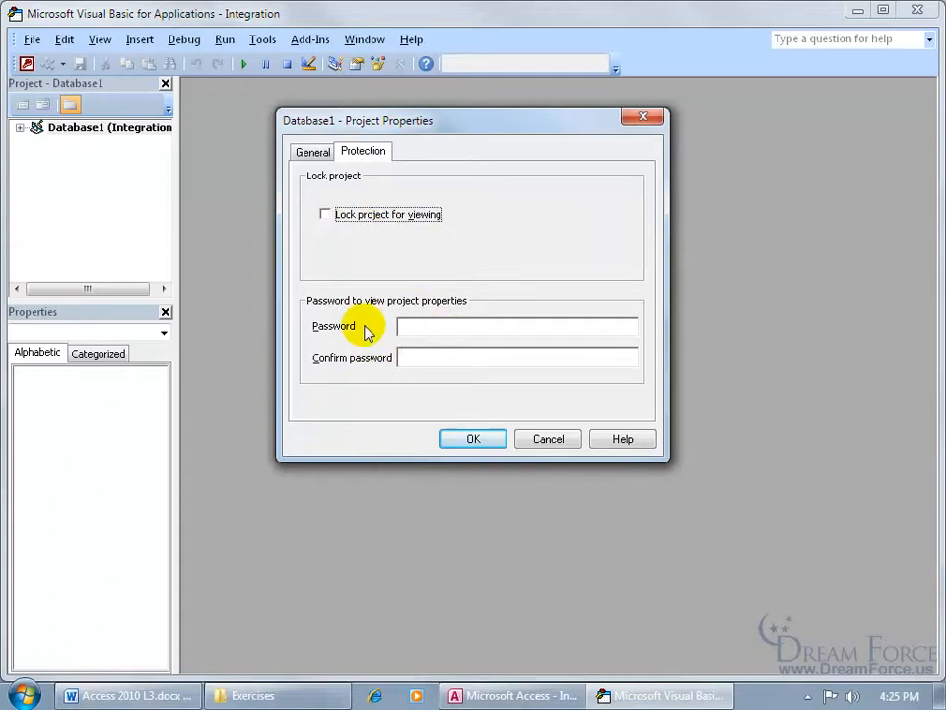
{"action": "left_click", "coordinate": [469, 439]}
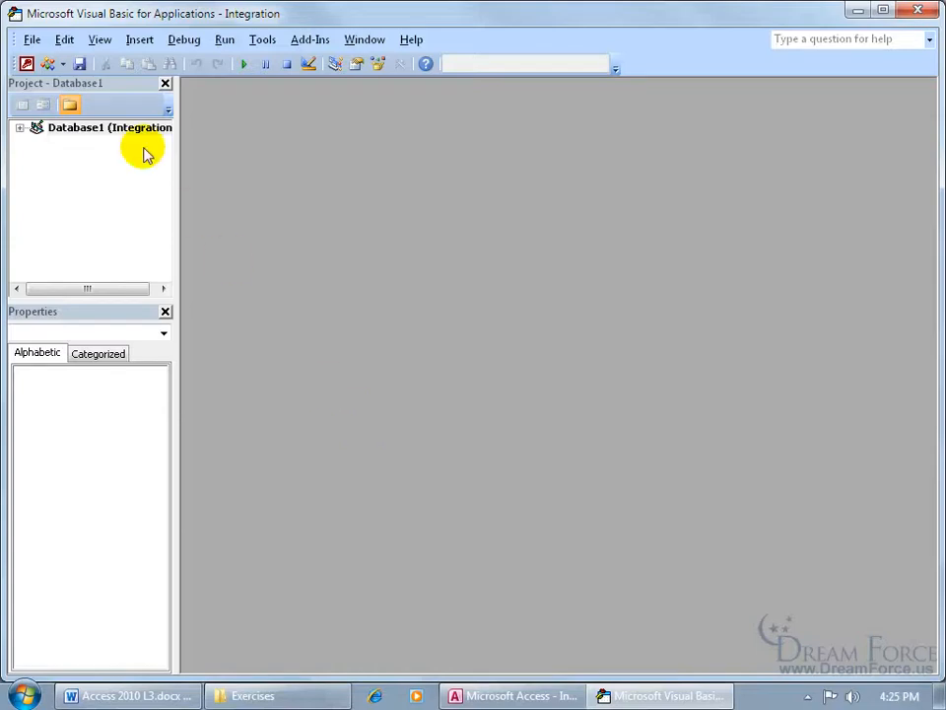
{"action": "left_click", "coordinate": [32, 39]}
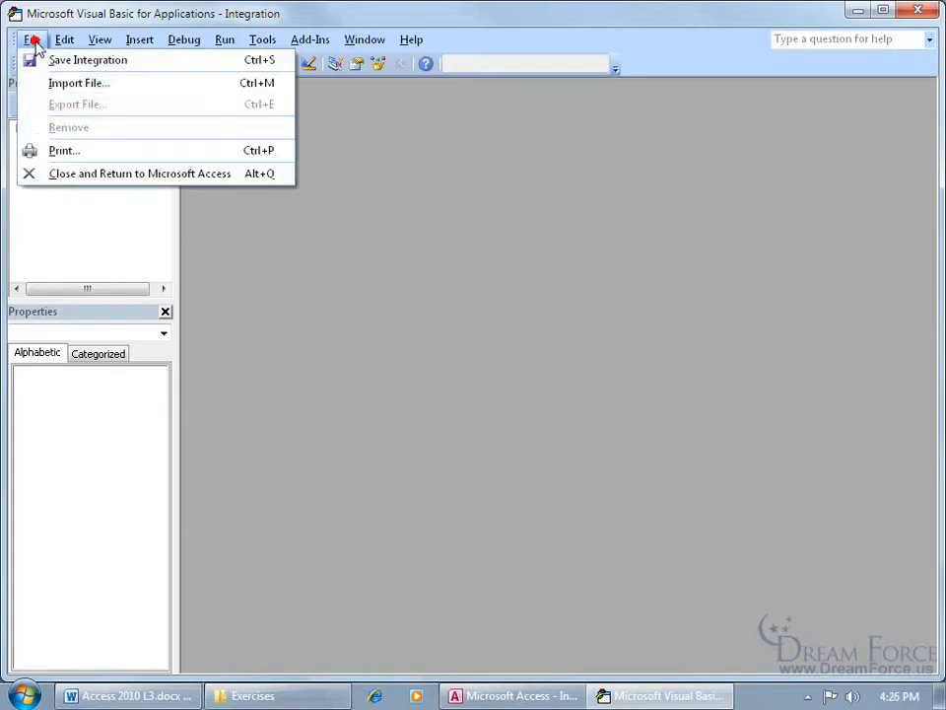
{"action": "left_click", "coordinate": [64, 175]}
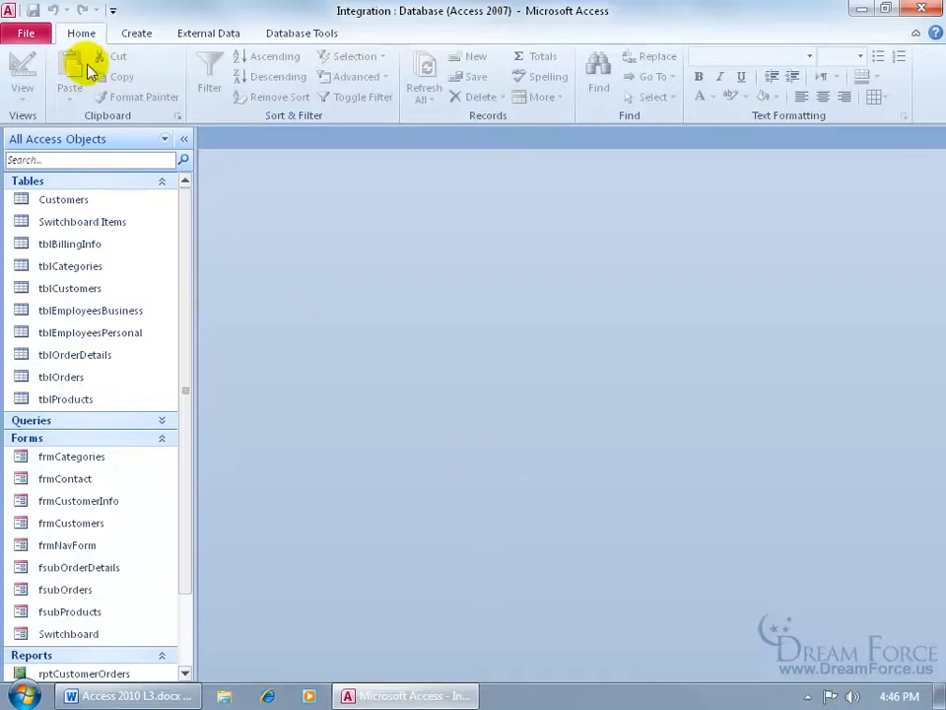
Compile the database to Protected.accde in the Exercises folder, then close Access
{"action": "left_click", "coordinate": [25, 33]}
{"action": "left_click", "coordinate": [122, 444]}
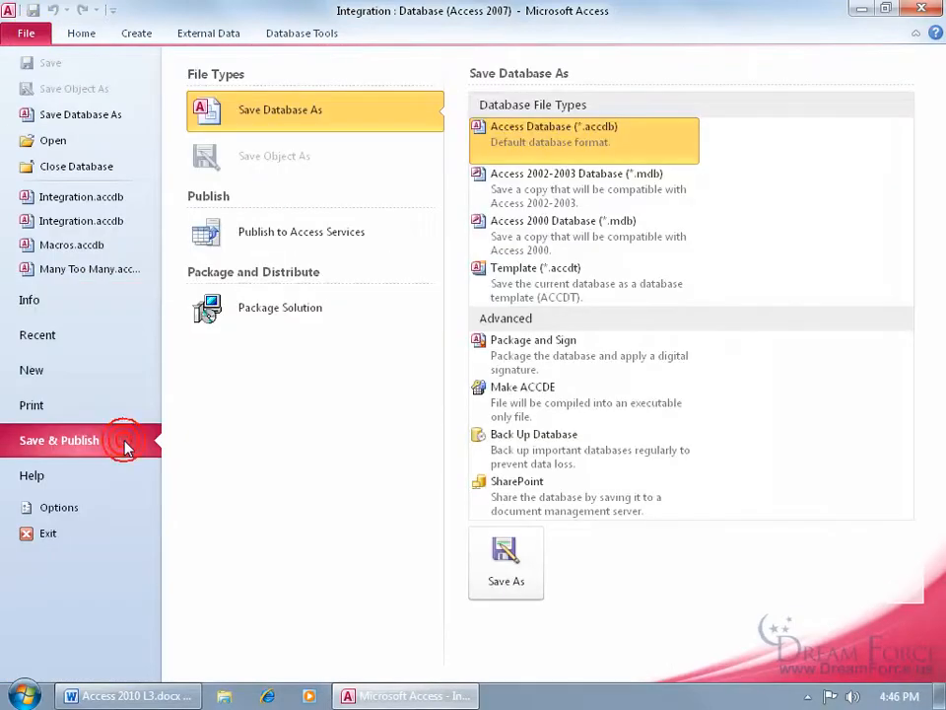
{"action": "double_click", "coordinate": [550, 419]}
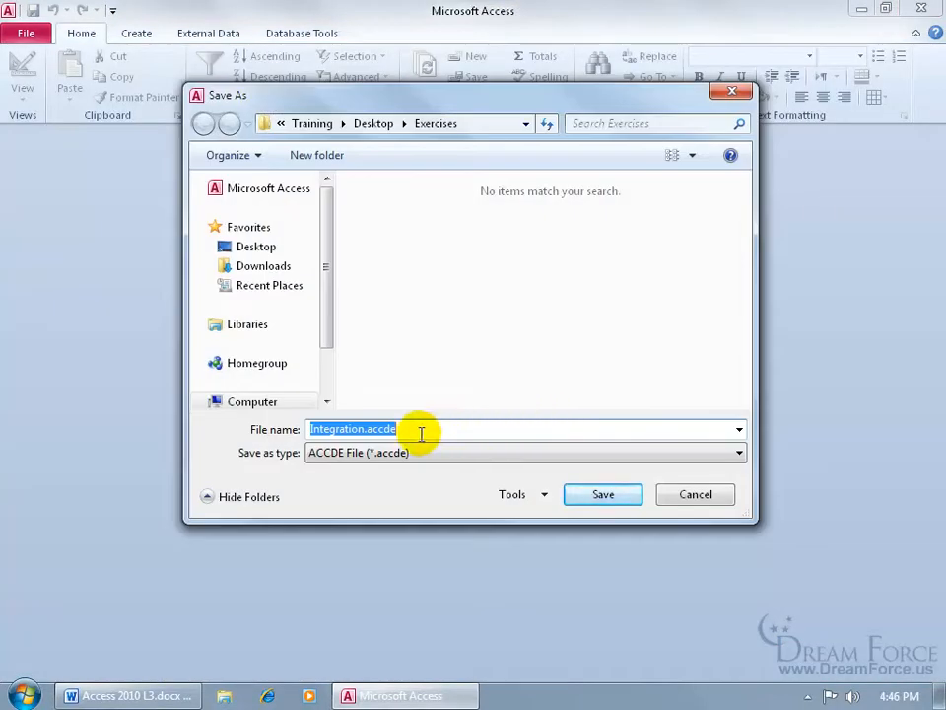
{"action": "left_click_drag", "start_coordinate": [363, 429], "coordinate": [301, 433]}
{"action": "type", "text": "Protected"}
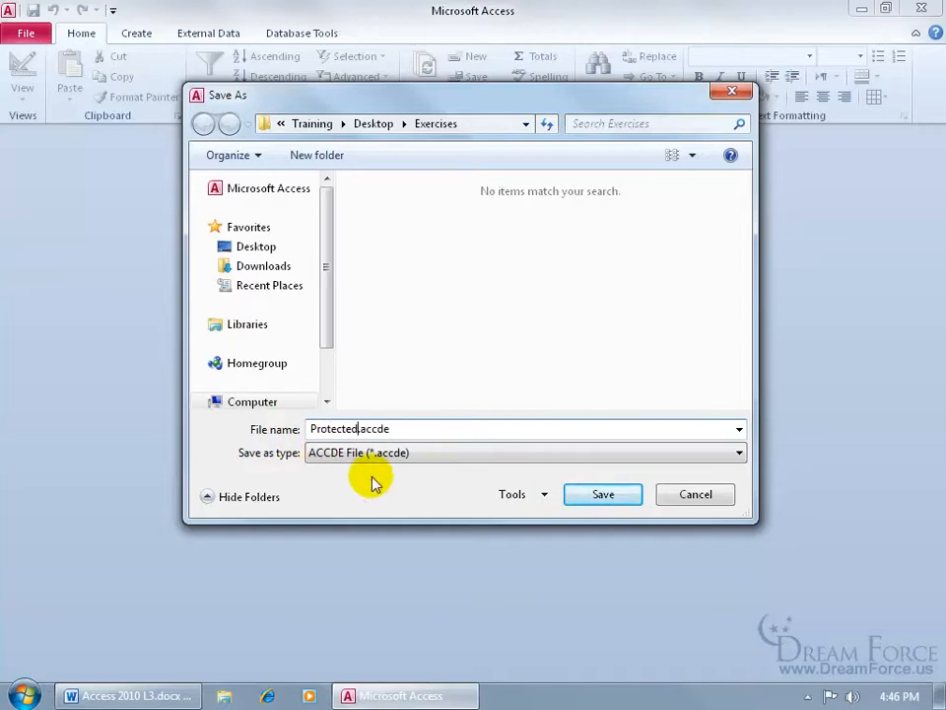
{"action": "left_click", "coordinate": [581, 496]}
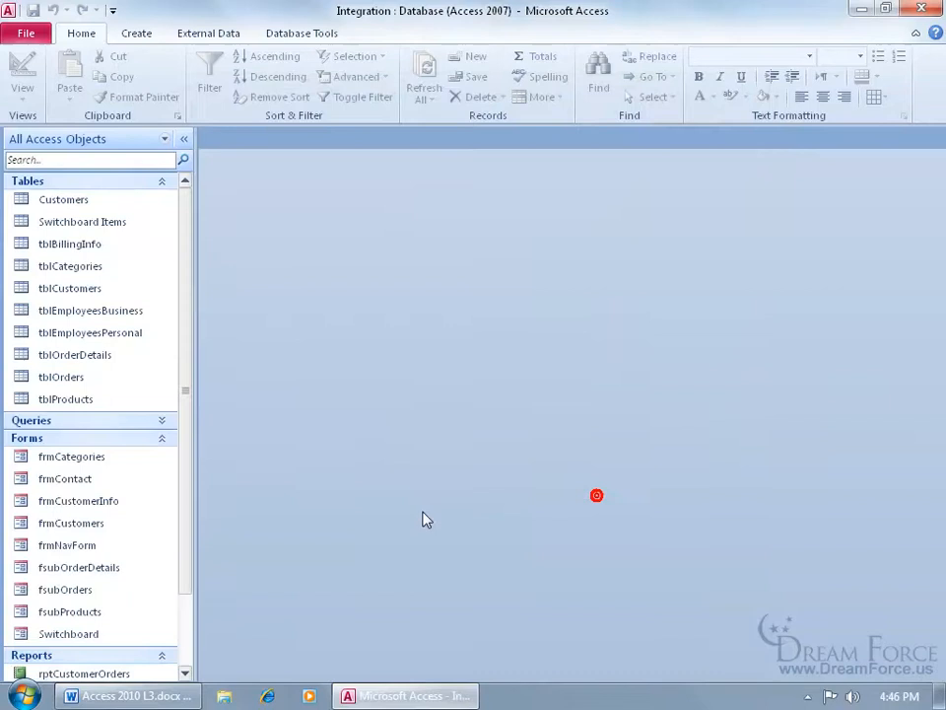
{"action": "left_click", "coordinate": [919, 10]}
{"action": "left_click", "coordinate": [44, 246]}
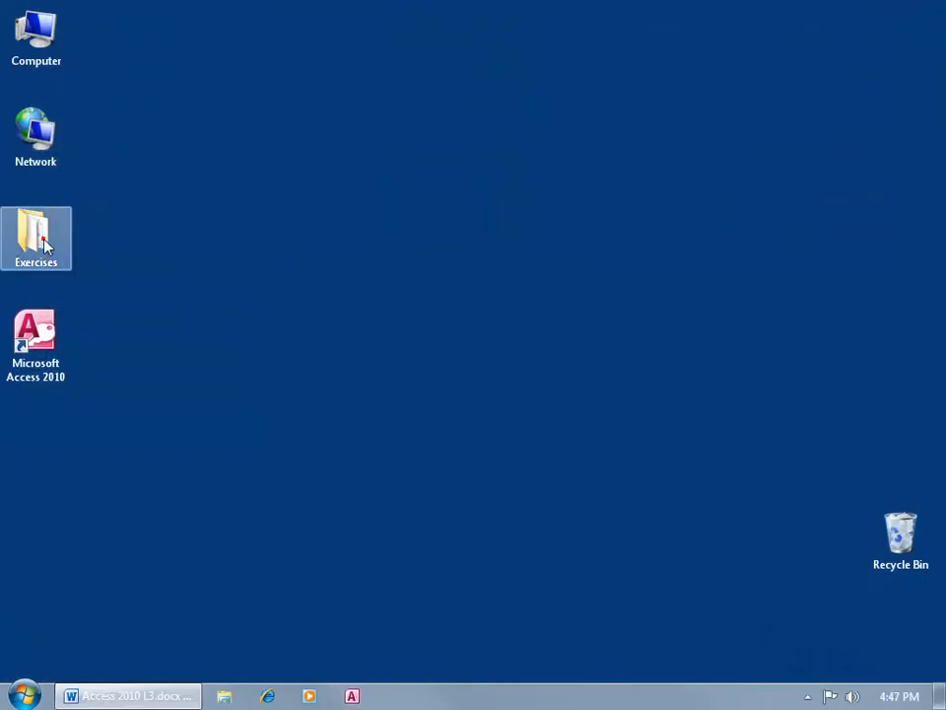
Open Protected.accde from the desktop Exercises folder in Access
{"action": "double_click", "coordinate": [44, 247]}
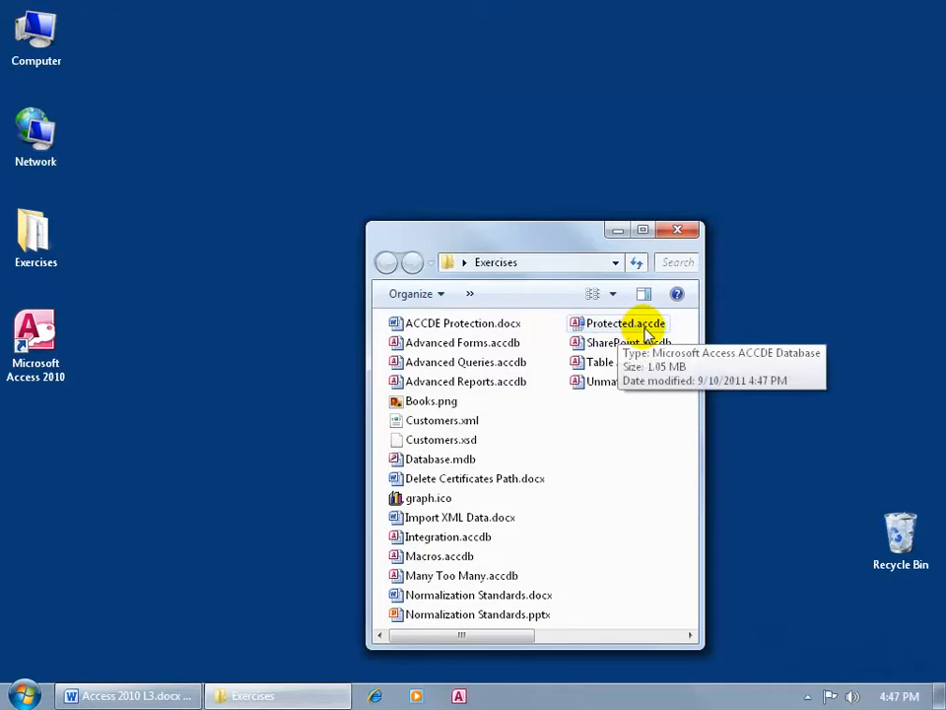
{"action": "left_click", "coordinate": [589, 331]}
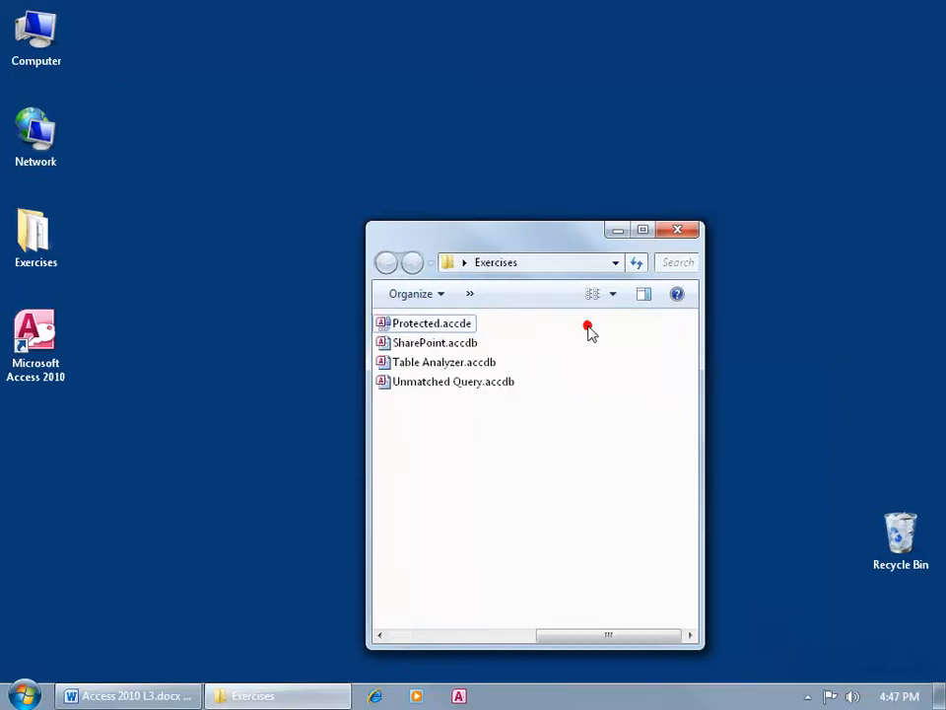
{"action": "double_click", "coordinate": [436, 325]}
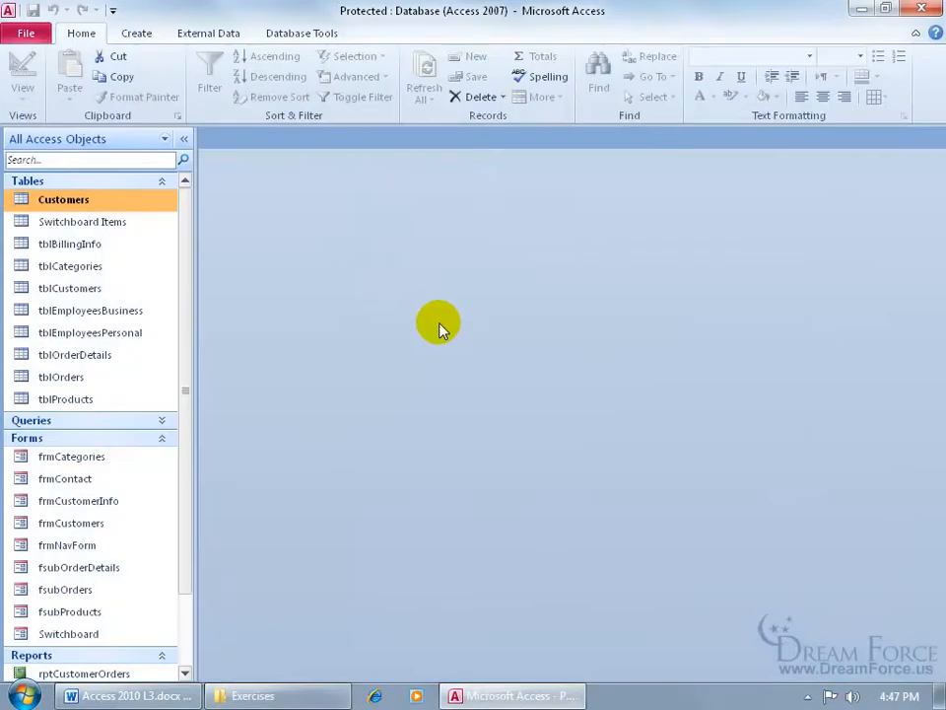
Bring up and then dismiss the shortcut menu for the frmCategories form
{"action": "right_click", "coordinate": [117, 457]}
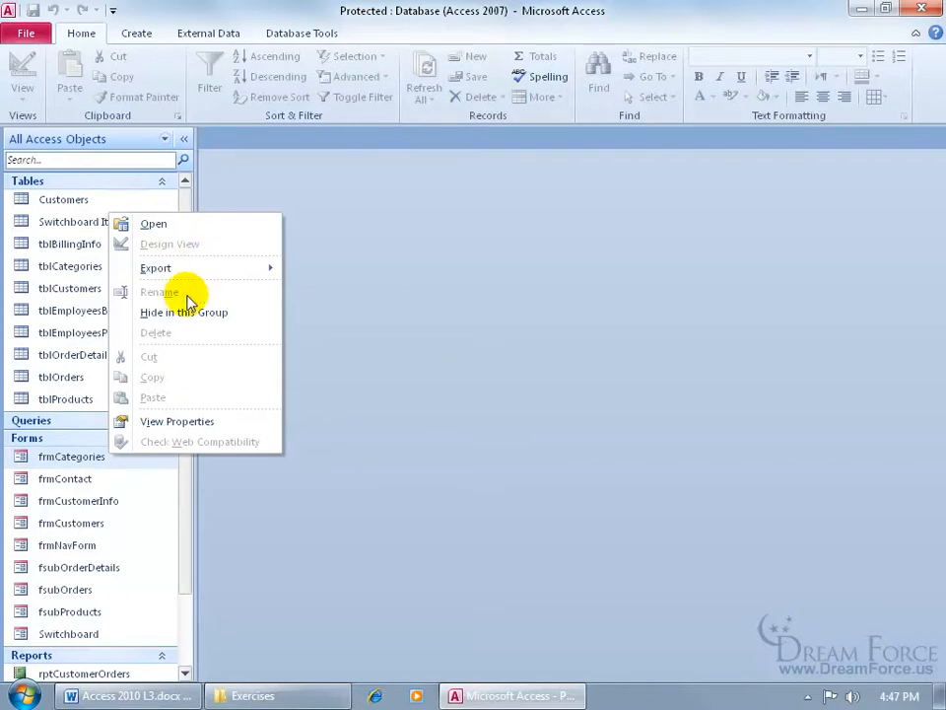
{"action": "left_click", "coordinate": [71, 459]}
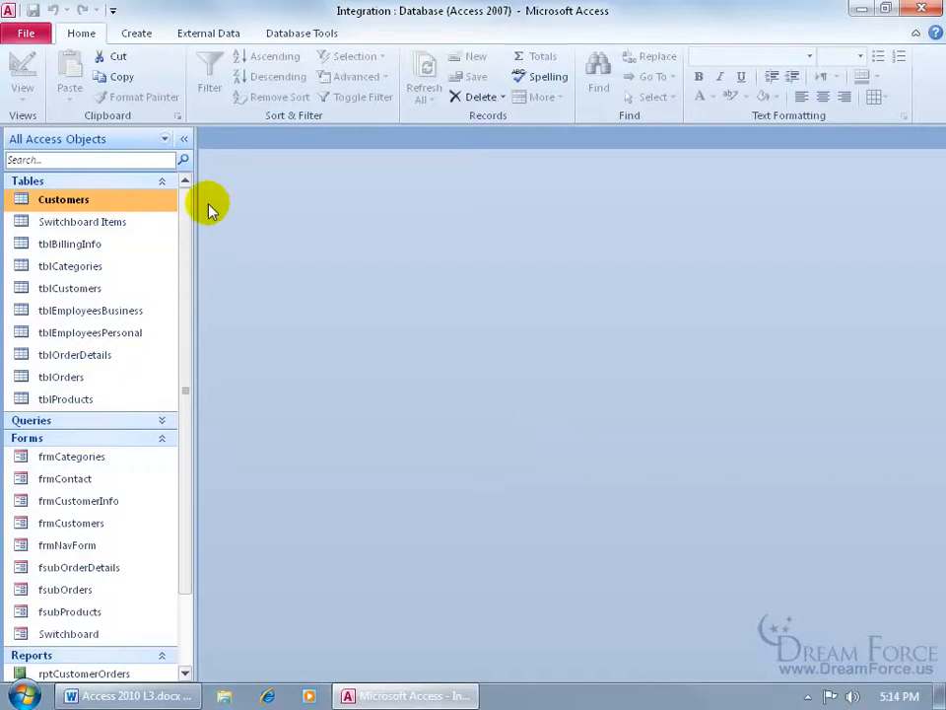
{"action": "left_click", "coordinate": [26, 32]}
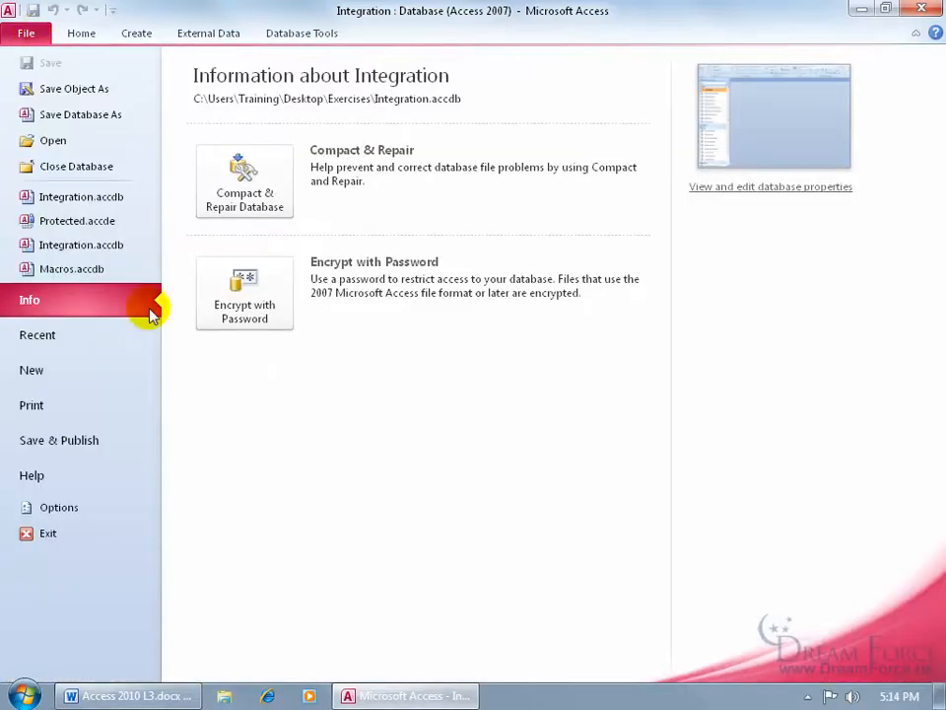
{"action": "left_click", "coordinate": [126, 442]}
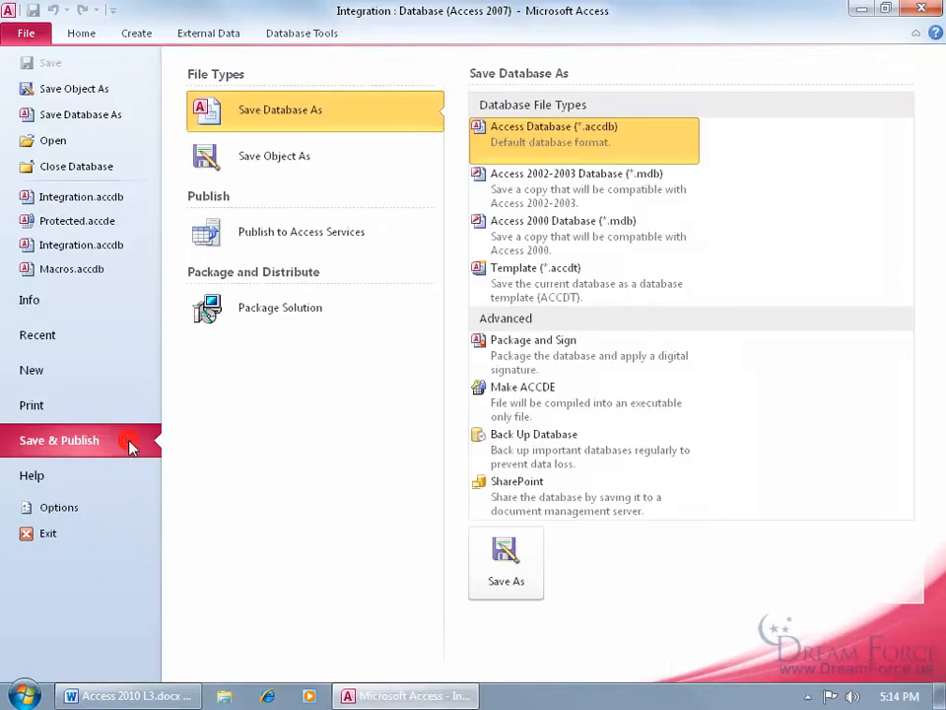
{"action": "left_click", "coordinate": [521, 357]}
{"action": "left_click", "coordinate": [520, 583]}
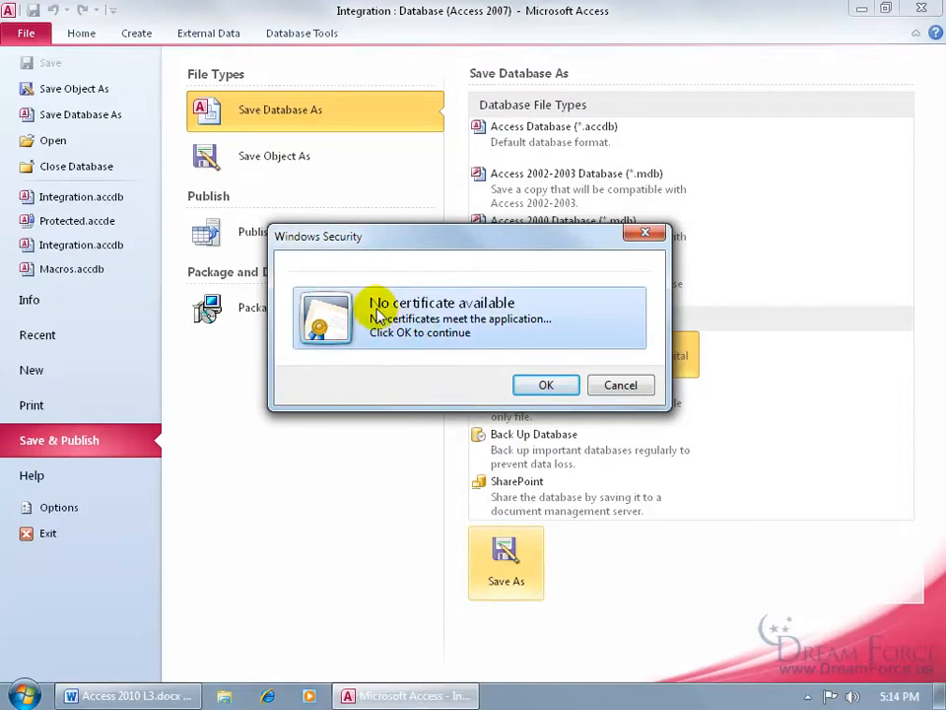
{"action": "left_click", "coordinate": [606, 385]}
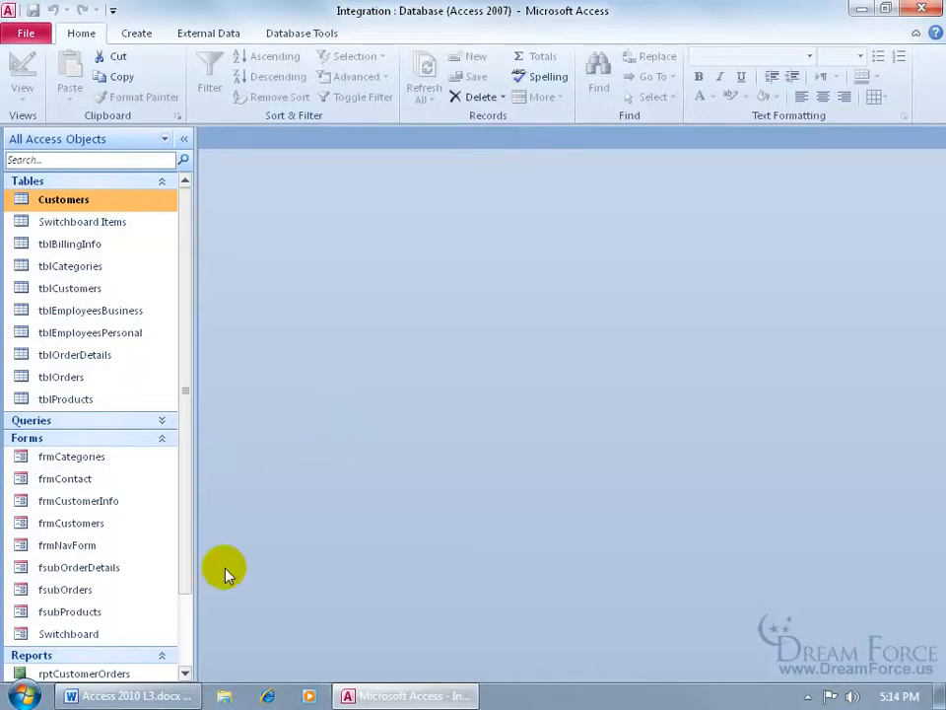
Launch Digital Certificate for VBA Projects from the Microsoft Office 2010 Tools Start menu folder
{"action": "left_click", "coordinate": [23, 696]}
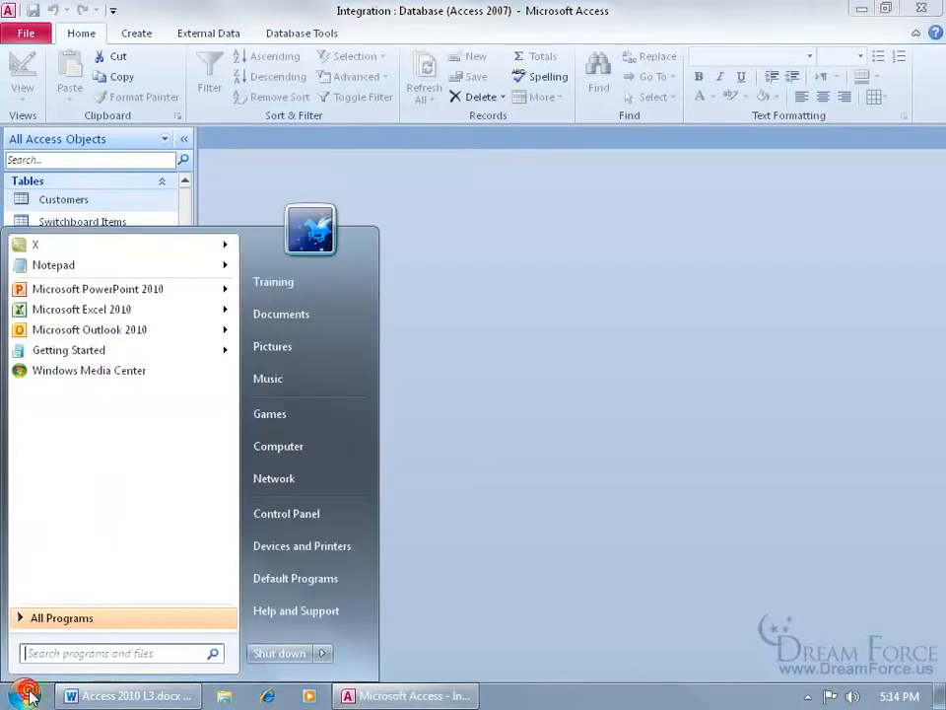
{"action": "left_click", "coordinate": [73, 623]}
{"action": "scroll", "coordinate": [227, 419], "scroll_direction": "down", "scroll_amount": 4}
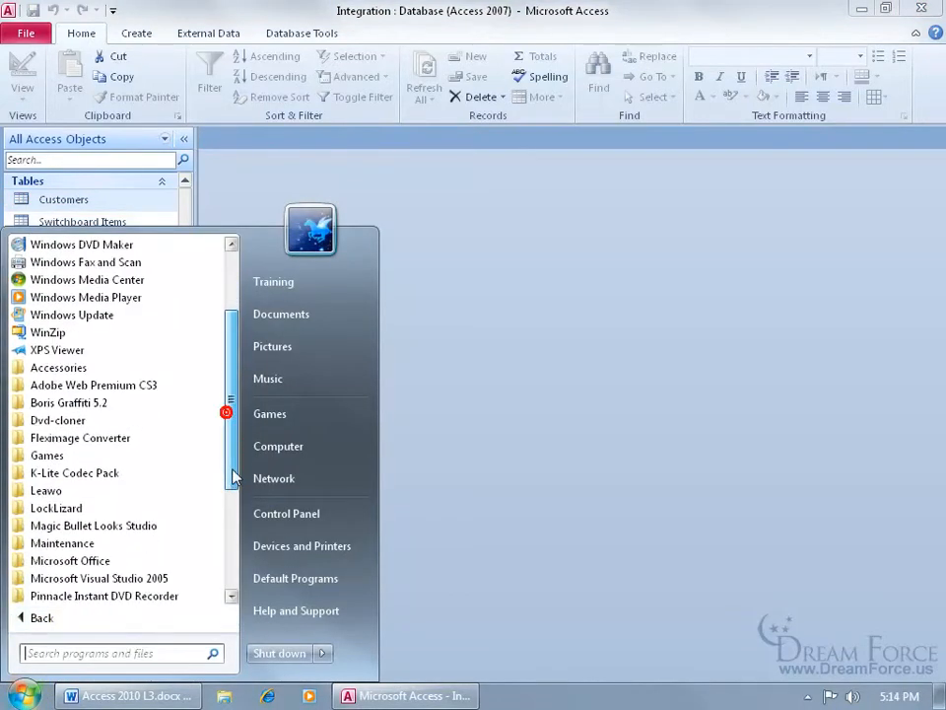
{"action": "left_click", "coordinate": [99, 491]}
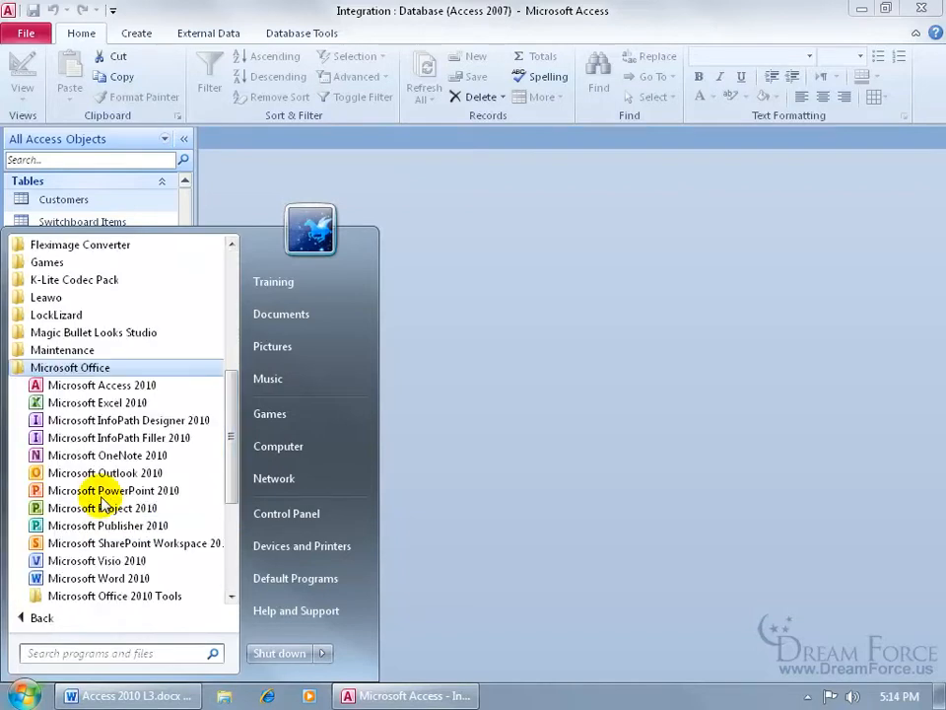
{"action": "scroll", "coordinate": [224, 488], "scroll_direction": "down", "scroll_amount": 3}
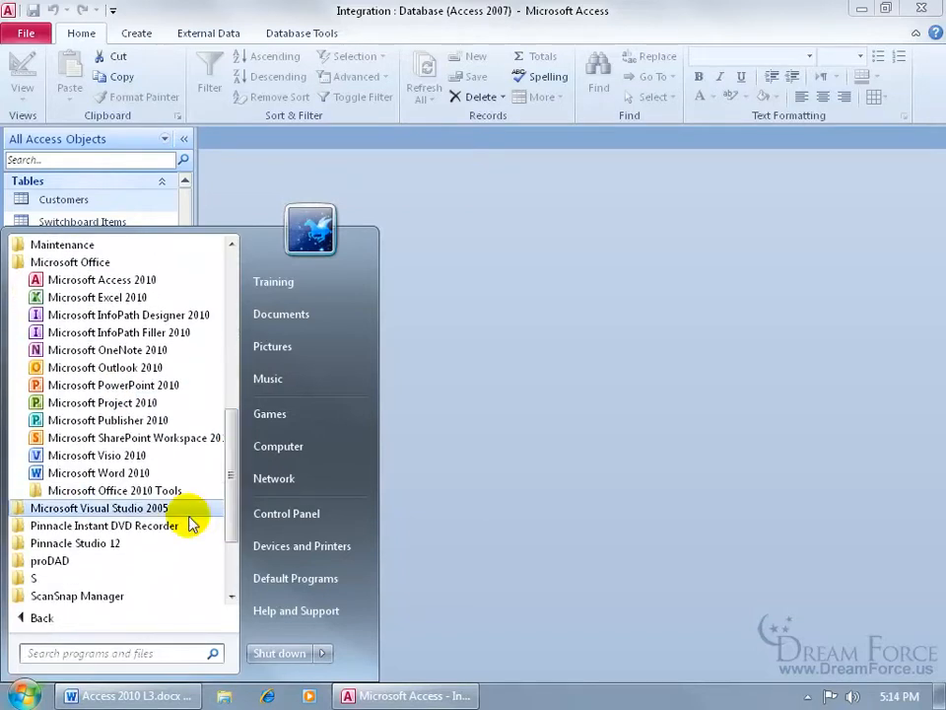
{"action": "left_click", "coordinate": [128, 490]}
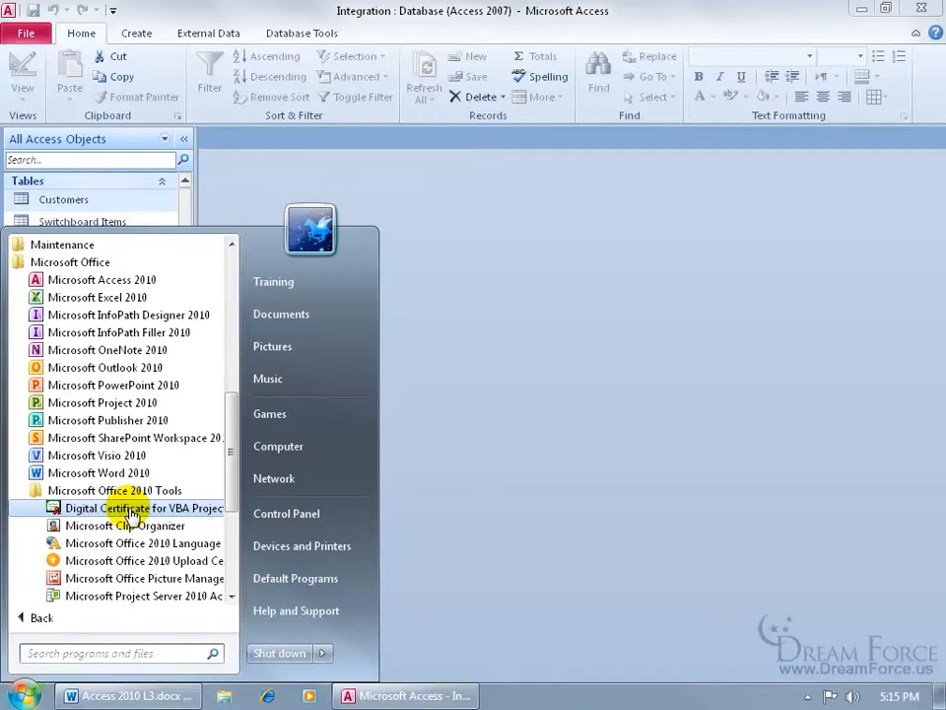
{"action": "left_click", "coordinate": [131, 509]}
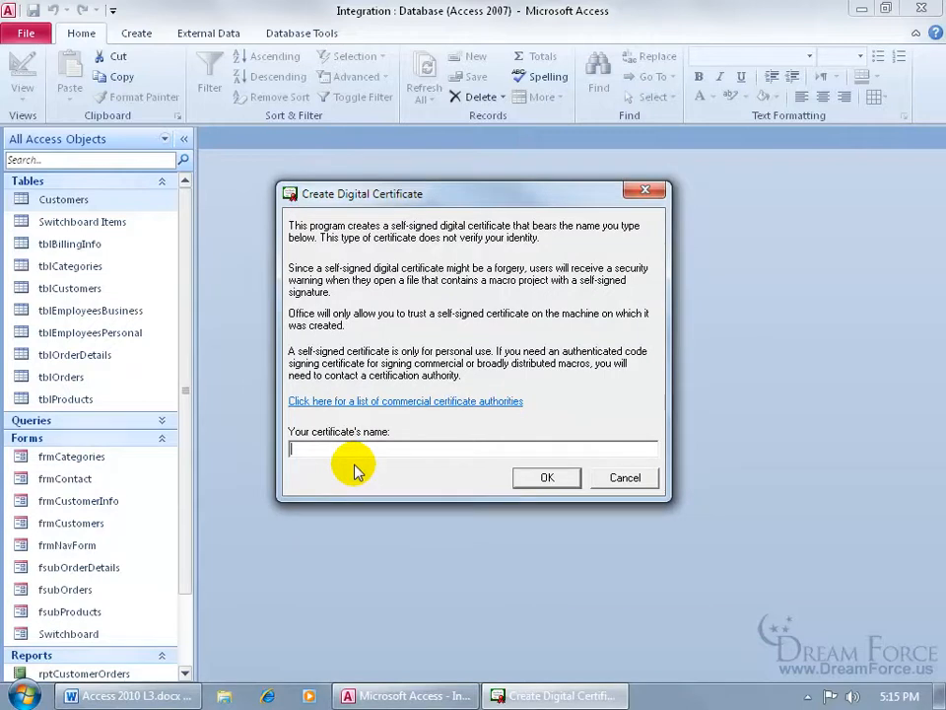
Enter a certificate name, create the self-signed certificate and acknowledge the success message
{"action": "type", "text": "Kirt DB"}
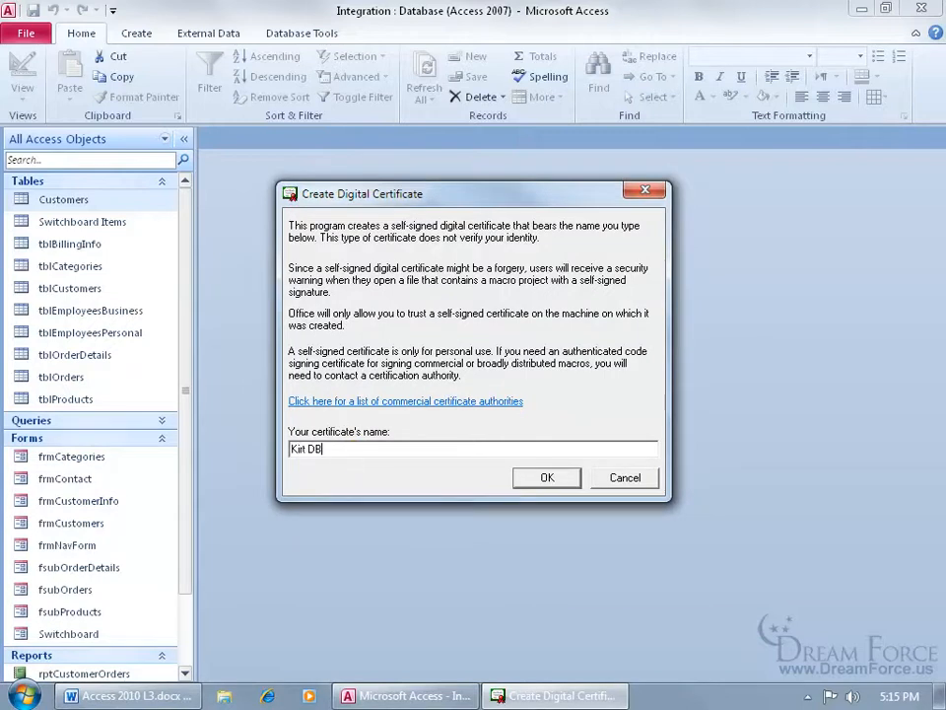
{"action": "left_click", "coordinate": [545, 478]}
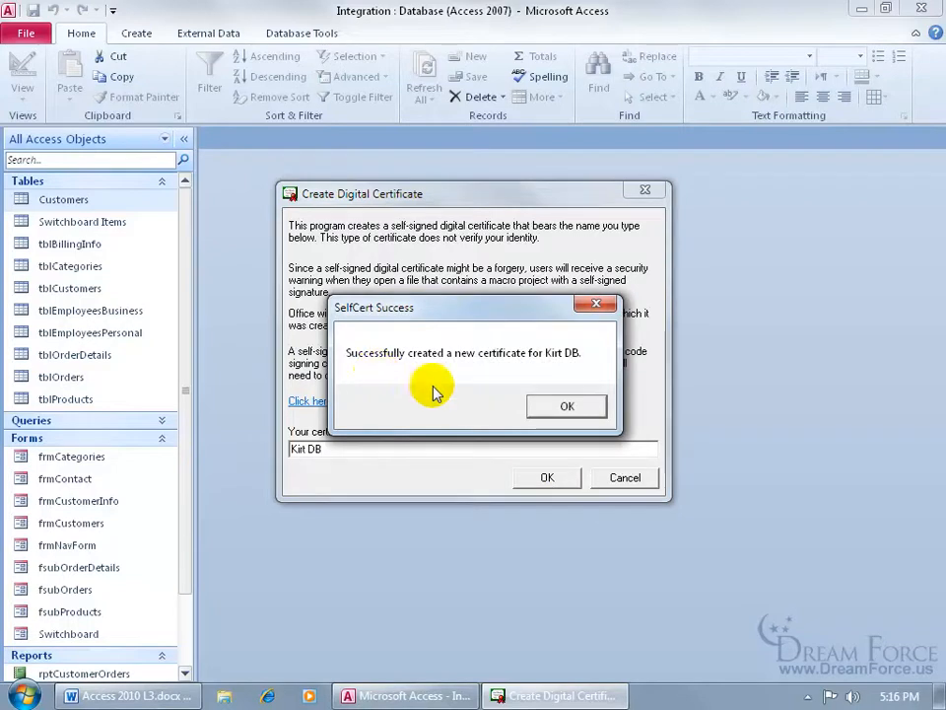
{"action": "left_click", "coordinate": [567, 406]}
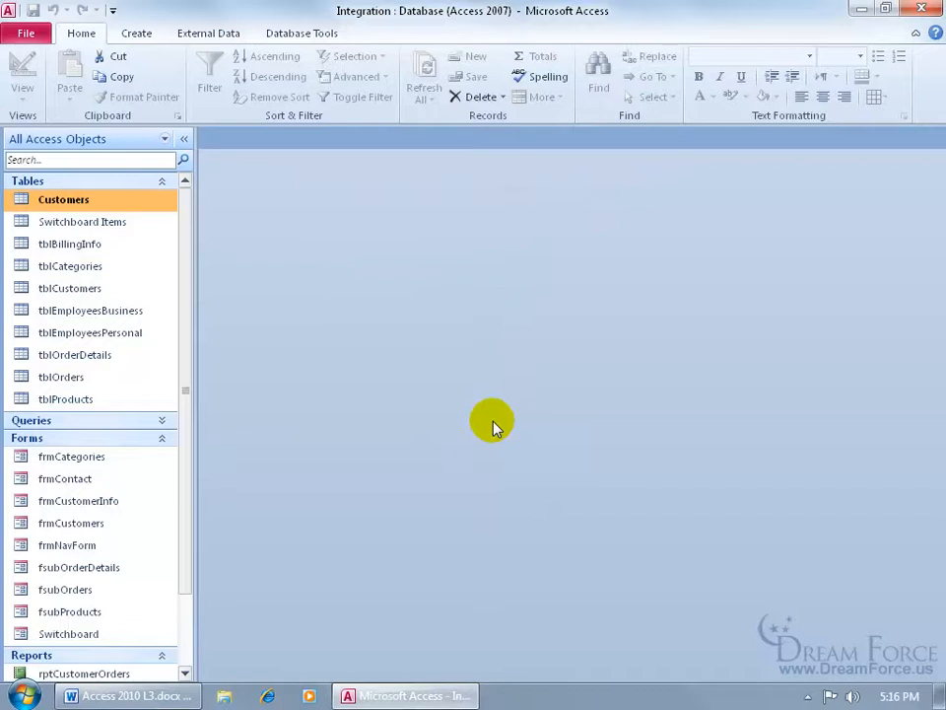
Package and sign the database with the new certificate as Integration.accdc in Exercises
{"action": "left_click", "coordinate": [27, 35]}
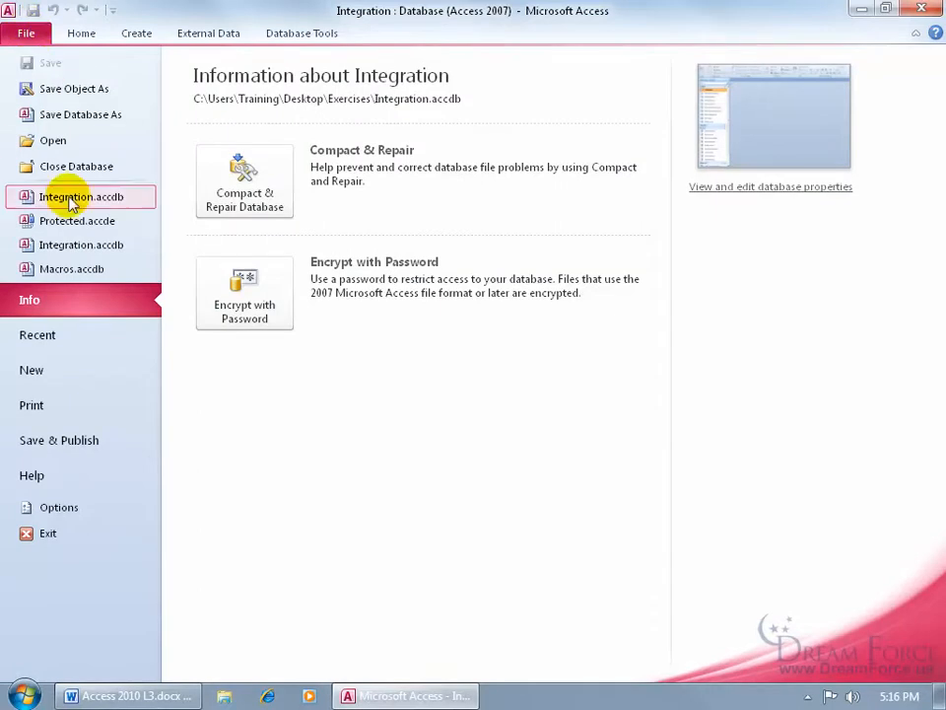
{"action": "left_click", "coordinate": [65, 439]}
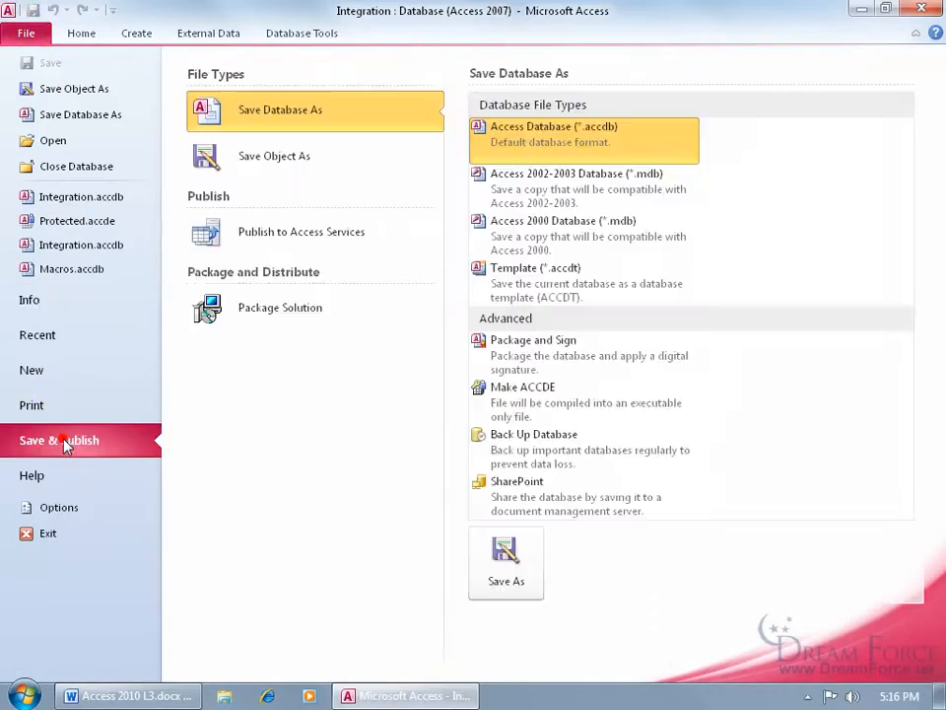
{"action": "left_click", "coordinate": [527, 361]}
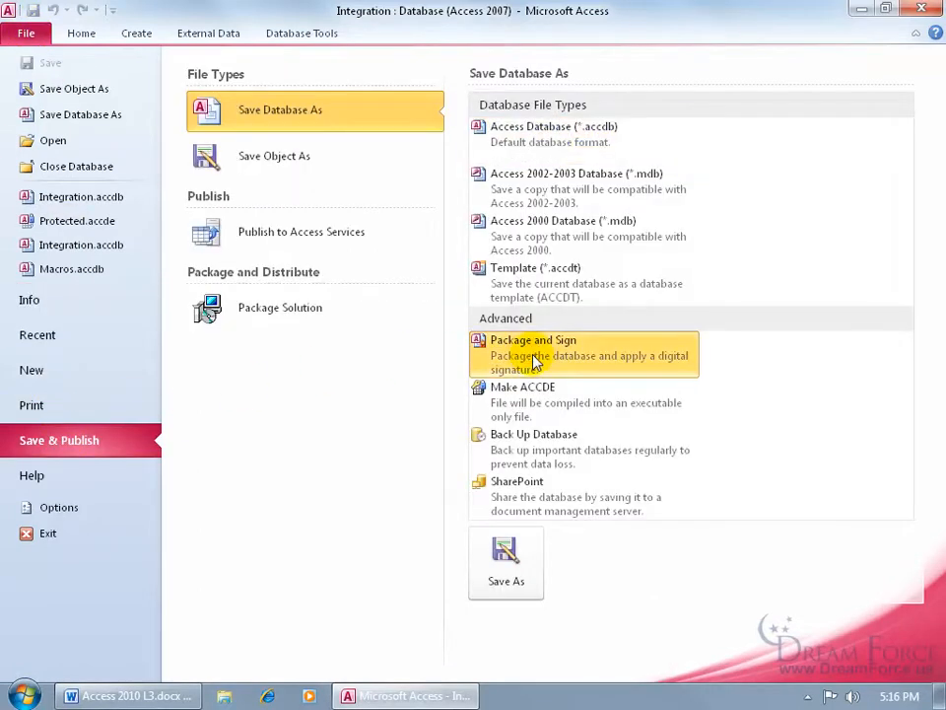
{"action": "left_click", "coordinate": [533, 554]}
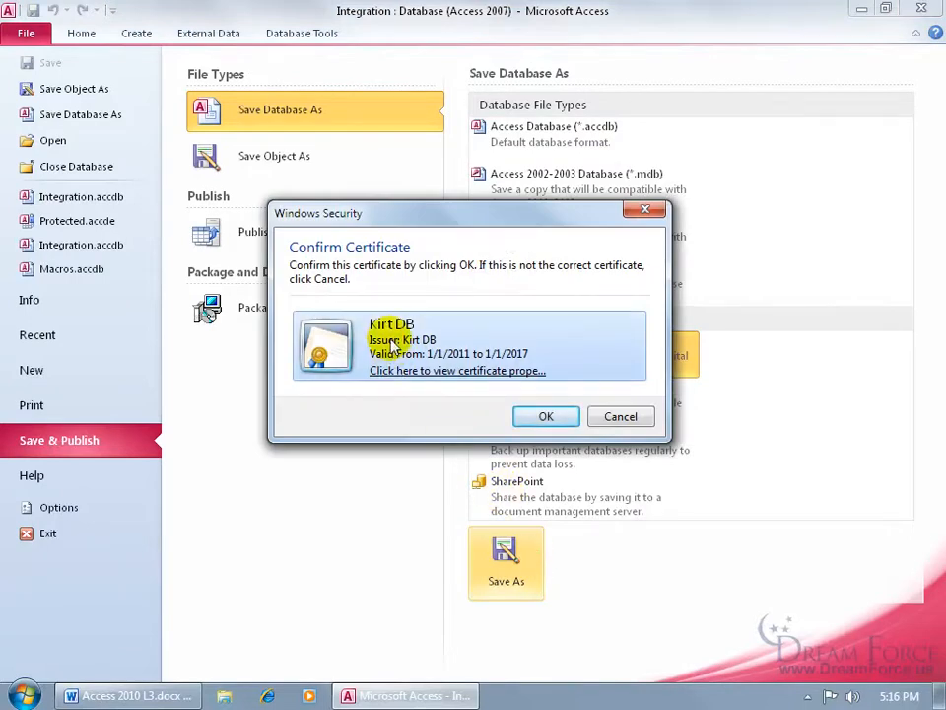
{"action": "left_click", "coordinate": [545, 415]}
{"action": "left_click_drag", "start_coordinate": [213, 15], "coordinate": [401, 141]}
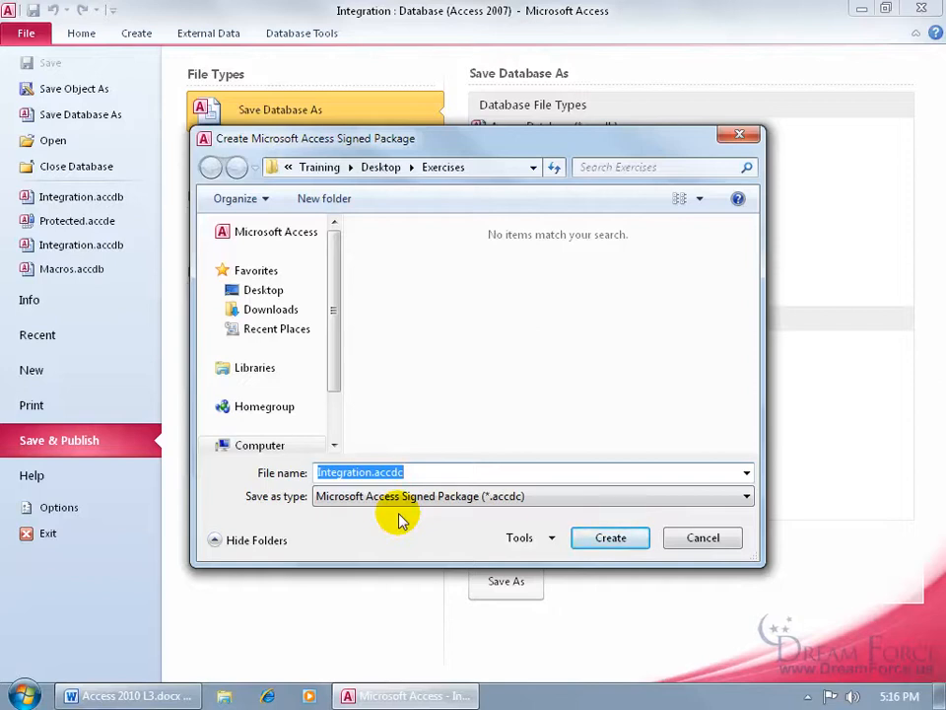
{"action": "left_click", "coordinate": [606, 539]}
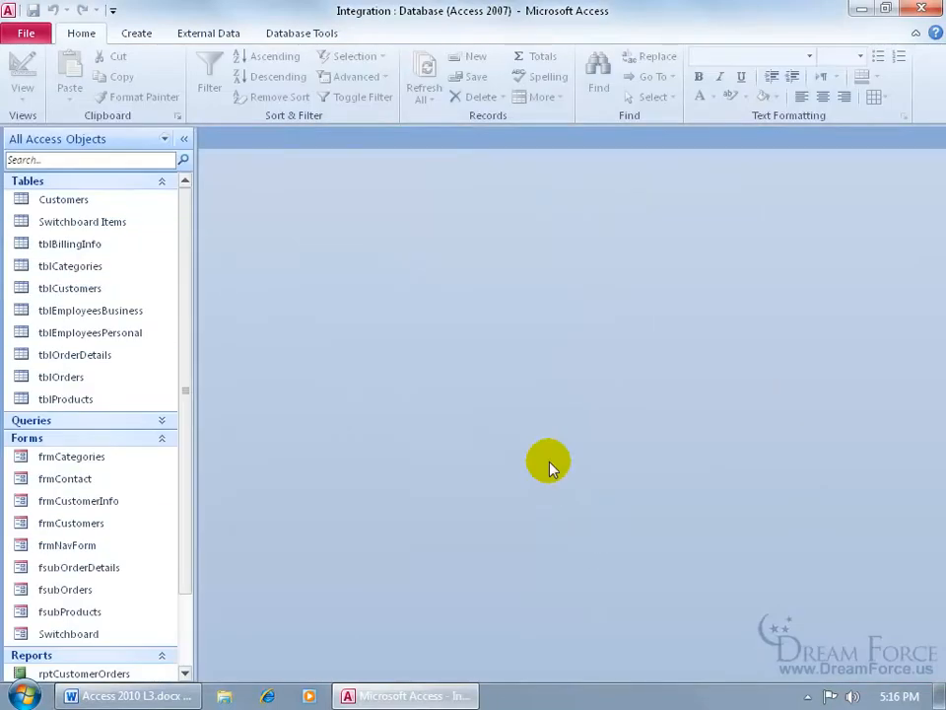
Close Access, move Integration.accdc from Exercises onto the desktop, and open it
{"action": "left_click", "coordinate": [919, 10]}
{"action": "left_click", "coordinate": [57, 242]}
{"action": "double_click", "coordinate": [57, 242]}
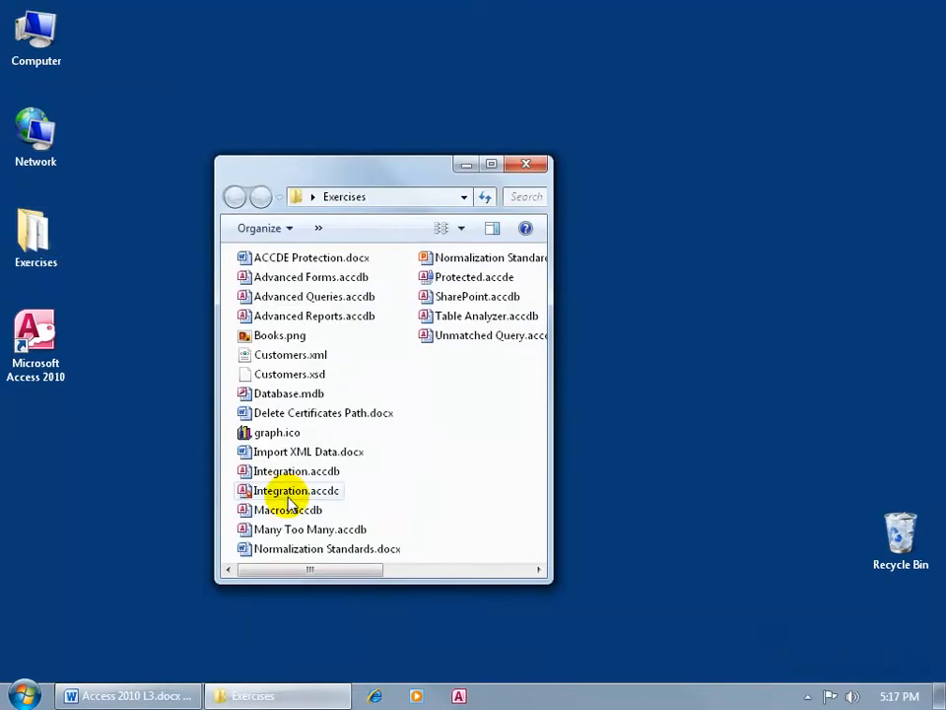
{"action": "left_click_drag", "start_coordinate": [289, 503], "coordinate": [183, 454]}
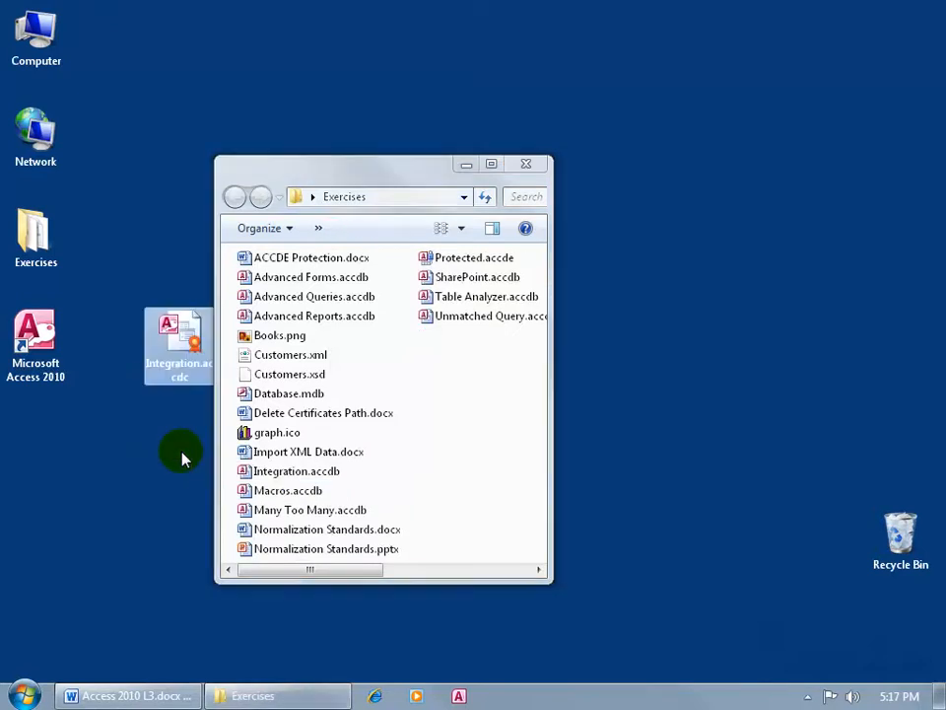
{"action": "double_click", "coordinate": [199, 360]}
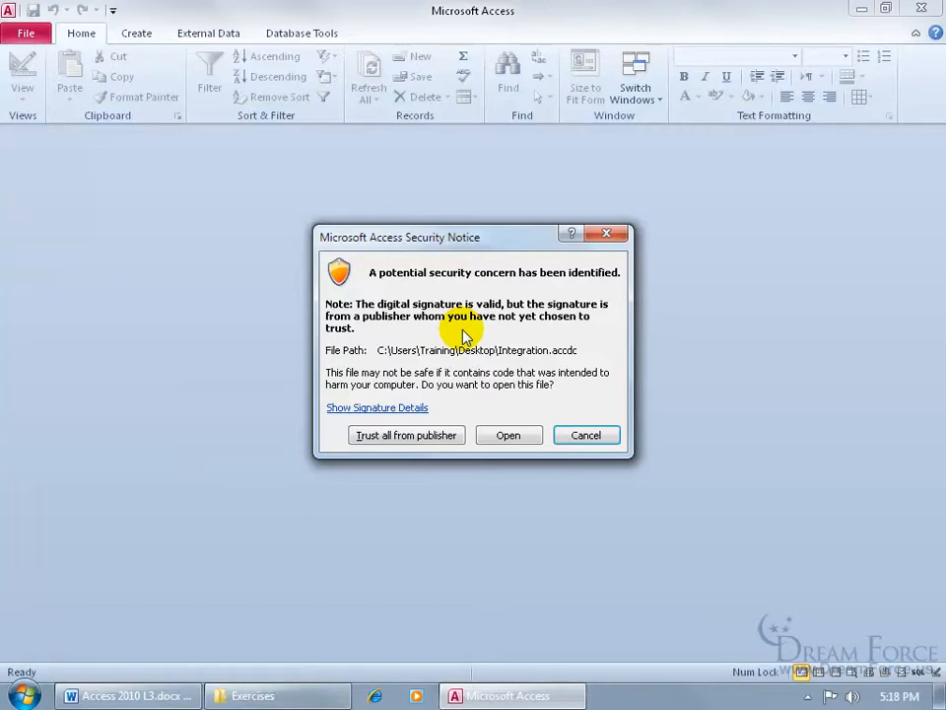
Trust all content from the package's publisher in the Security Notice
{"action": "left_click", "coordinate": [439, 440]}
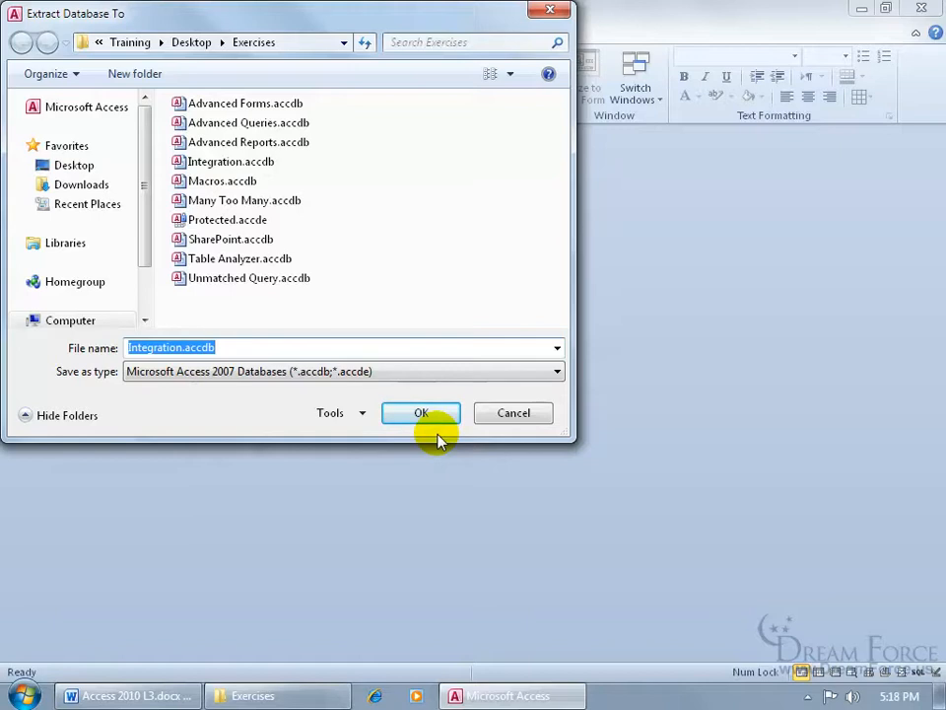
Extract Integration.accdb to the desktop, close Access, and select the extracted database
{"action": "left_click", "coordinate": [74, 166]}
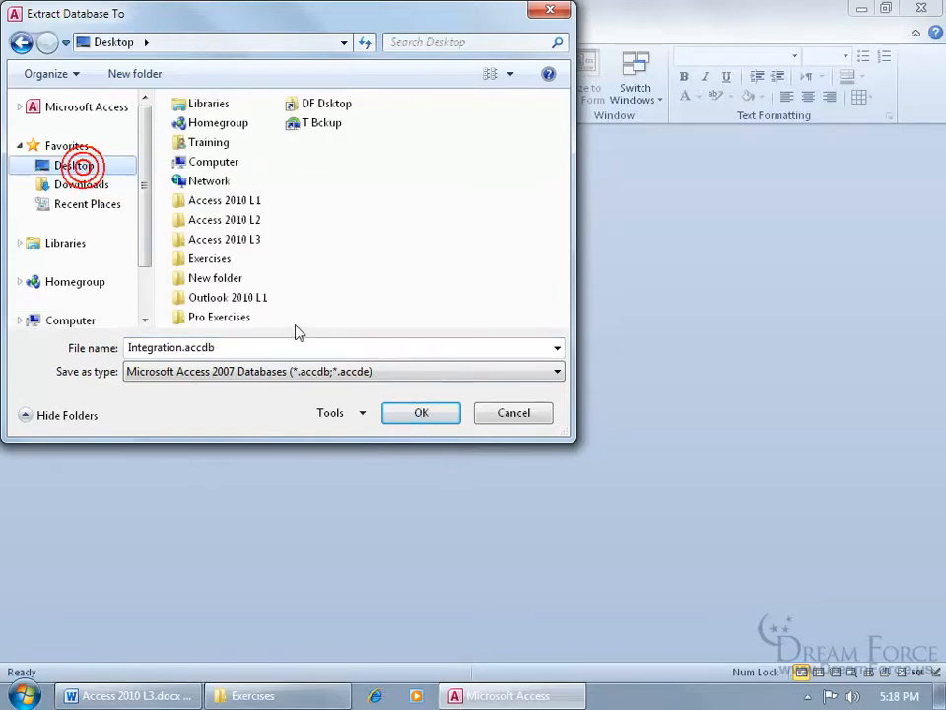
{"action": "left_click", "coordinate": [414, 412]}
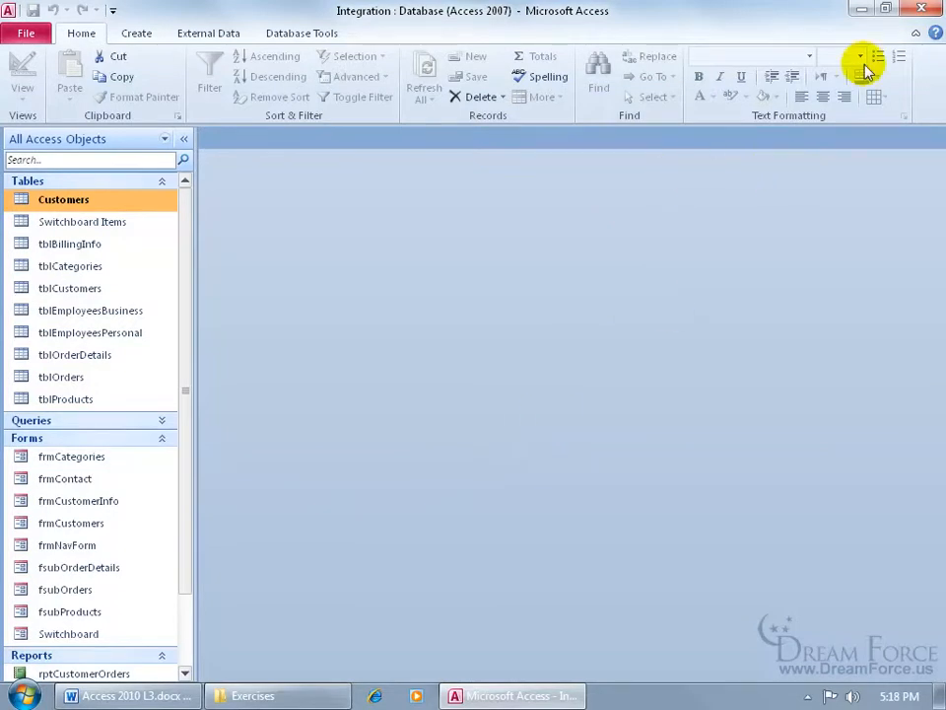
{"action": "left_click", "coordinate": [921, 9]}
{"action": "left_click", "coordinate": [182, 357]}
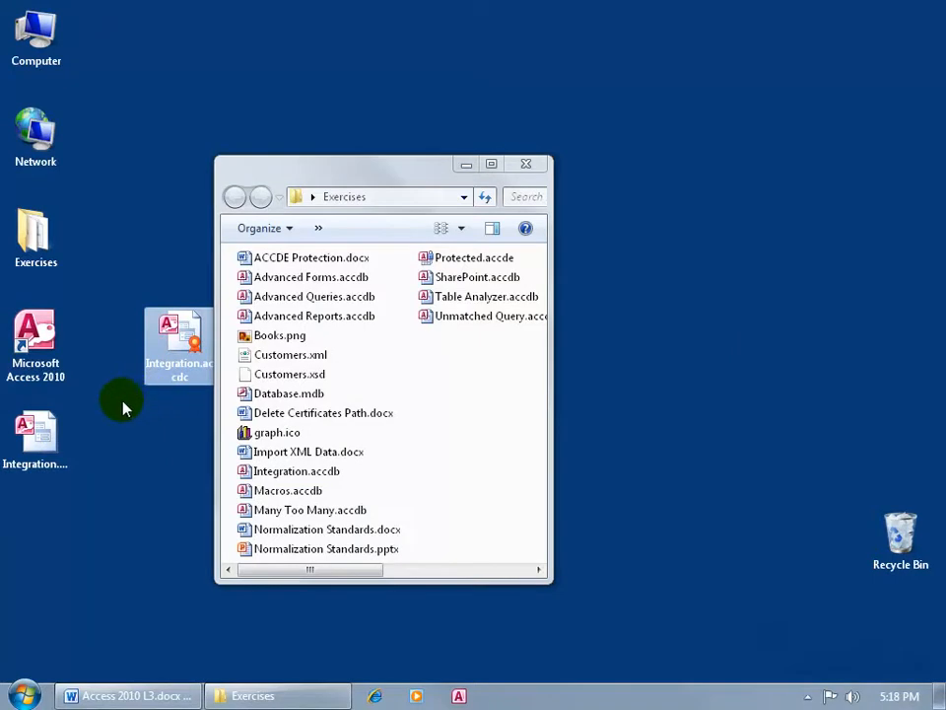
Select the extracted Integration.accdb icon on the desktop
{"action": "left_click", "coordinate": [50, 434]}
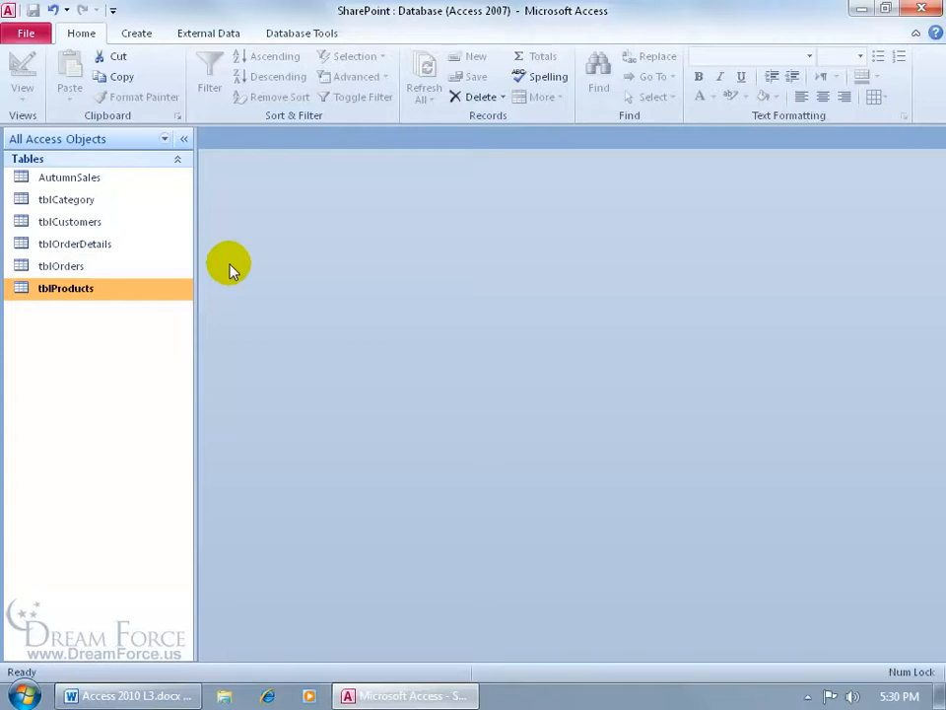
Review tblProducts' 15 records, close the table, and show the External Data commands
{"action": "double_click", "coordinate": [169, 291]}
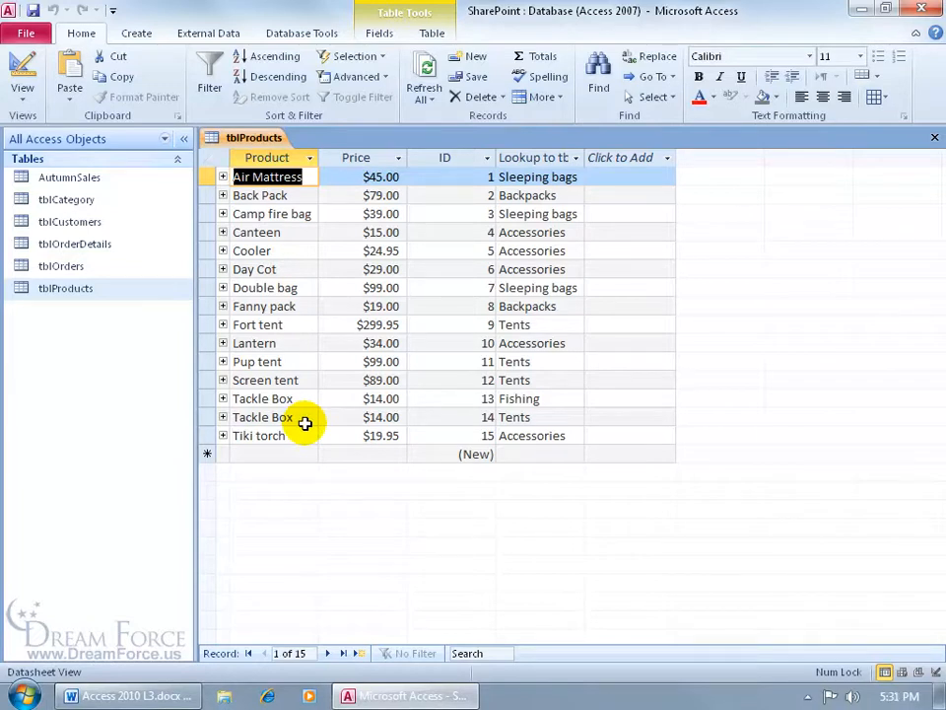
{"action": "left_click", "coordinate": [934, 138]}
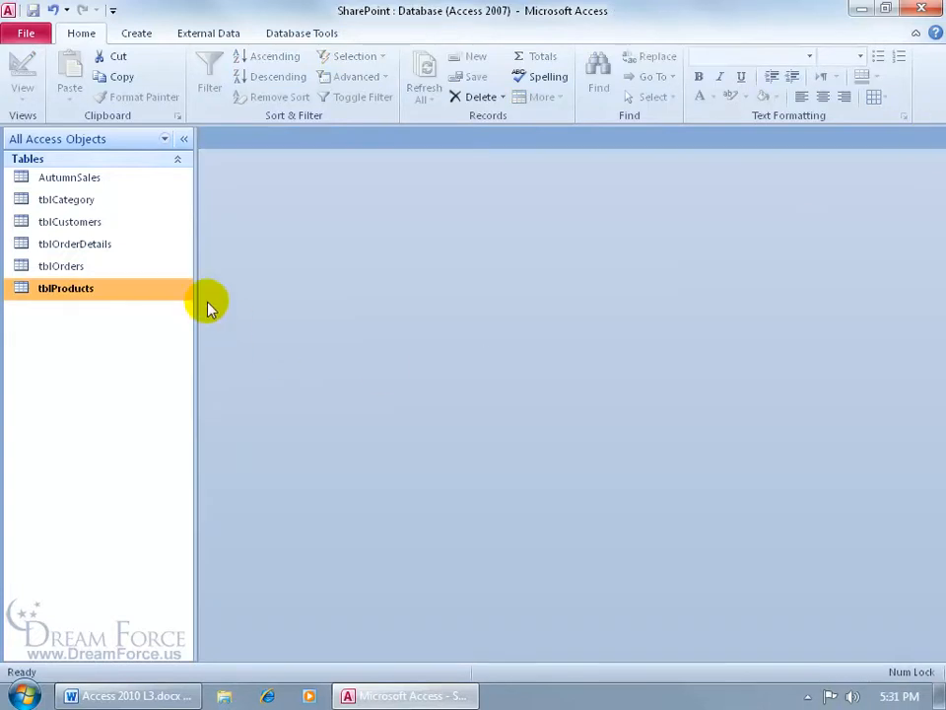
{"action": "left_click", "coordinate": [209, 36]}
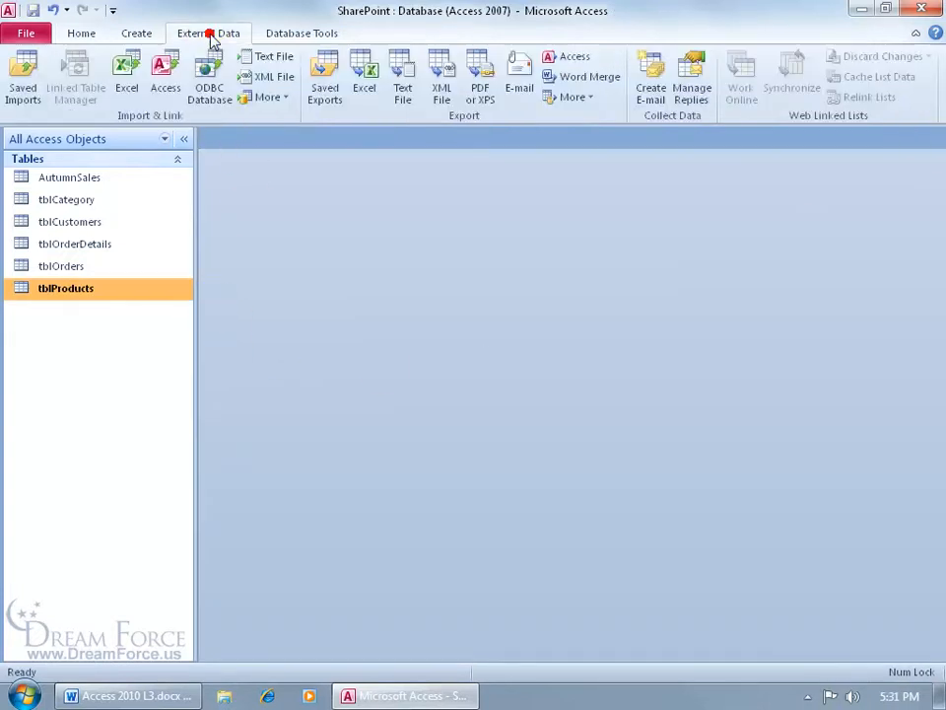
Export tblProducts to a new SharePoint list named tblProducts, set to open when finished
{"action": "left_click", "coordinate": [580, 99]}
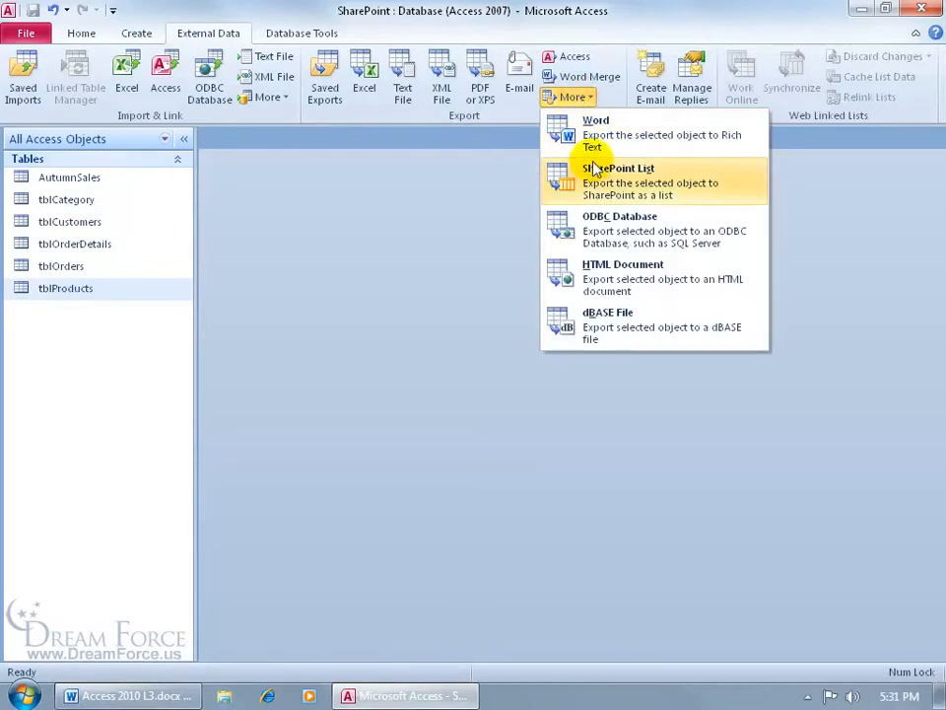
{"action": "left_click", "coordinate": [595, 184]}
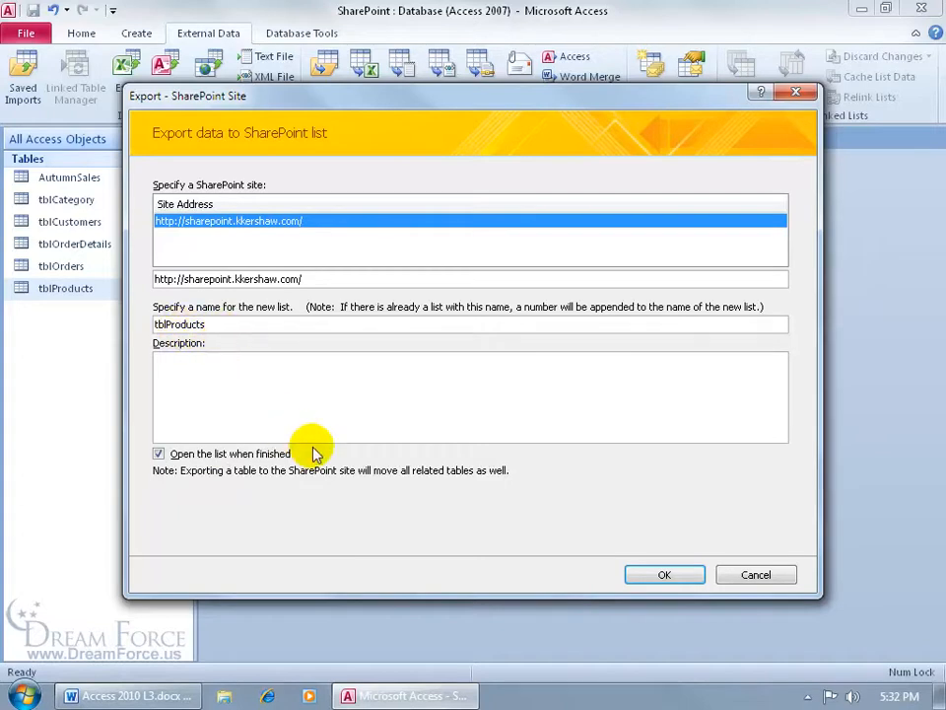
{"action": "left_click", "coordinate": [690, 574]}
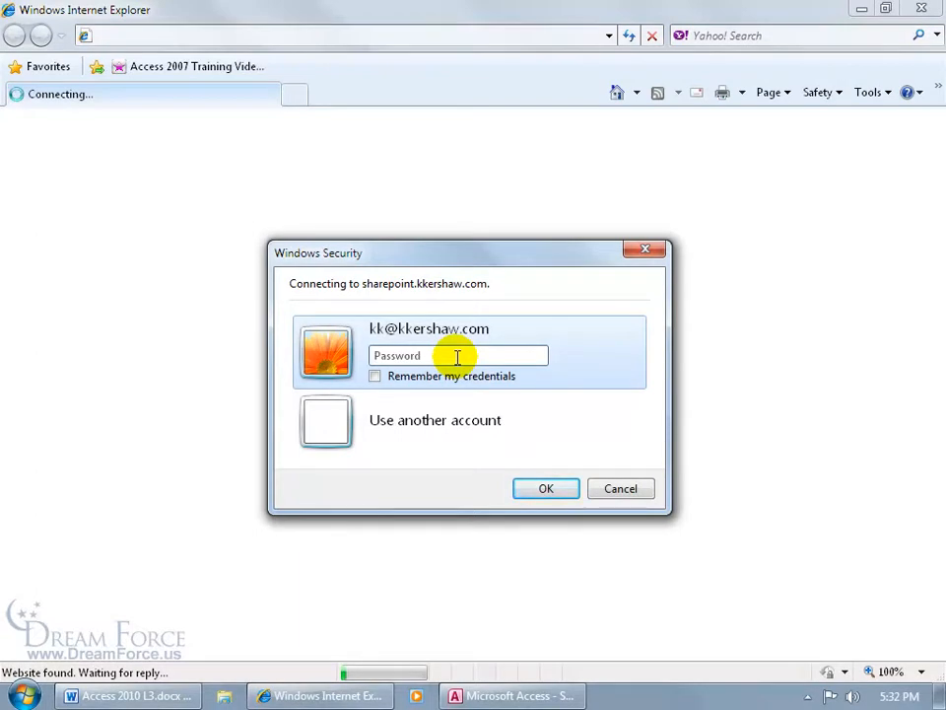
Enter the account password, tick Remember my credentials, and sign in to the SharePoint site
{"action": "type", "text": "*******"}
{"action": "left_click", "coordinate": [376, 378]}
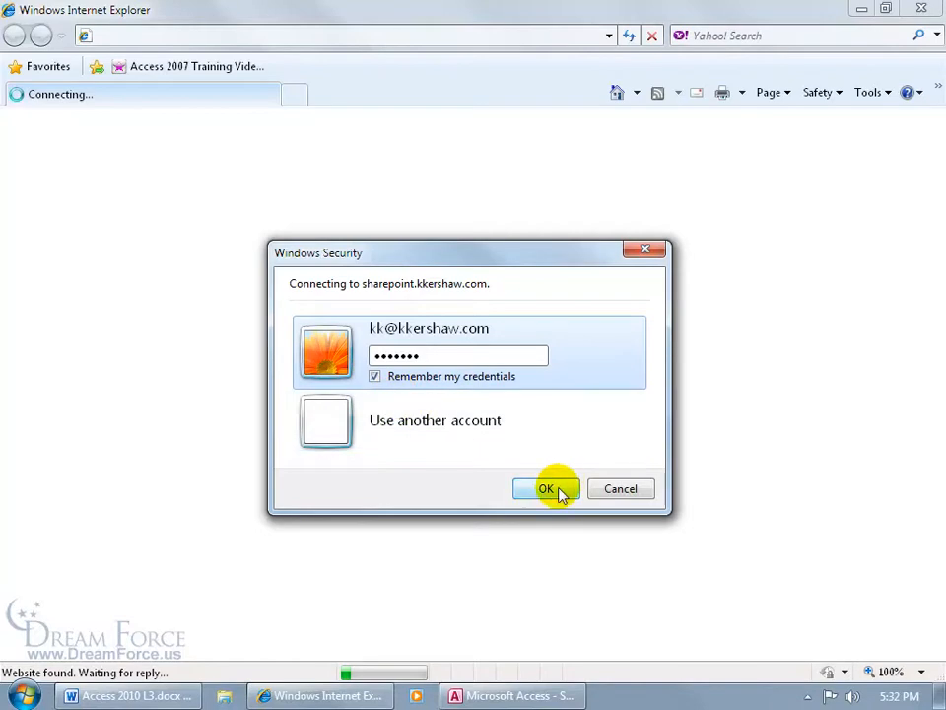
{"action": "left_click", "coordinate": [547, 489]}
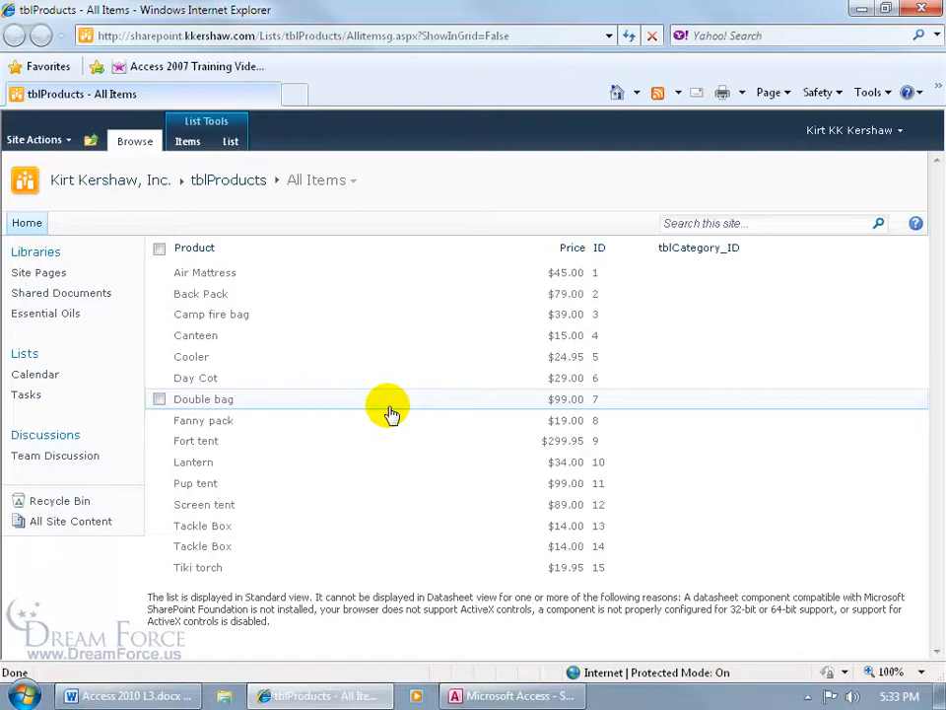
{"action": "left_click", "coordinate": [187, 141]}
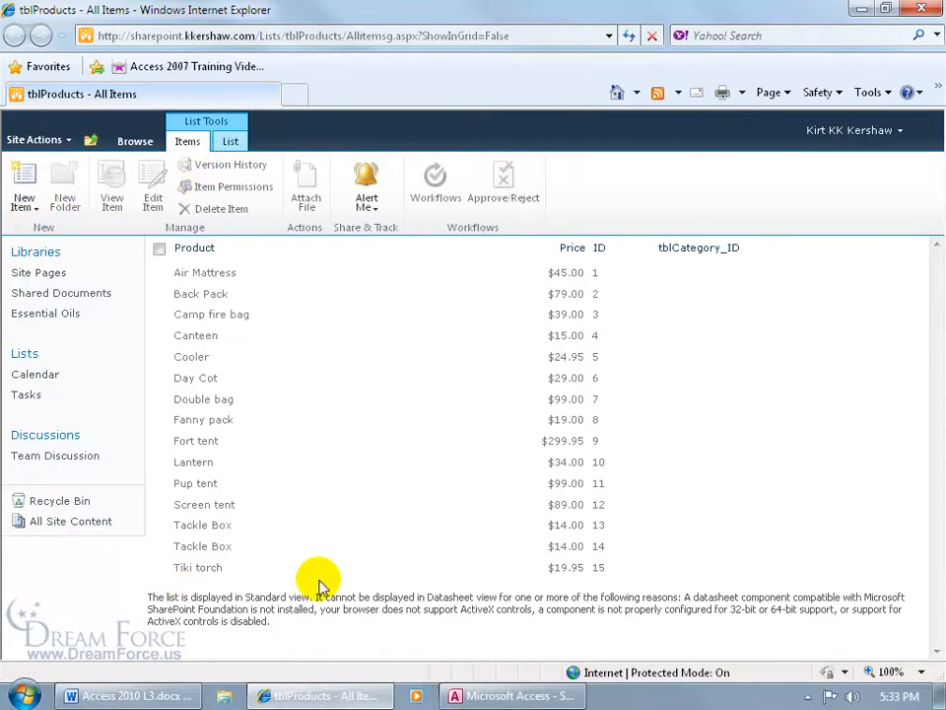
{"action": "left_click", "coordinate": [162, 295]}
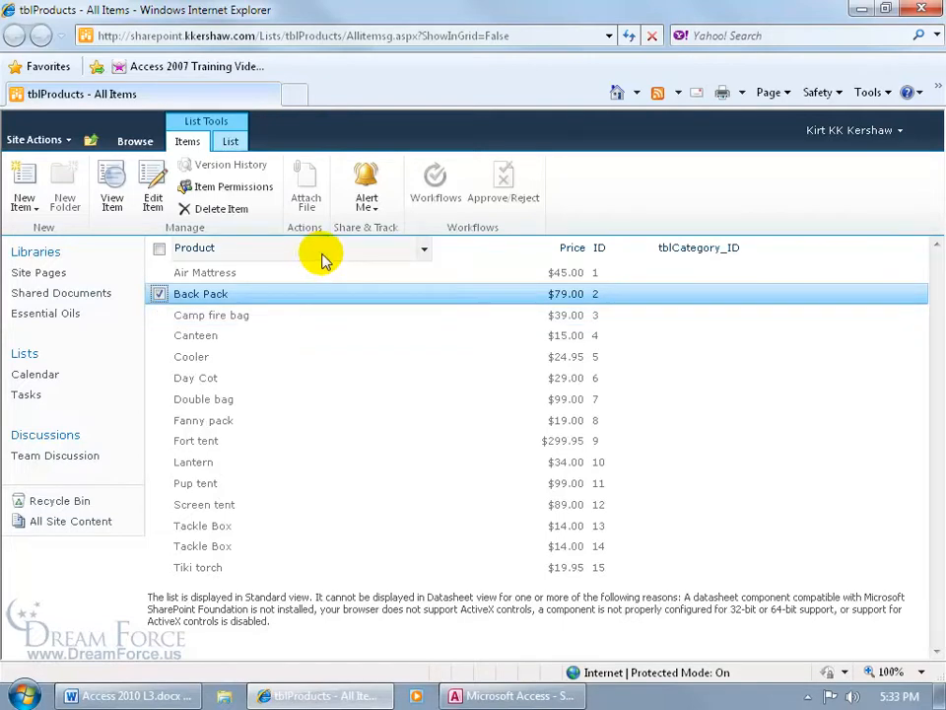
{"action": "left_click", "coordinate": [424, 249]}
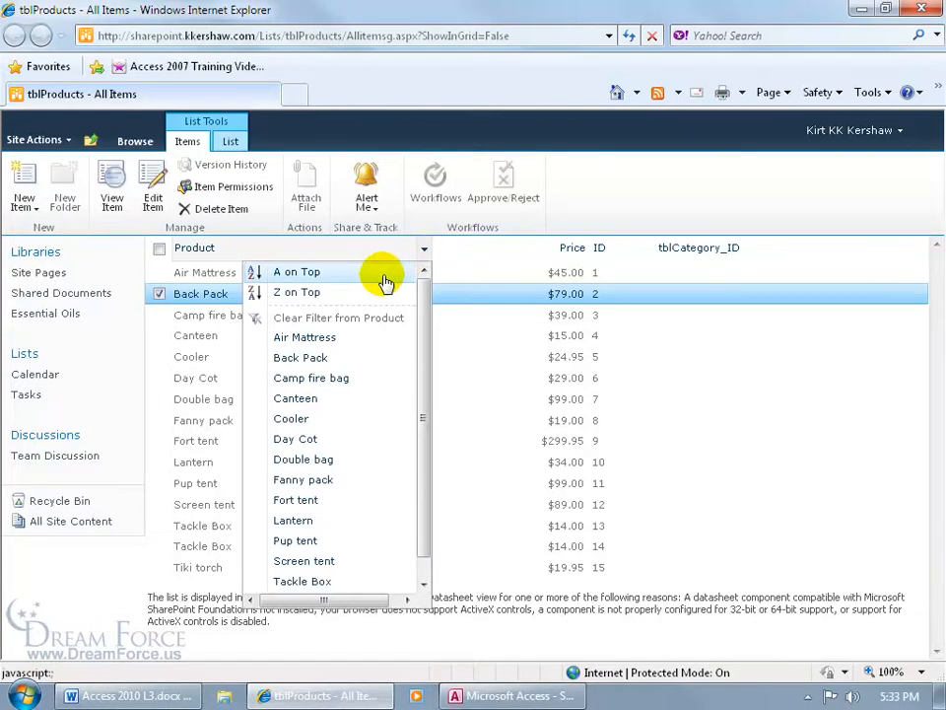
{"action": "left_click", "coordinate": [320, 345]}
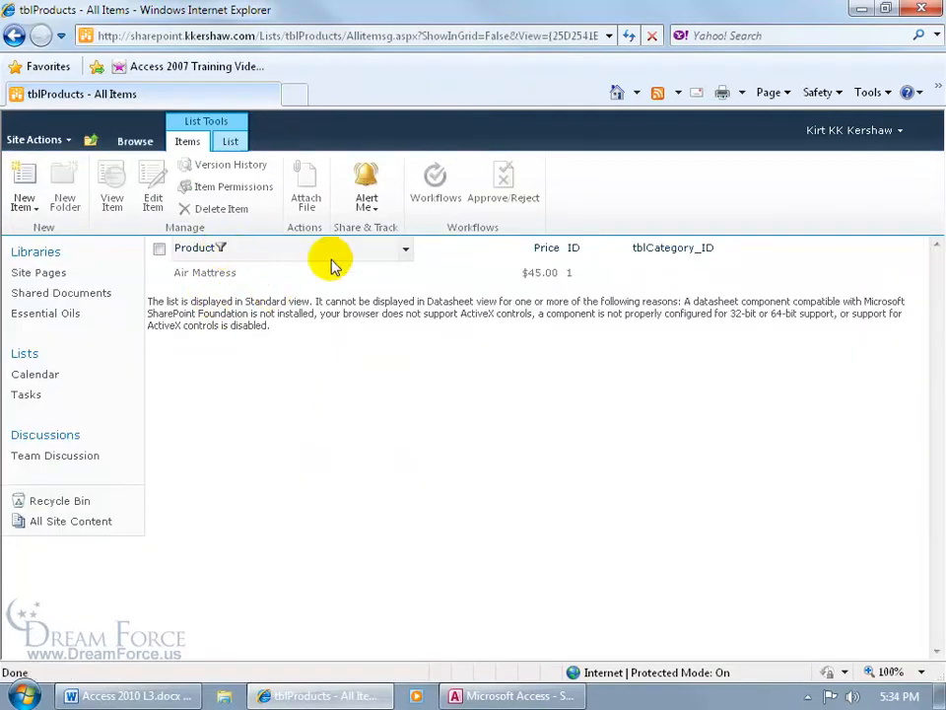
{"action": "left_click", "coordinate": [406, 250]}
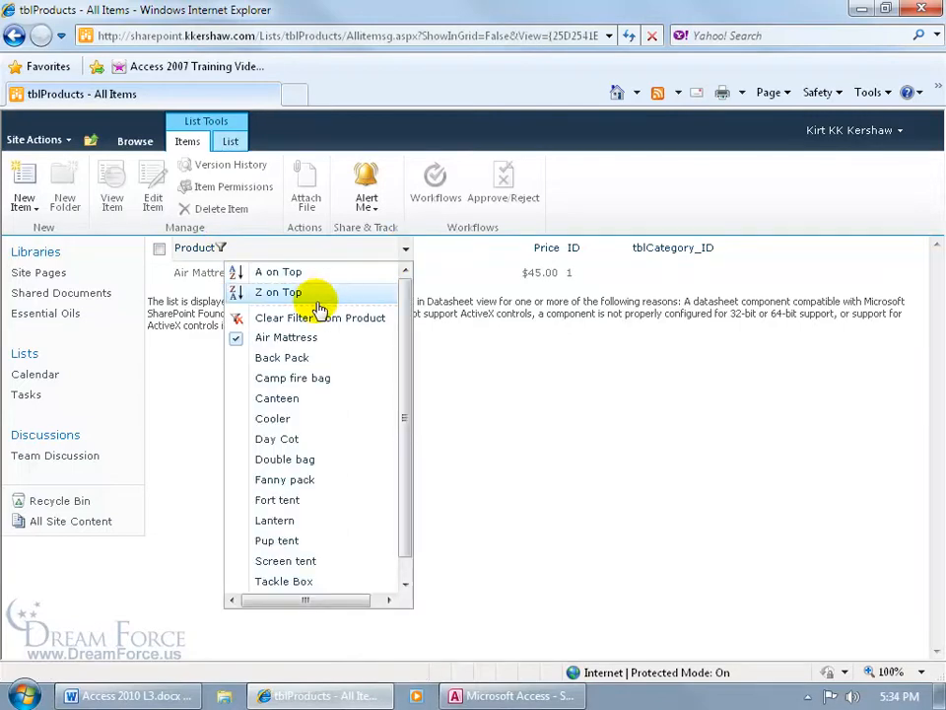
{"action": "left_click", "coordinate": [310, 320]}
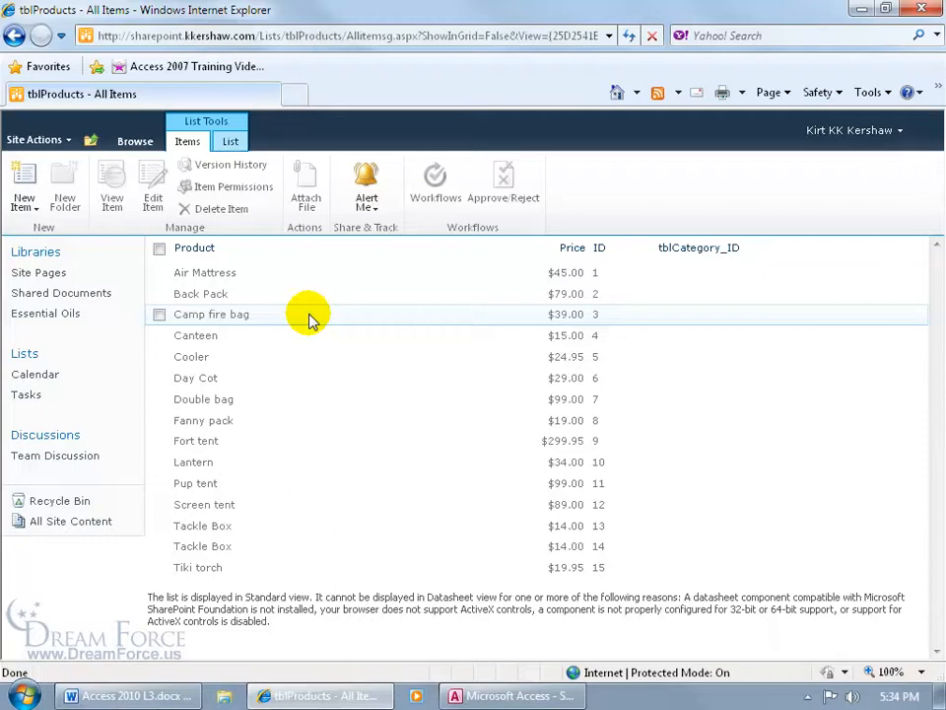
Open the tblProducts List Settings, try deleting the list (refused), and scroll down to Columns
{"action": "left_click", "coordinate": [231, 143]}
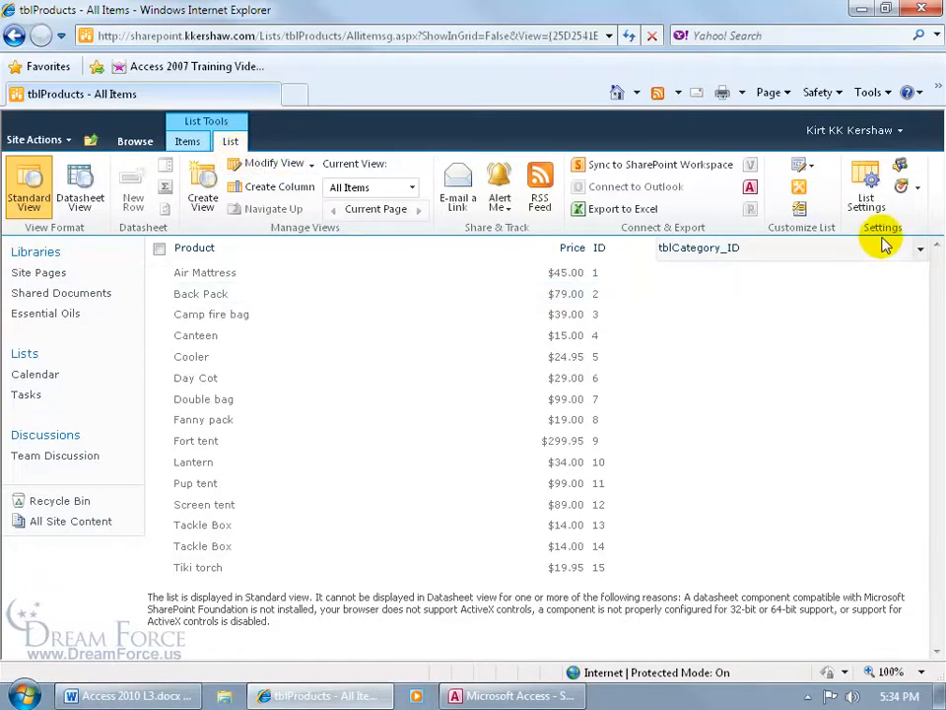
{"action": "left_click", "coordinate": [867, 193]}
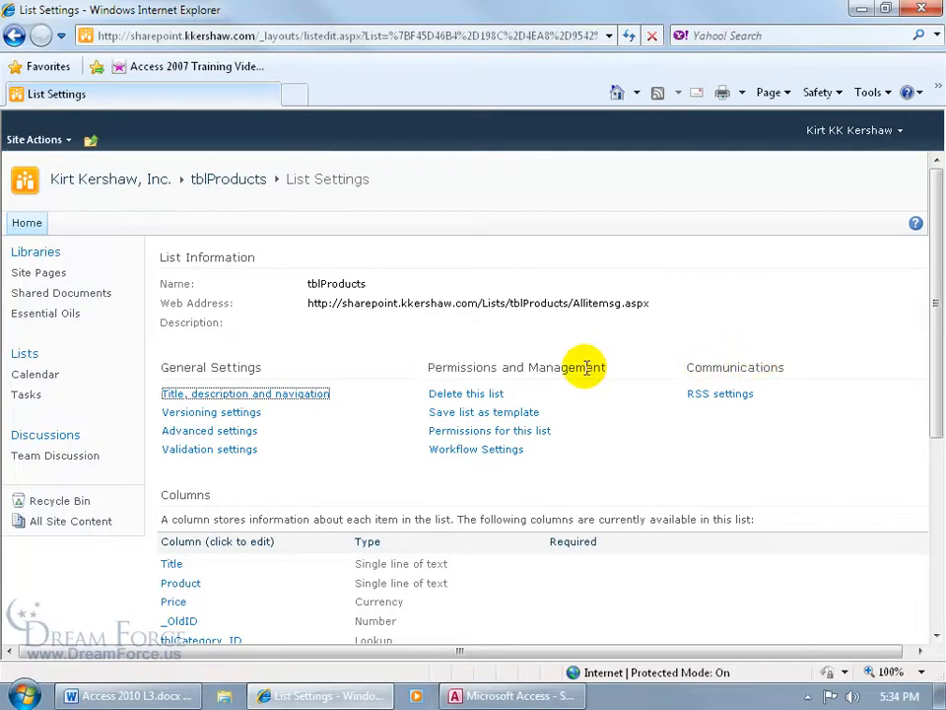
{"action": "left_click", "coordinate": [487, 399]}
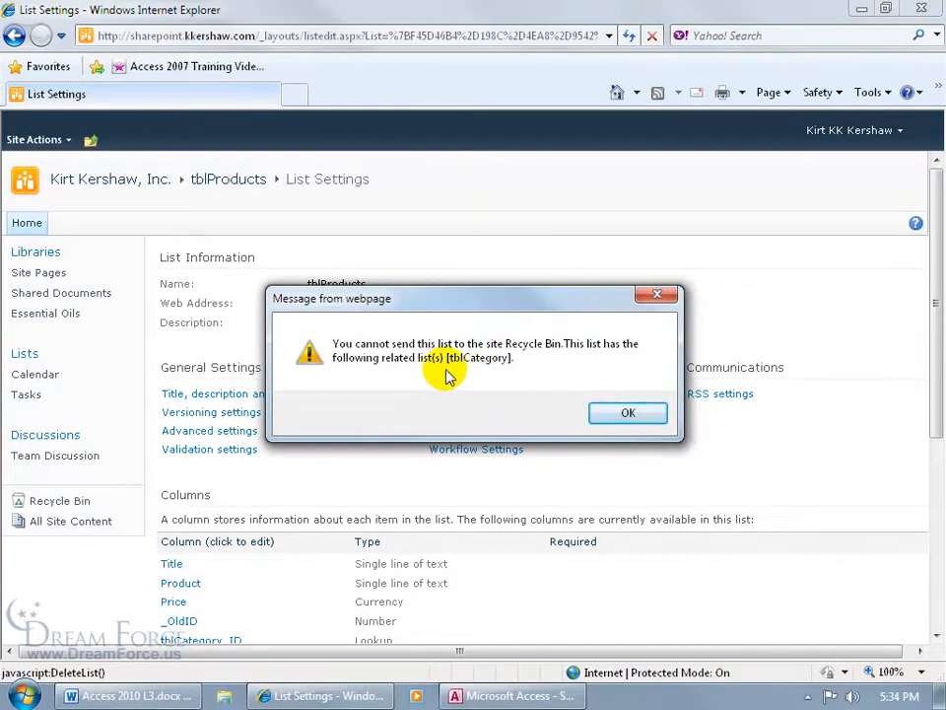
{"action": "left_click", "coordinate": [612, 415]}
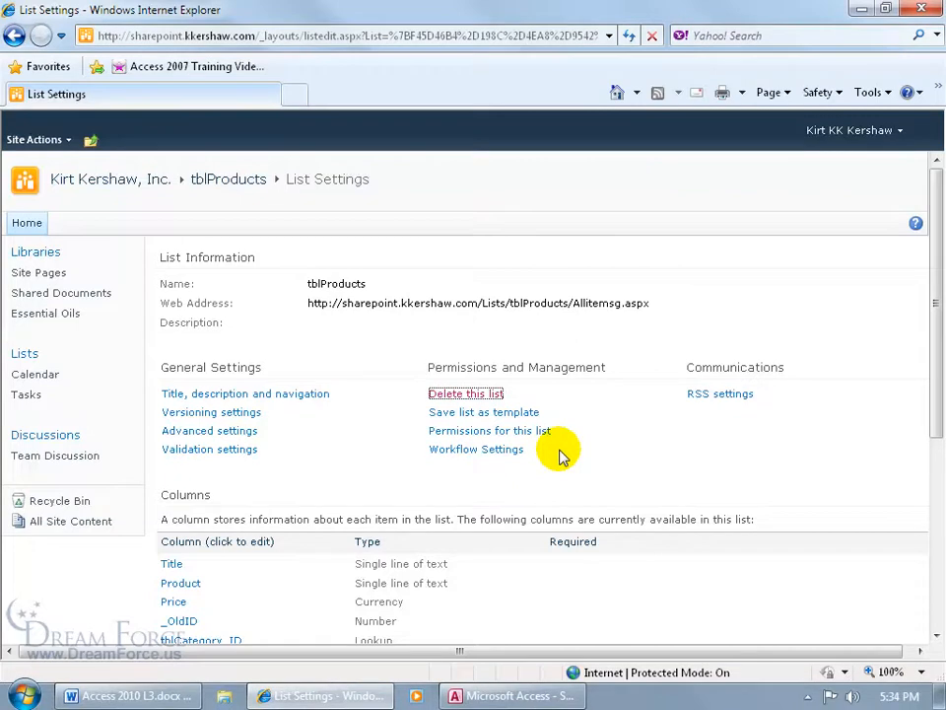
{"action": "scroll", "coordinate": [917, 375], "scroll_direction": "down", "scroll_amount": 3}
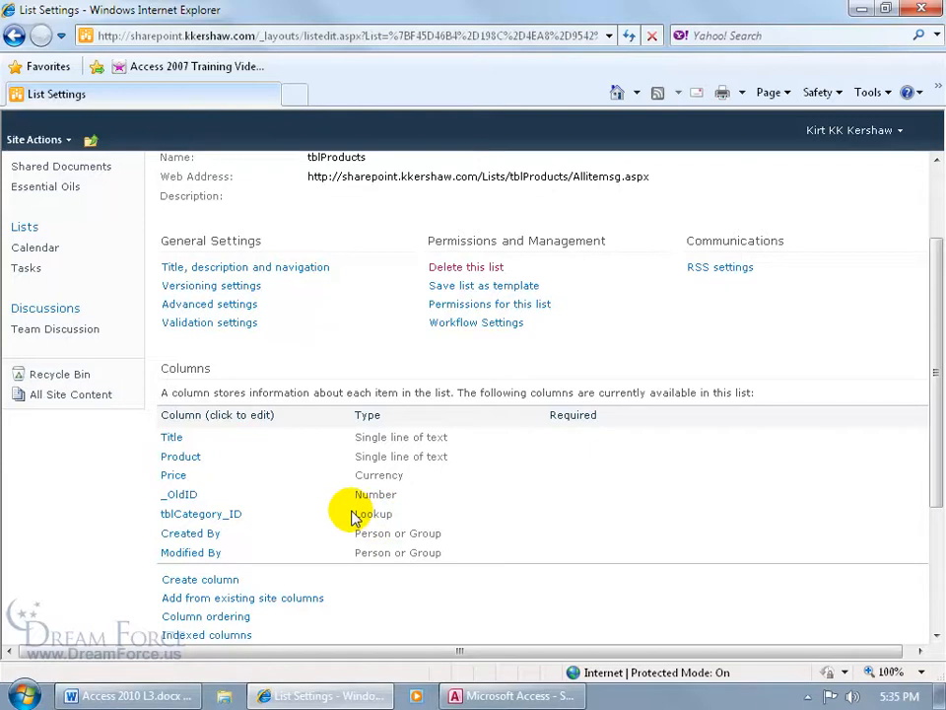
Delete the tblCategory_ID lookup column, then send the tblProducts list to the Recycle Bin
{"action": "left_click", "coordinate": [200, 514]}
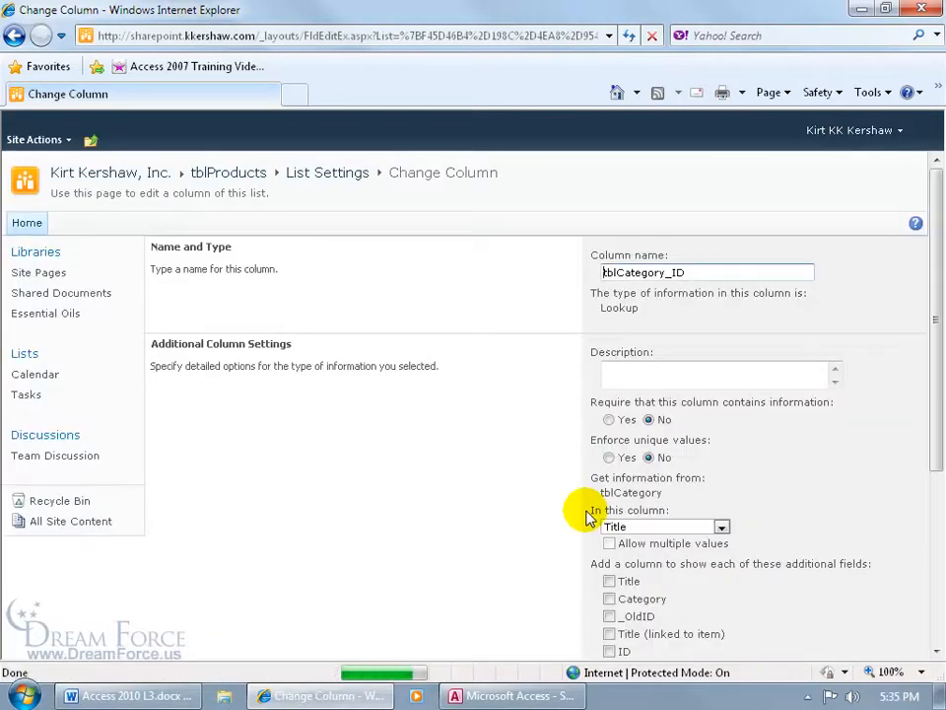
{"action": "left_click_drag", "start_coordinate": [932, 381], "coordinate": [930, 538]}
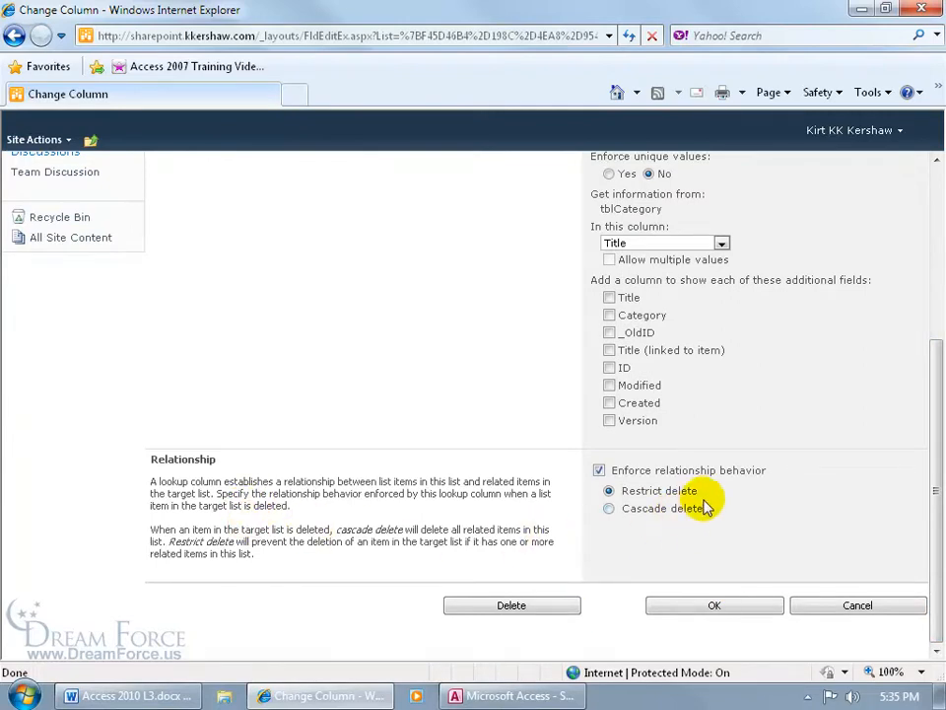
{"action": "left_click", "coordinate": [532, 606]}
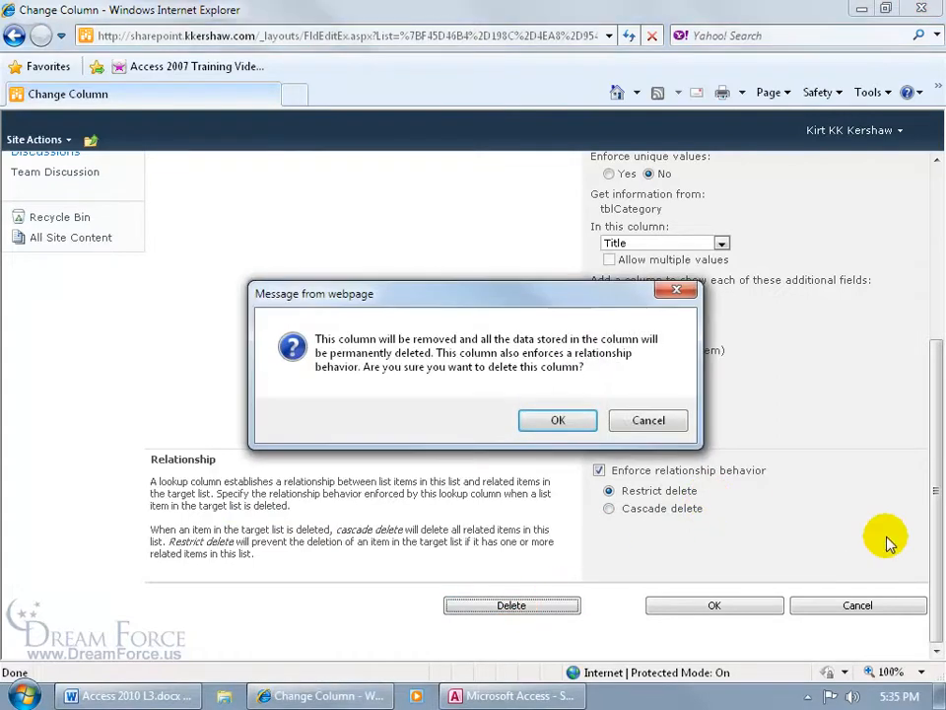
{"action": "left_click", "coordinate": [558, 420]}
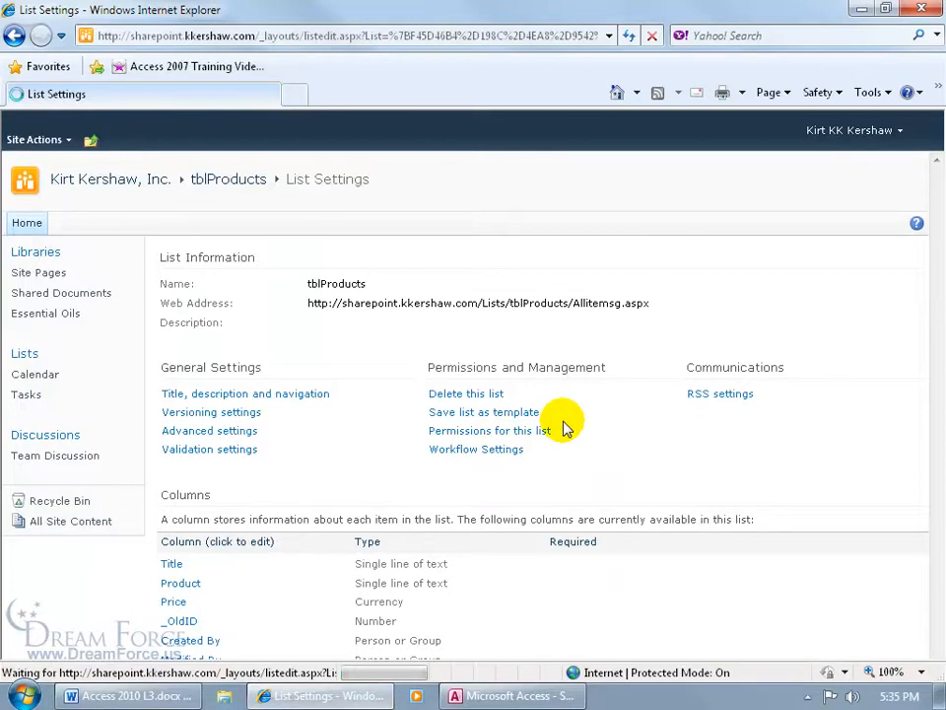
{"action": "left_click", "coordinate": [488, 396]}
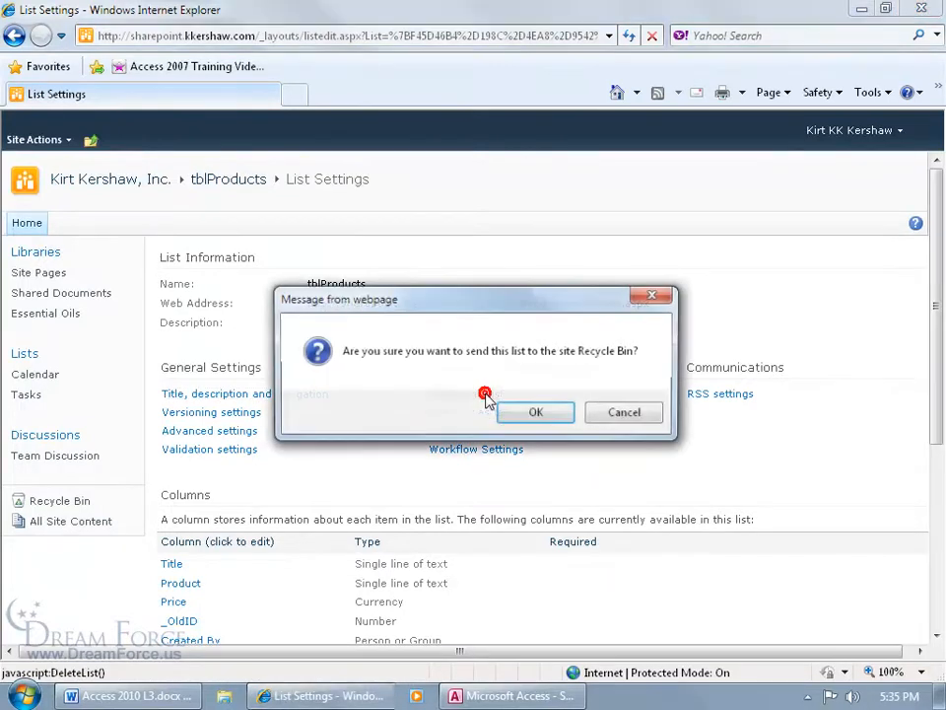
{"action": "left_click", "coordinate": [530, 412]}
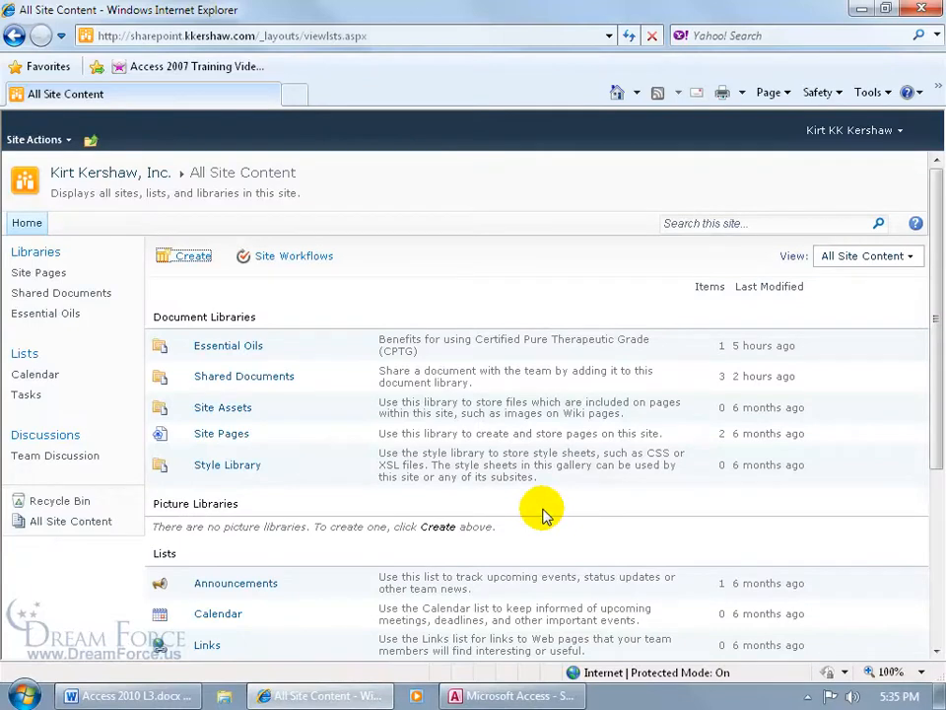
Open tblCategory from All Site Content and delete it from its List Settings, confirming the Recycle Bin prompt
{"action": "left_click_drag", "start_coordinate": [937, 391], "coordinate": [929, 457]}
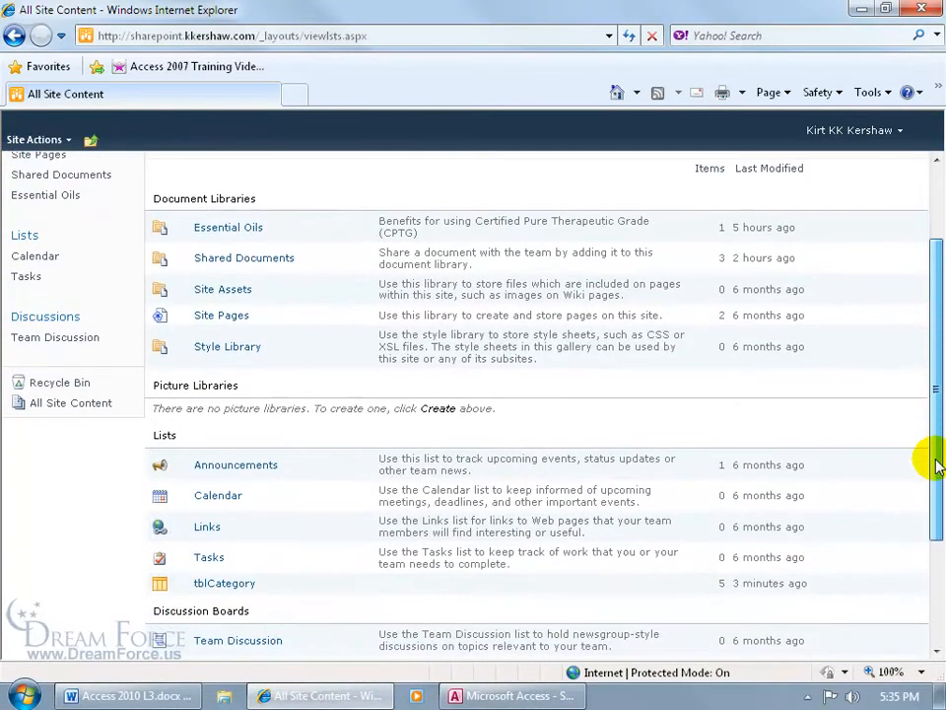
{"action": "left_click", "coordinate": [235, 583]}
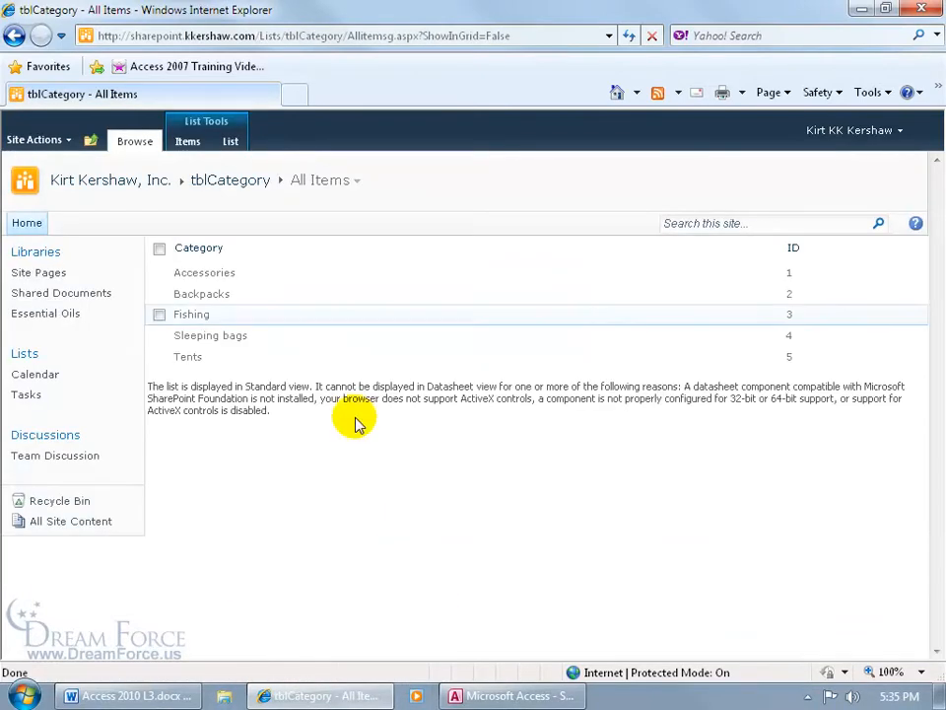
{"action": "left_click", "coordinate": [230, 141]}
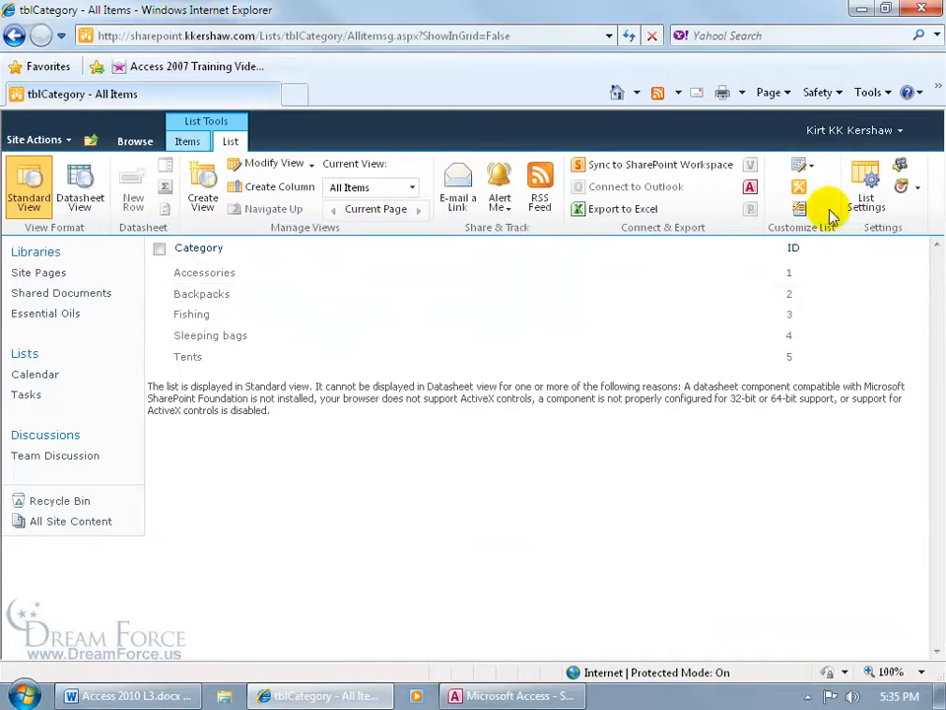
{"action": "left_click", "coordinate": [876, 198]}
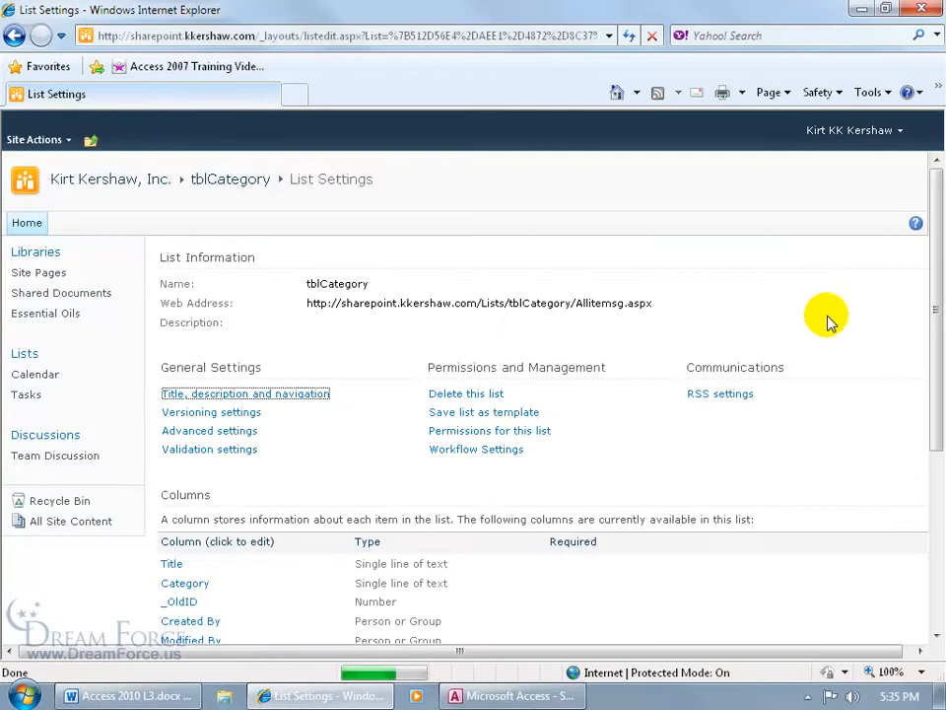
{"action": "left_click", "coordinate": [488, 397]}
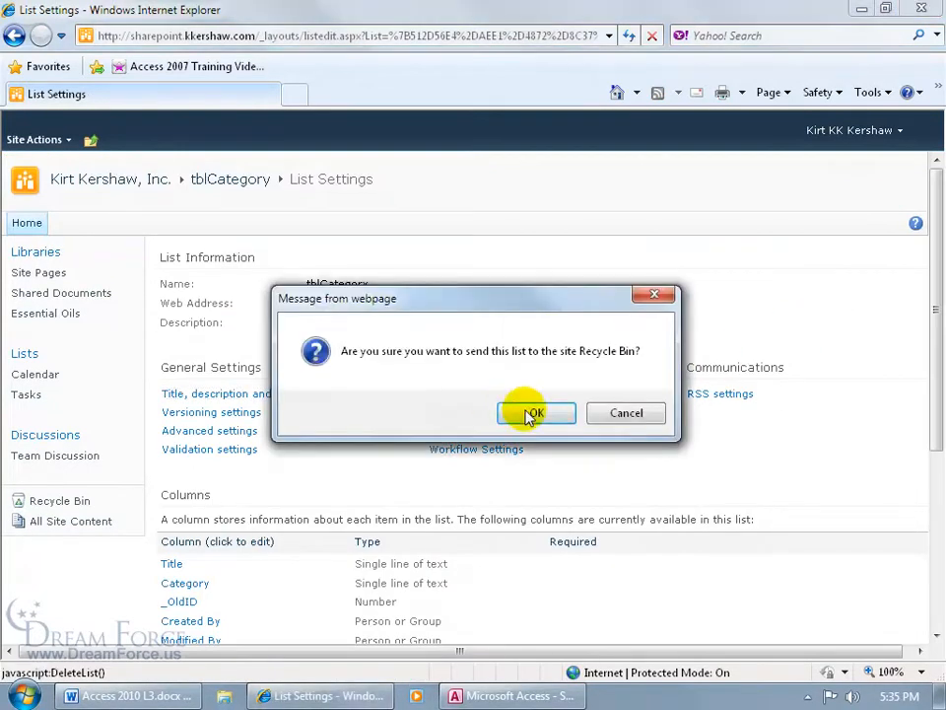
{"action": "left_click", "coordinate": [522, 409]}
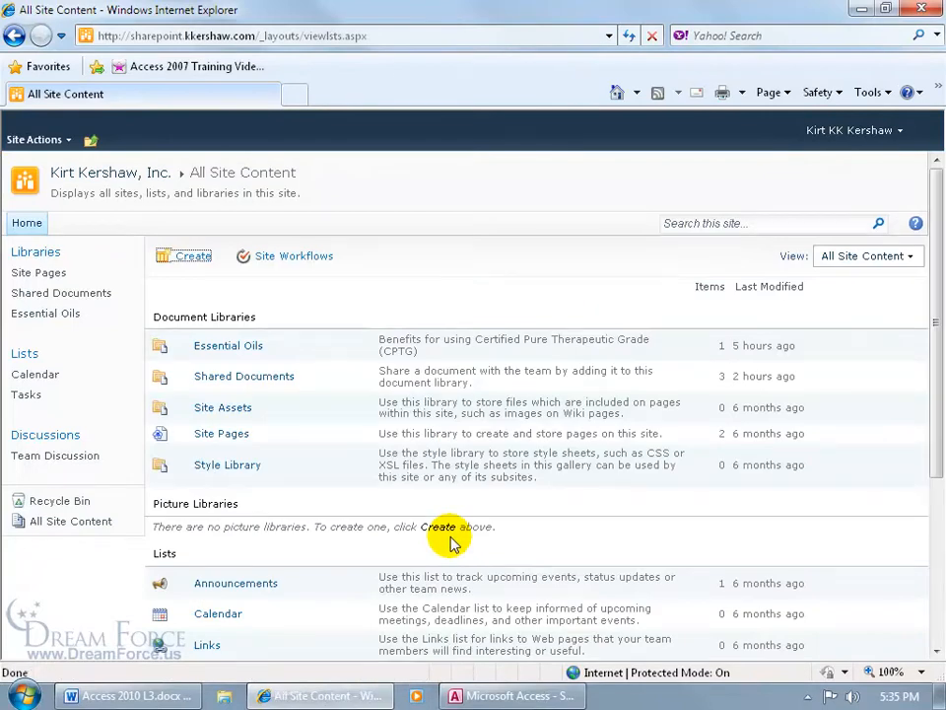
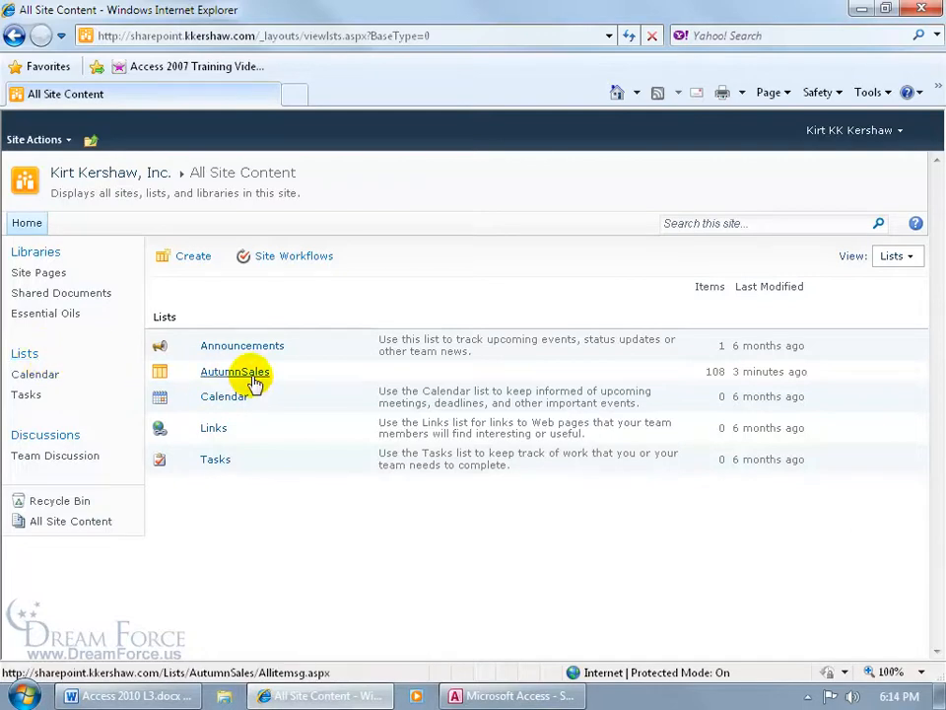
Compare the AutumnSales table in Access with the AutumnSales list's sales items on the SharePoint site
{"action": "left_click", "coordinate": [525, 696]}
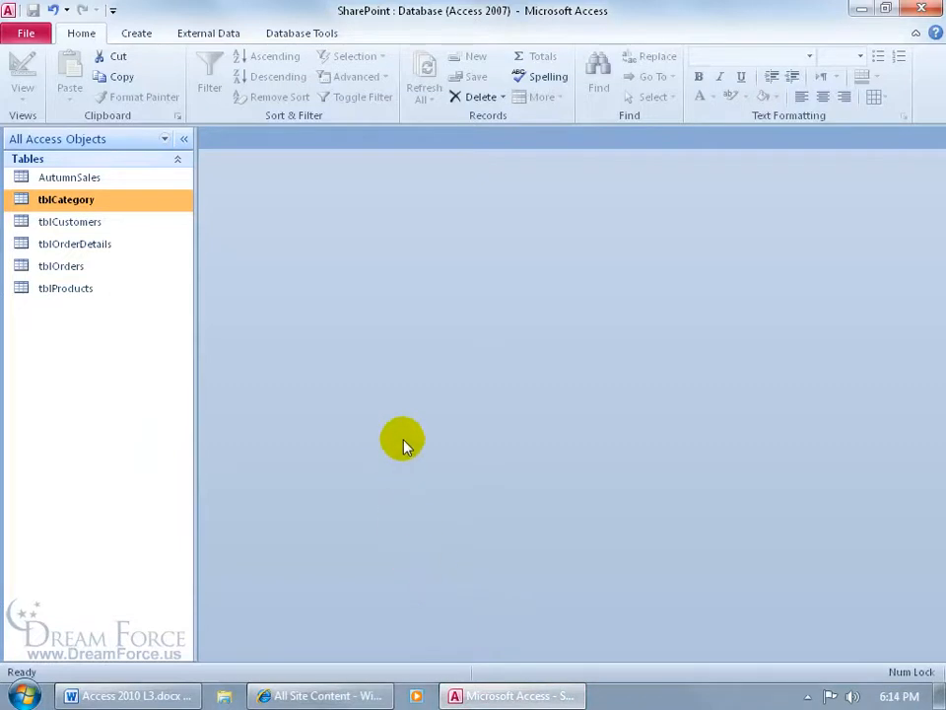
{"action": "left_click", "coordinate": [104, 179]}
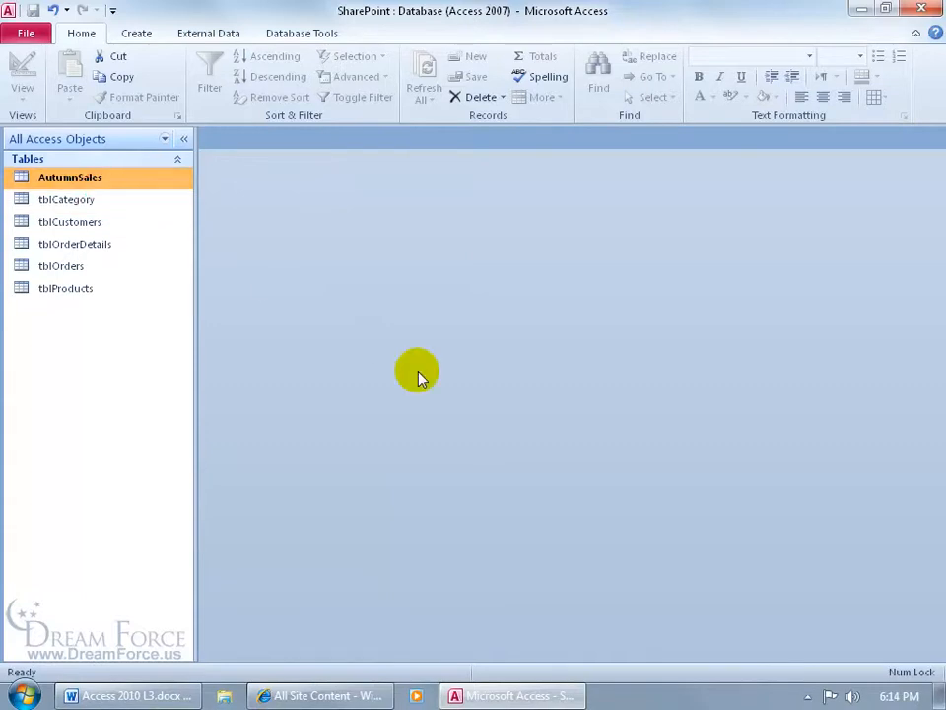
{"action": "left_click", "coordinate": [320, 696]}
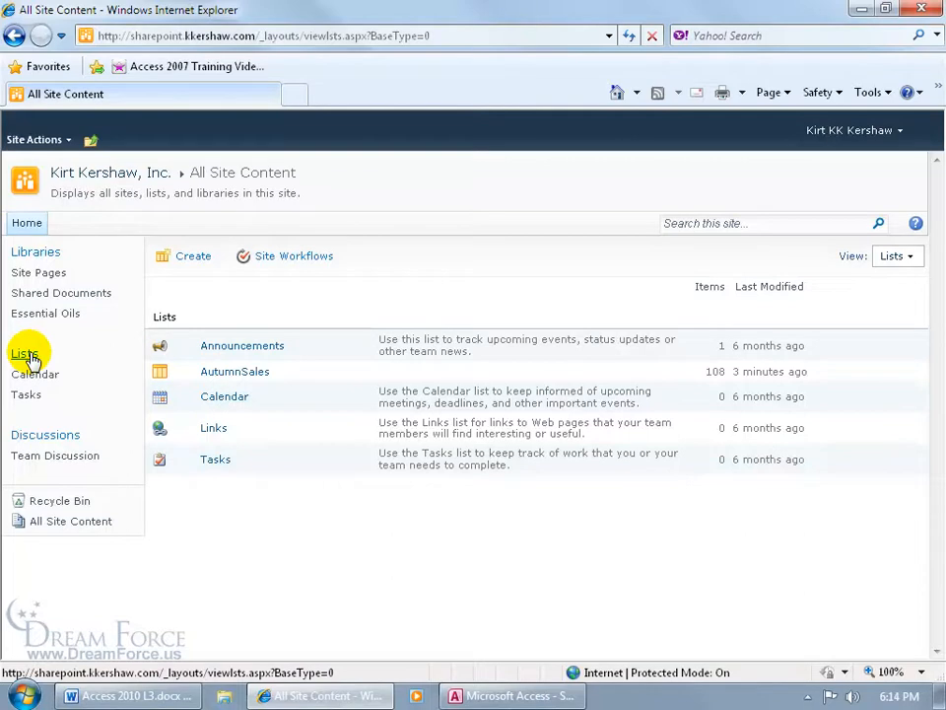
{"action": "left_click", "coordinate": [228, 374]}
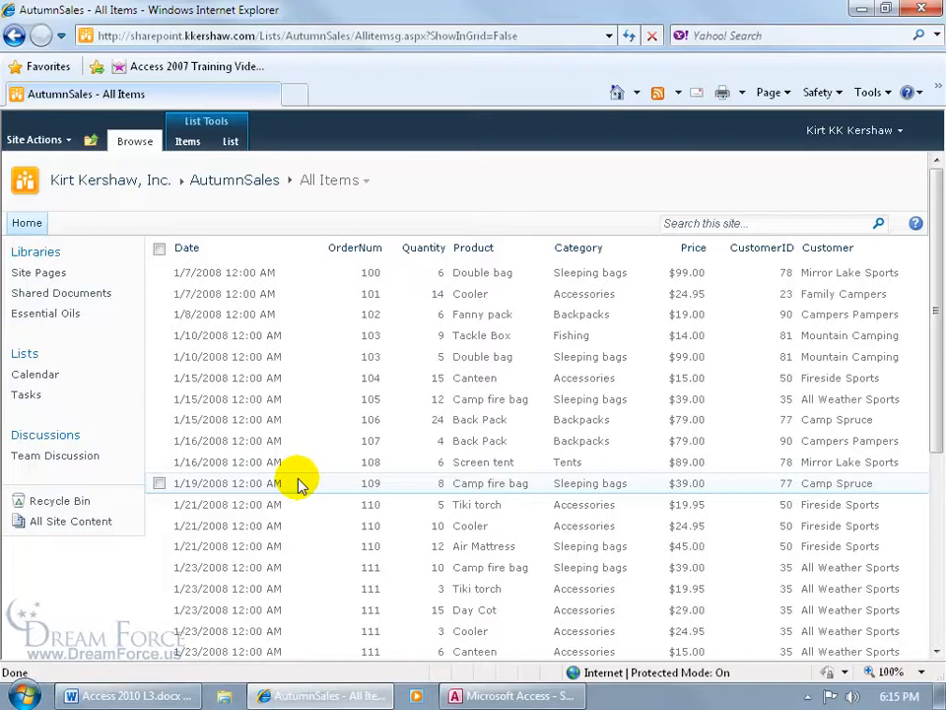
{"action": "left_click", "coordinate": [478, 696]}
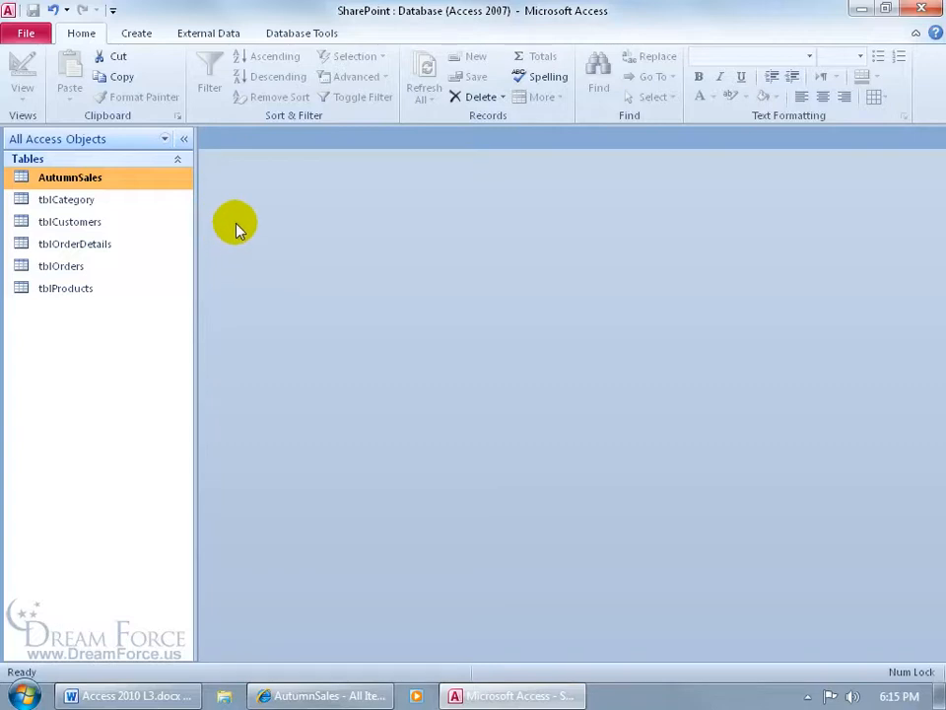
Import the SharePoint AutumnSales list with All Items into a new table, without saving the import steps
{"action": "left_click", "coordinate": [218, 37]}
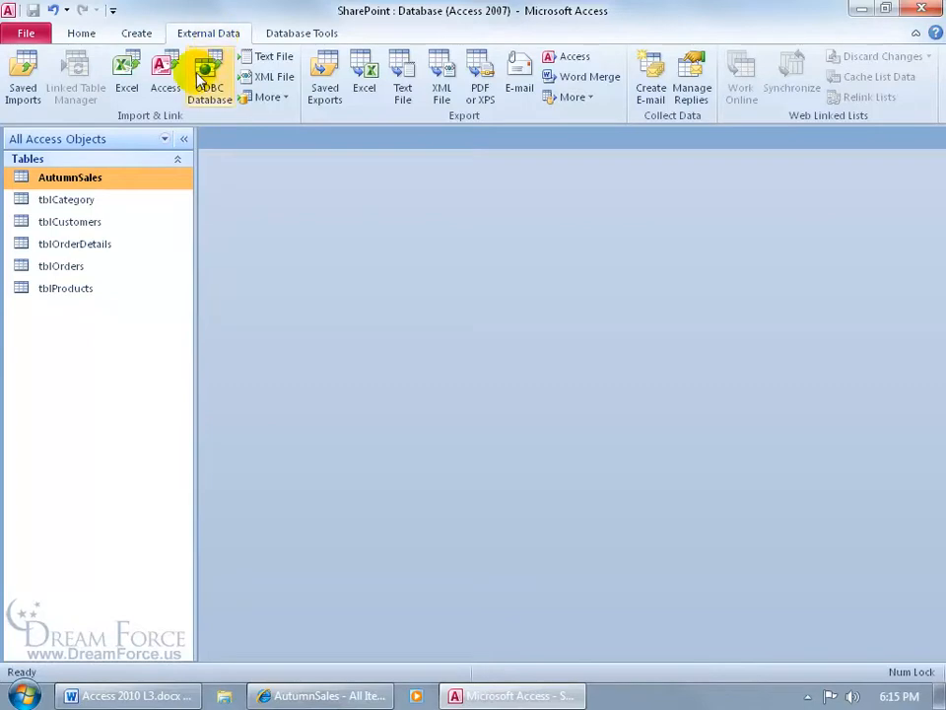
{"action": "left_click", "coordinate": [266, 97]}
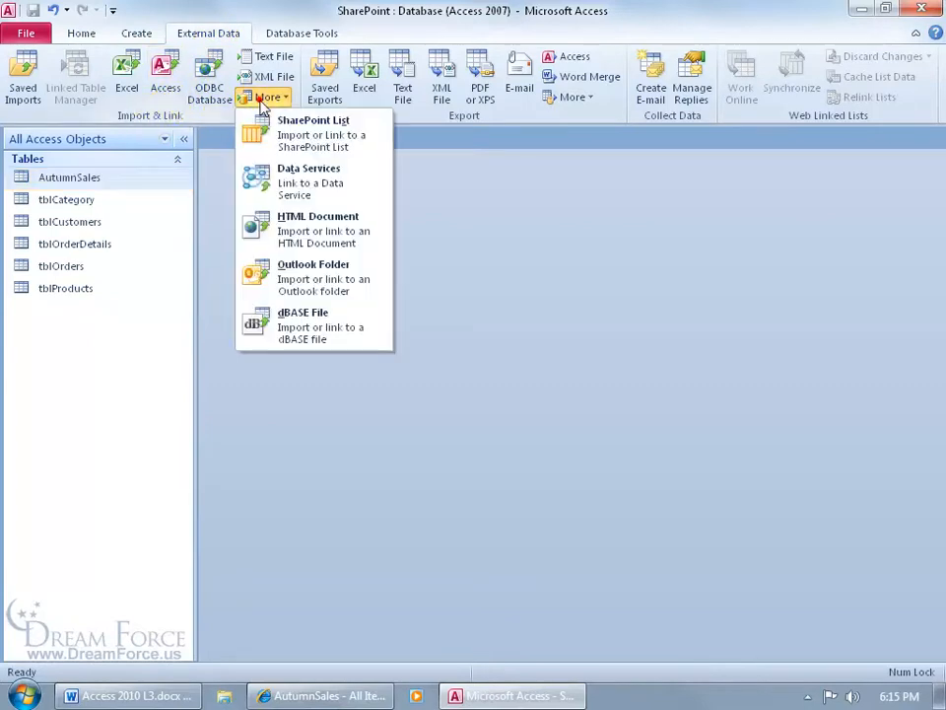
{"action": "left_click", "coordinate": [288, 138]}
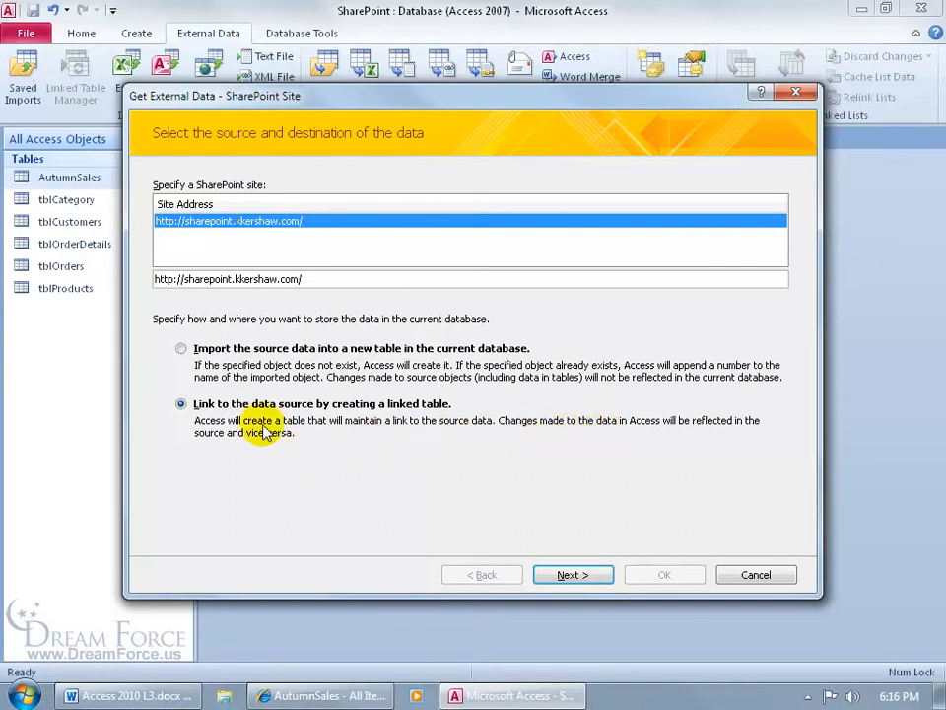
{"action": "left_click", "coordinate": [181, 348]}
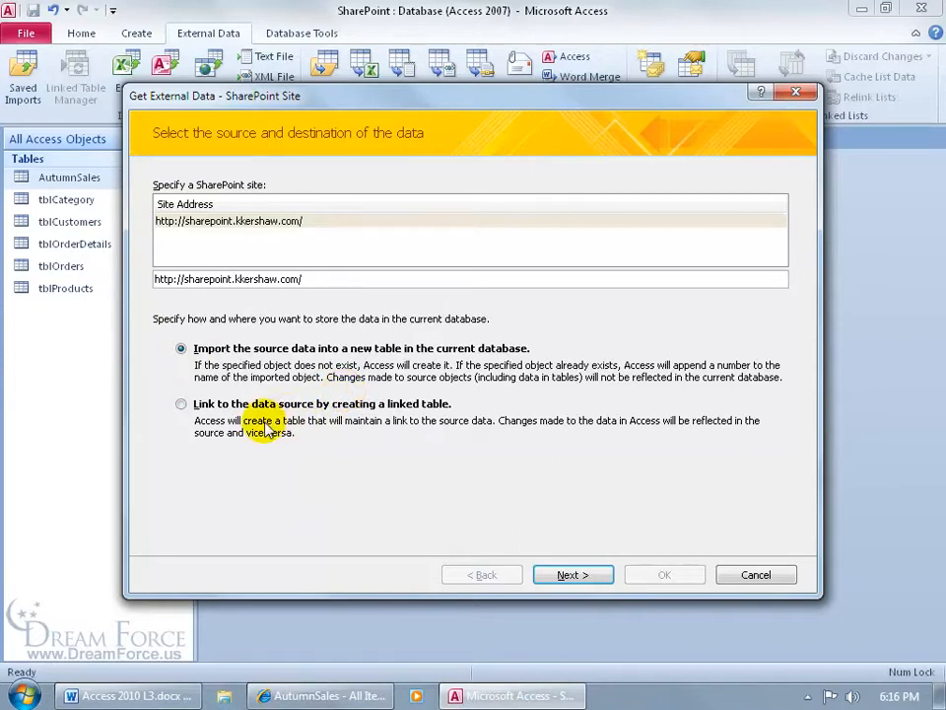
{"action": "left_click", "coordinate": [574, 575]}
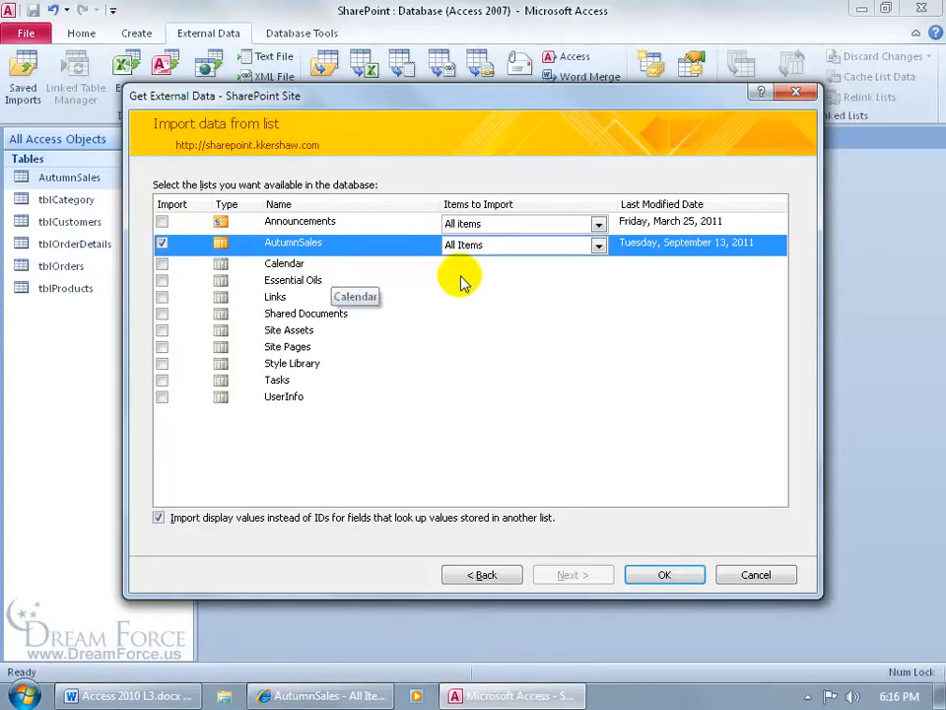
{"action": "left_click", "coordinate": [597, 246]}
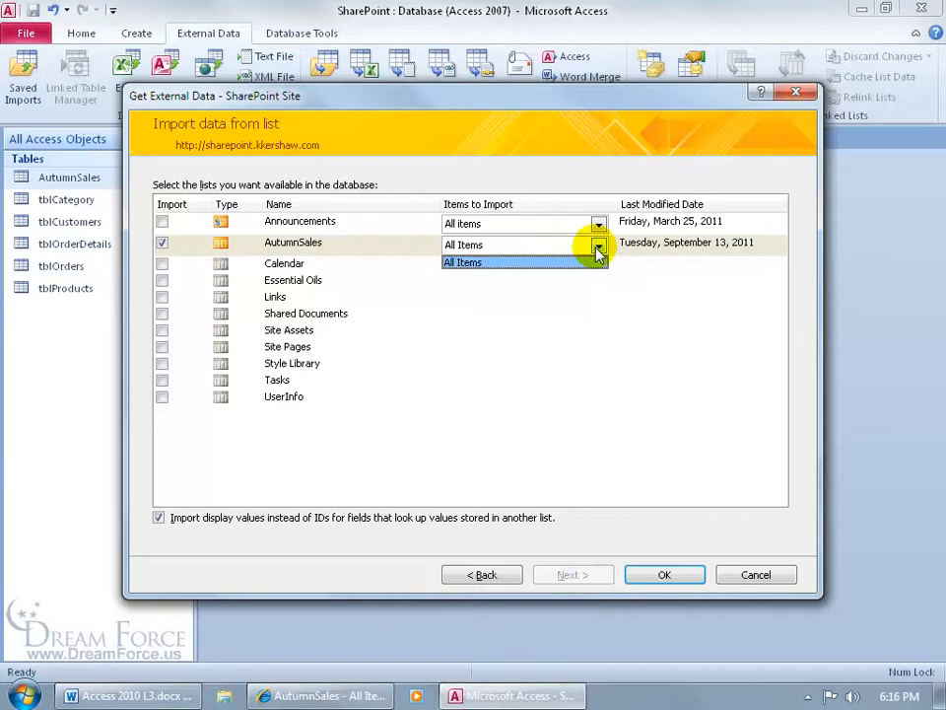
{"action": "left_click", "coordinate": [597, 250]}
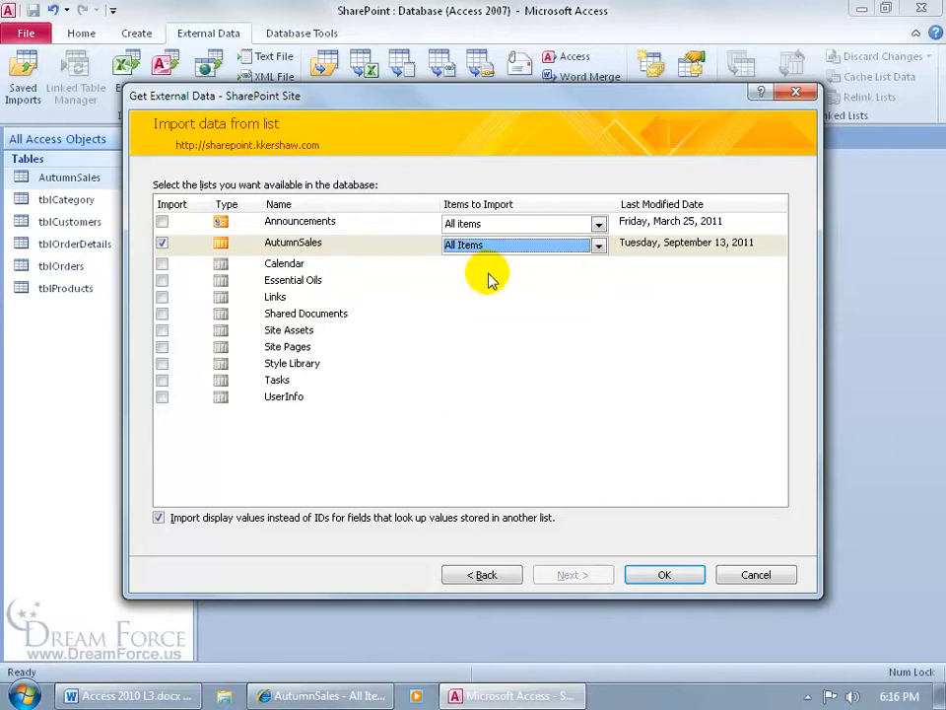
{"action": "left_click", "coordinate": [655, 577]}
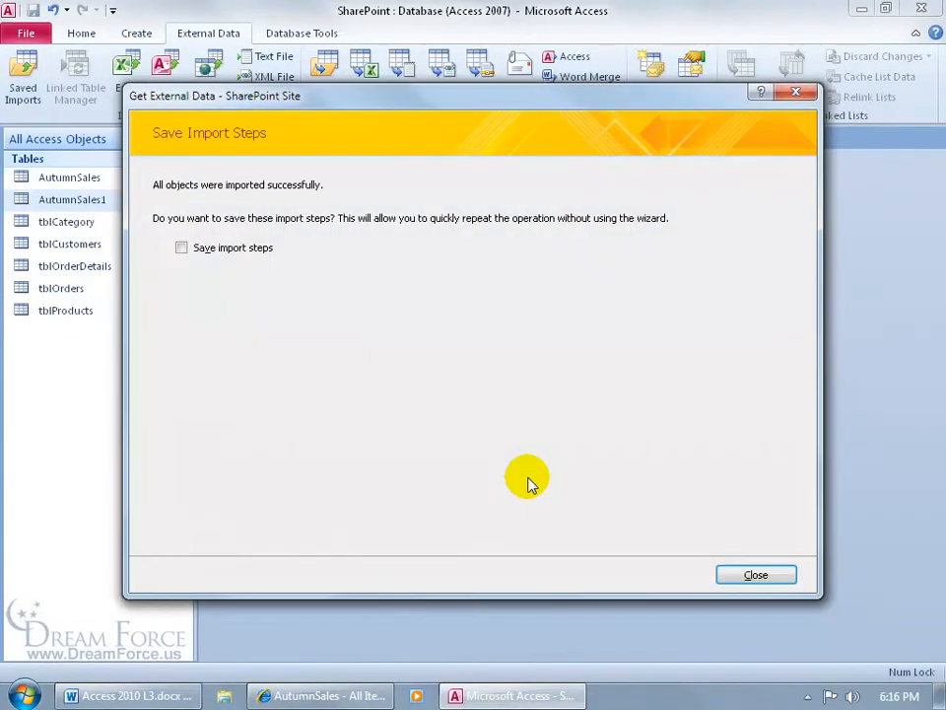
{"action": "left_click", "coordinate": [752, 574]}
{"action": "left_click", "coordinate": [109, 182]}
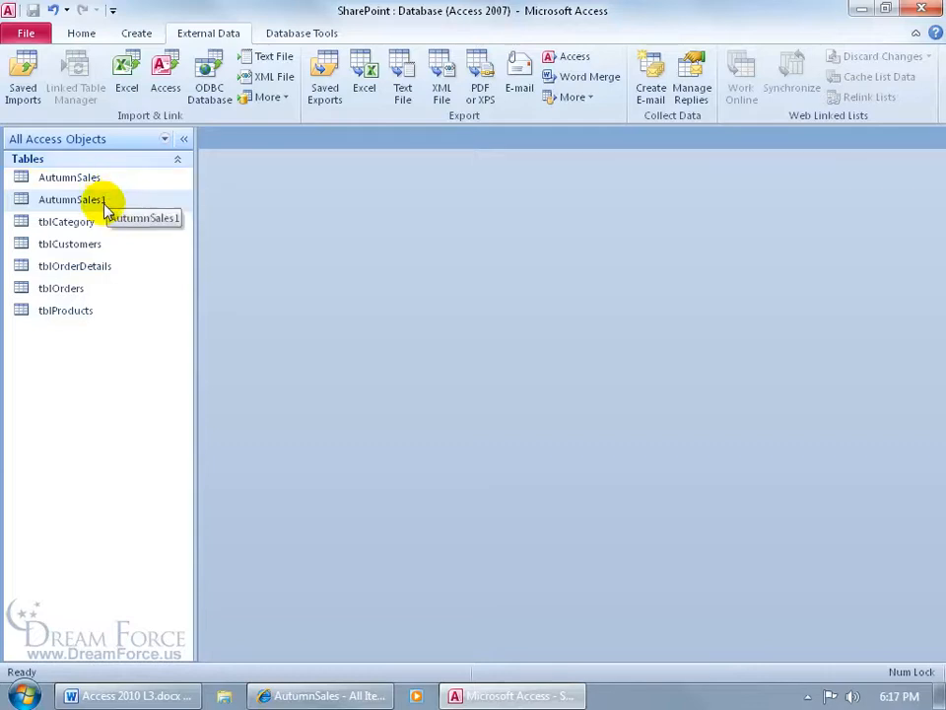
Open the AutumnSales1 table in Datasheet View to check the imported records
{"action": "double_click", "coordinate": [104, 202]}
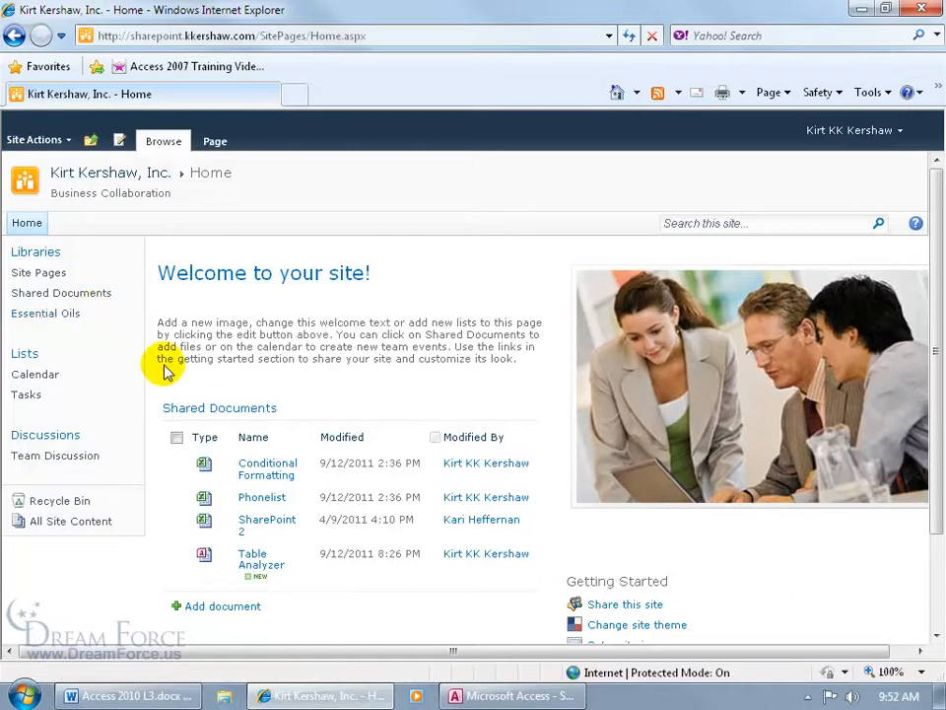
{"action": "left_click", "coordinate": [221, 607]}
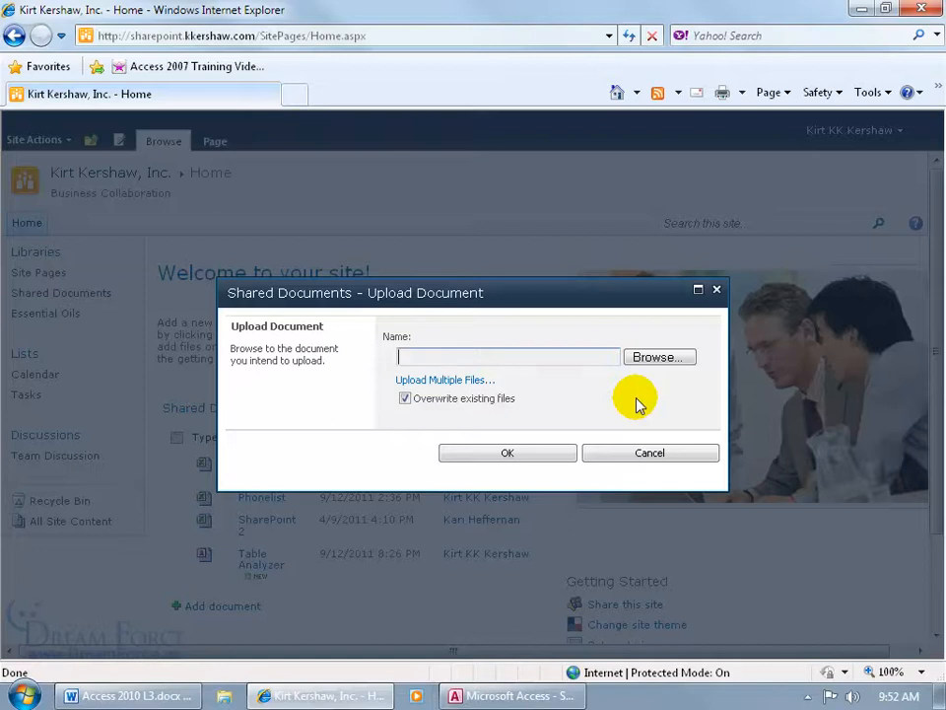
{"action": "left_click", "coordinate": [664, 360]}
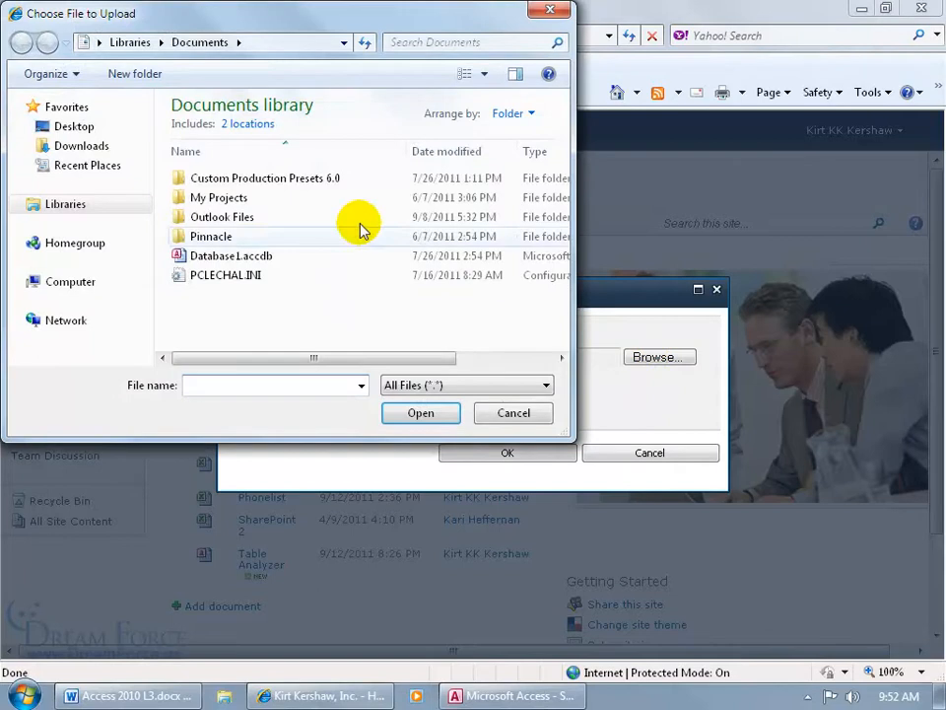
{"action": "left_click", "coordinate": [69, 132]}
{"action": "left_click_drag", "start_coordinate": [560, 150], "coordinate": [561, 241]}
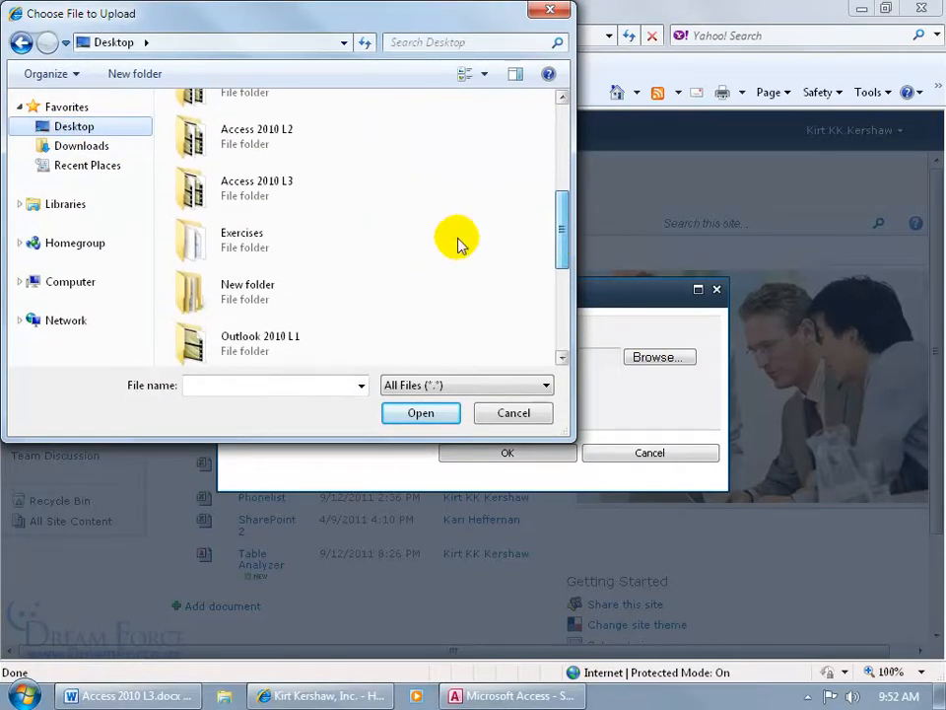
{"action": "double_click", "coordinate": [270, 242]}
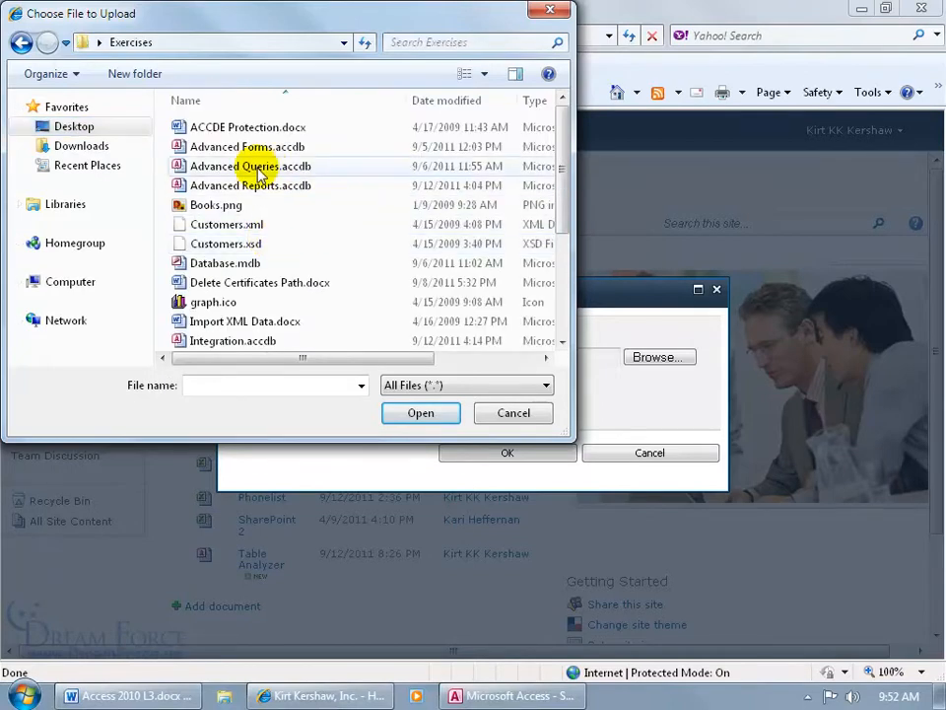
{"action": "double_click", "coordinate": [258, 168]}
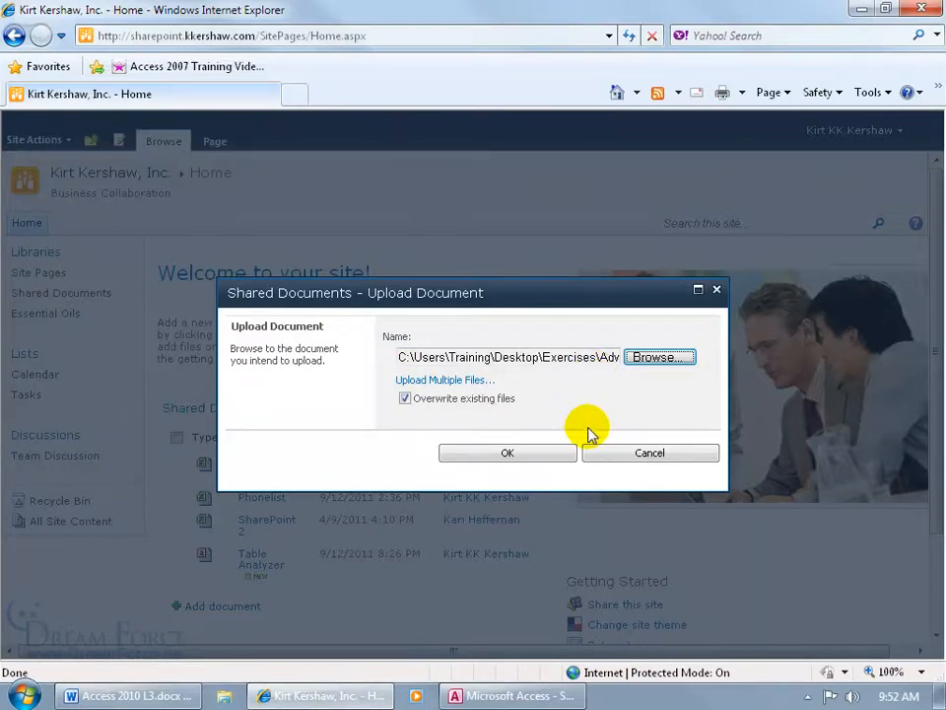
{"action": "left_click", "coordinate": [634, 456]}
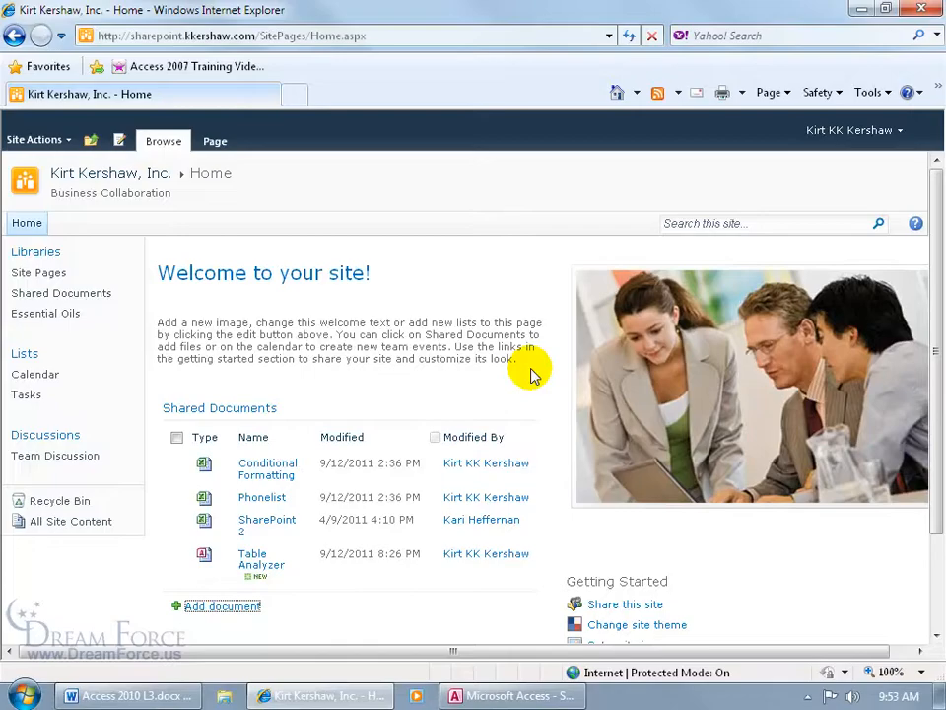
Close Internet Explorer, start saving the database to SharePoint, cancel it, and open the Start menu
{"action": "left_click", "coordinate": [920, 10]}
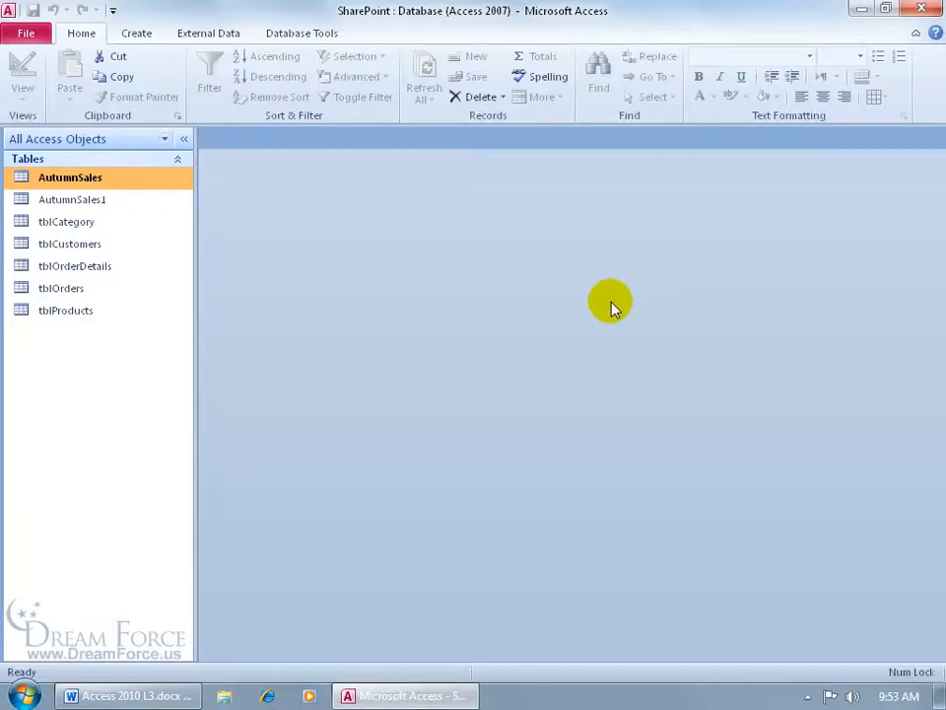
{"action": "left_click", "coordinate": [27, 29]}
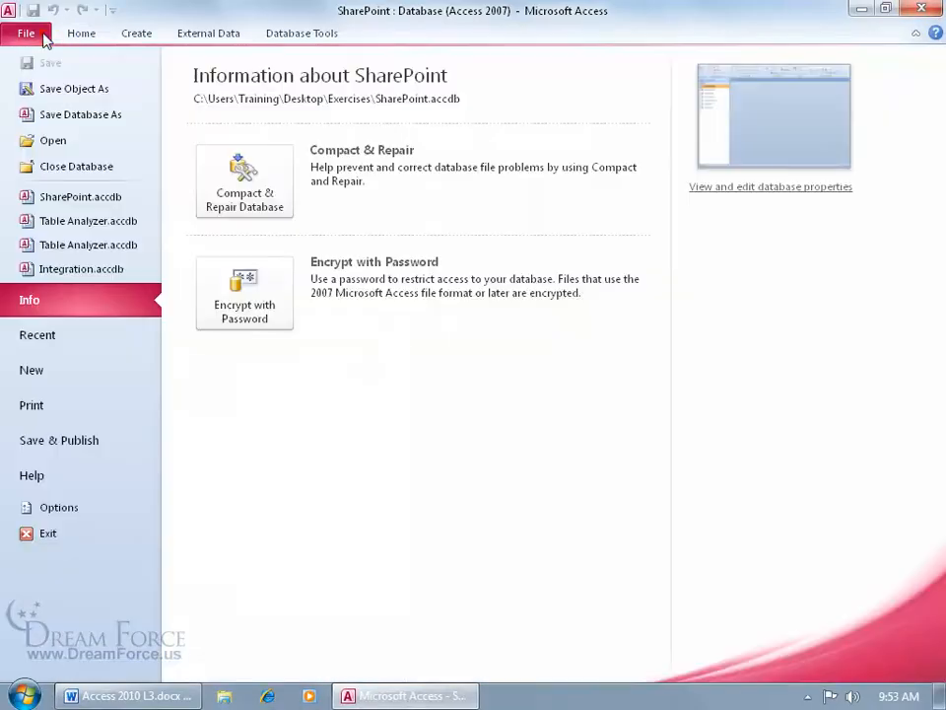
{"action": "left_click", "coordinate": [98, 441]}
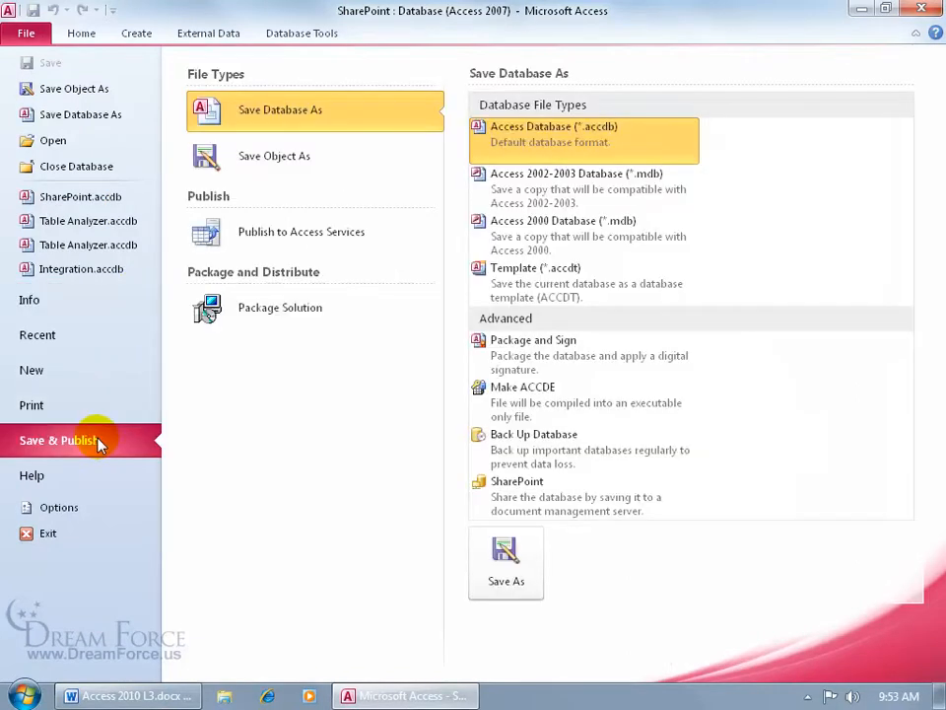
{"action": "double_click", "coordinate": [559, 509]}
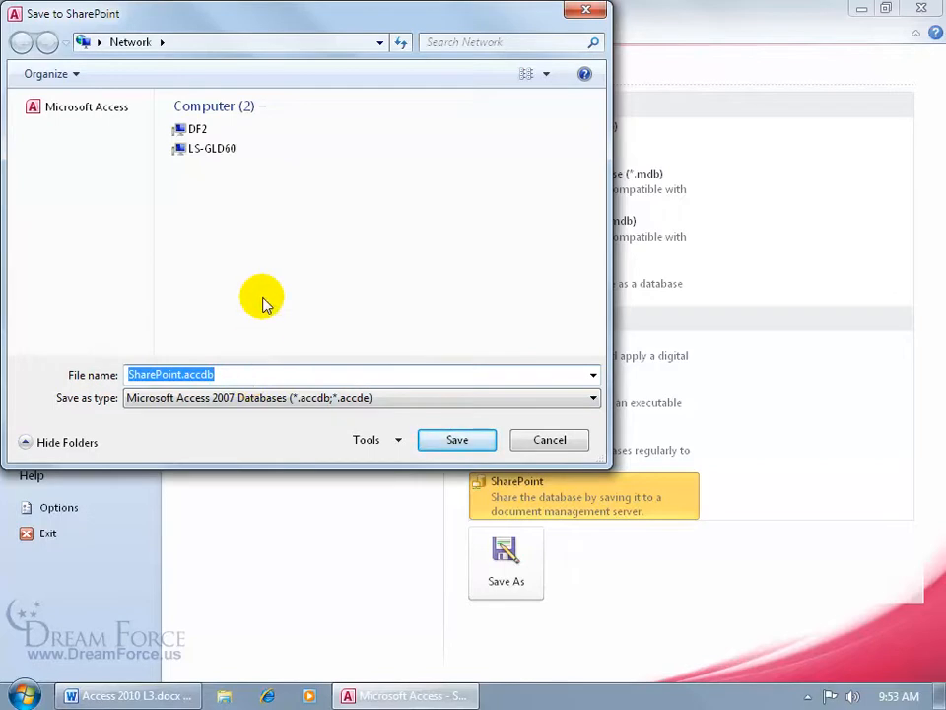
{"action": "left_click", "coordinate": [555, 440]}
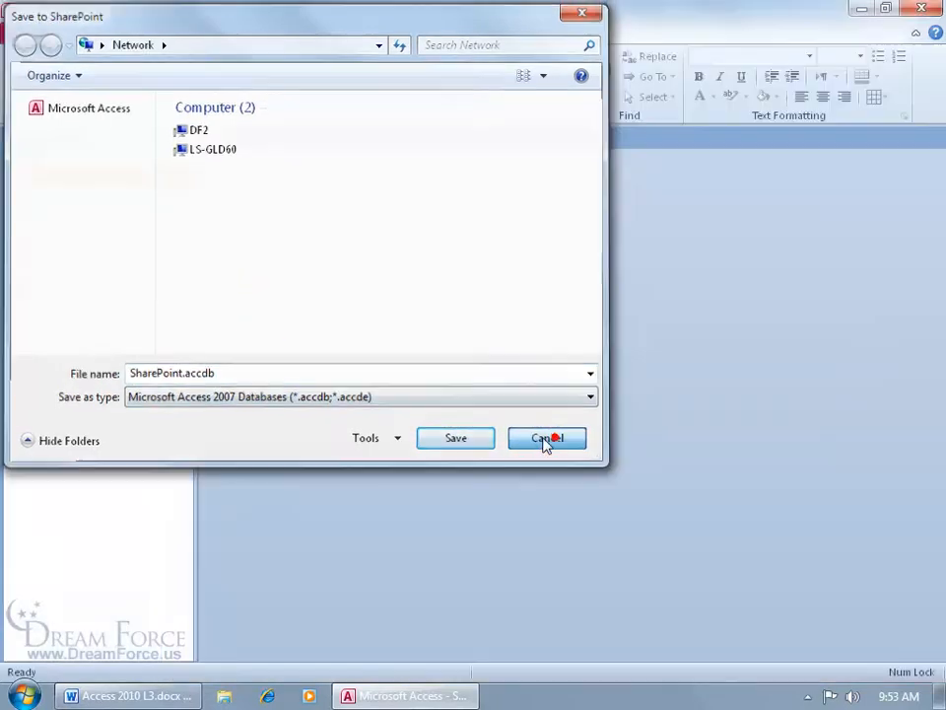
{"action": "left_click", "coordinate": [24, 693]}
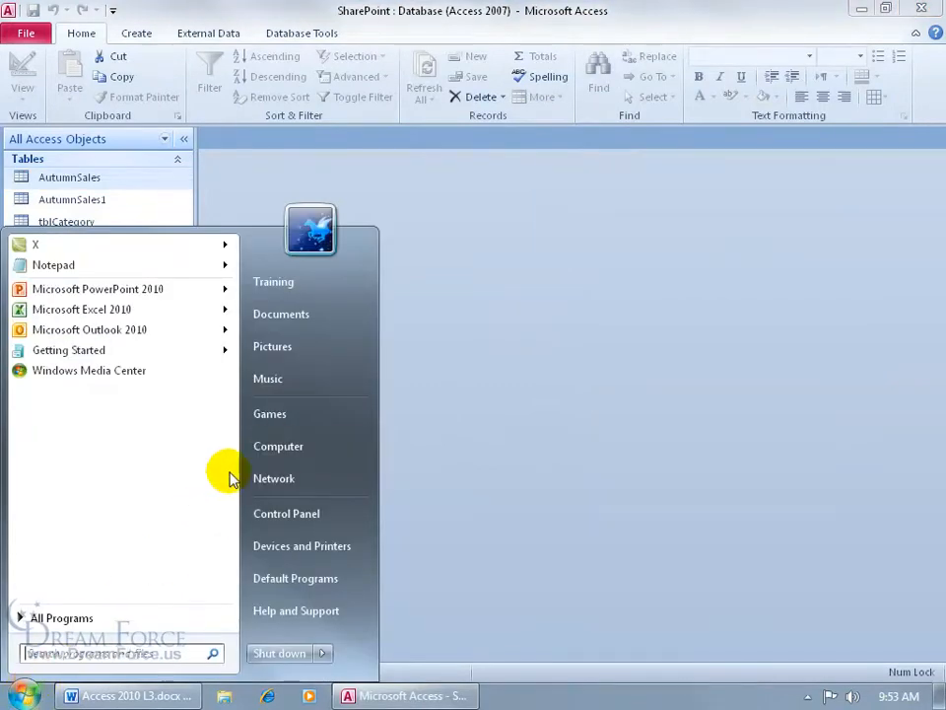
Open the Computer window maximized and start adding a network location for storing documents
{"action": "left_click", "coordinate": [278, 449]}
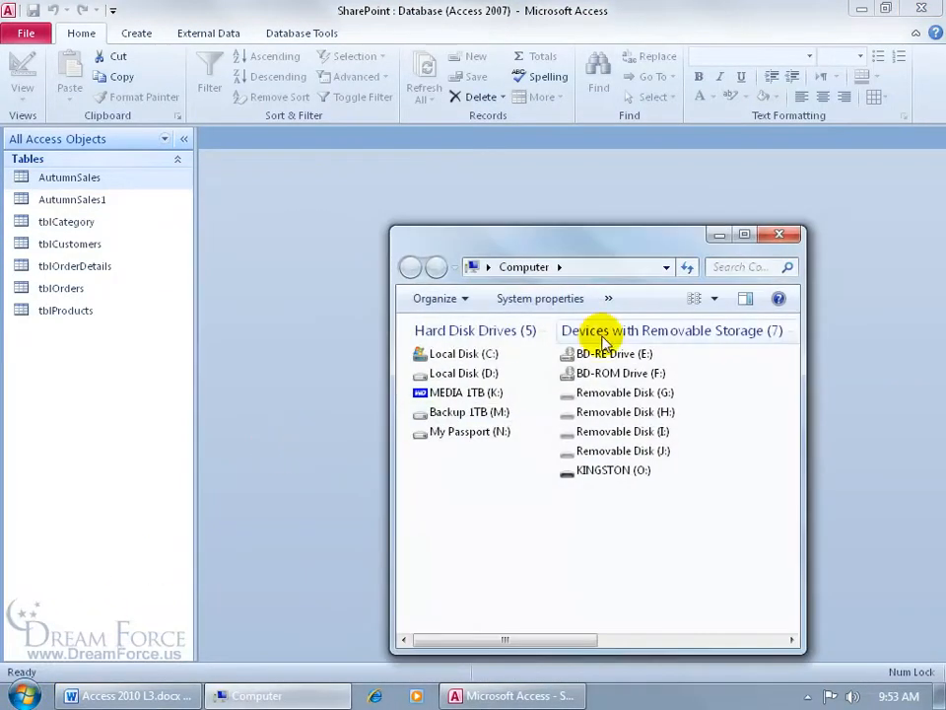
{"action": "left_click", "coordinate": [737, 246]}
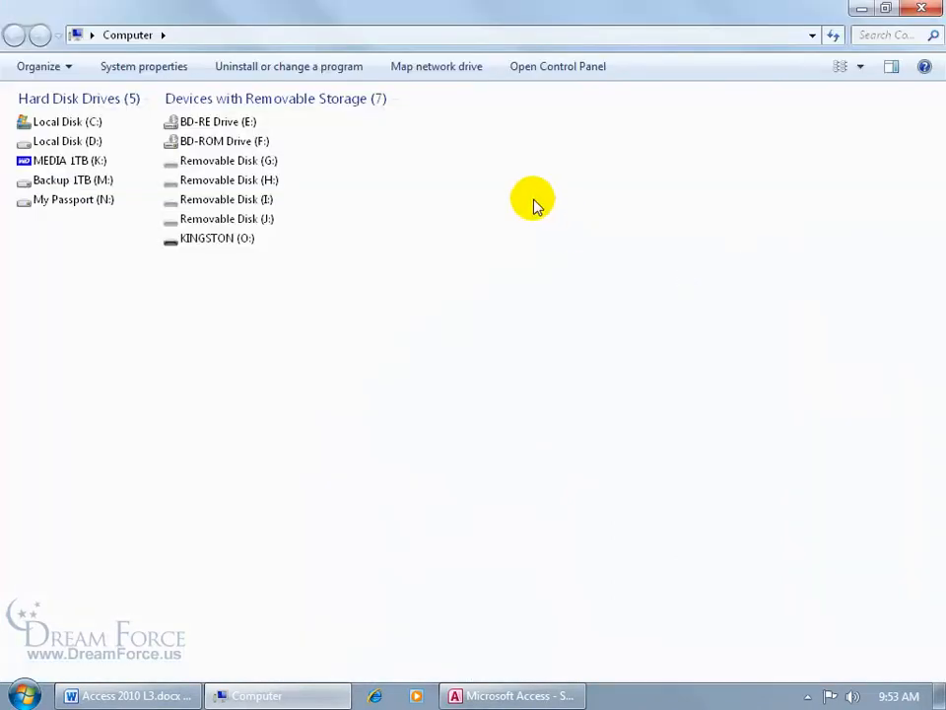
{"action": "left_click", "coordinate": [462, 71]}
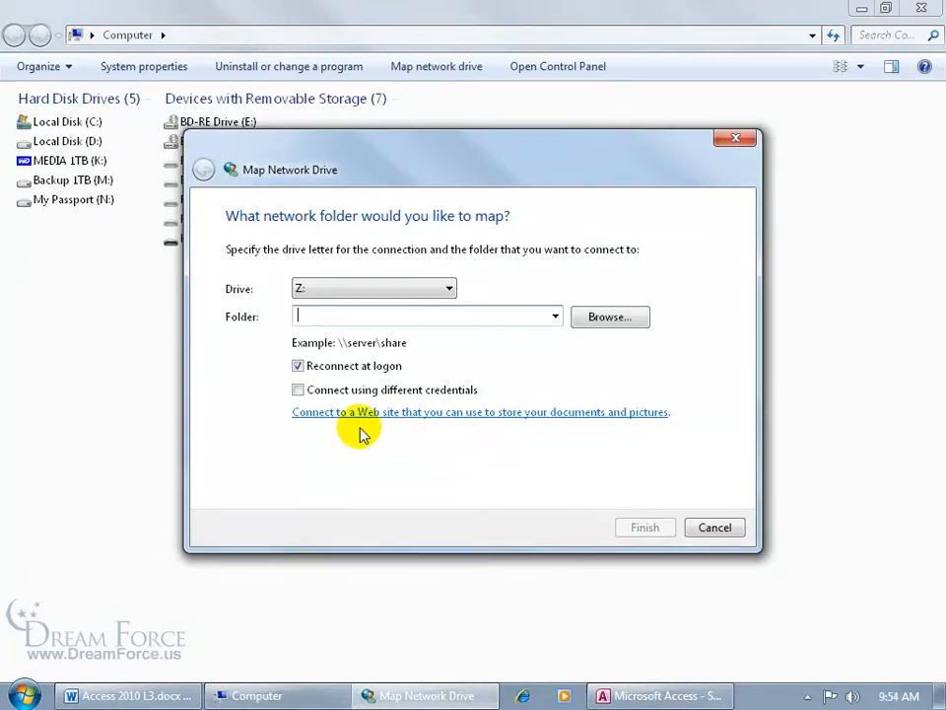
{"action": "left_click", "coordinate": [425, 413]}
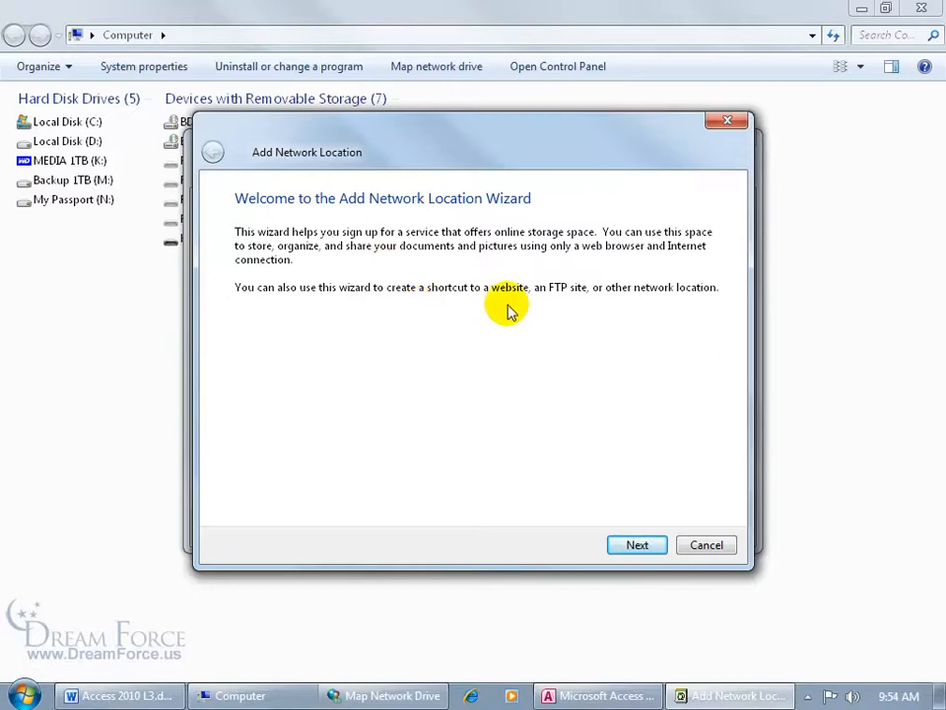
{"action": "left_click", "coordinate": [636, 544]}
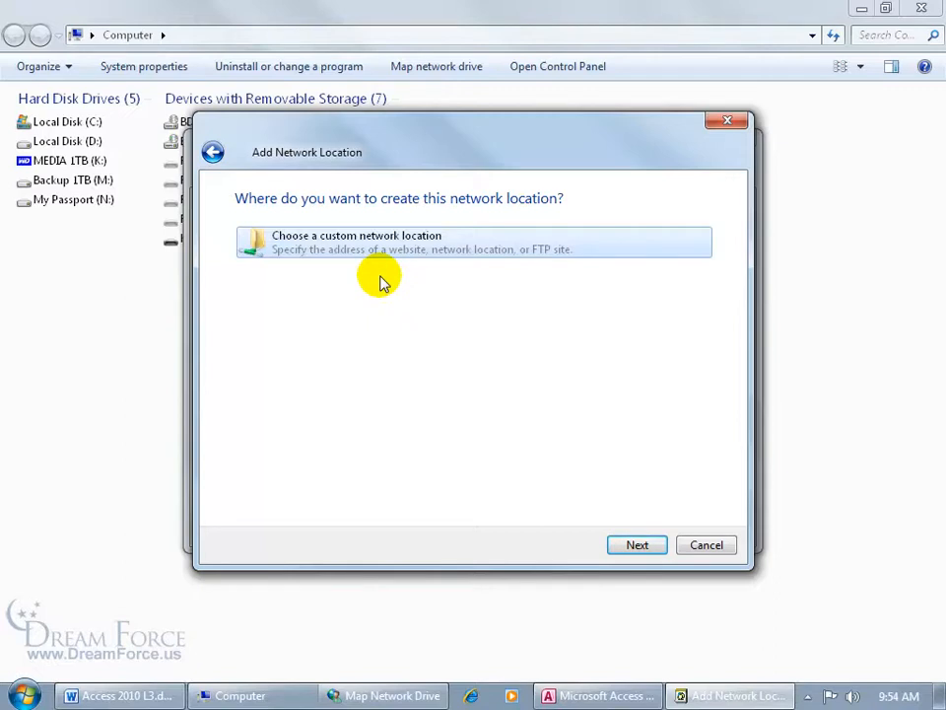
{"action": "left_click", "coordinate": [636, 543]}
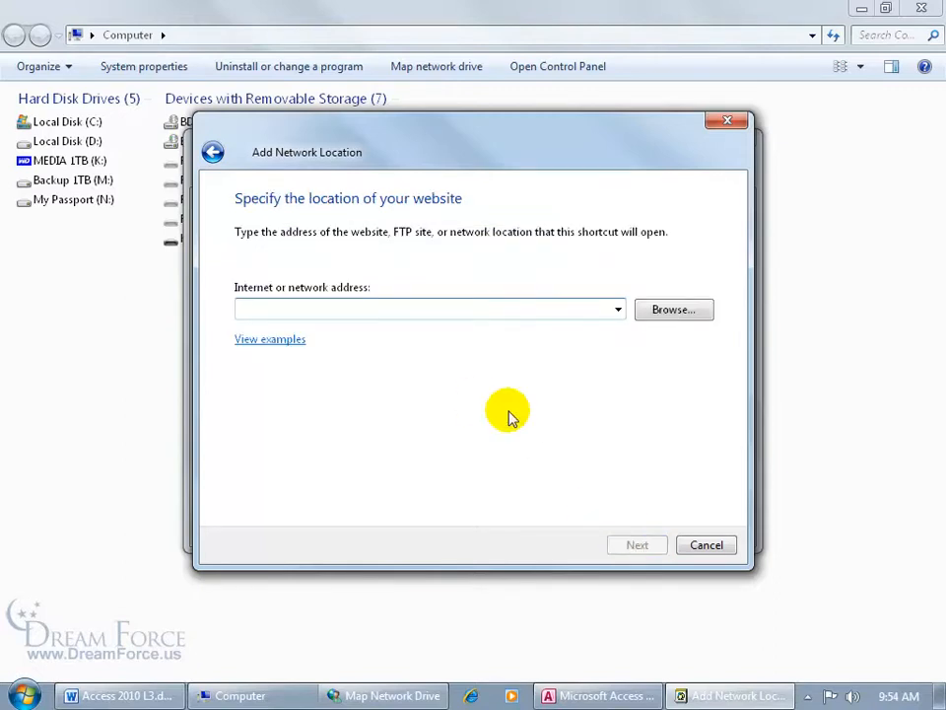
{"action": "type", "text": "http://sharepoint.kkershaw.com/"}
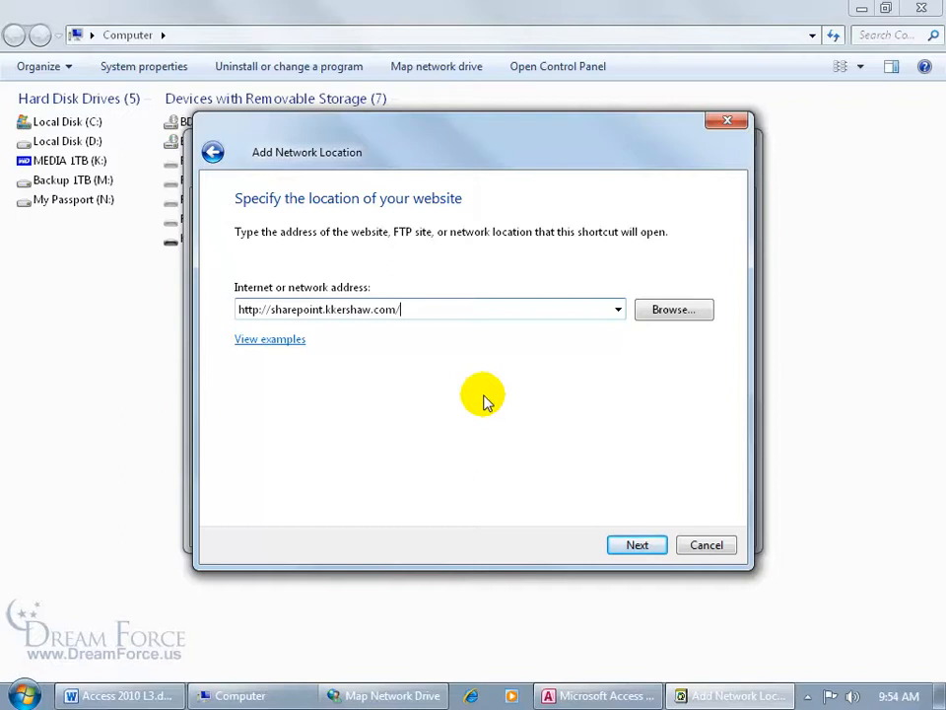
{"action": "left_click", "coordinate": [637, 545]}
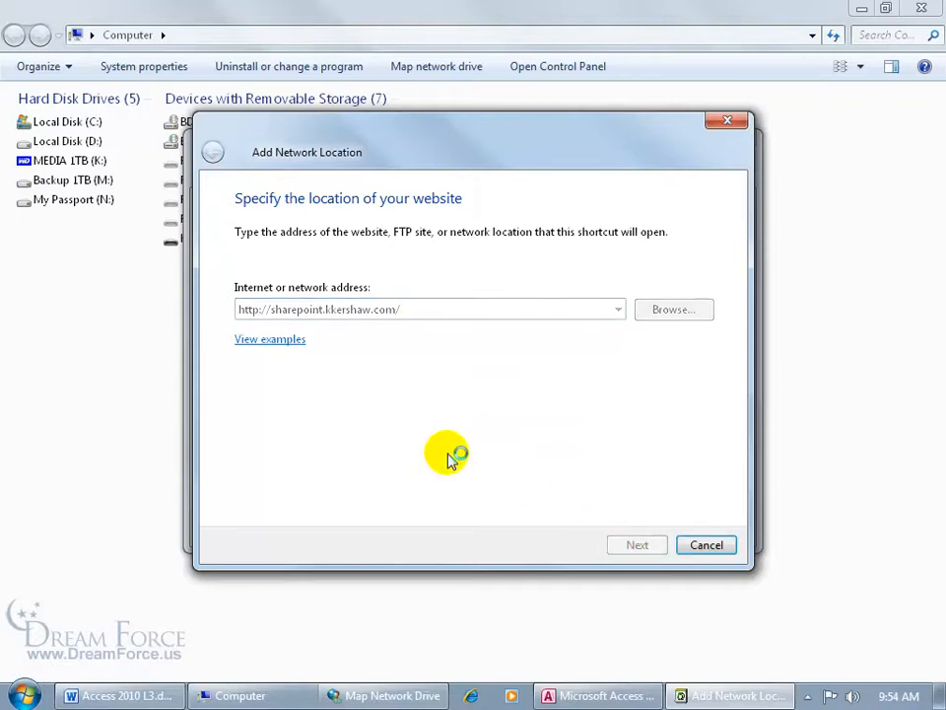
{"action": "left_click", "coordinate": [424, 335]}
{"action": "type", "text": "•••••••"}
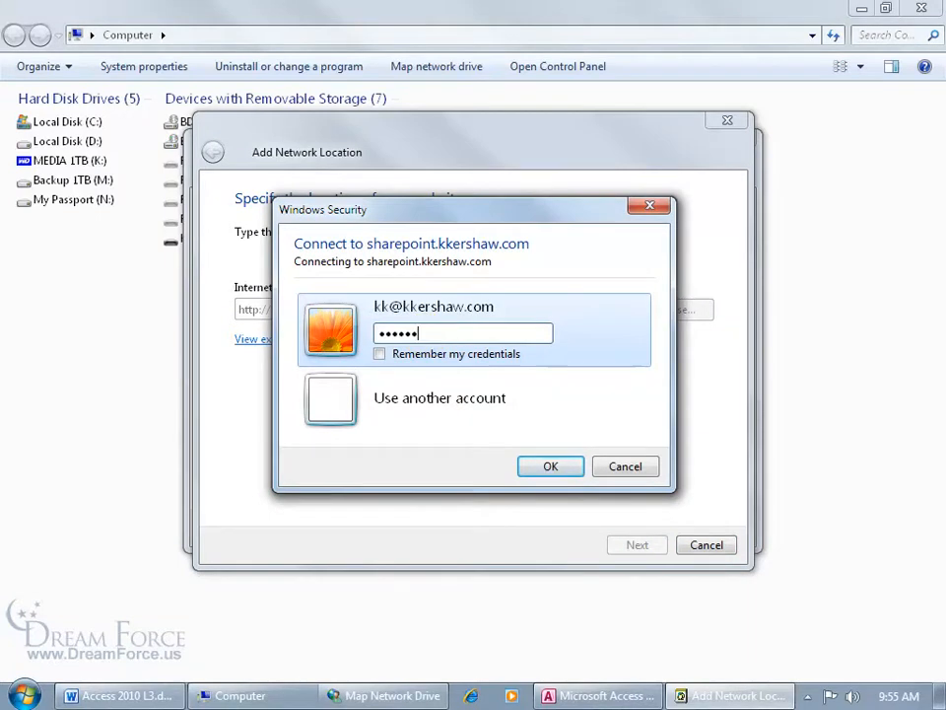
Sign in with remembered credentials and finish the network location under its suggested name
{"action": "left_click", "coordinate": [380, 354]}
{"action": "left_click", "coordinate": [551, 467]}
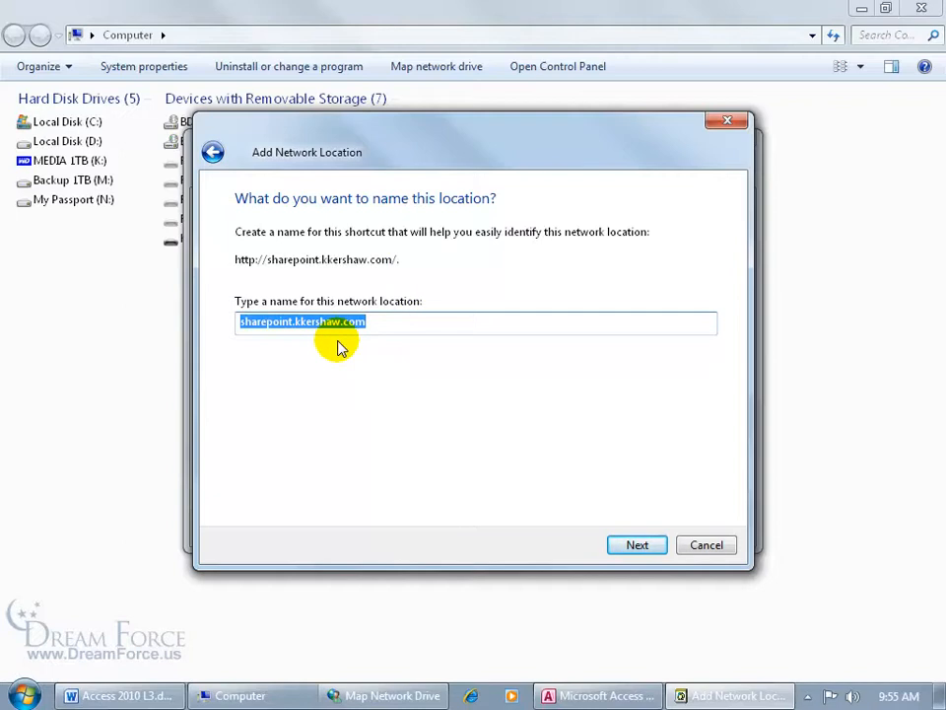
{"action": "left_click", "coordinate": [636, 545]}
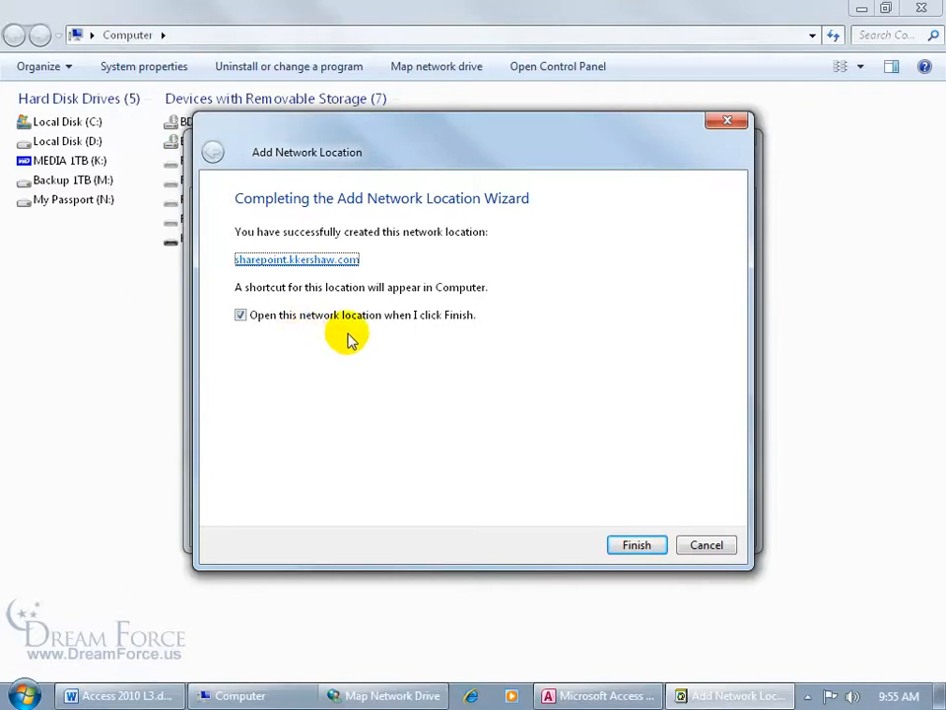
{"action": "left_click", "coordinate": [611, 545]}
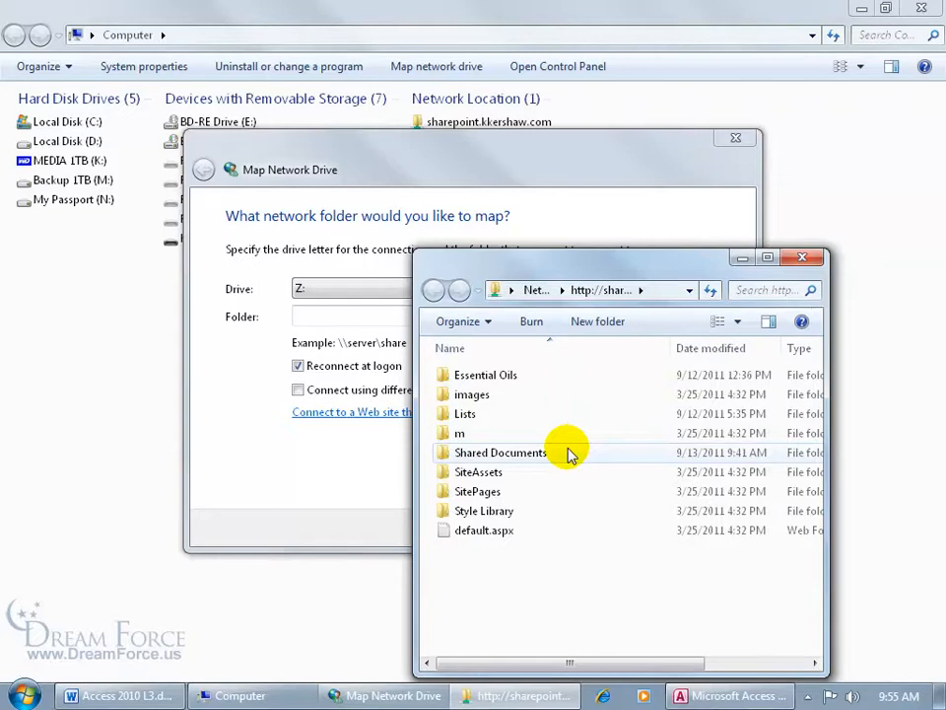
Close the folder window, cancel Map Network Drive, open the sharepoint.kkershaw.com location, then close Explorer
{"action": "left_click", "coordinate": [809, 257]}
{"action": "left_click", "coordinate": [710, 532]}
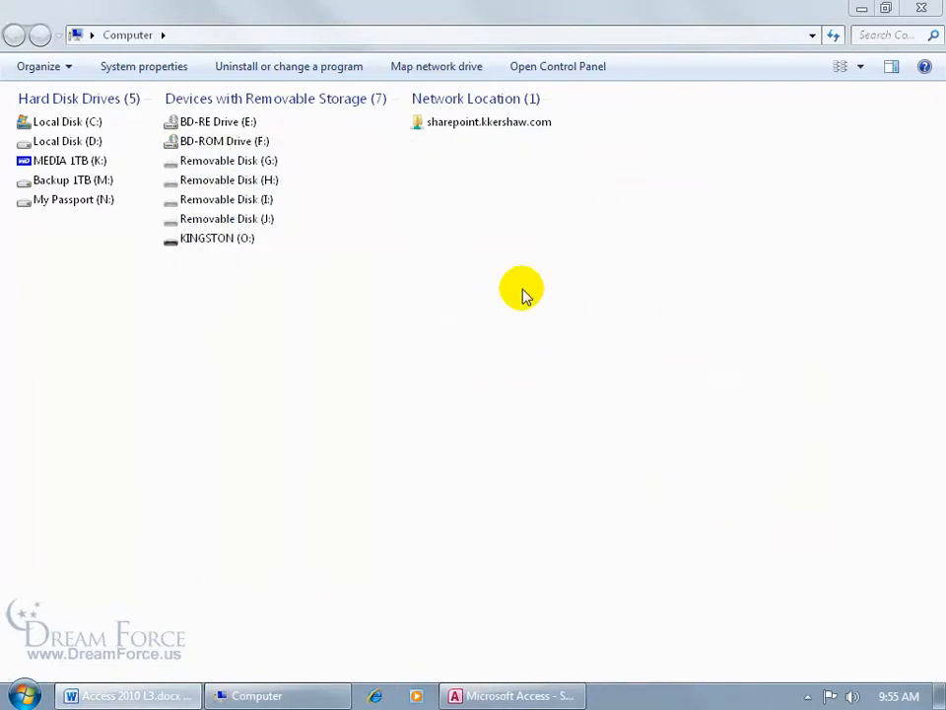
{"action": "double_click", "coordinate": [461, 121]}
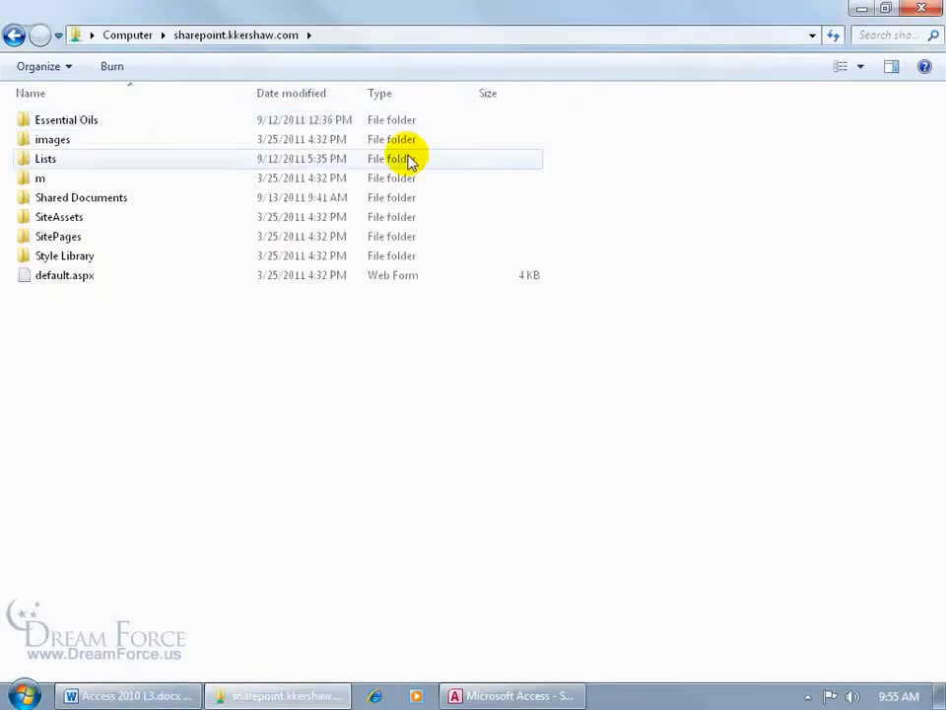
{"action": "left_click", "coordinate": [928, 9]}
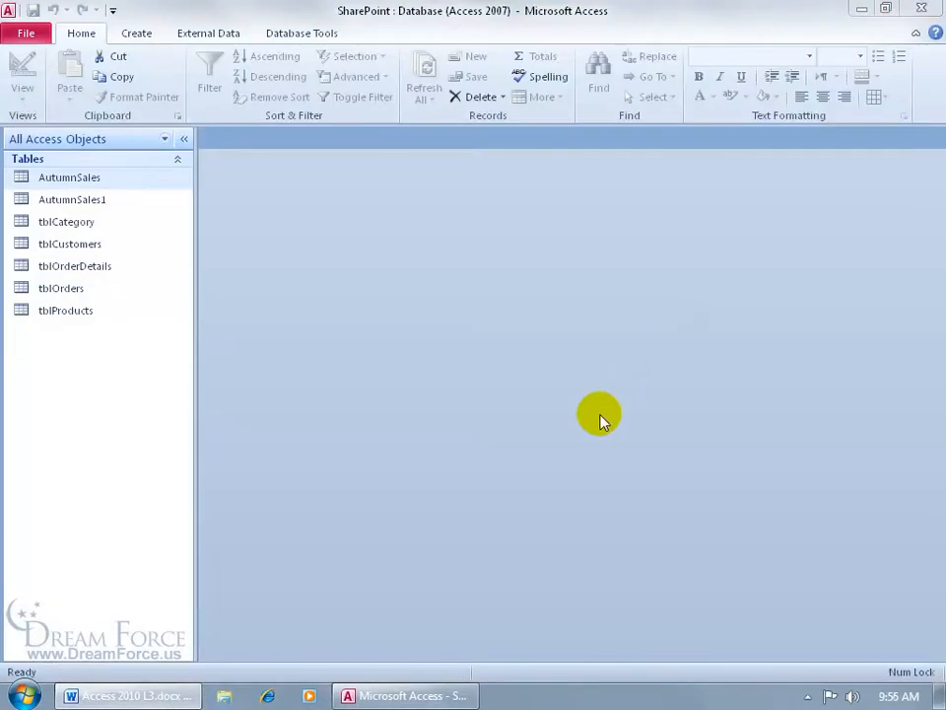
Start saving the database to SharePoint and open the sharepoint.kkershaw.com network shortcut
{"action": "left_click", "coordinate": [26, 31]}
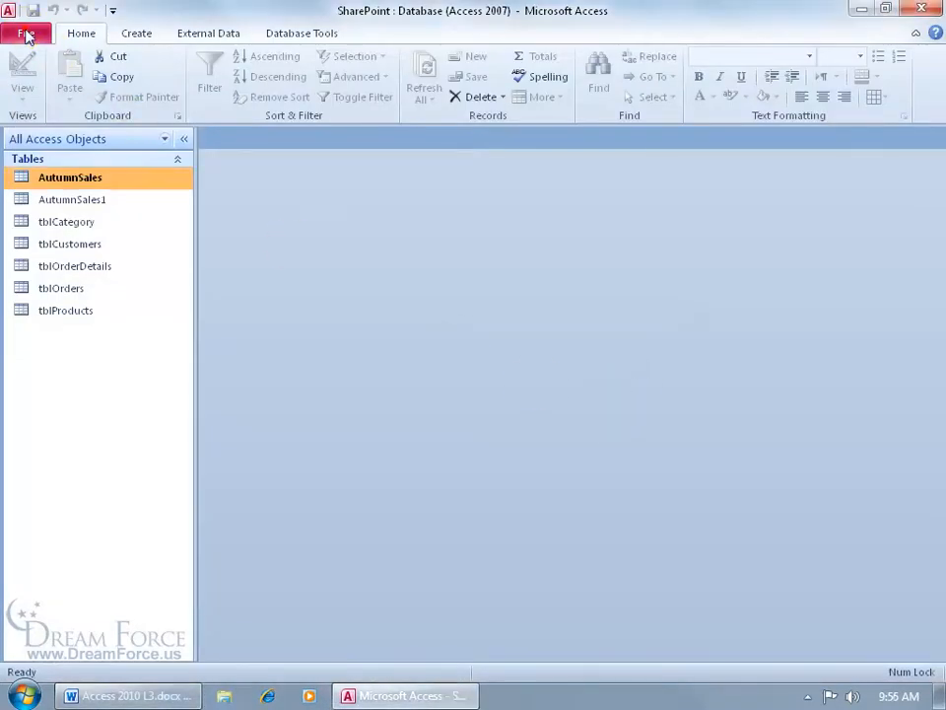
{"action": "left_click", "coordinate": [106, 441]}
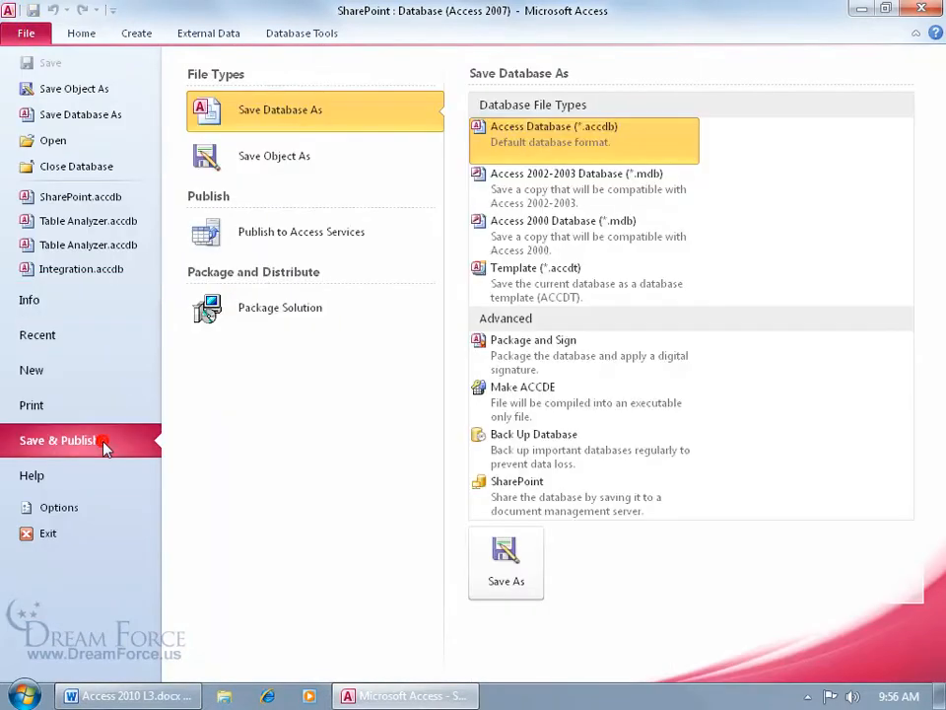
{"action": "double_click", "coordinate": [496, 488]}
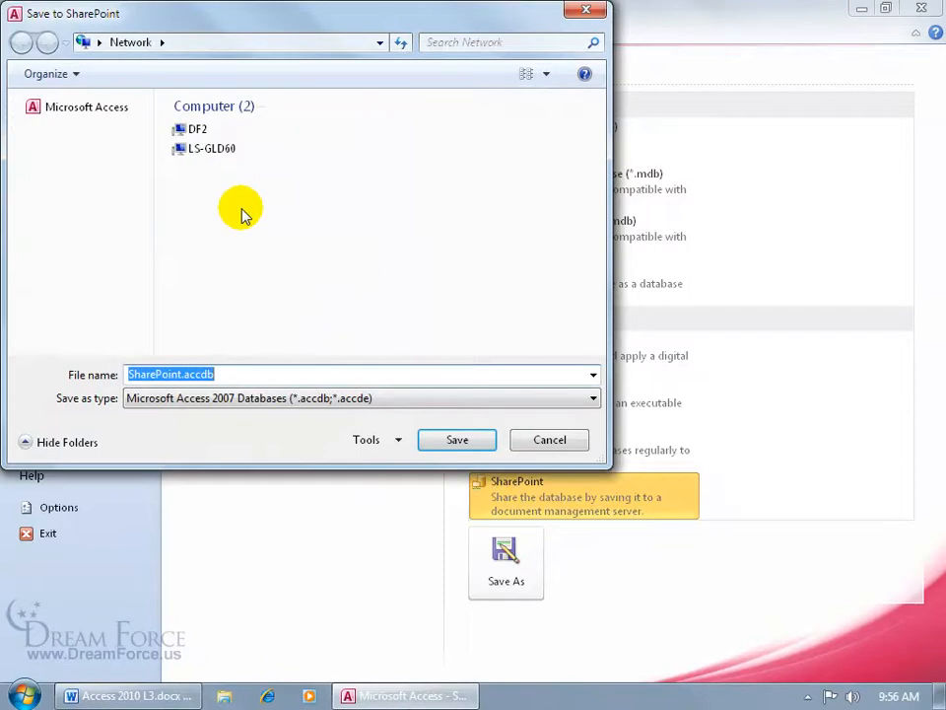
{"action": "left_click", "coordinate": [20, 109]}
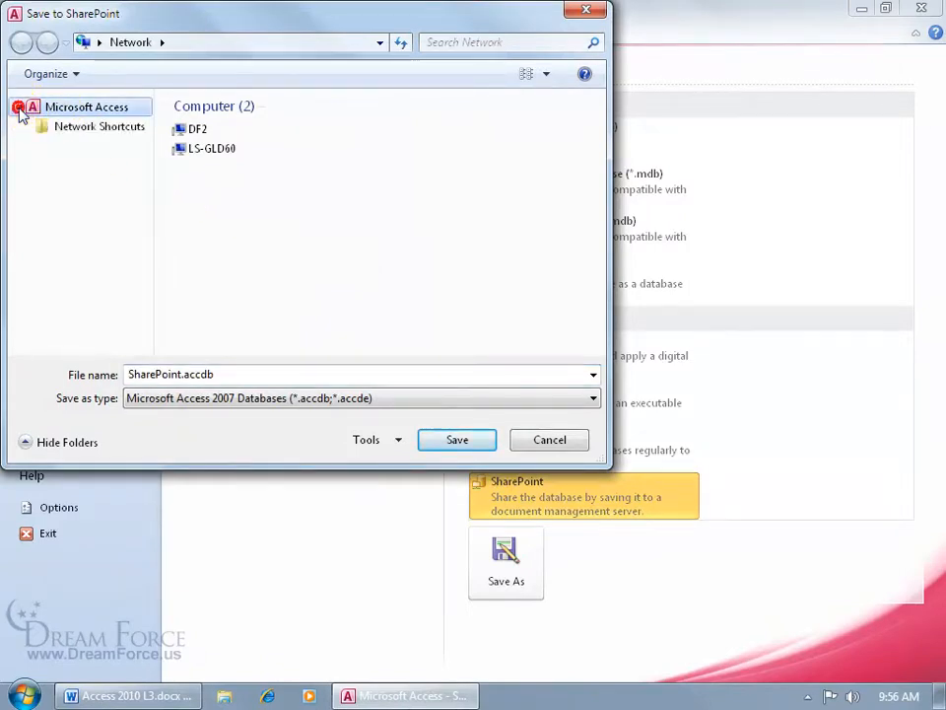
{"action": "left_click", "coordinate": [64, 138]}
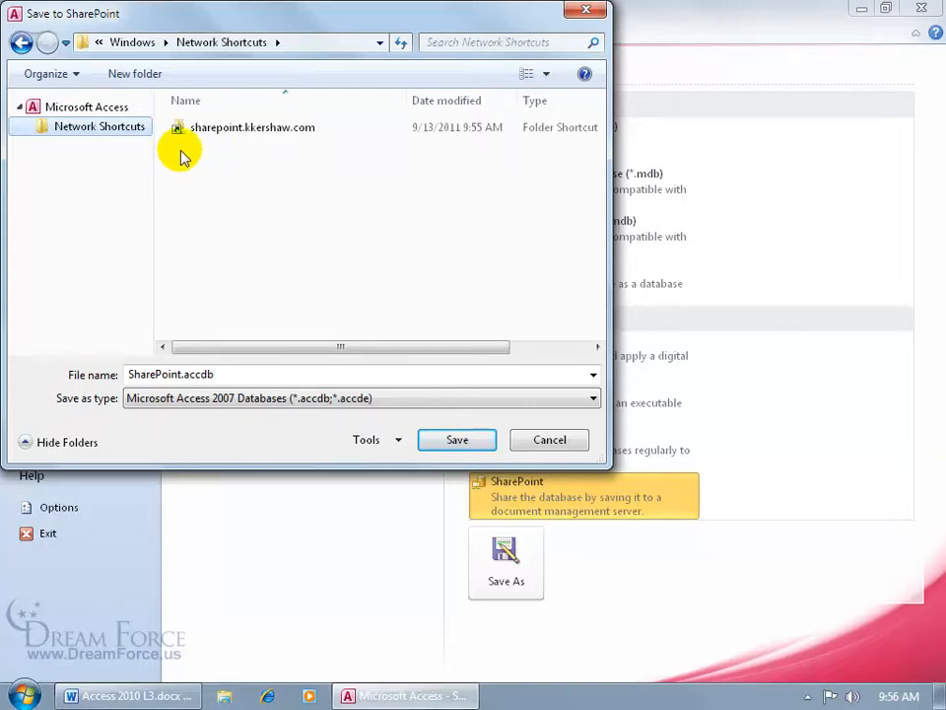
{"action": "double_click", "coordinate": [245, 137]}
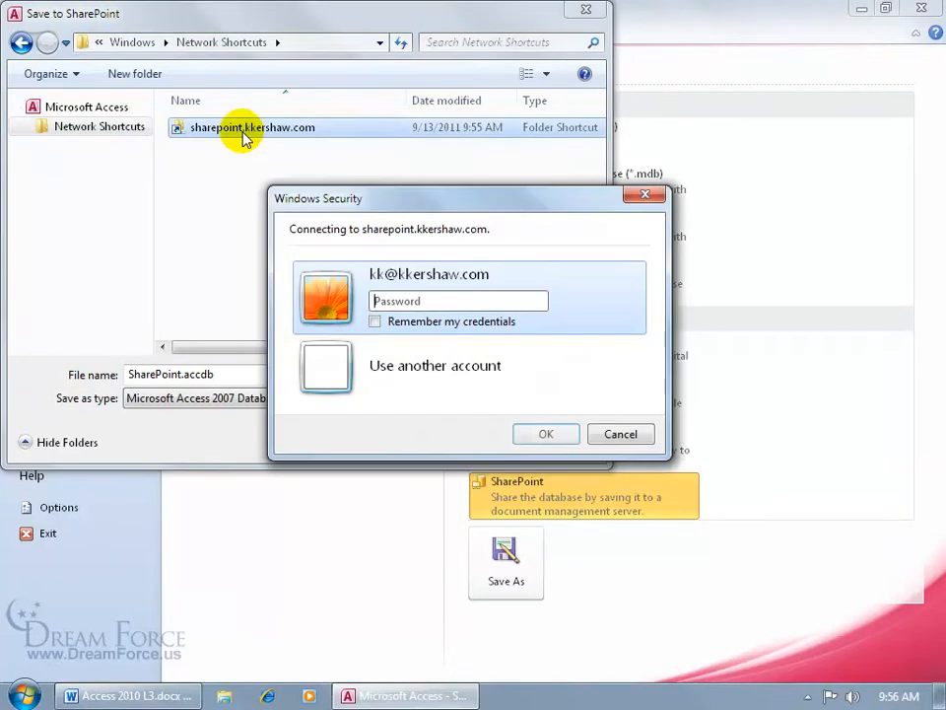
Sign in with remembered credentials and save SharePoint.accdb into the Shared Documents library
{"action": "left_click", "coordinate": [419, 301]}
{"action": "type", "text": "•"}
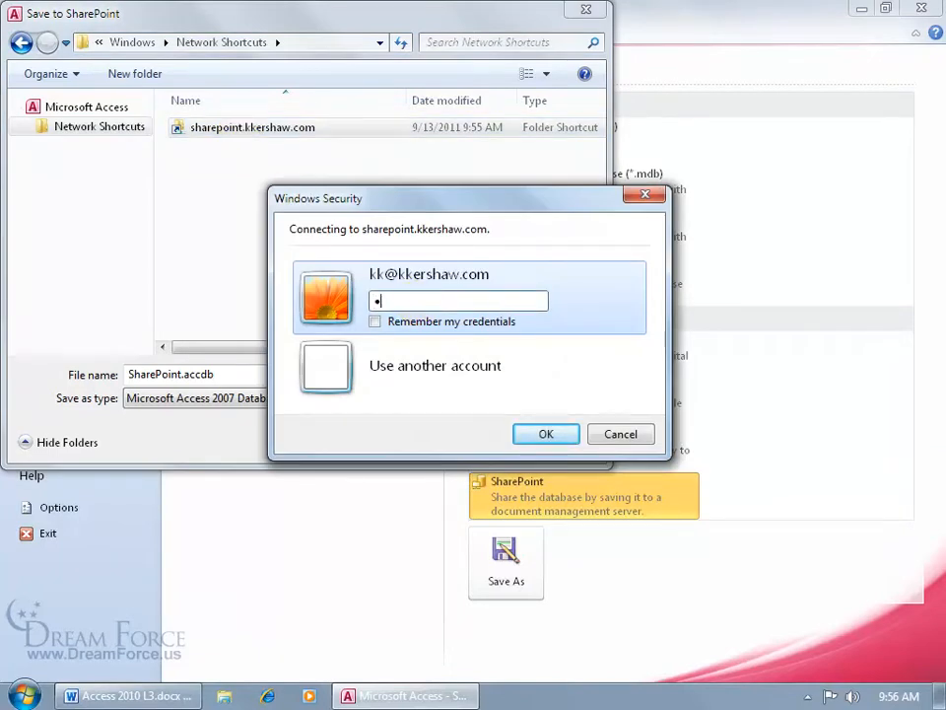
{"action": "type", "text": "••••••"}
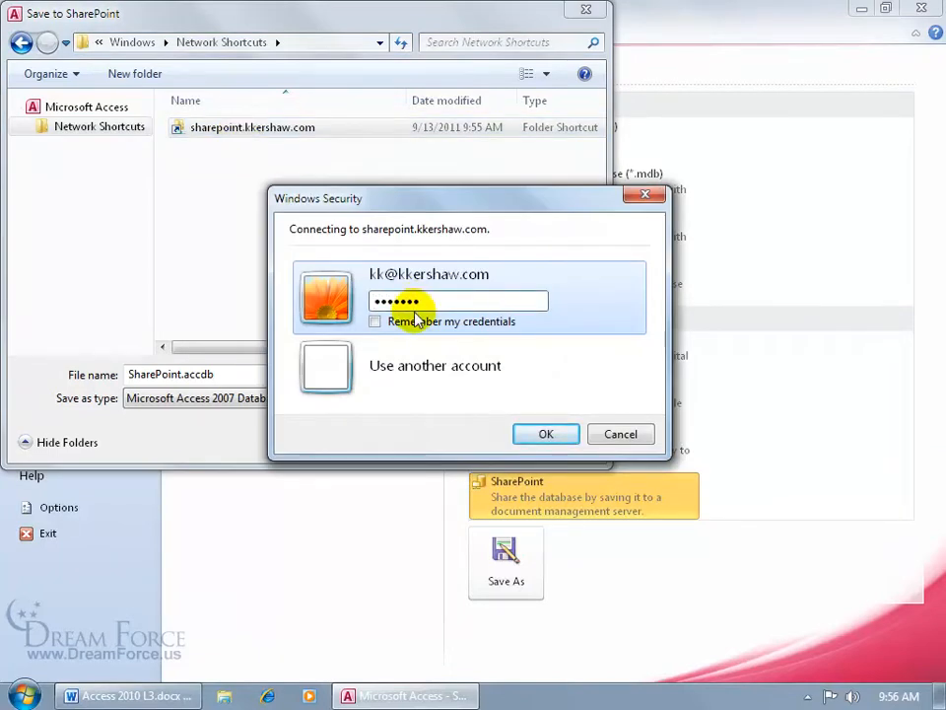
{"action": "left_click", "coordinate": [377, 324]}
{"action": "left_click", "coordinate": [545, 434]}
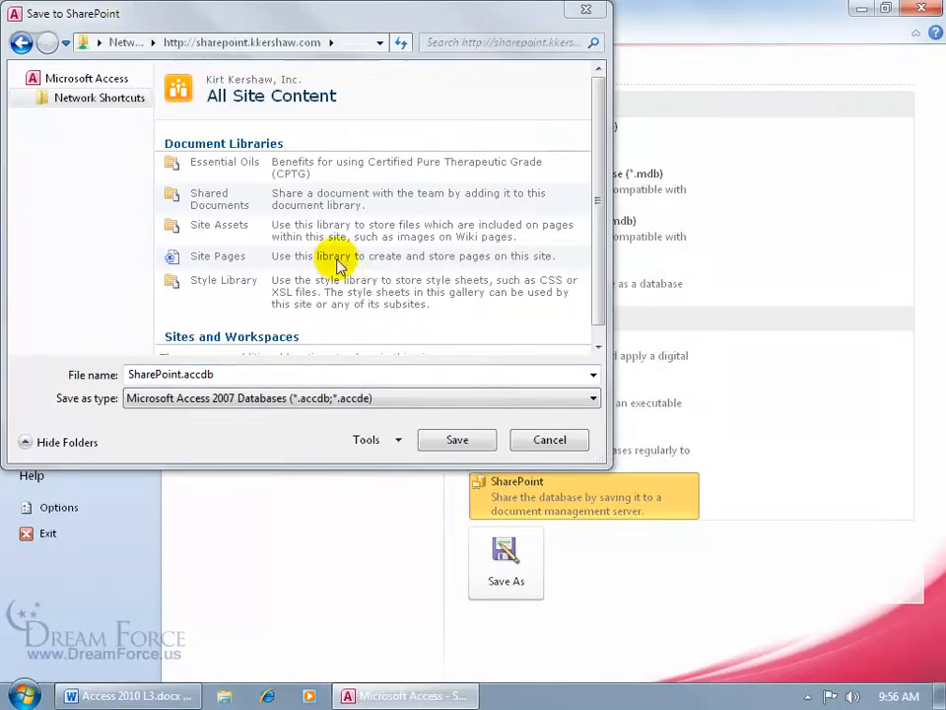
{"action": "left_click", "coordinate": [246, 211]}
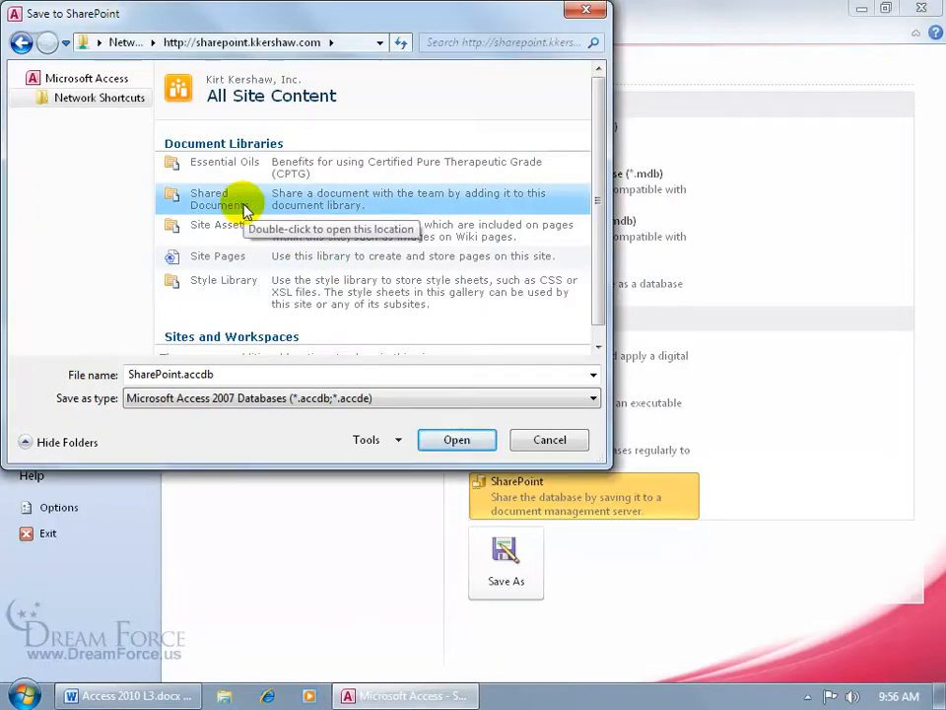
{"action": "double_click", "coordinate": [246, 211]}
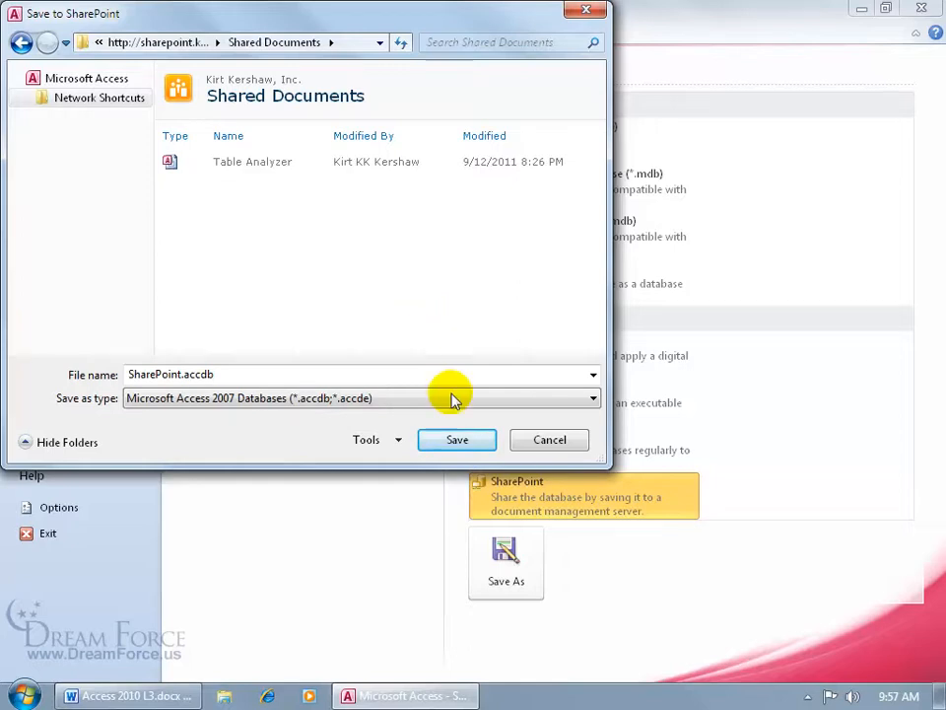
{"action": "left_click", "coordinate": [459, 440]}
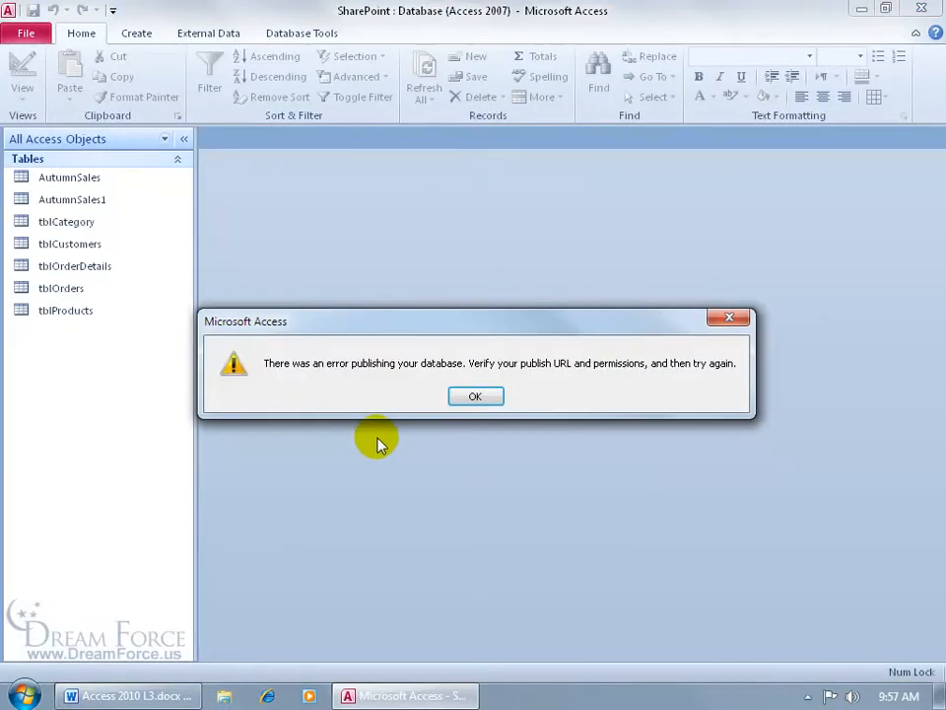
Dismiss the publishing error and start entering a web address in Internet Explorer
{"action": "left_click", "coordinate": [476, 397]}
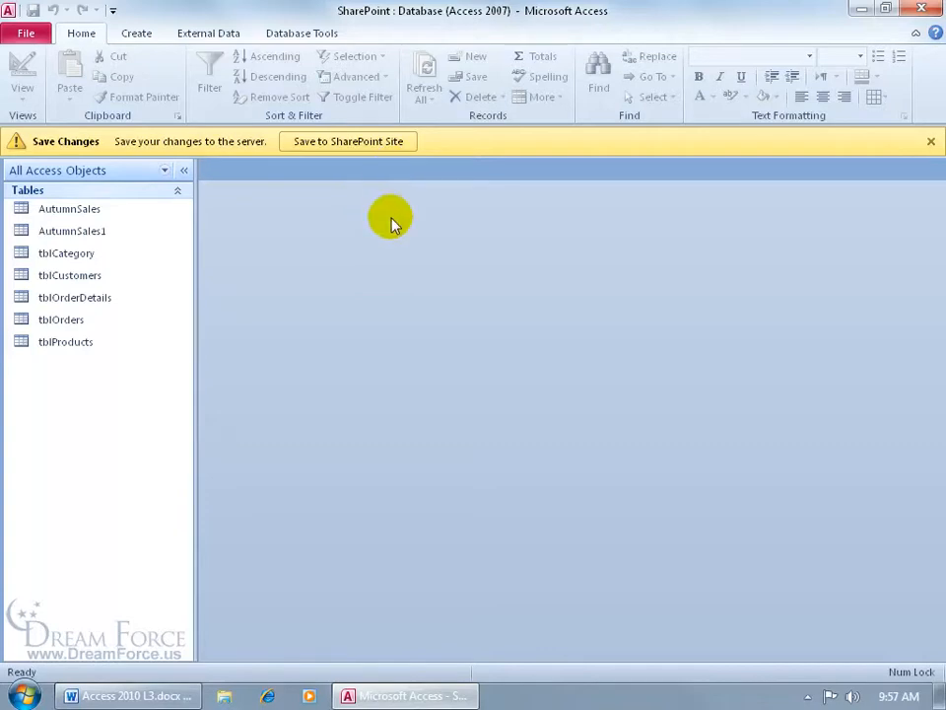
{"action": "left_click", "coordinate": [271, 695]}
{"action": "left_click", "coordinate": [256, 39]}
{"action": "type", "text": "http://sa"}
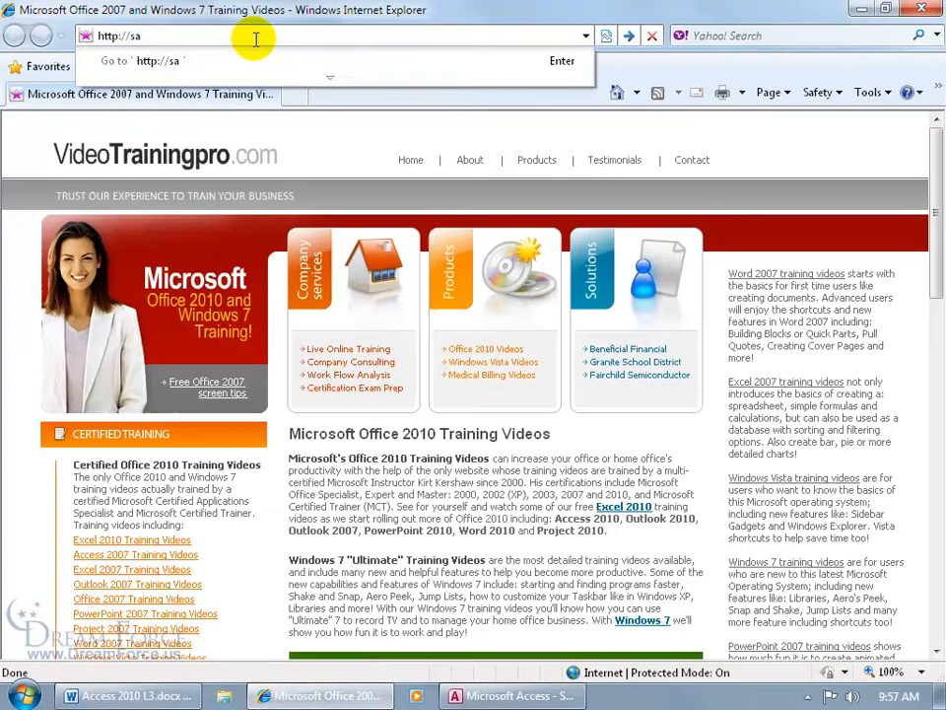
{"action": "key", "text": "BackSpace"}
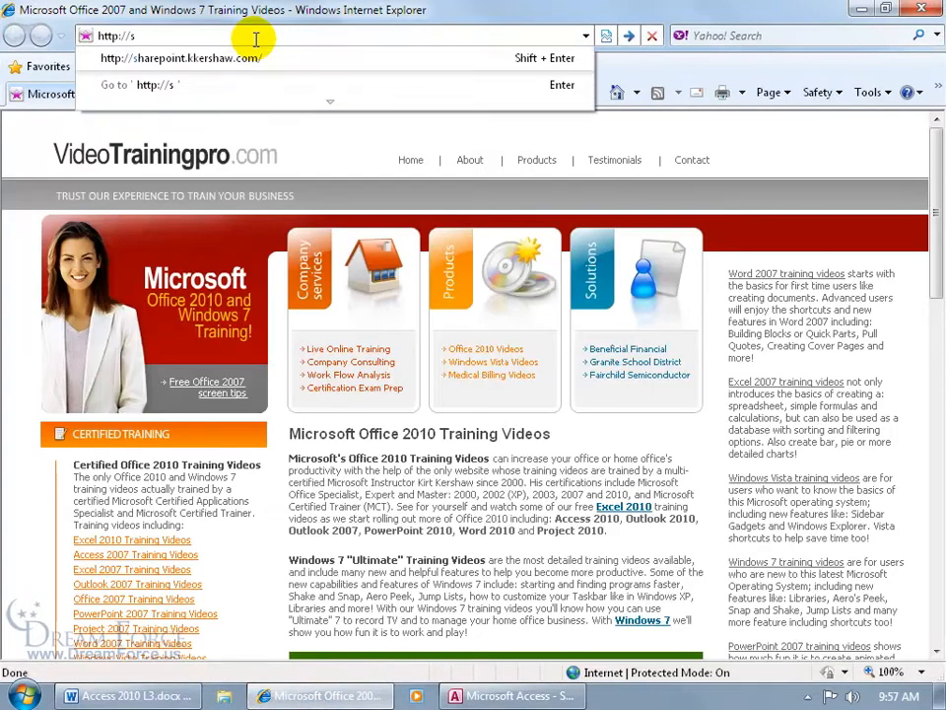
{"action": "key", "text": "Down"}
{"action": "key", "text": "Return"}
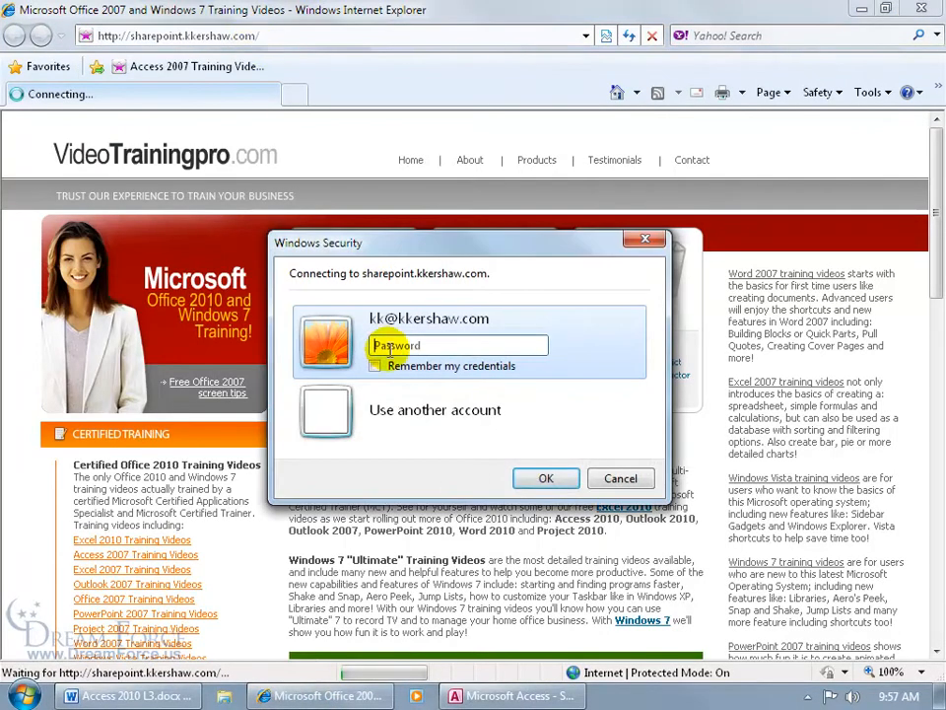
{"action": "type", "text": "passw0r"}
{"action": "left_click", "coordinate": [375, 366]}
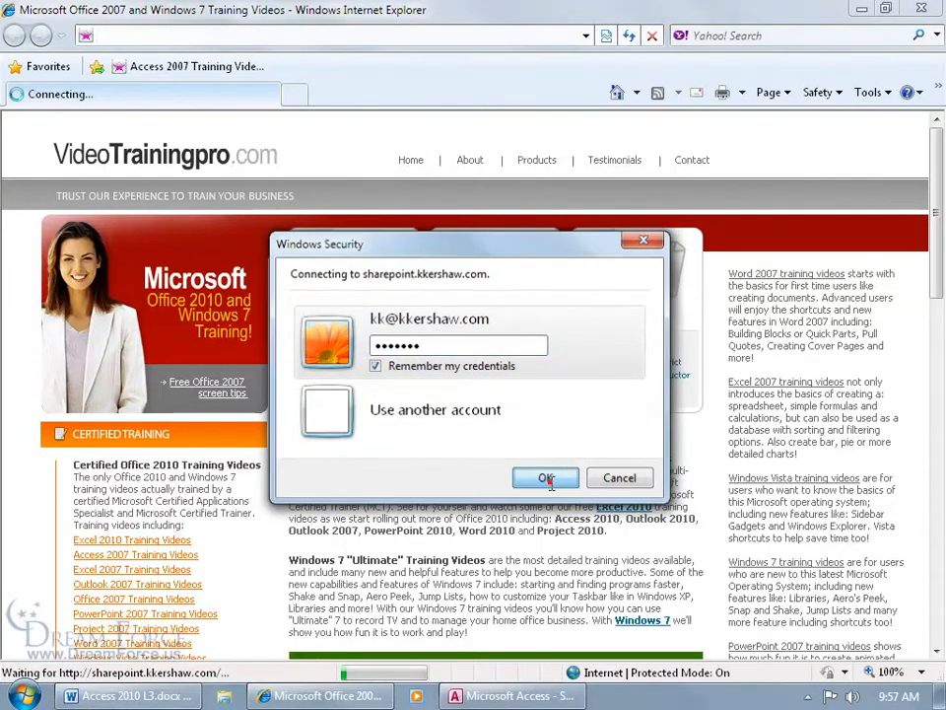
{"action": "left_click", "coordinate": [546, 480]}
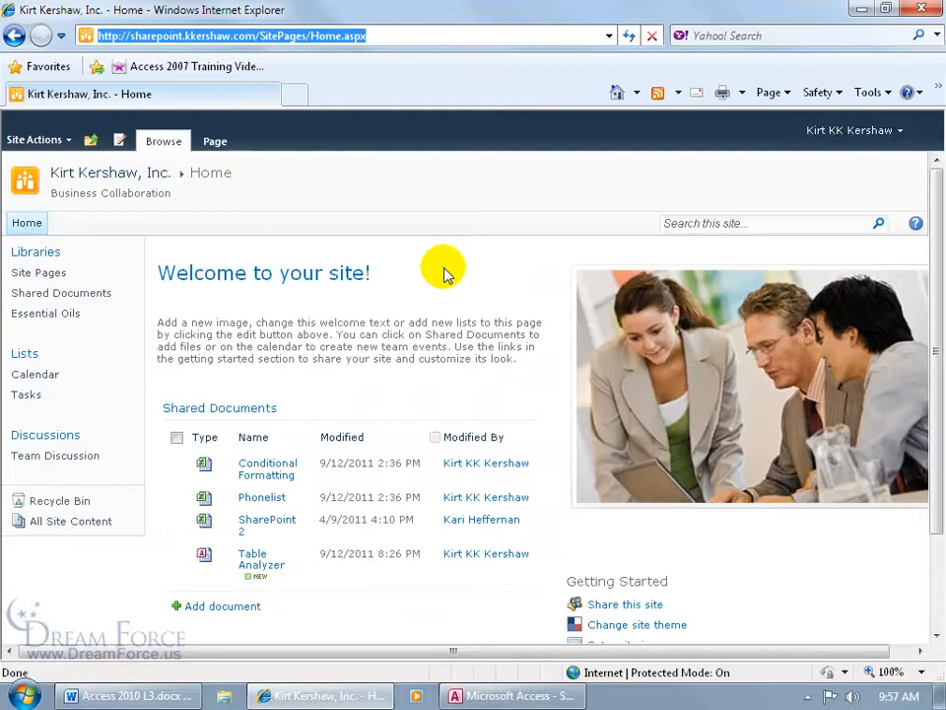
{"action": "left_click", "coordinate": [517, 696]}
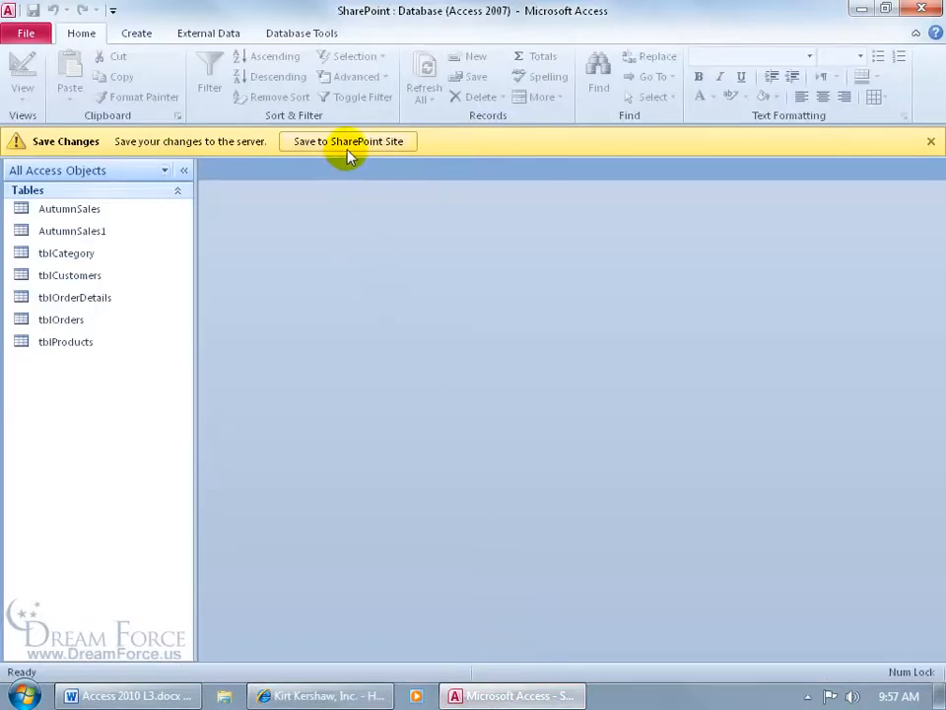
Start saving the database to SharePoint and open the sharepoint.kkershaw.com network shortcut
{"action": "left_click", "coordinate": [35, 35]}
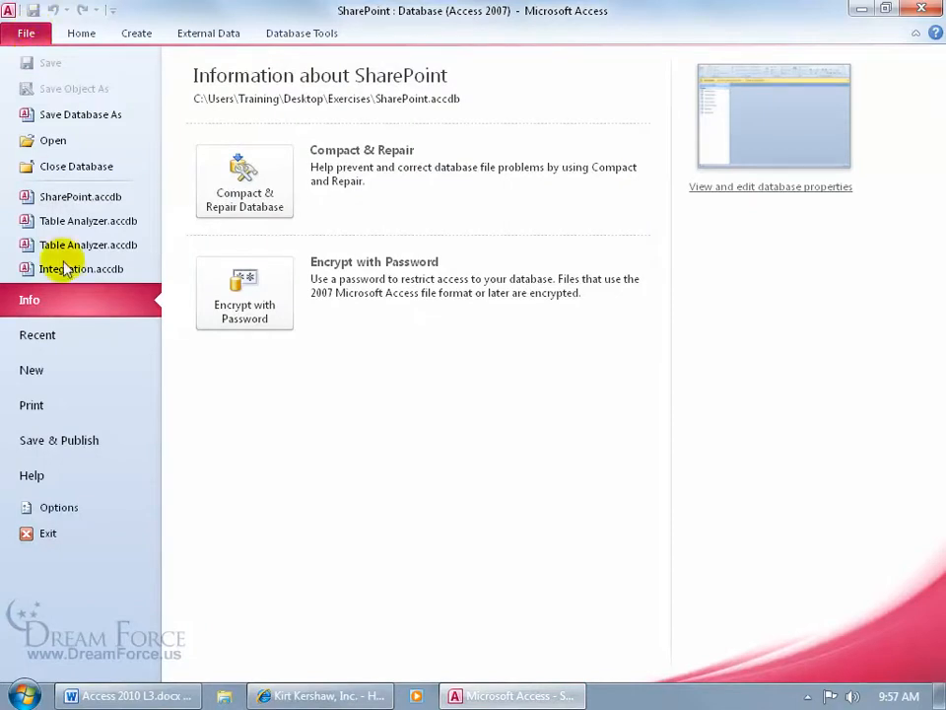
{"action": "left_click", "coordinate": [50, 440]}
{"action": "double_click", "coordinate": [502, 496]}
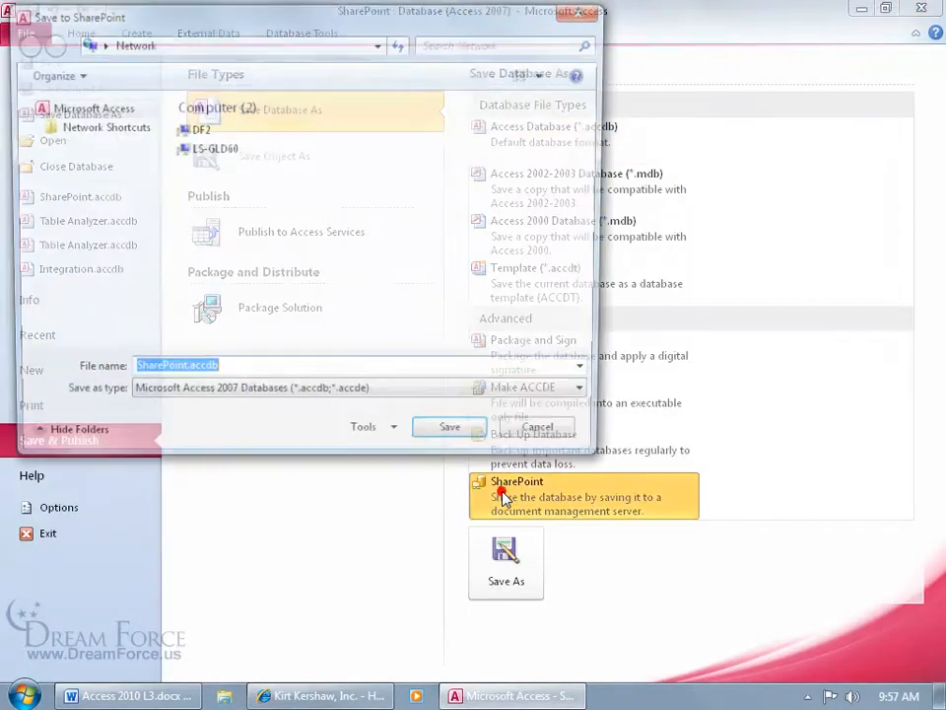
{"action": "left_click", "coordinate": [96, 131]}
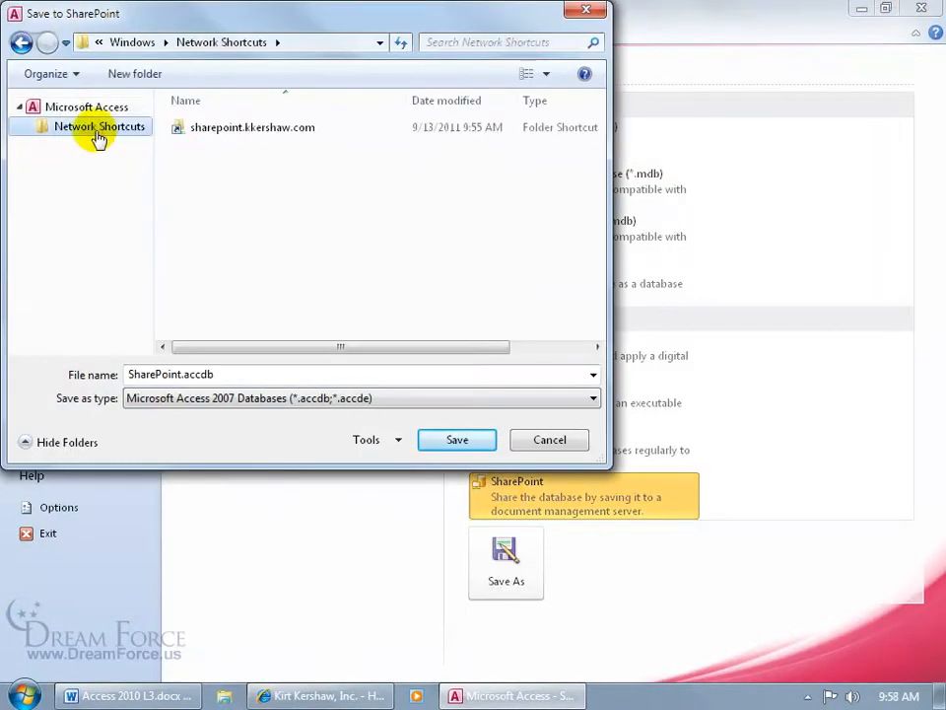
{"action": "double_click", "coordinate": [207, 127]}
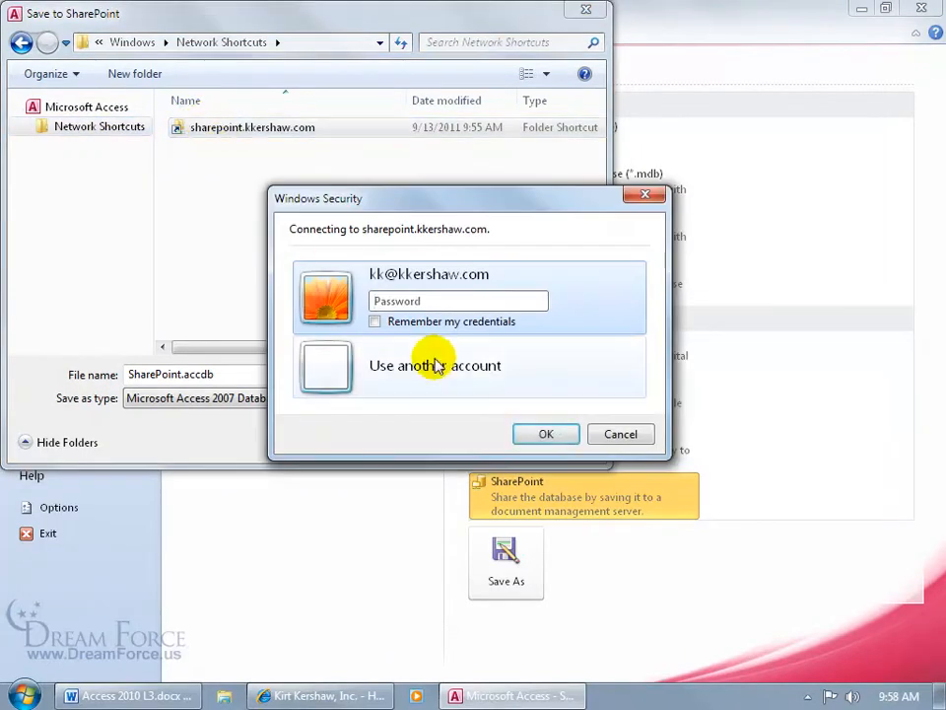
Enter the site password, keep credentials remembered, and save SharePoint.accdb into Shared Documents
{"action": "type", "text": "*******"}
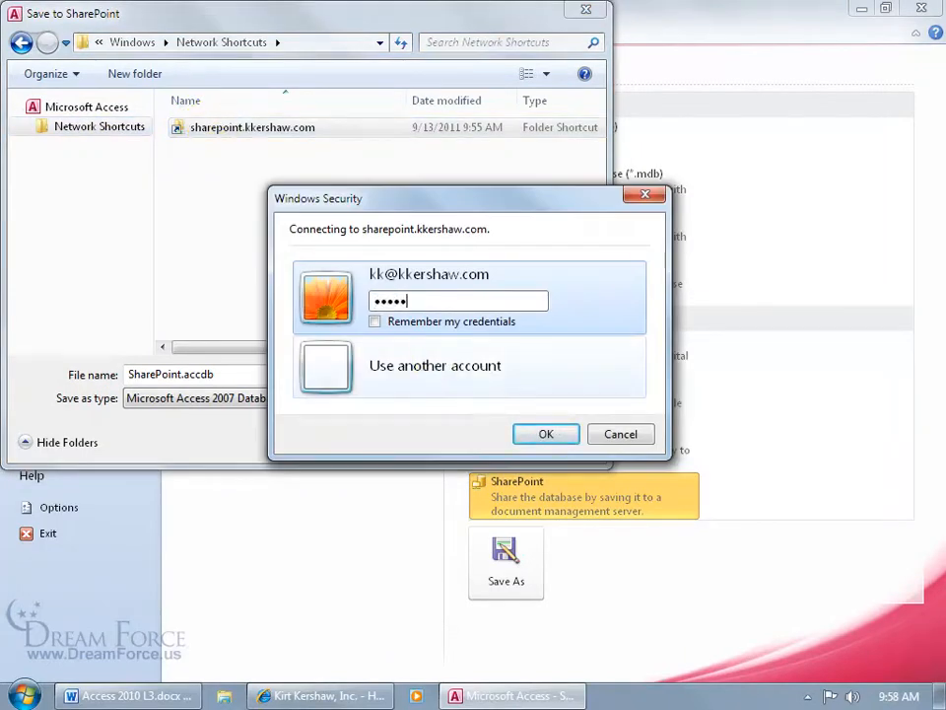
{"action": "left_click", "coordinate": [393, 325]}
{"action": "left_click", "coordinate": [540, 434]}
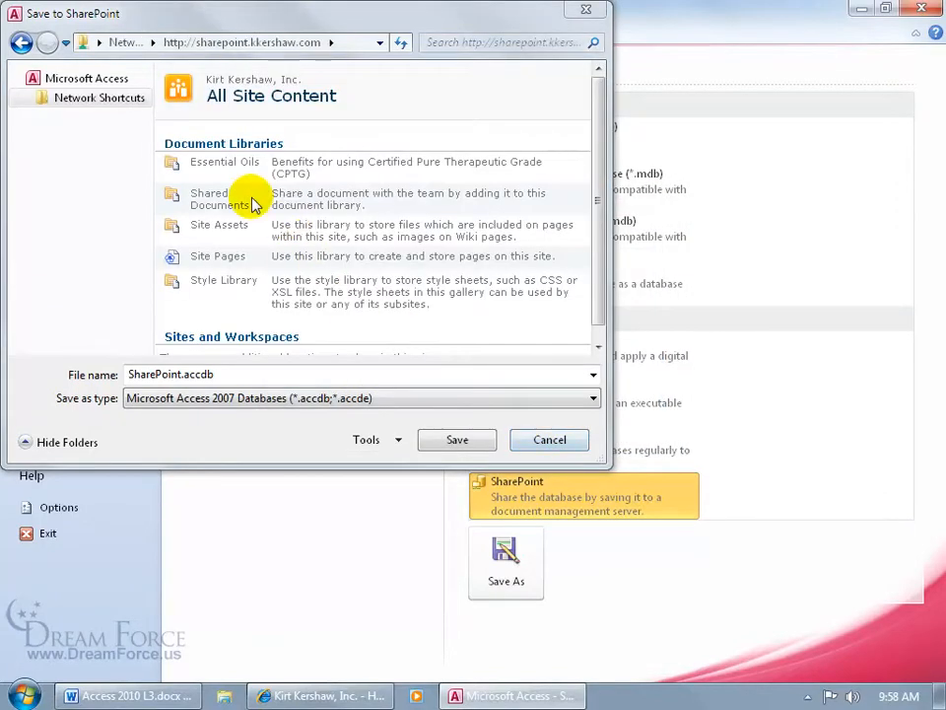
{"action": "left_click", "coordinate": [251, 199]}
{"action": "double_click", "coordinate": [251, 199]}
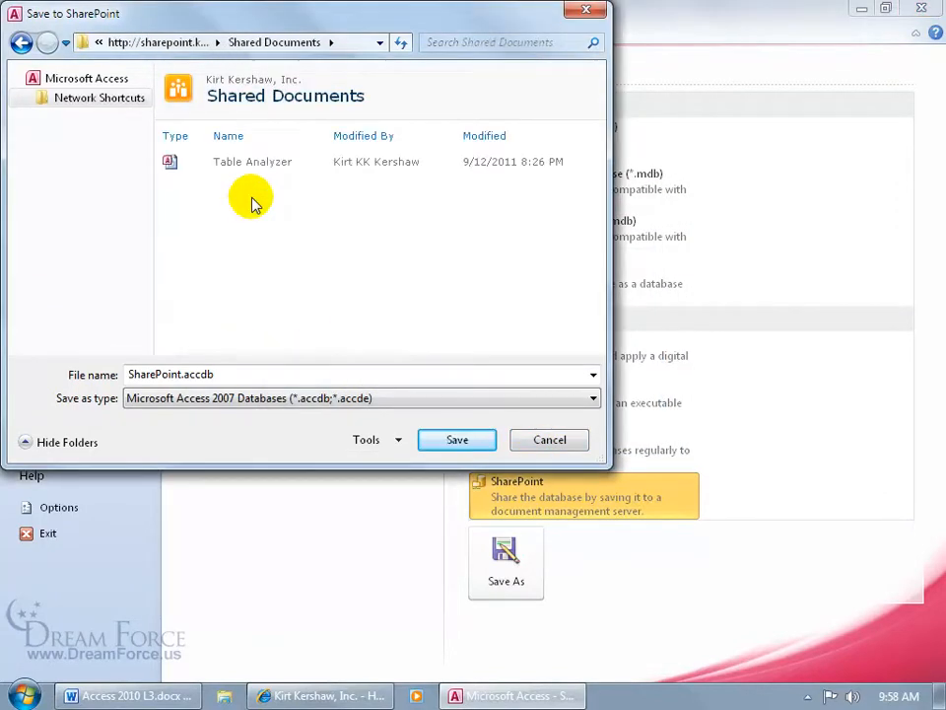
{"action": "left_click", "coordinate": [459, 440]}
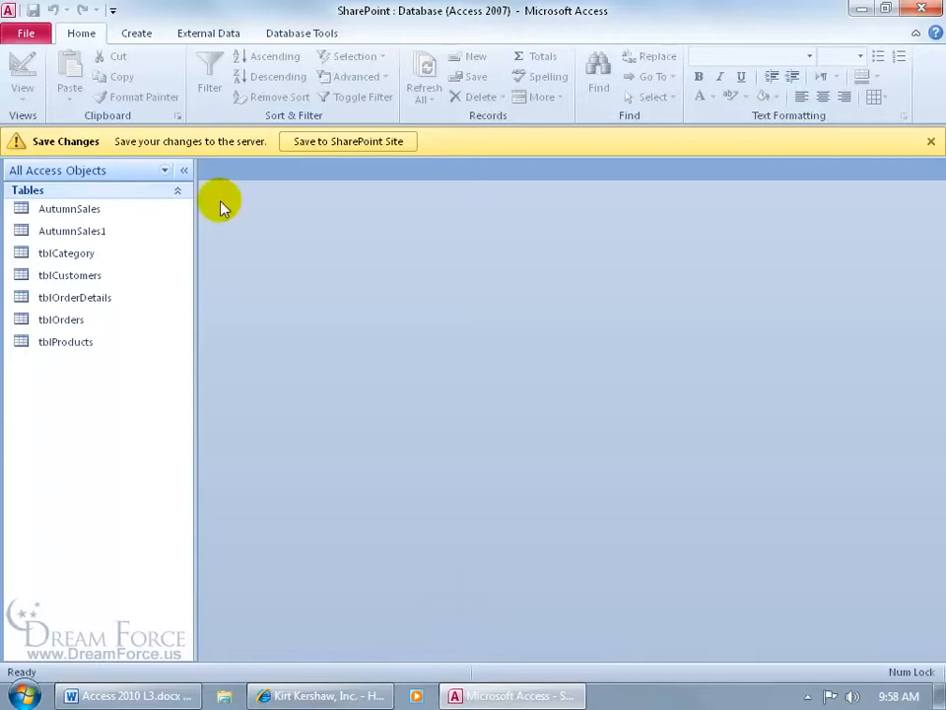
Verify the SharePoint database is in the site's Shared Documents library, then bring up the site in Internet Explorer
{"action": "left_click", "coordinate": [30, 36]}
{"action": "left_click", "coordinate": [29, 35]}
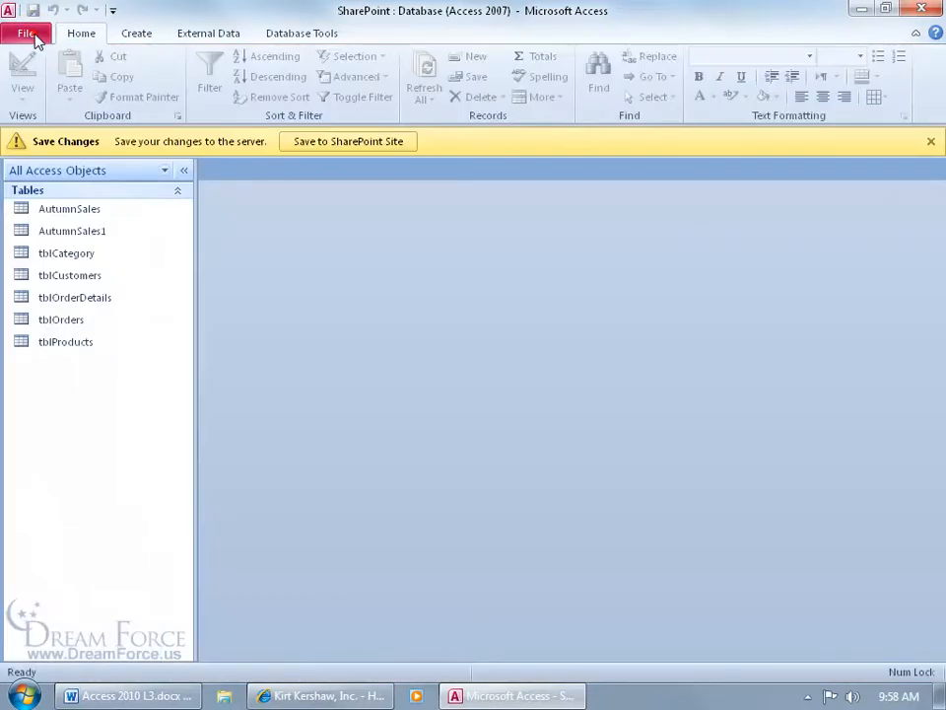
{"action": "left_click", "coordinate": [332, 143]}
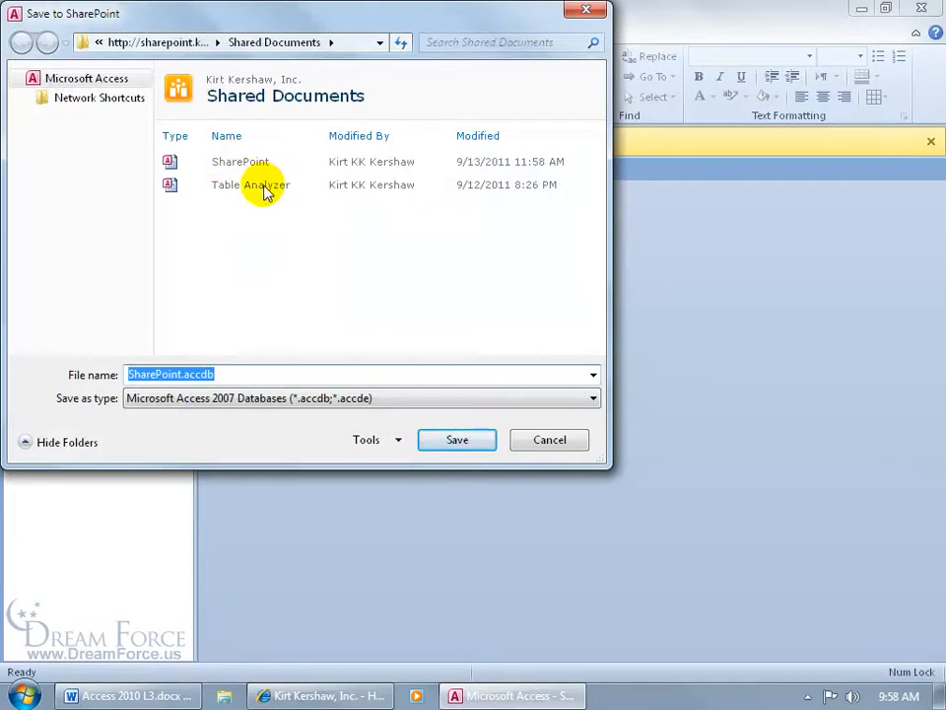
{"action": "left_click", "coordinate": [533, 441]}
{"action": "left_click", "coordinate": [370, 689]}
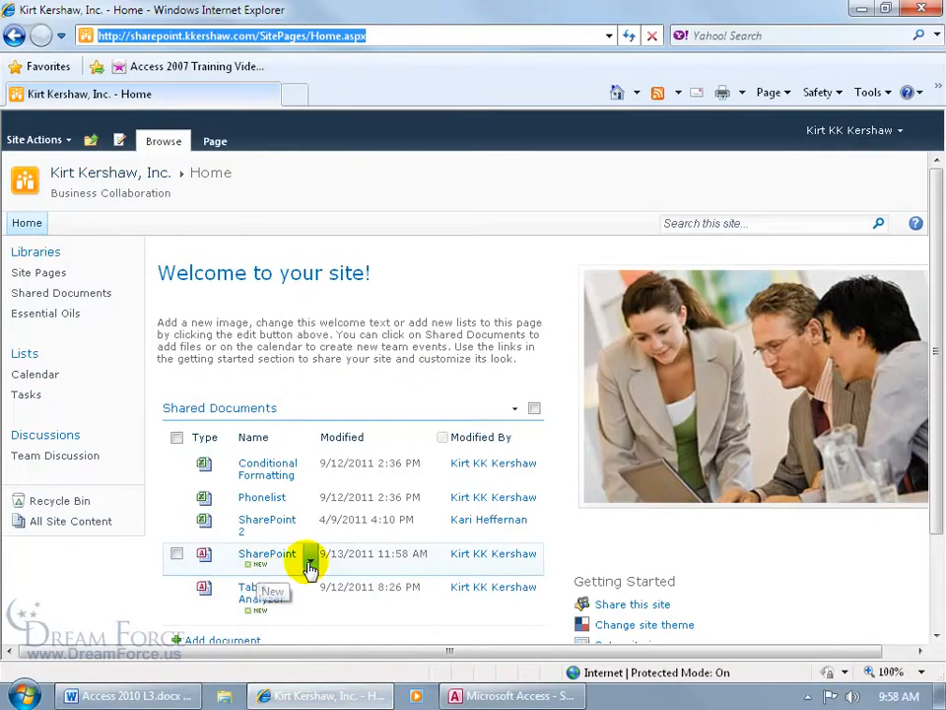
Close the running Access window and open SharePoint.accdb from Shared Documents for editing
{"action": "left_click", "coordinate": [270, 563]}
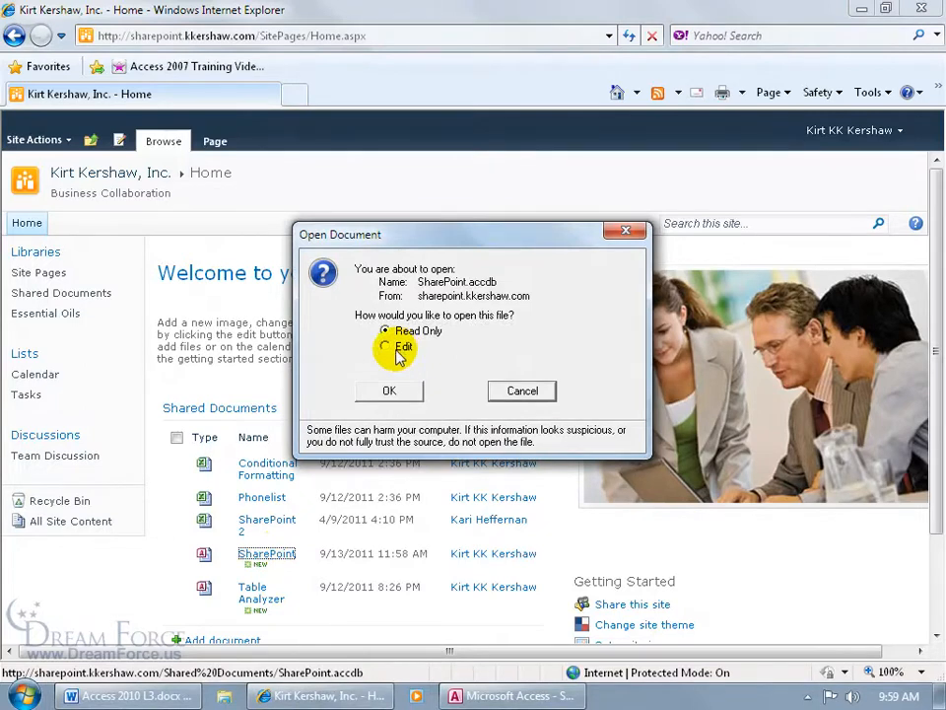
{"action": "right_click", "coordinate": [507, 695]}
{"action": "left_click", "coordinate": [498, 649]}
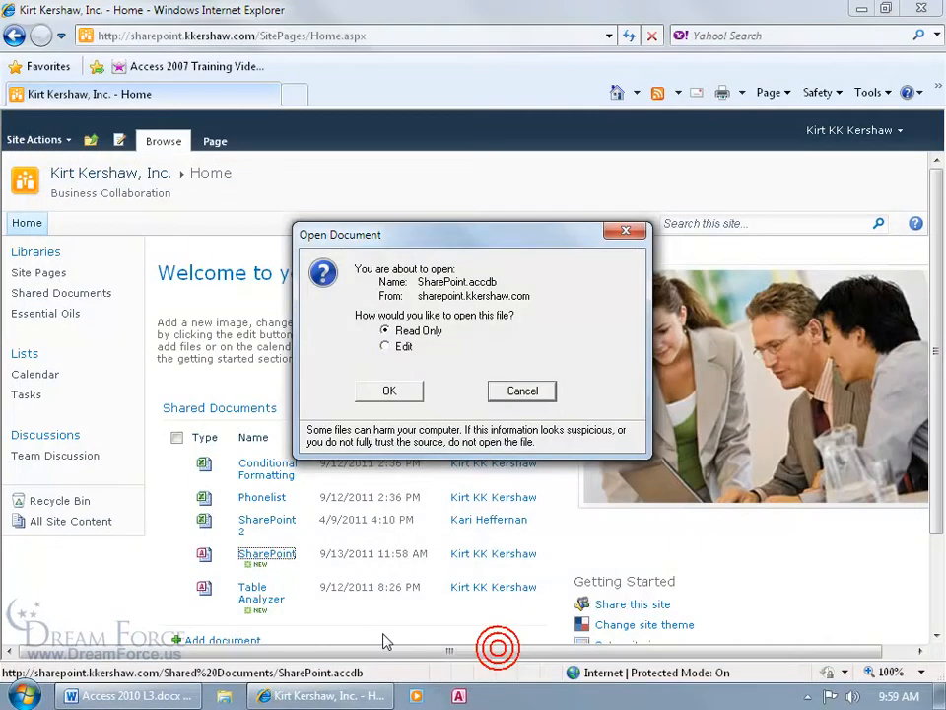
{"action": "left_click", "coordinate": [387, 347]}
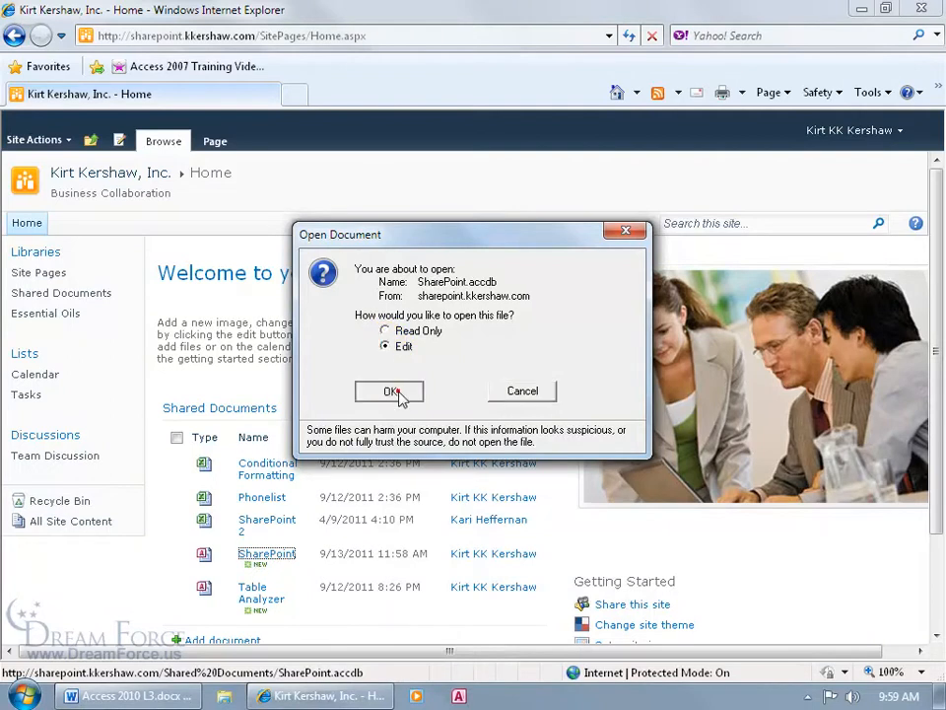
{"action": "left_click", "coordinate": [389, 388]}
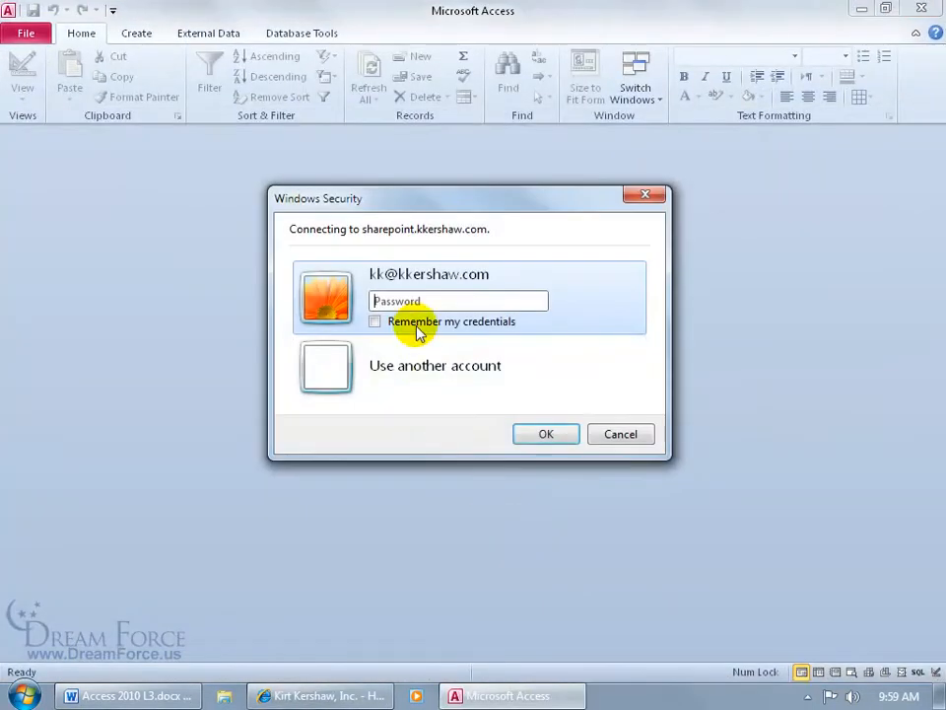
Sign in to the SharePoint site with the account password, remembering credentials, and save a local copy to the Desktop
{"action": "type", "text": "•••••••"}
{"action": "left_click", "coordinate": [394, 323]}
{"action": "left_click", "coordinate": [558, 436]}
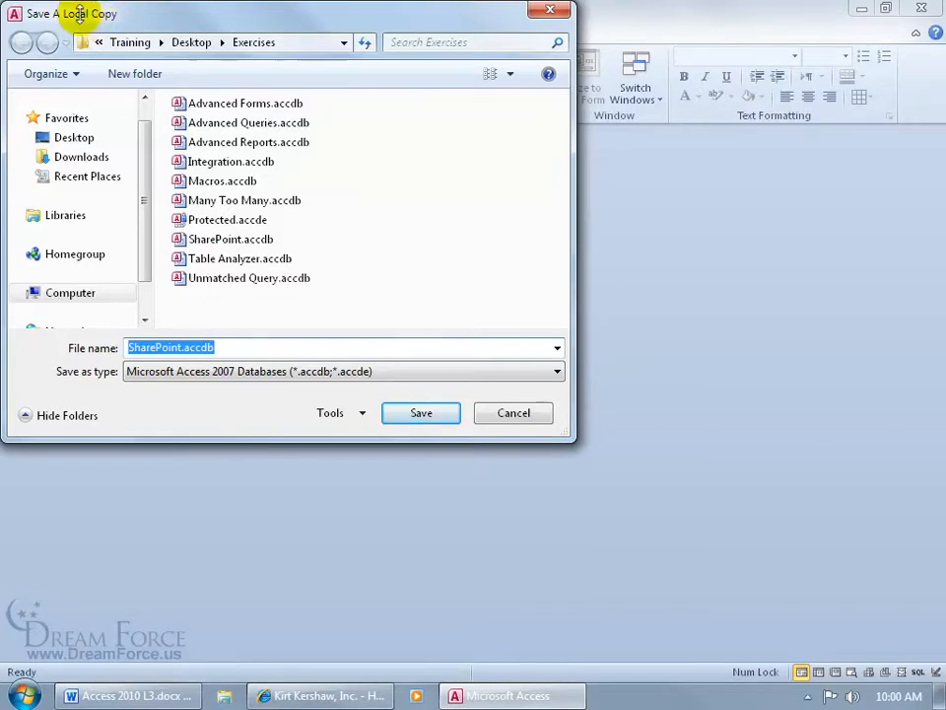
{"action": "left_click", "coordinate": [79, 139]}
{"action": "left_click", "coordinate": [424, 413]}
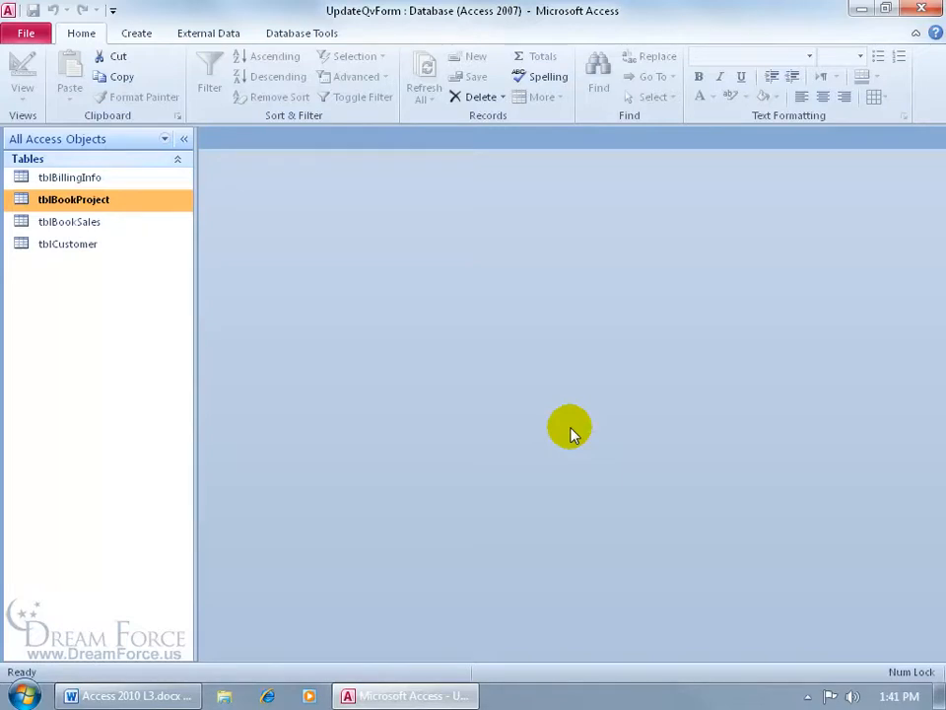
{"action": "double_click", "coordinate": [99, 201]}
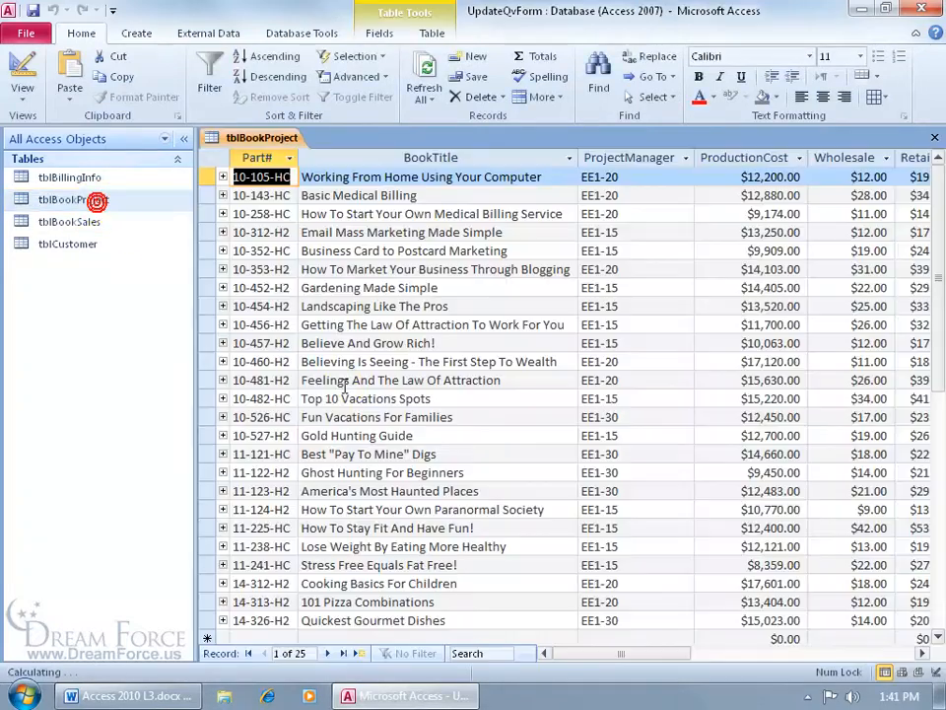
{"action": "left_click_drag", "start_coordinate": [625, 661], "coordinate": [672, 661]}
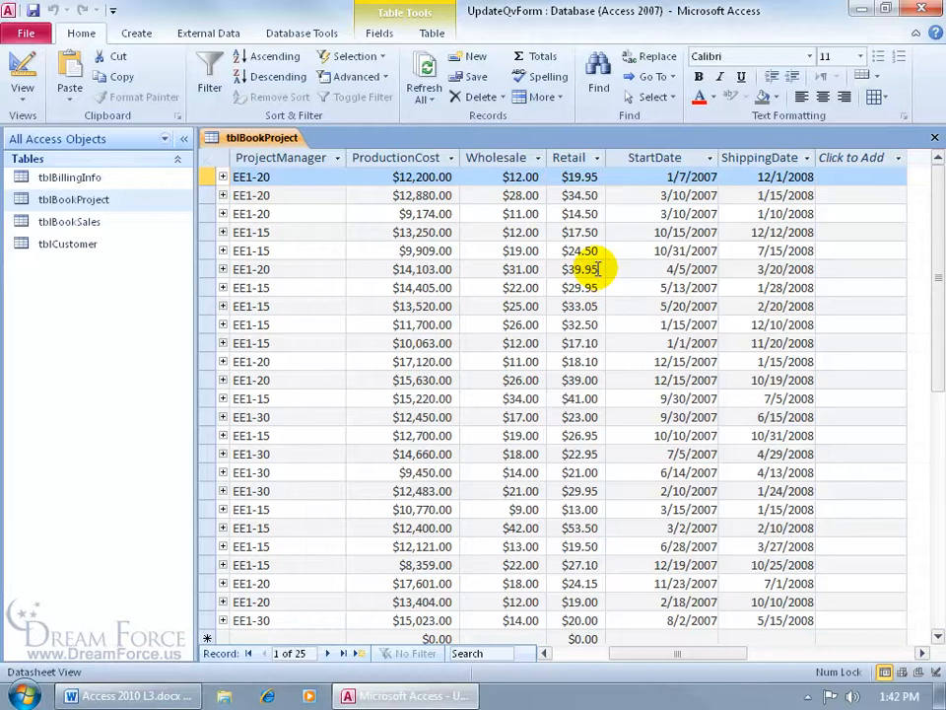
{"action": "left_click", "coordinate": [934, 137]}
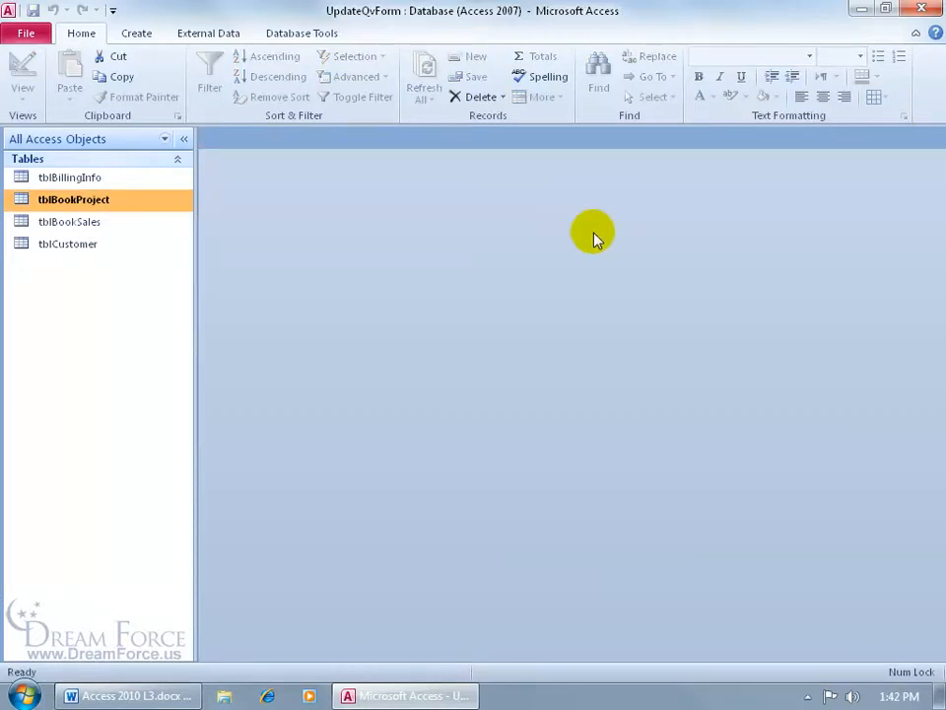
Build a new design-view query on tblBookProject with the Retail field and make it an update query
{"action": "left_click", "coordinate": [136, 36]}
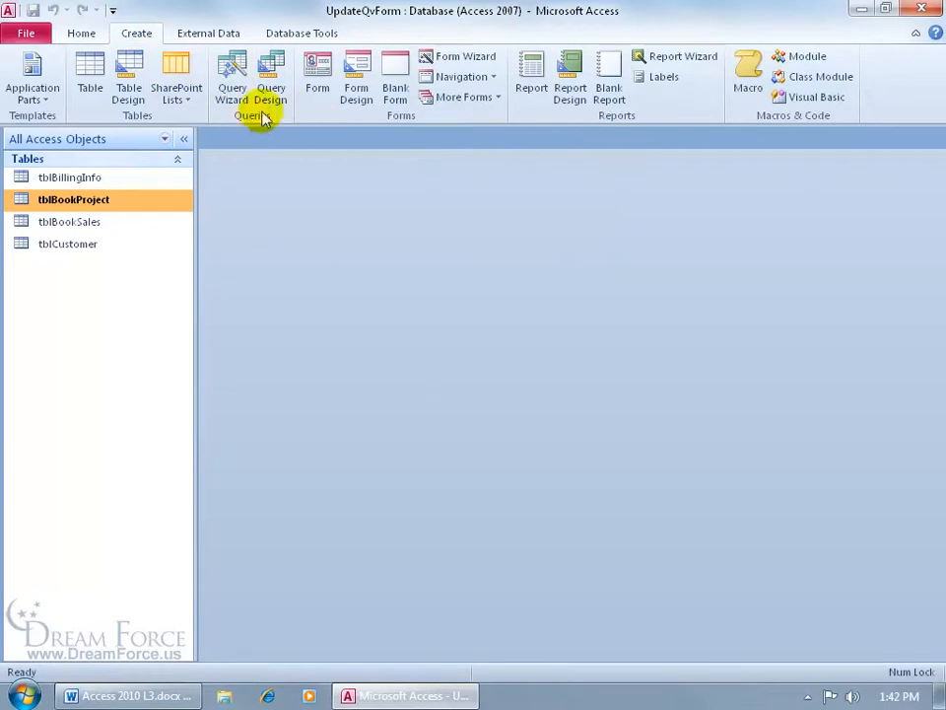
{"action": "left_click", "coordinate": [271, 81]}
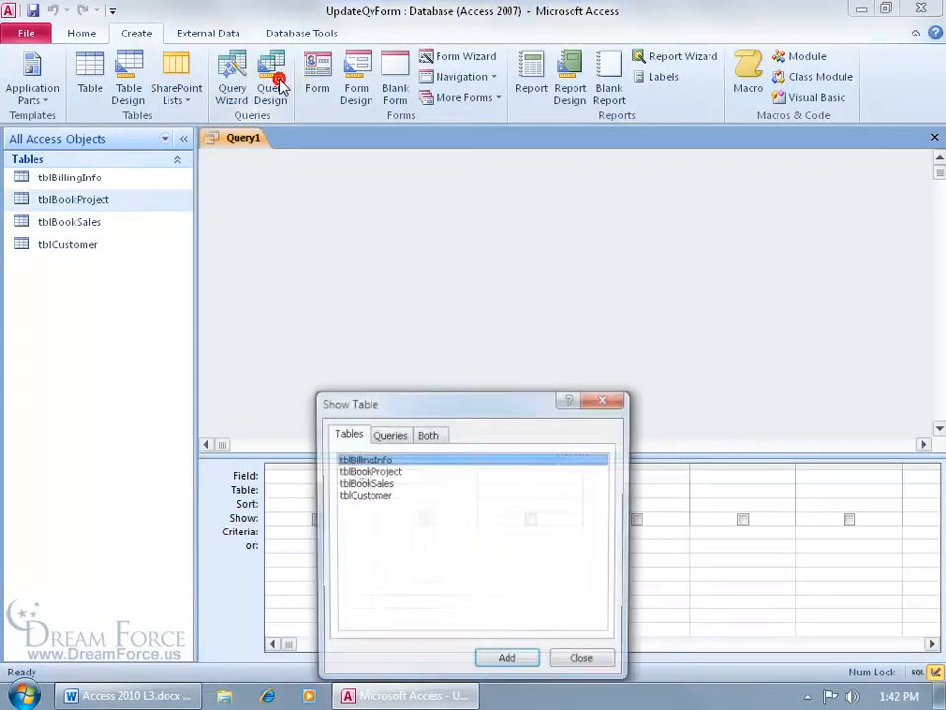
{"action": "double_click", "coordinate": [399, 473]}
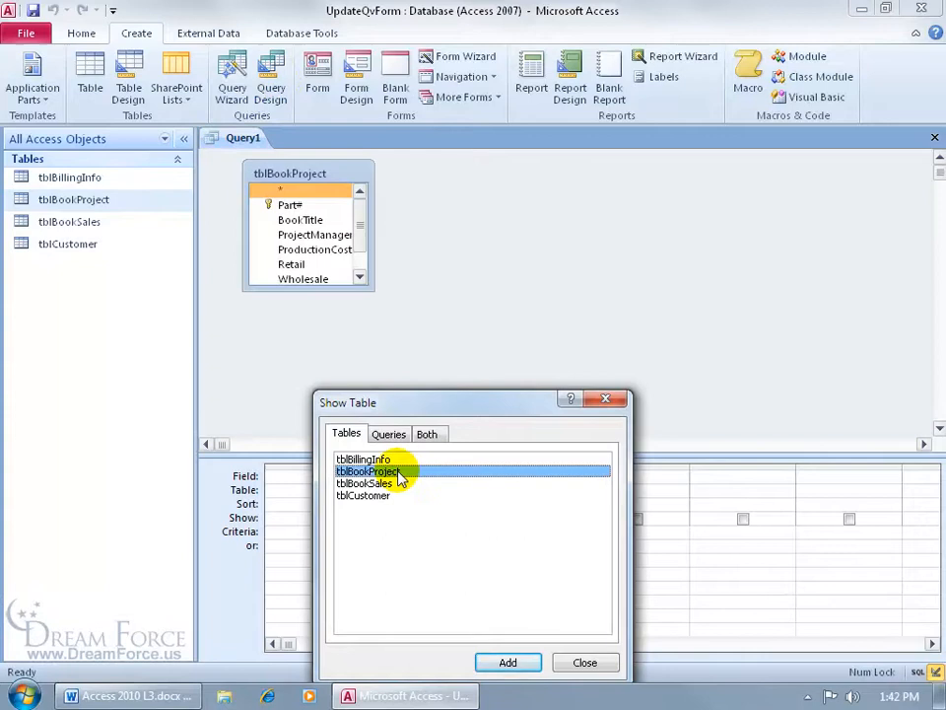
{"action": "left_click", "coordinate": [605, 398]}
{"action": "left_click_drag", "start_coordinate": [328, 288], "coordinate": [327, 341]}
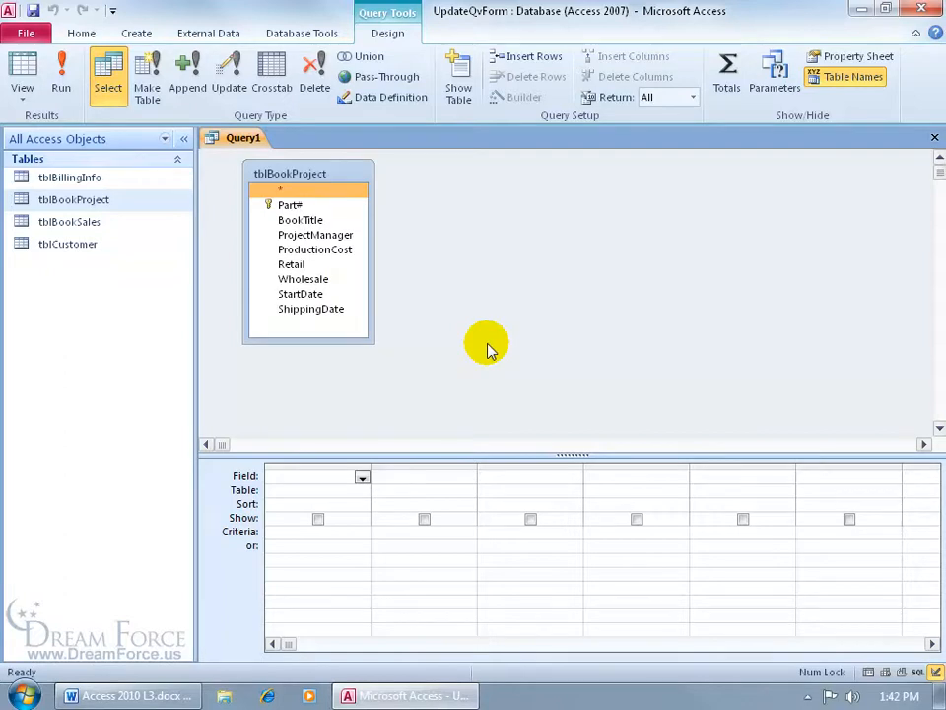
{"action": "left_click", "coordinate": [294, 264]}
{"action": "double_click", "coordinate": [294, 264]}
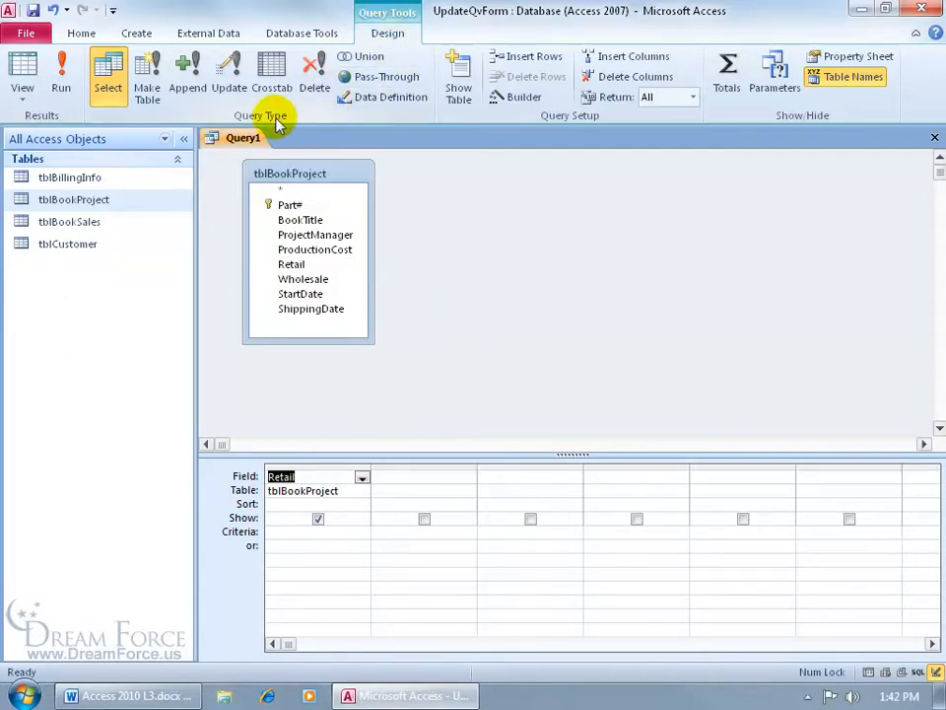
{"action": "left_click", "coordinate": [235, 98]}
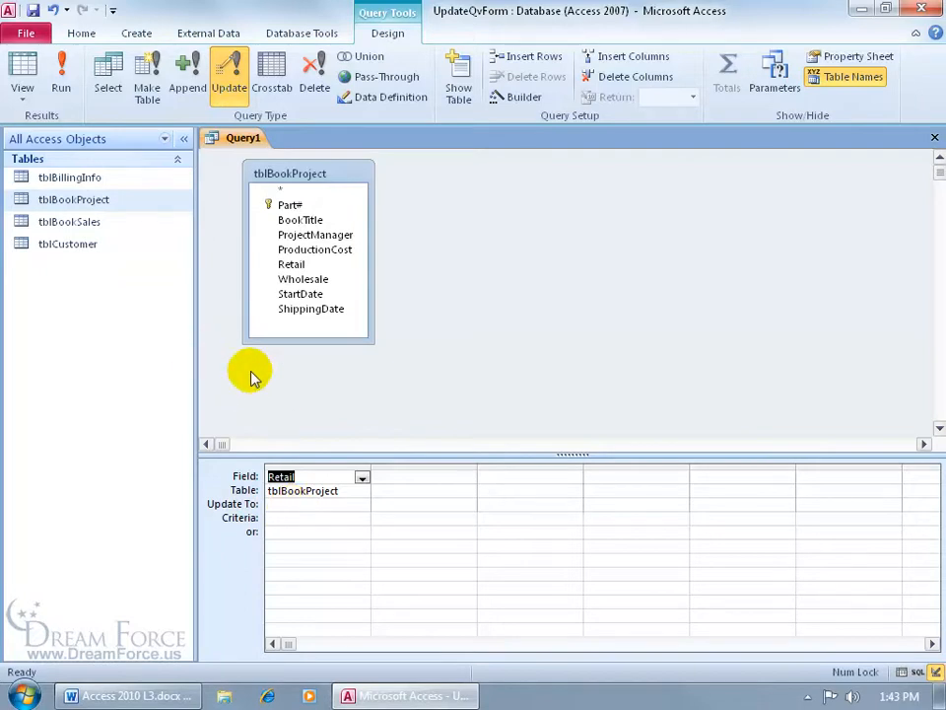
Enter [Retail]+[Retail]*[Forms]![frmIncrease]![RetInc] as Retail's Update To expression through the Zoom box
{"action": "right_click", "coordinate": [289, 503]}
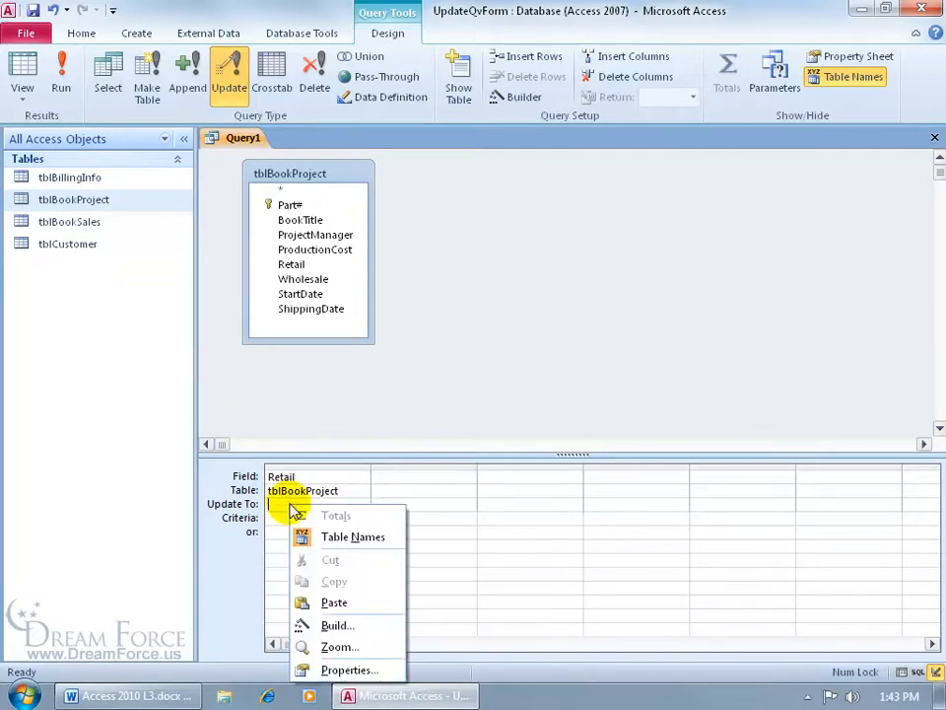
{"action": "left_click", "coordinate": [341, 646]}
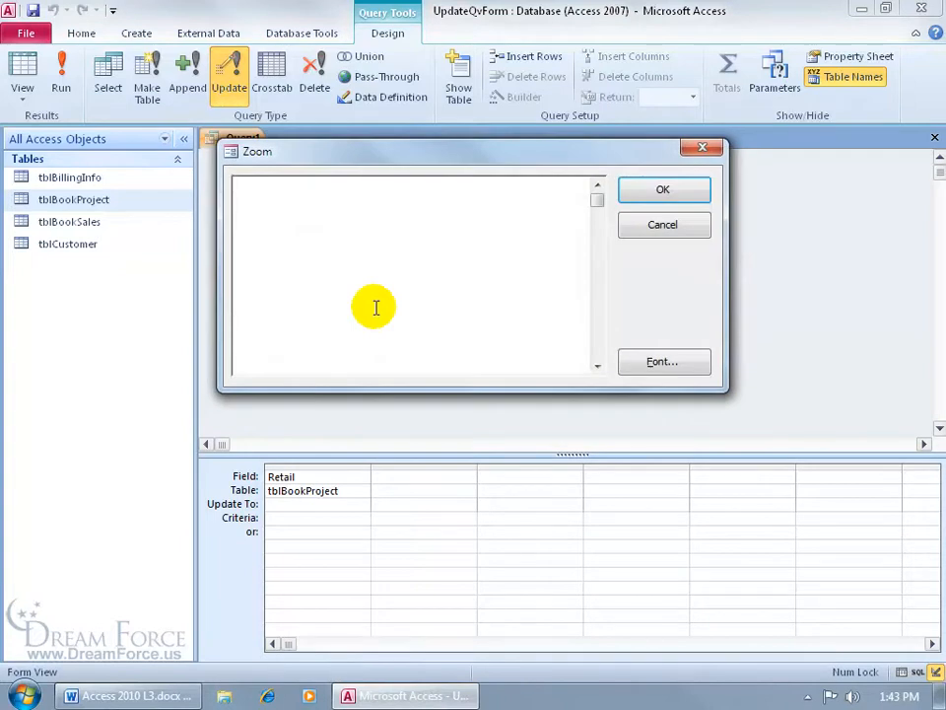
{"action": "type", "text": "[Retail]+[Retail]*[Forms]![frmIncrease]![RetInc]"}
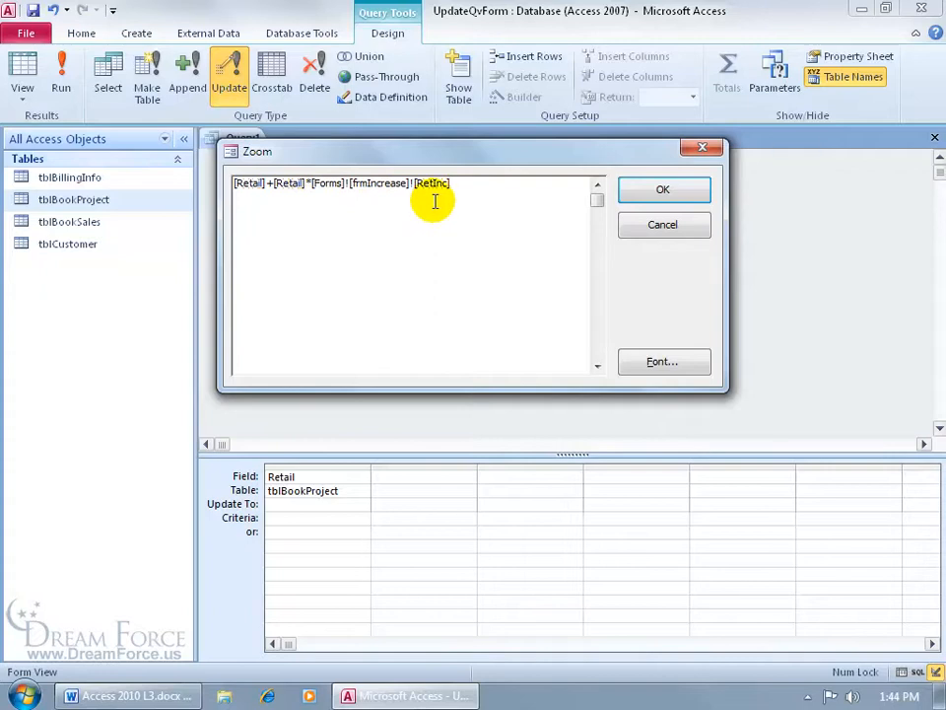
{"action": "double_click", "coordinate": [331, 196]}
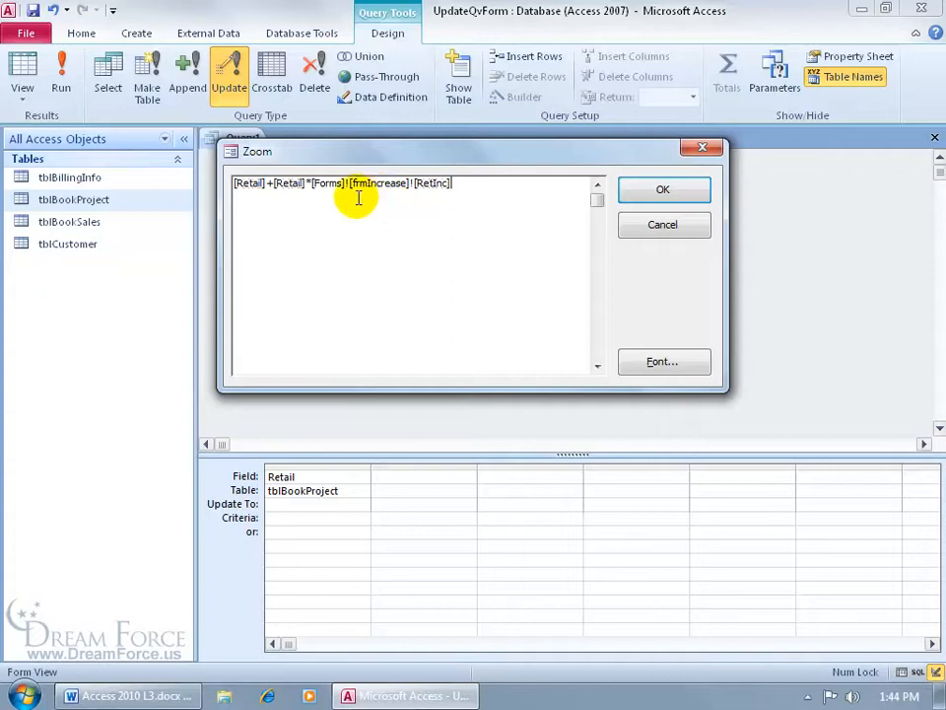
{"action": "double_click", "coordinate": [431, 197]}
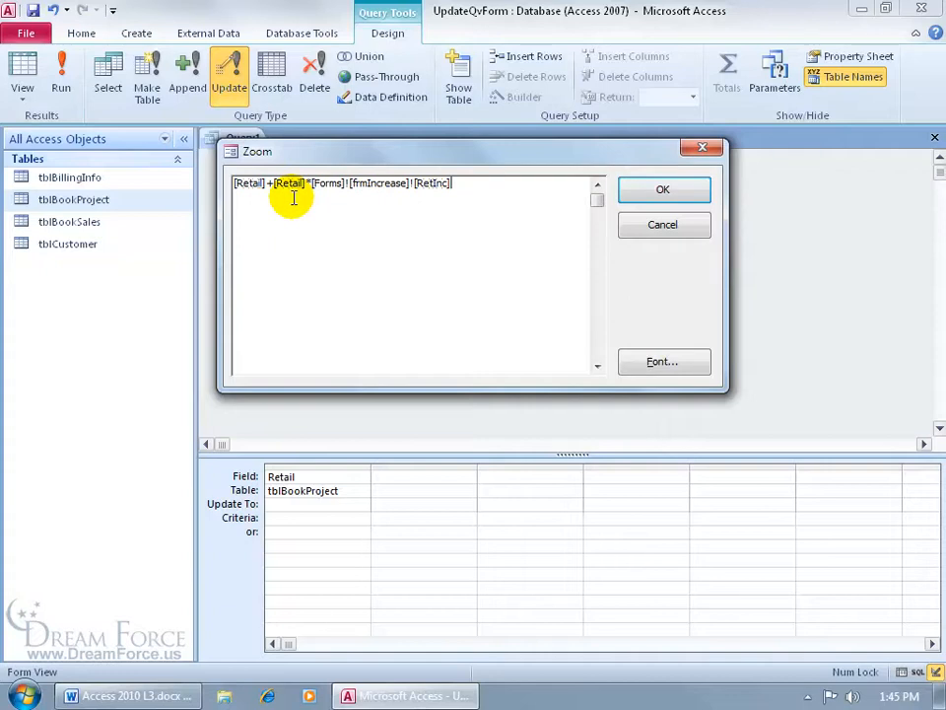
{"action": "left_click", "coordinate": [634, 190]}
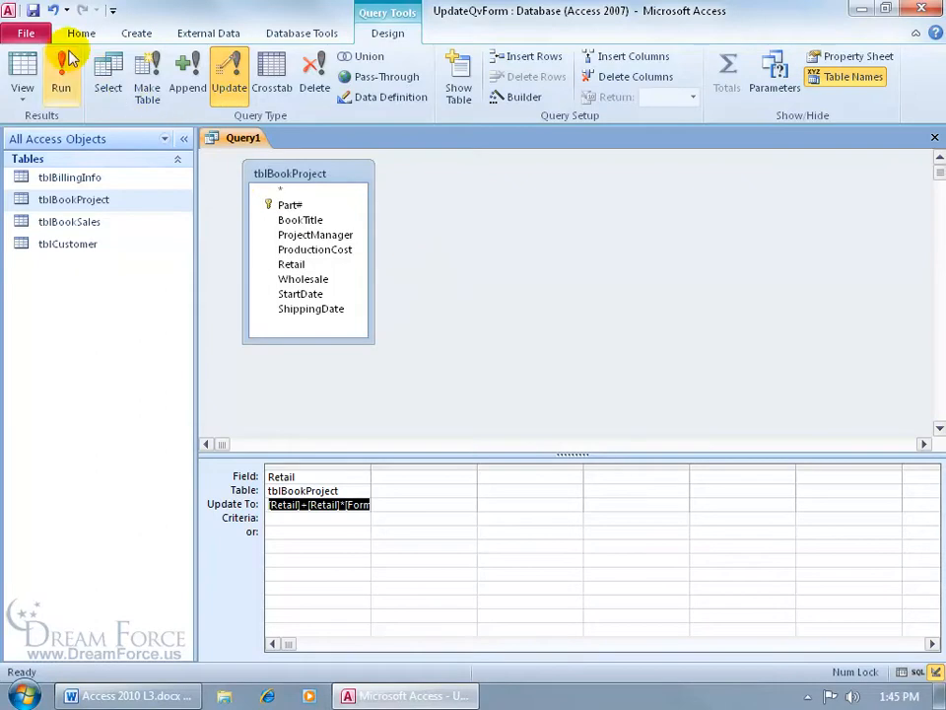
Save the query as updRetInc and close its design window
{"action": "left_click", "coordinate": [33, 10]}
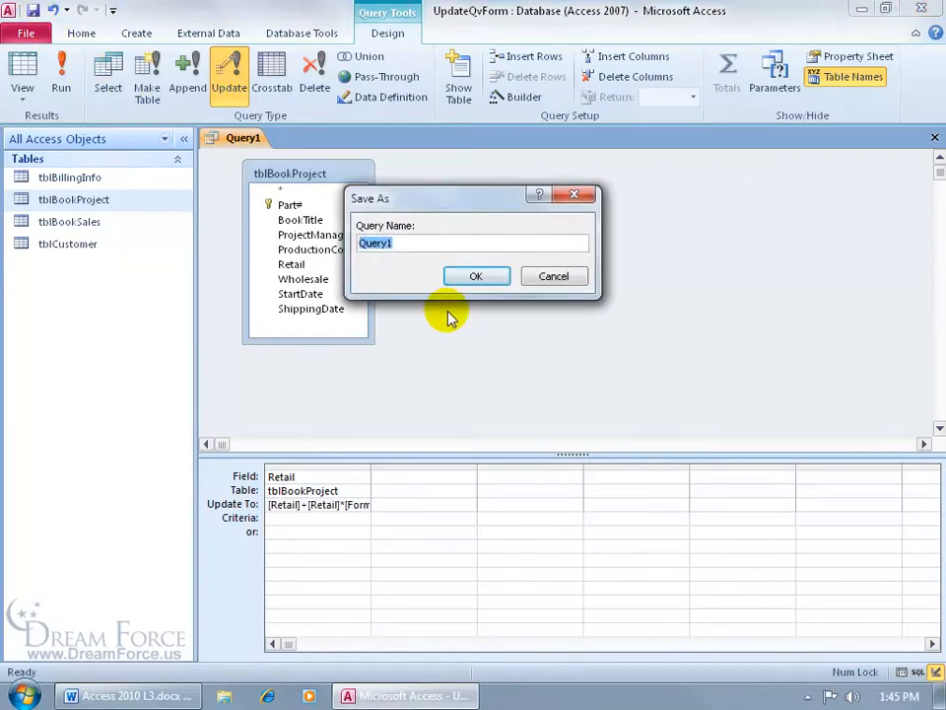
{"action": "type", "text": "updRetInc"}
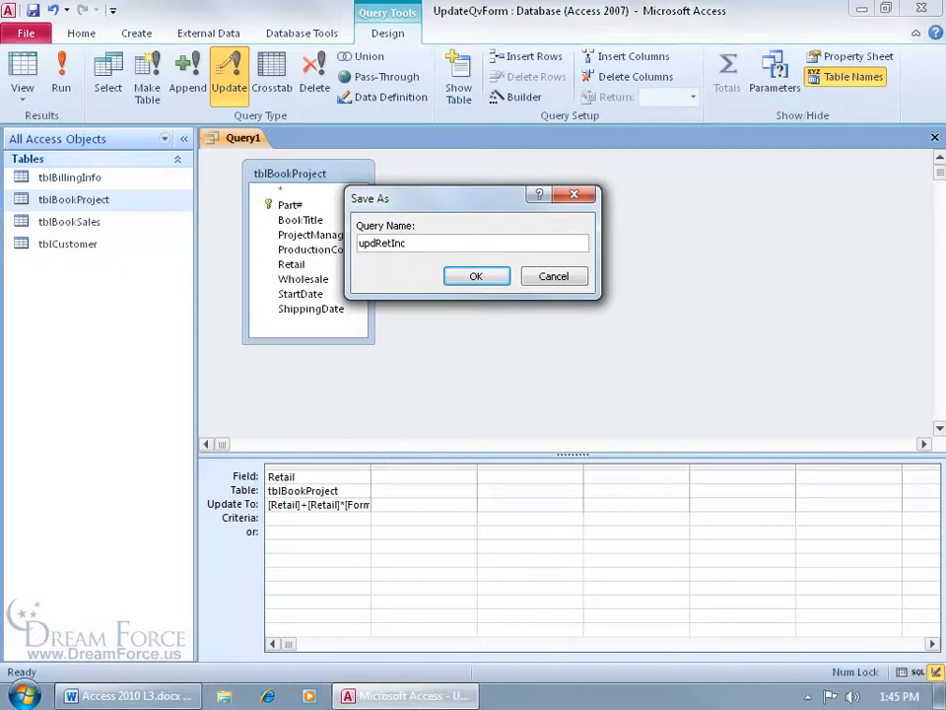
{"action": "left_click", "coordinate": [476, 278]}
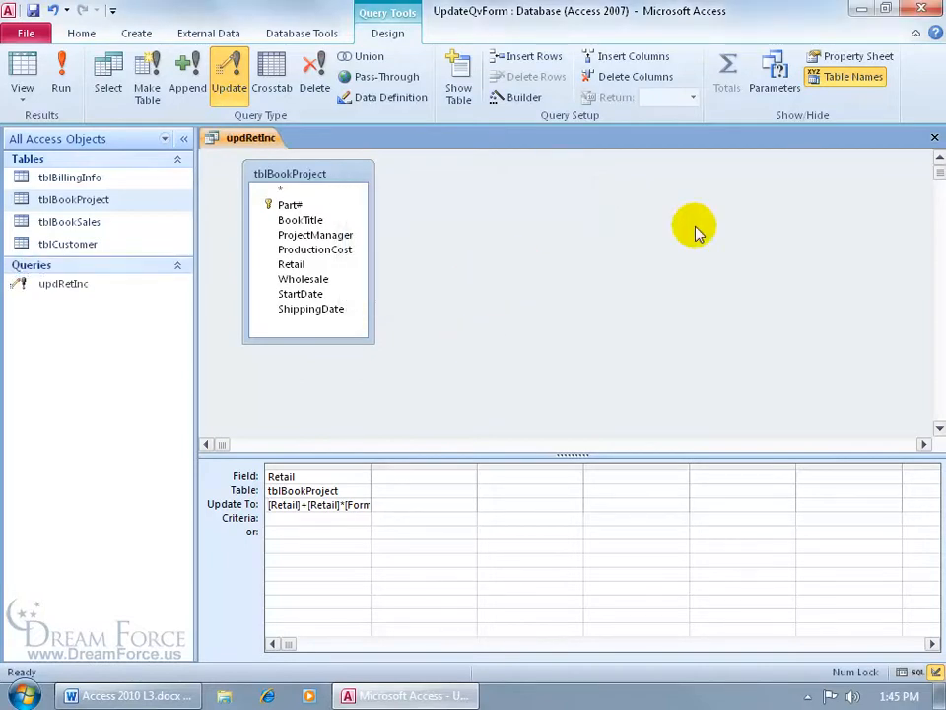
{"action": "left_click", "coordinate": [935, 137]}
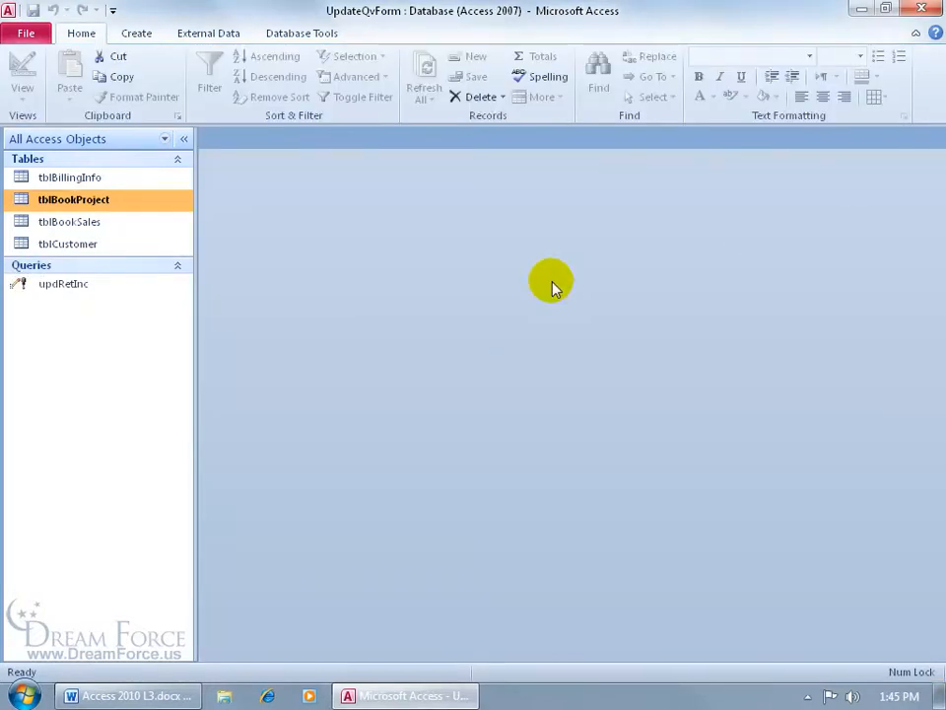
Start a blank form in Form Design and reopen the updRetInc query in Design View
{"action": "left_click", "coordinate": [135, 34]}
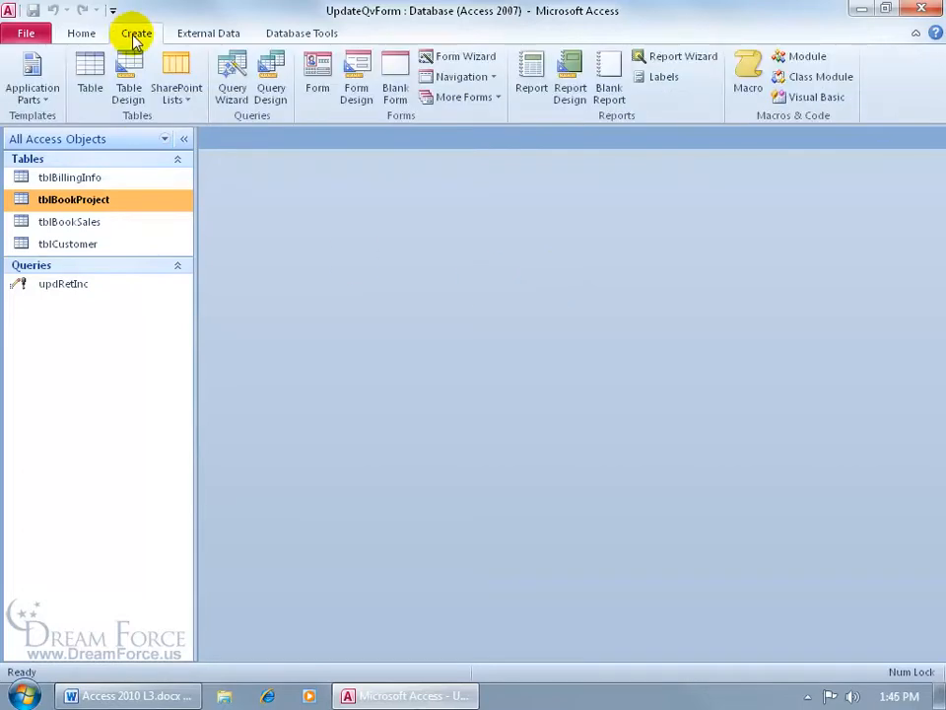
{"action": "left_click", "coordinate": [357, 94]}
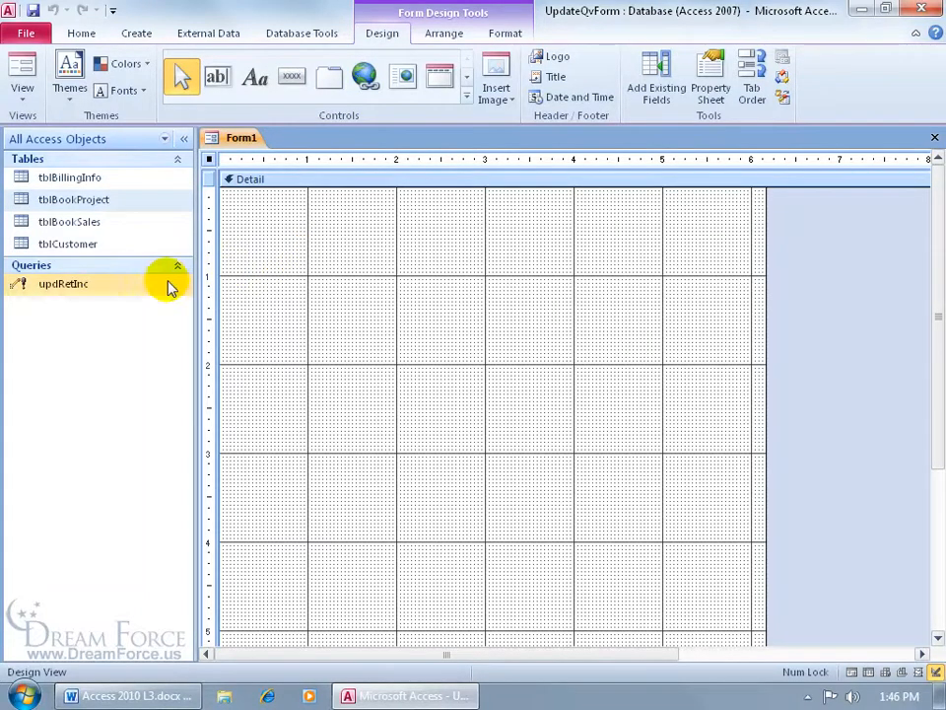
{"action": "right_click", "coordinate": [98, 289]}
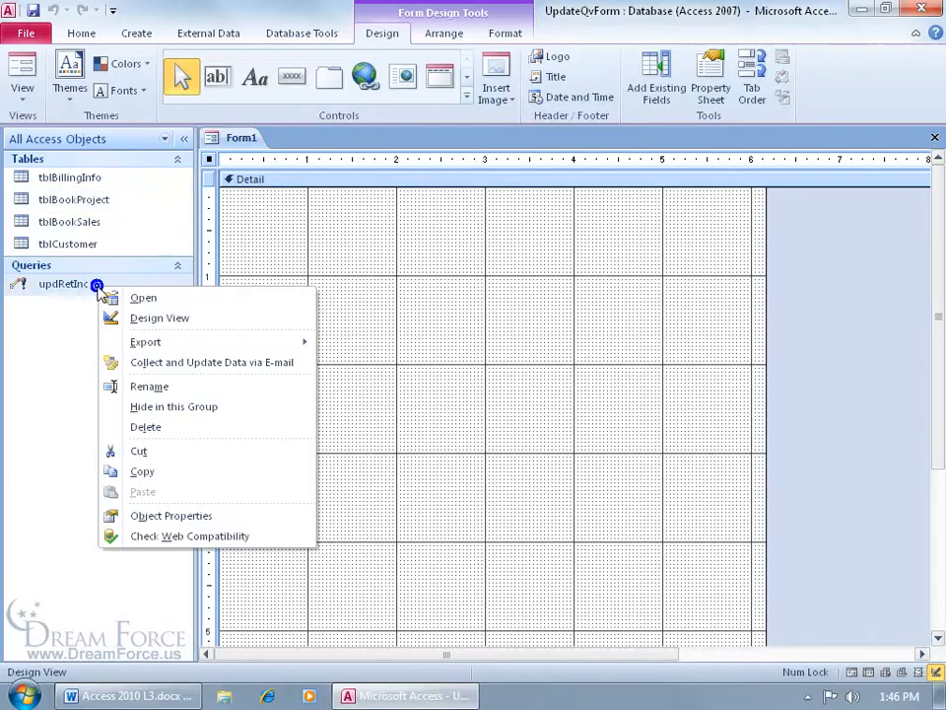
{"action": "left_click", "coordinate": [119, 317]}
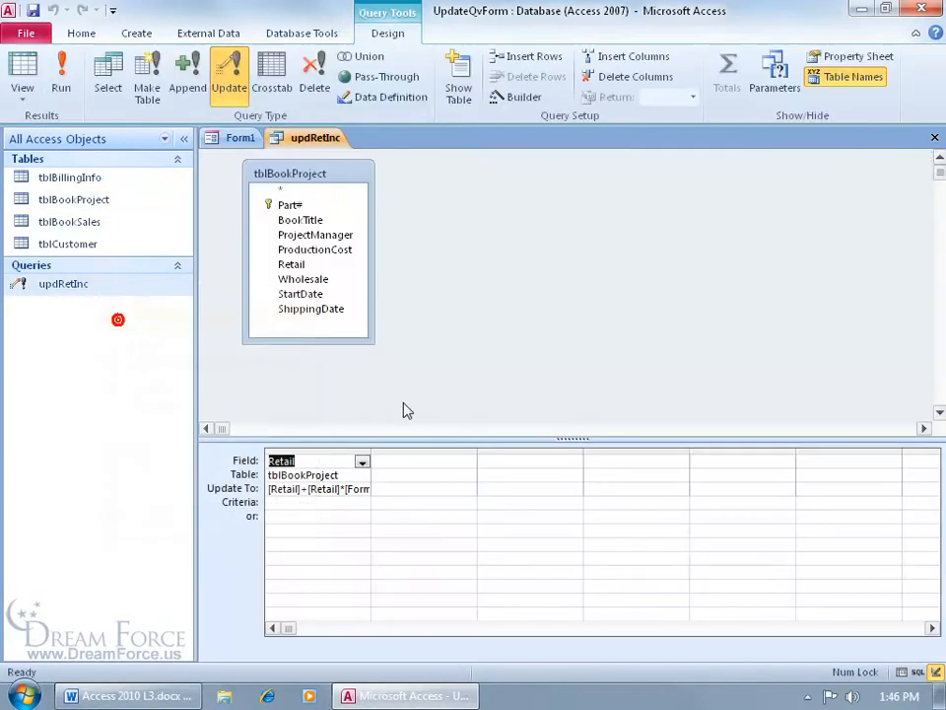
Review the updRetInc Update To expression in the Zoom box, then close the query unchanged
{"action": "left_click", "coordinate": [325, 488]}
{"action": "right_click", "coordinate": [340, 491]}
{"action": "left_click", "coordinate": [379, 632]}
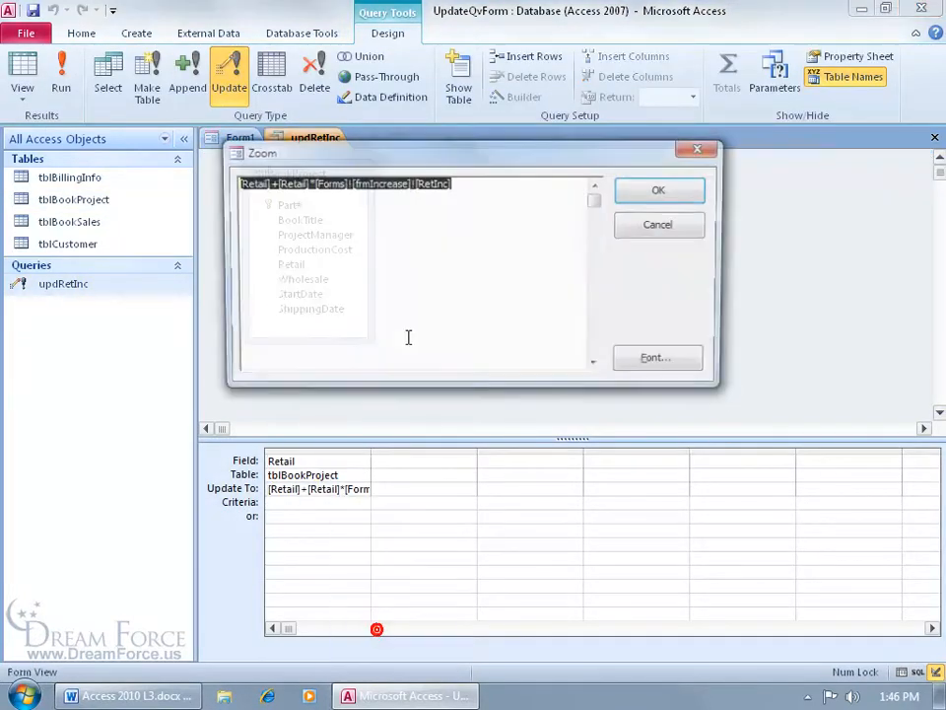
{"action": "left_click", "coordinate": [381, 194]}
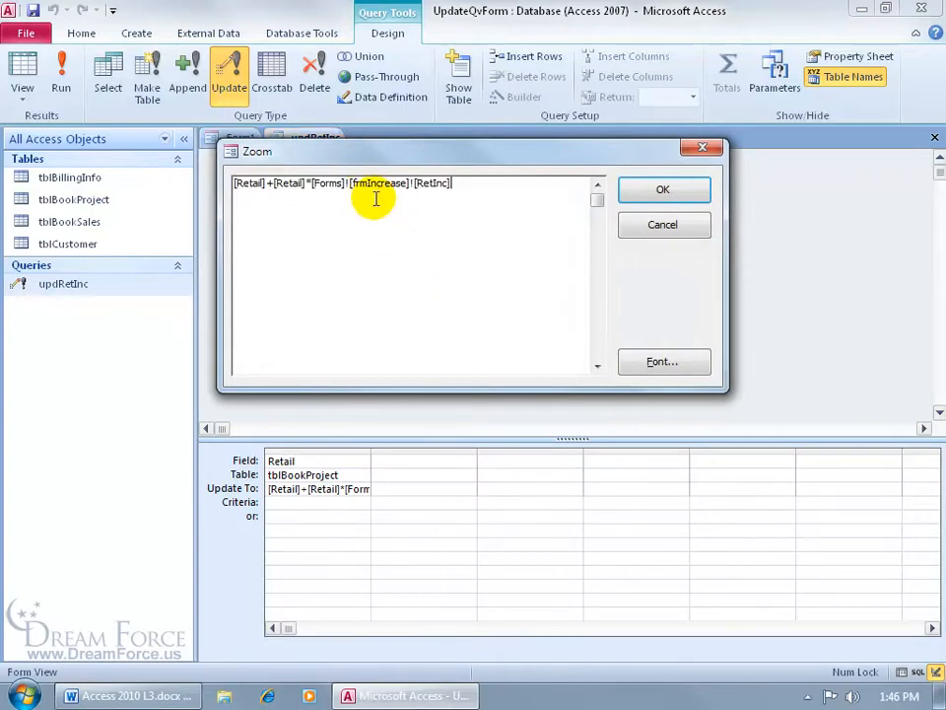
{"action": "left_click", "coordinate": [671, 225]}
{"action": "left_click", "coordinate": [933, 138]}
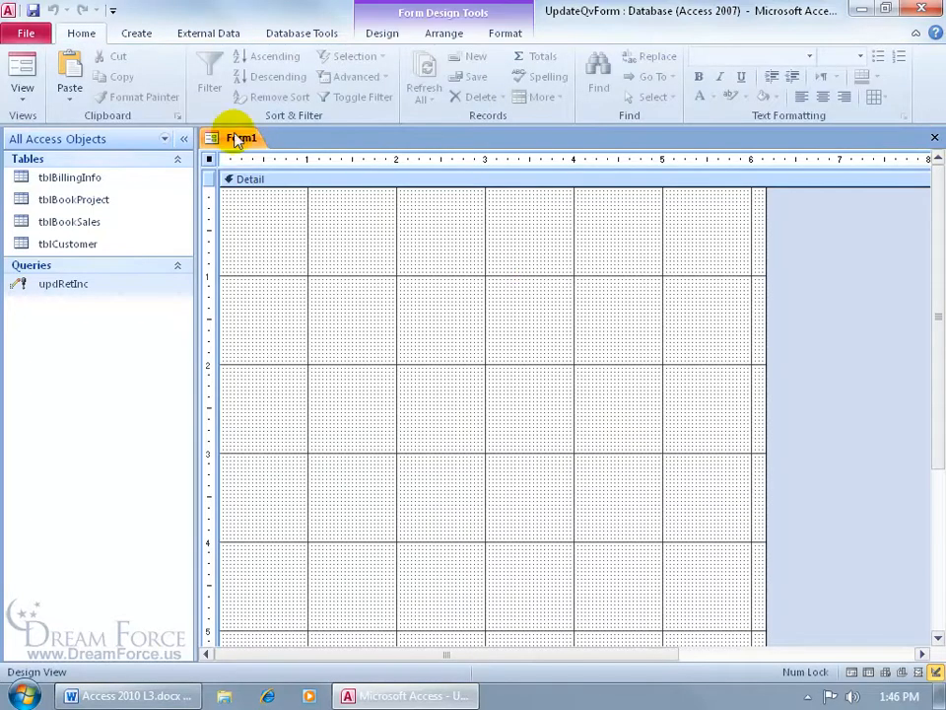
Save the new form as frmIncrease
{"action": "left_click", "coordinate": [32, 11]}
{"action": "type", "text": "frmIncrease"}
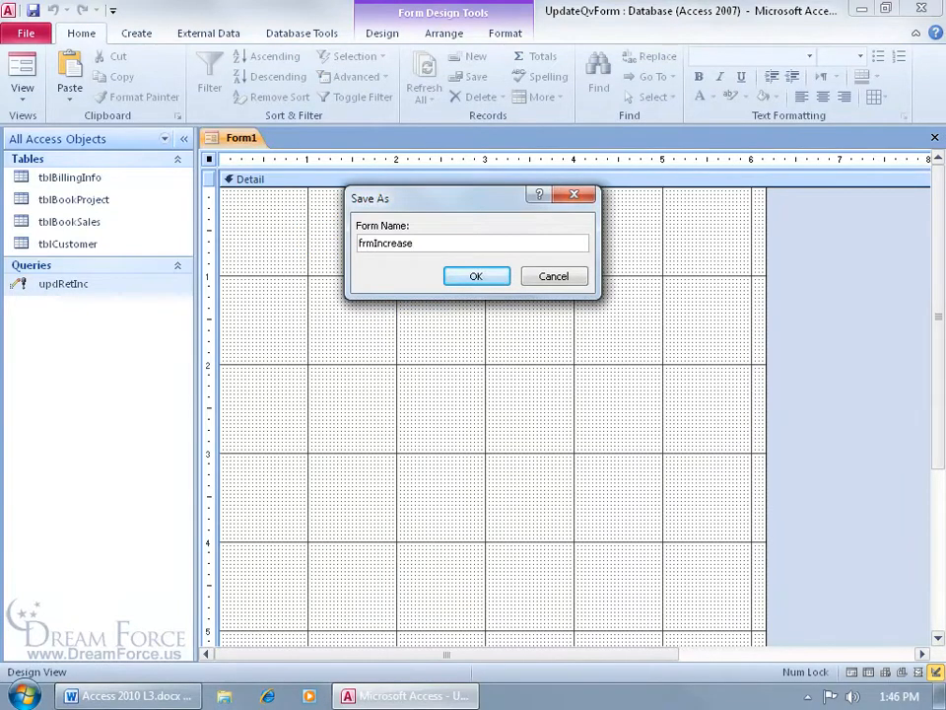
{"action": "key", "text": "Return"}
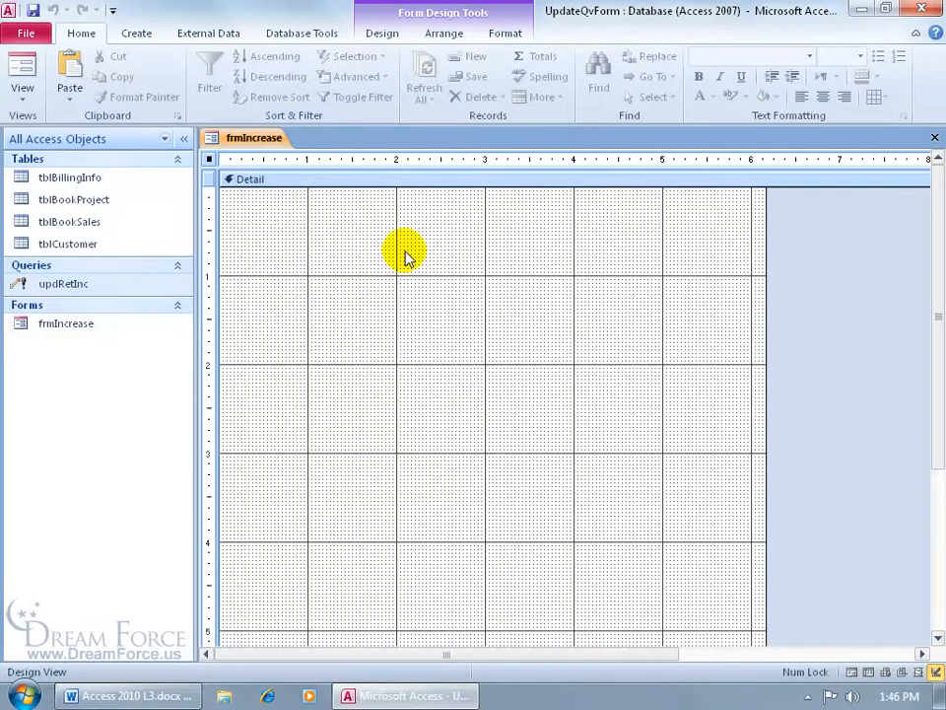
Add an unbound text box to the form and rename it from Text0 to RetInc
{"action": "left_click", "coordinate": [385, 36]}
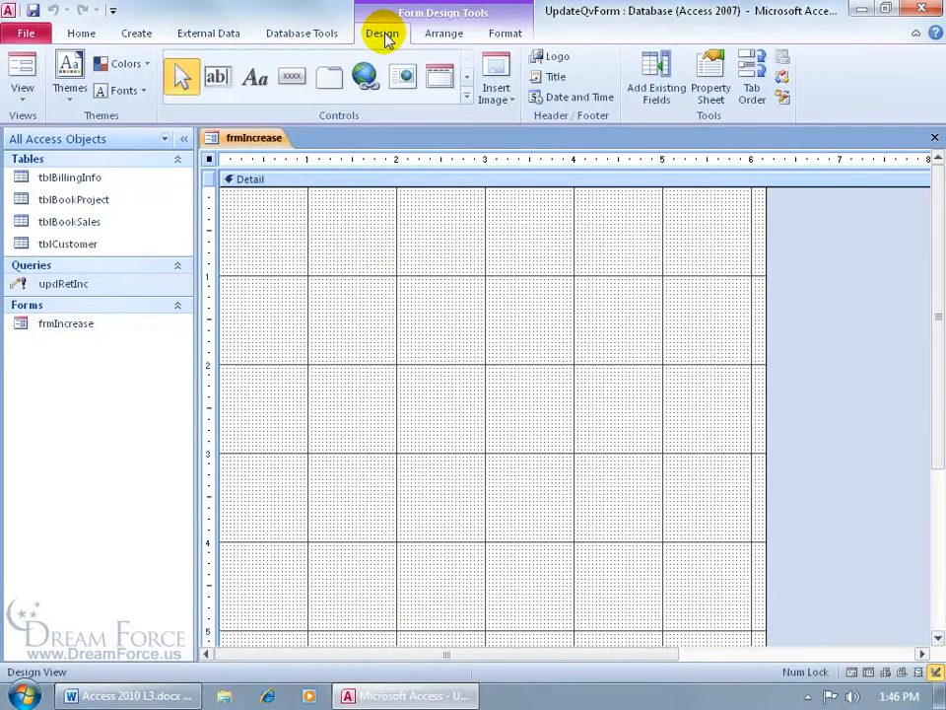
{"action": "left_click", "coordinate": [214, 79]}
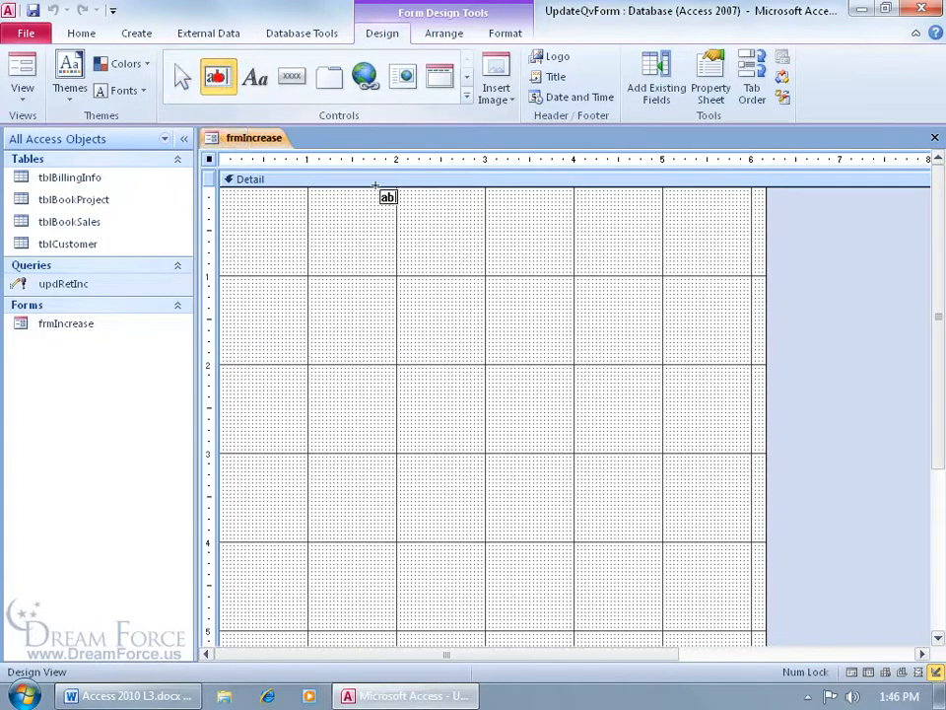
{"action": "left_click", "coordinate": [419, 276]}
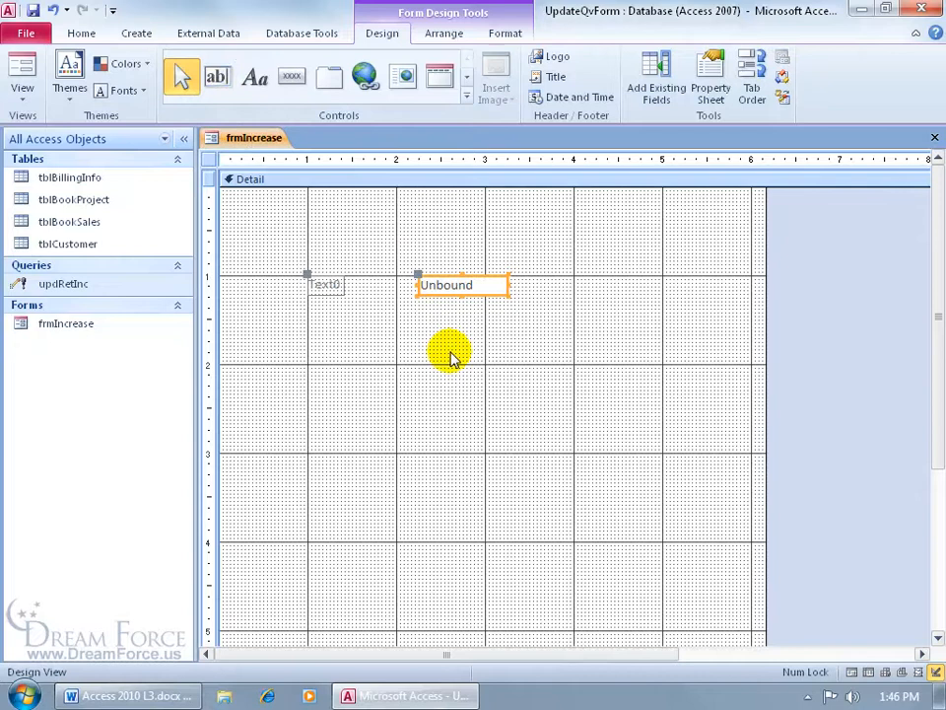
{"action": "double_click", "coordinate": [437, 281]}
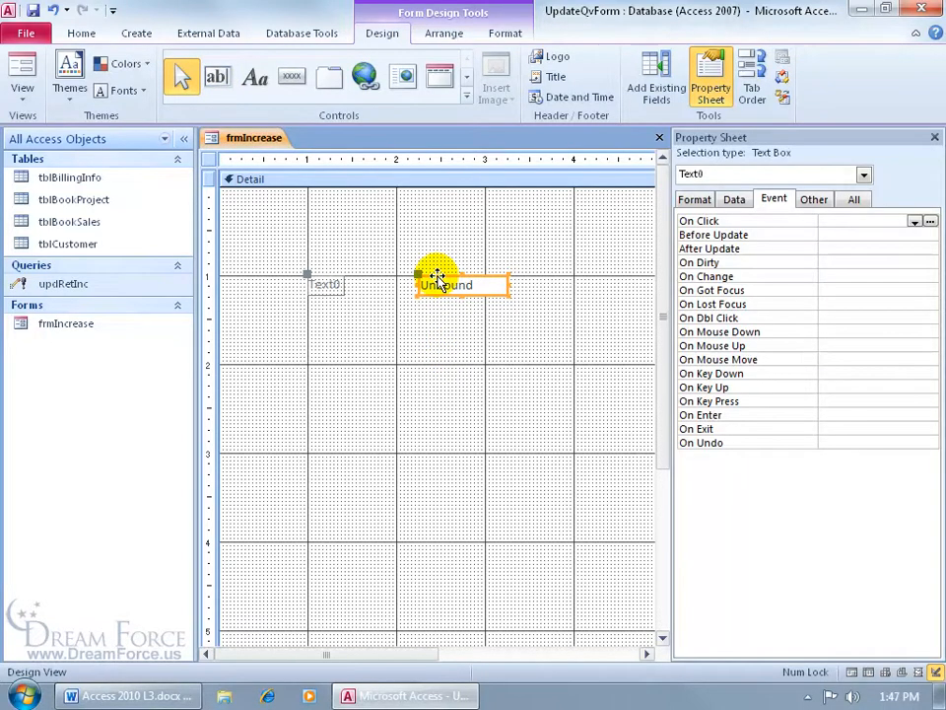
{"action": "left_click", "coordinate": [852, 202]}
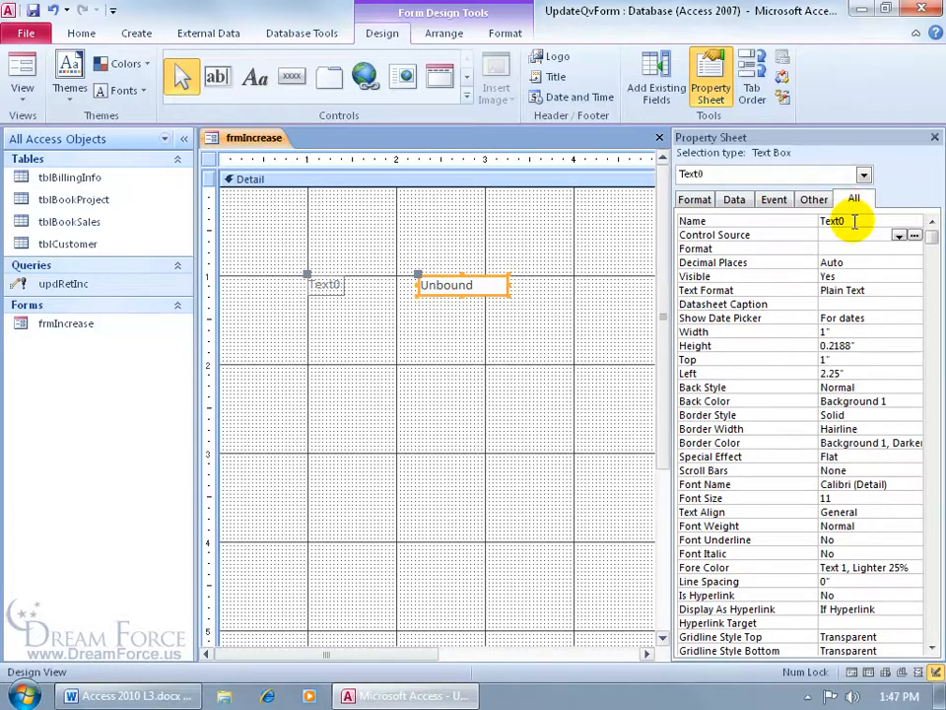
{"action": "left_click", "coordinate": [854, 221]}
{"action": "double_click", "coordinate": [831, 221]}
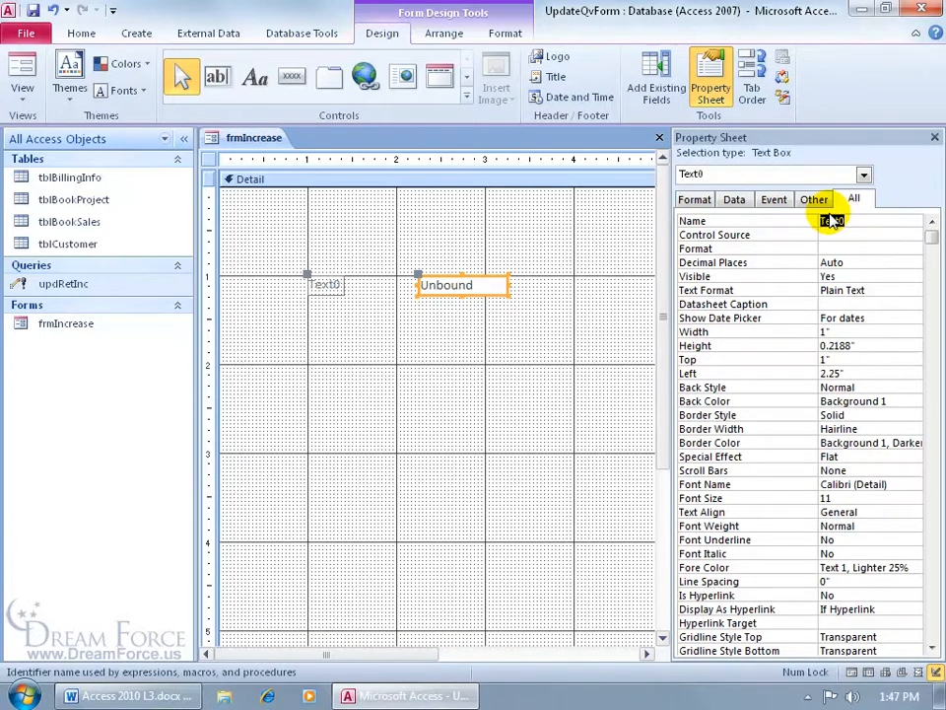
{"action": "key", "text": "BackSpace"}
{"action": "type", "text": "RetInc"}
{"action": "left_click", "coordinate": [881, 238]}
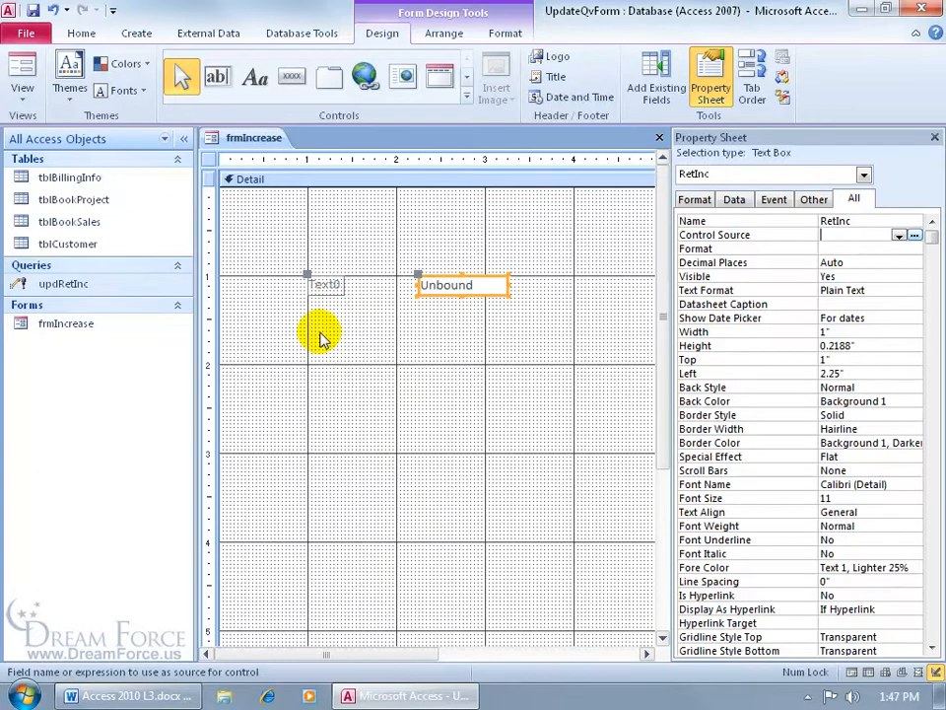
Change the Text0 label to 'Retail Price Increase:' and move it left beside the RetInc box
{"action": "left_click", "coordinate": [326, 285]}
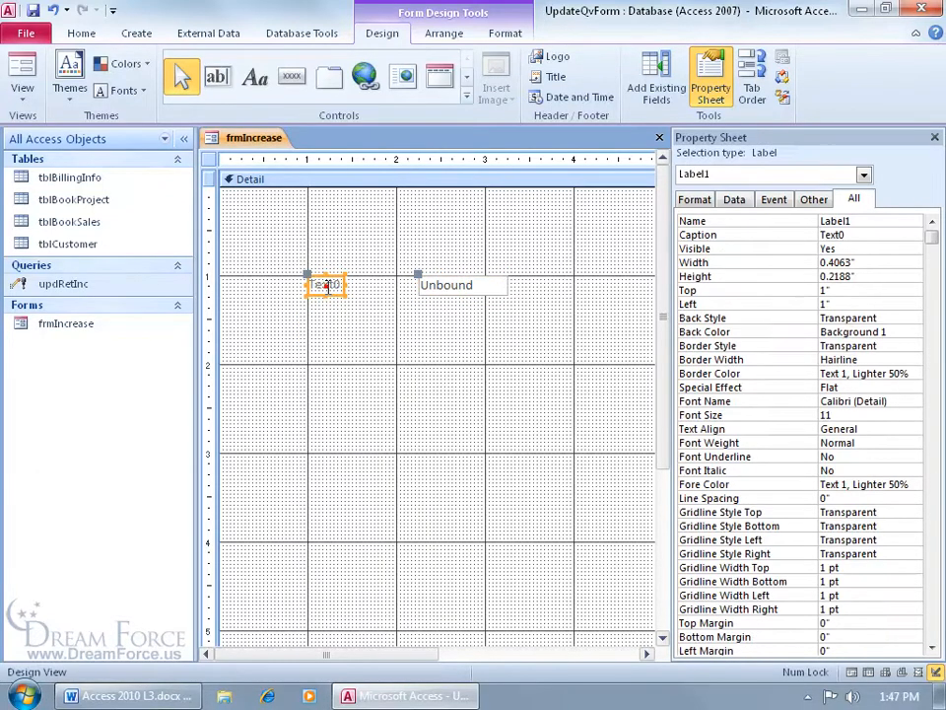
{"action": "double_click", "coordinate": [327, 285]}
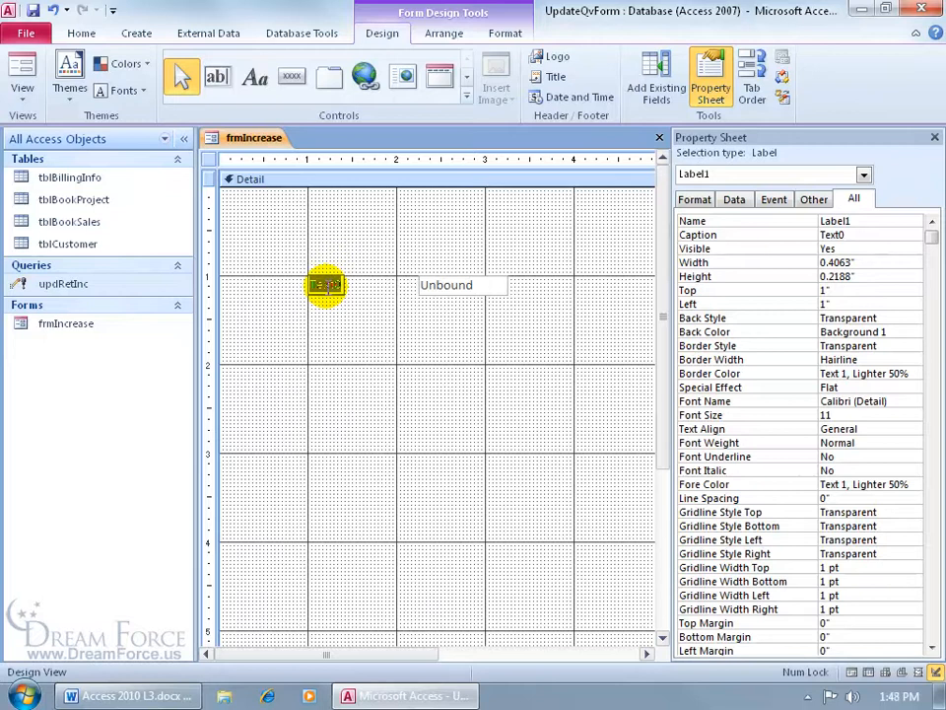
{"action": "type", "text": "Retail Price Increase:"}
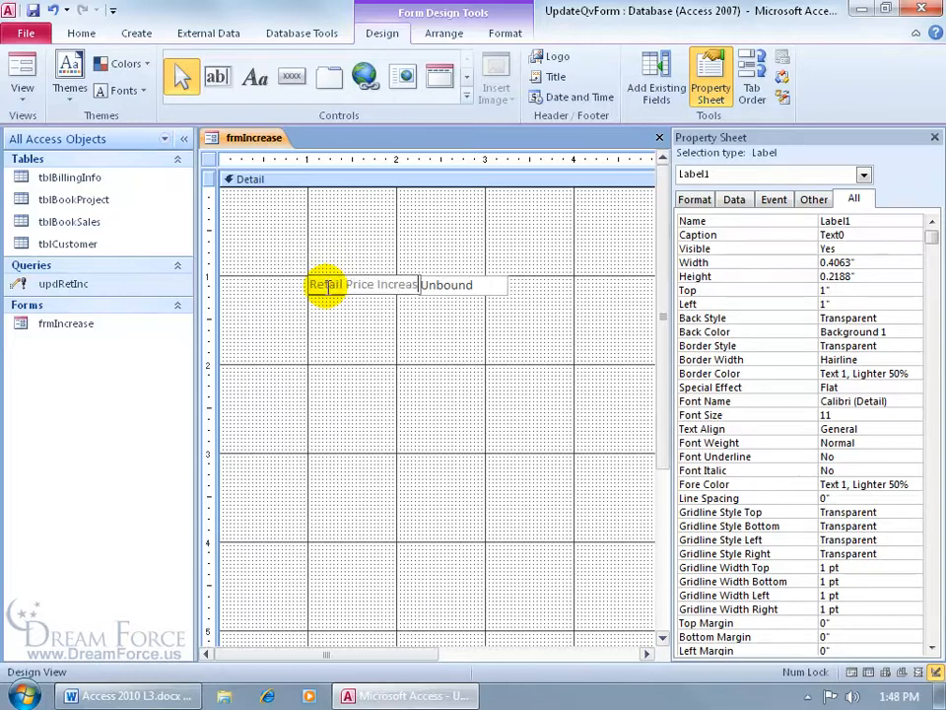
{"action": "key", "text": "Return"}
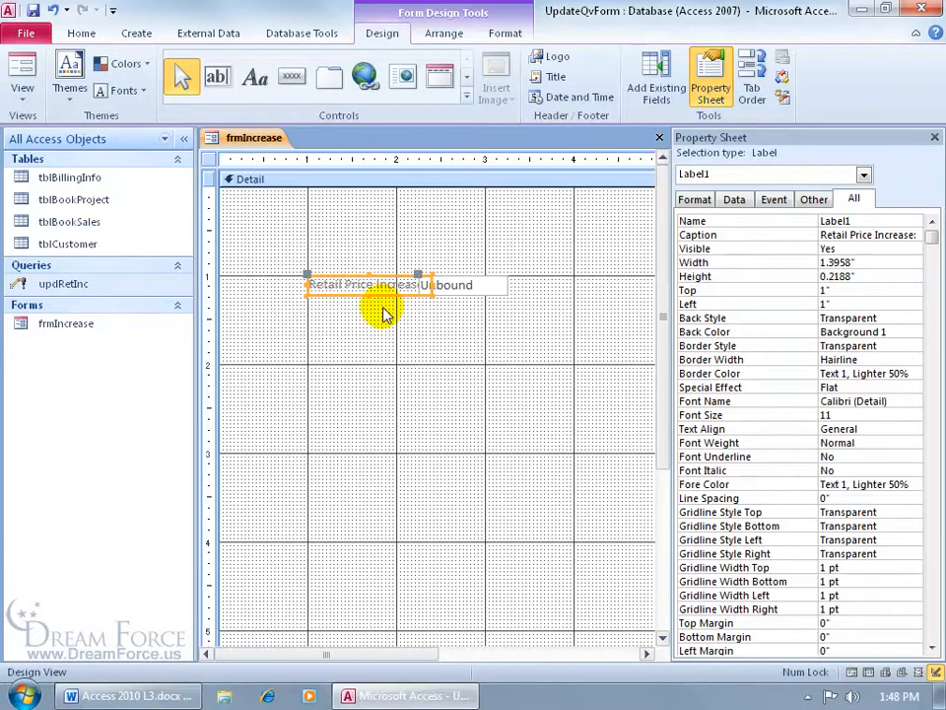
{"action": "left_click_drag", "start_coordinate": [306, 275], "coordinate": [282, 275]}
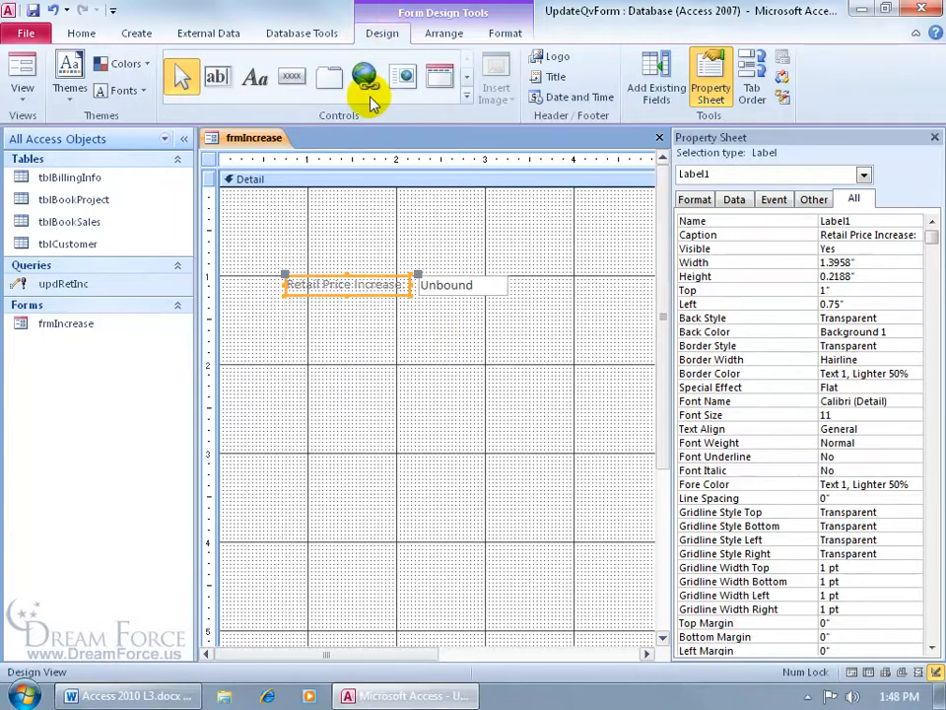
Place a plain command button on frmIncrease without the wizard and caption it Run
{"action": "left_click", "coordinate": [291, 78]}
{"action": "left_click", "coordinate": [408, 341]}
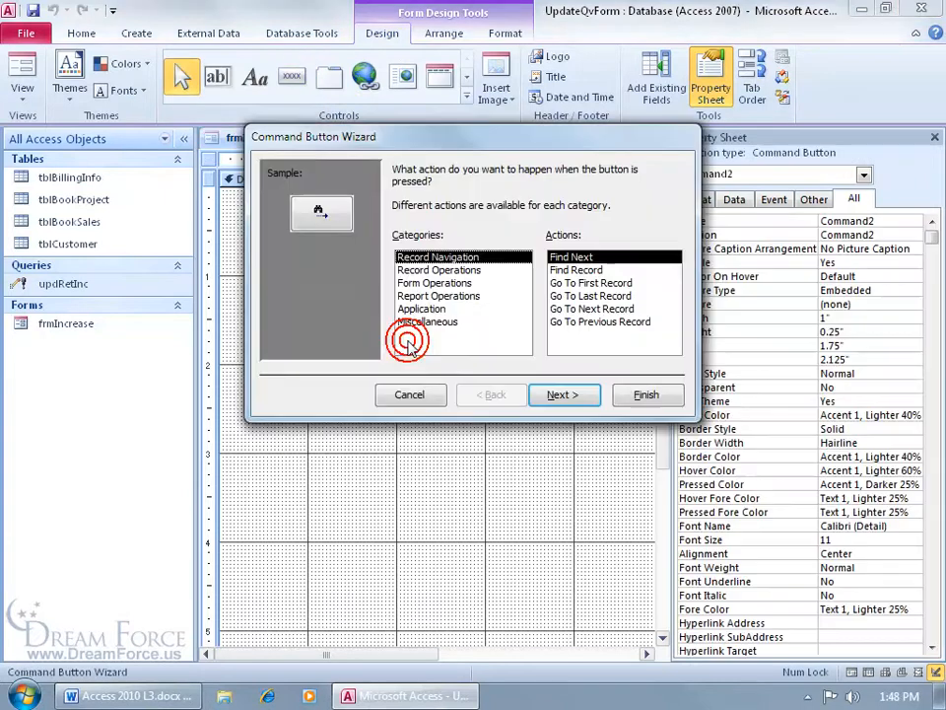
{"action": "left_click", "coordinate": [409, 394]}
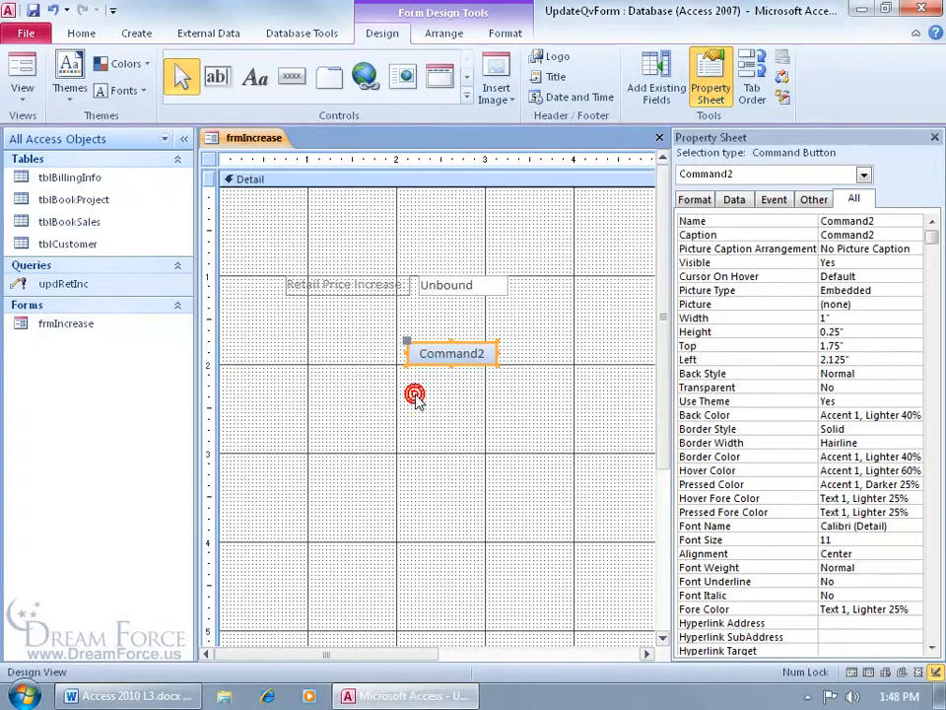
{"action": "double_click", "coordinate": [450, 353]}
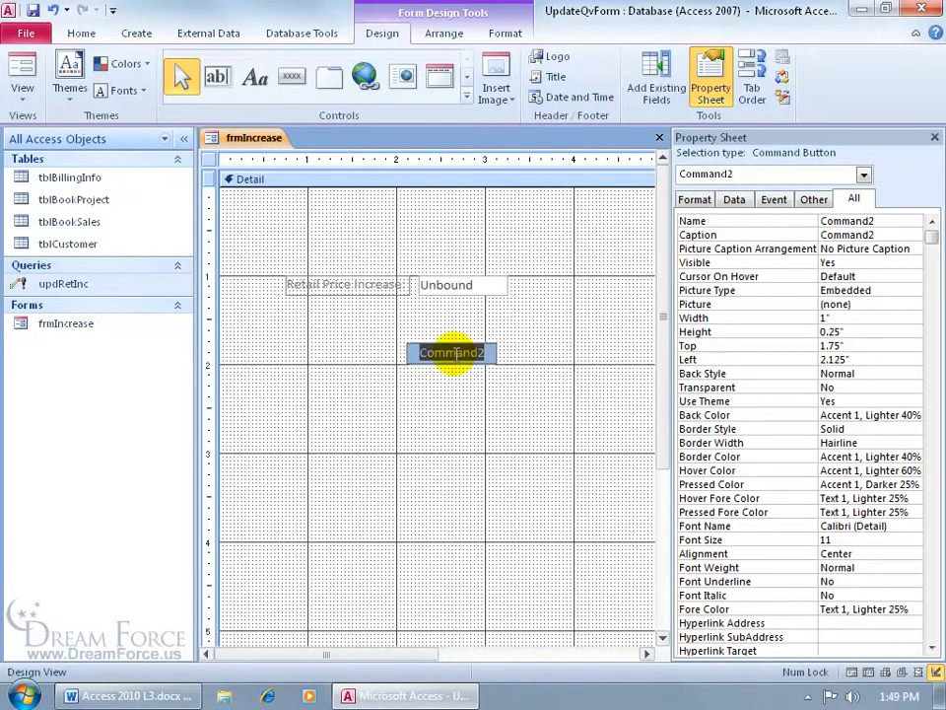
{"action": "key", "text": "BackSpace"}
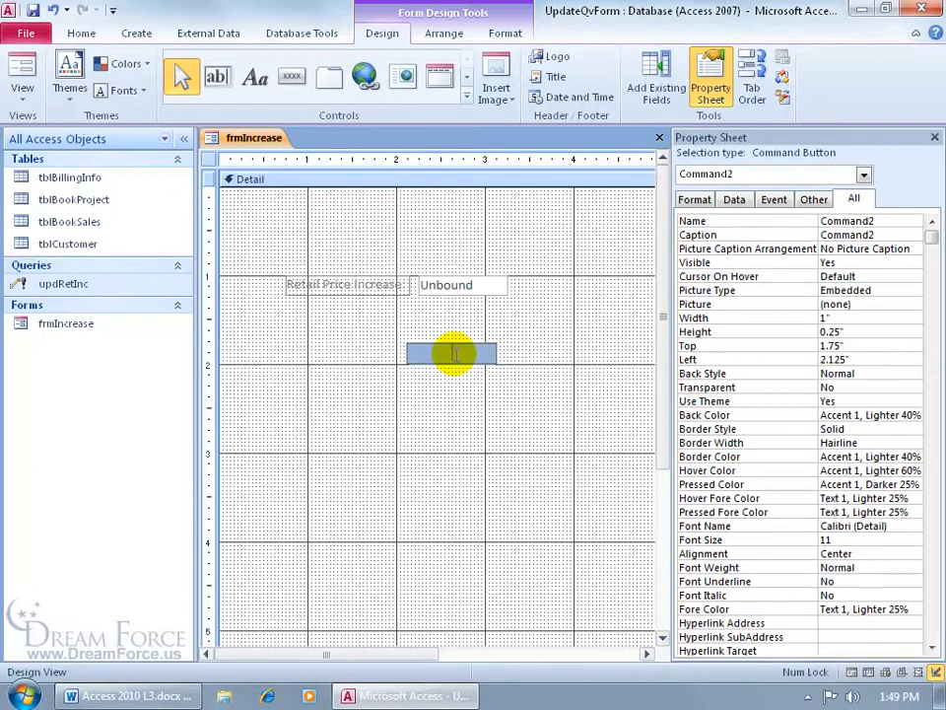
{"action": "type", "text": "Run"}
{"action": "key", "text": "Return"}
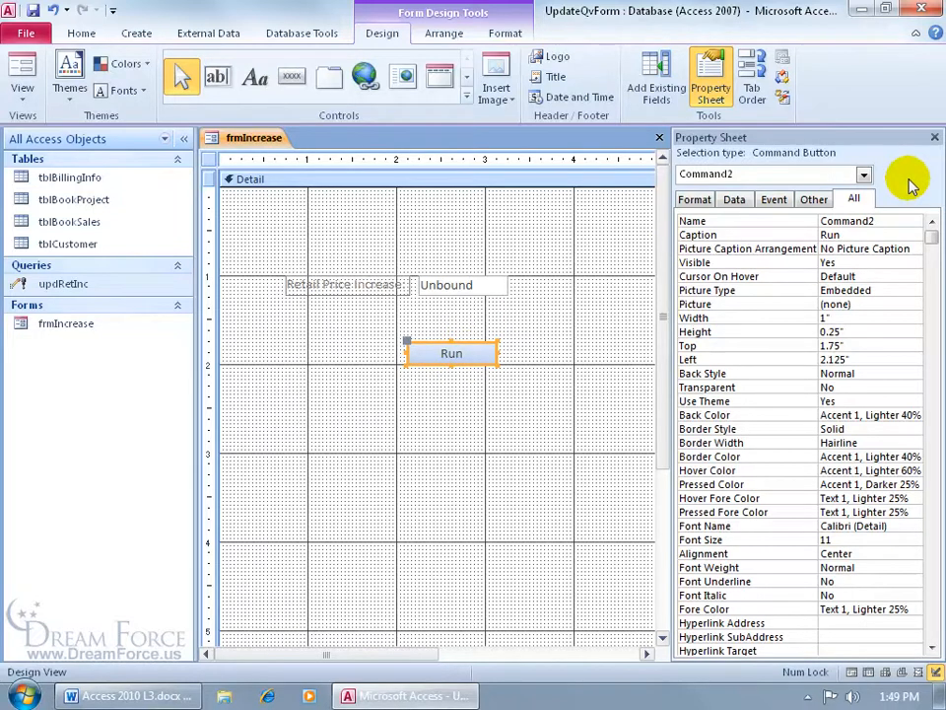
Start a Macro Builder macro for the Run button's On Click event
{"action": "left_click", "coordinate": [774, 199]}
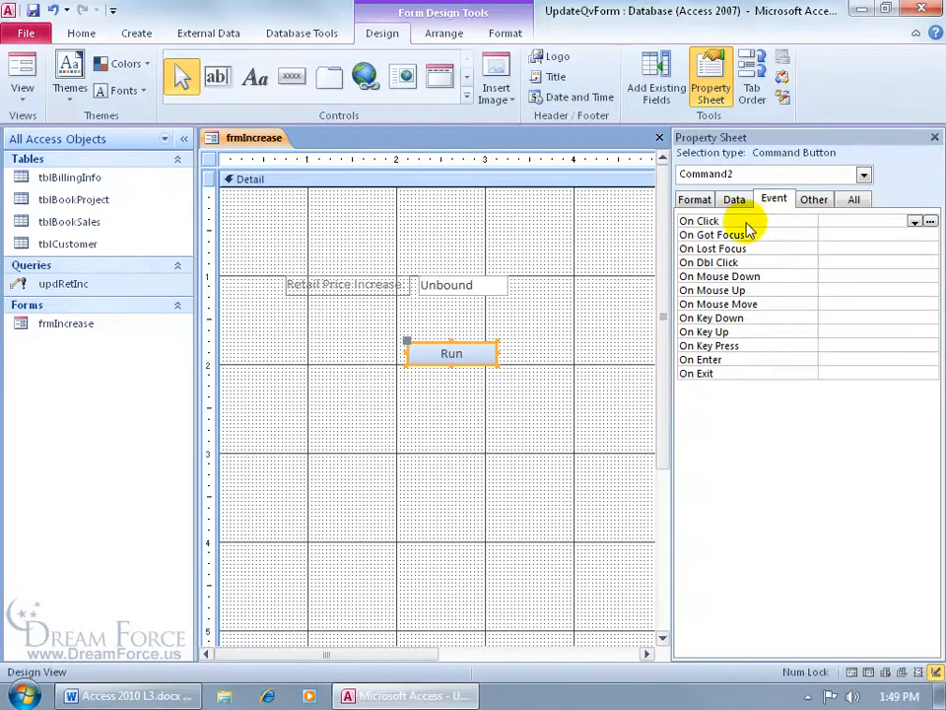
{"action": "left_click", "coordinate": [931, 222]}
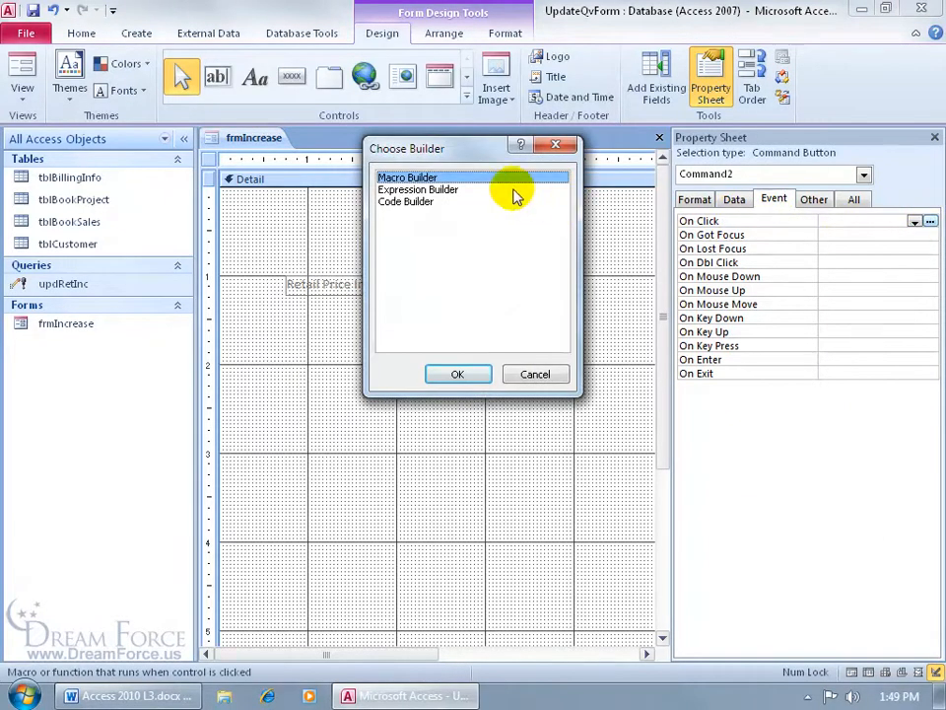
{"action": "double_click", "coordinate": [477, 183]}
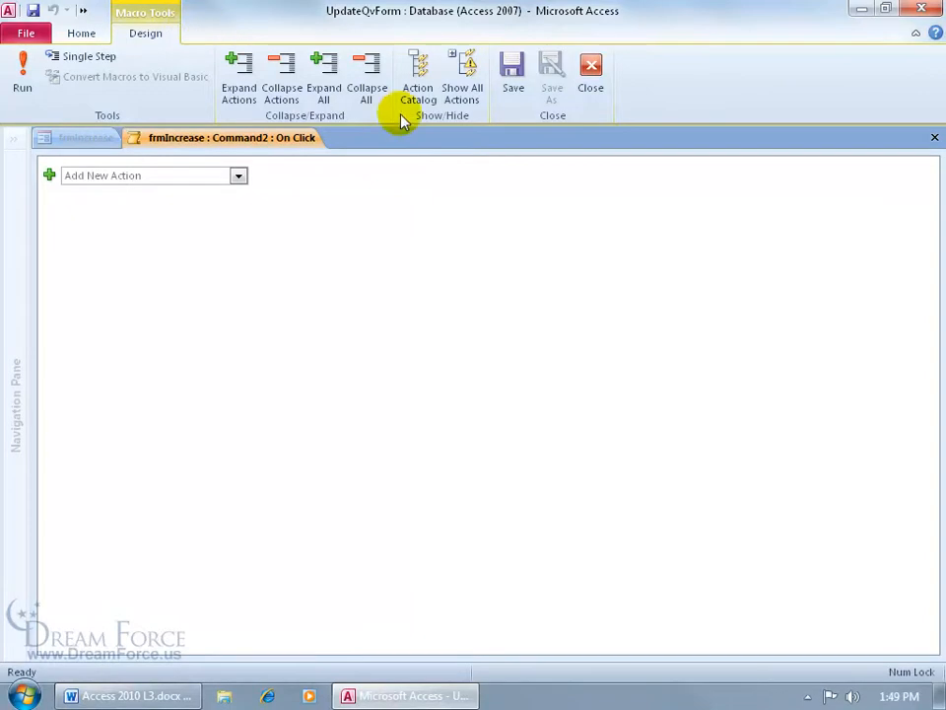
Show all macro actions and add an Echo action with Echo On set to No
{"action": "left_click", "coordinate": [465, 74]}
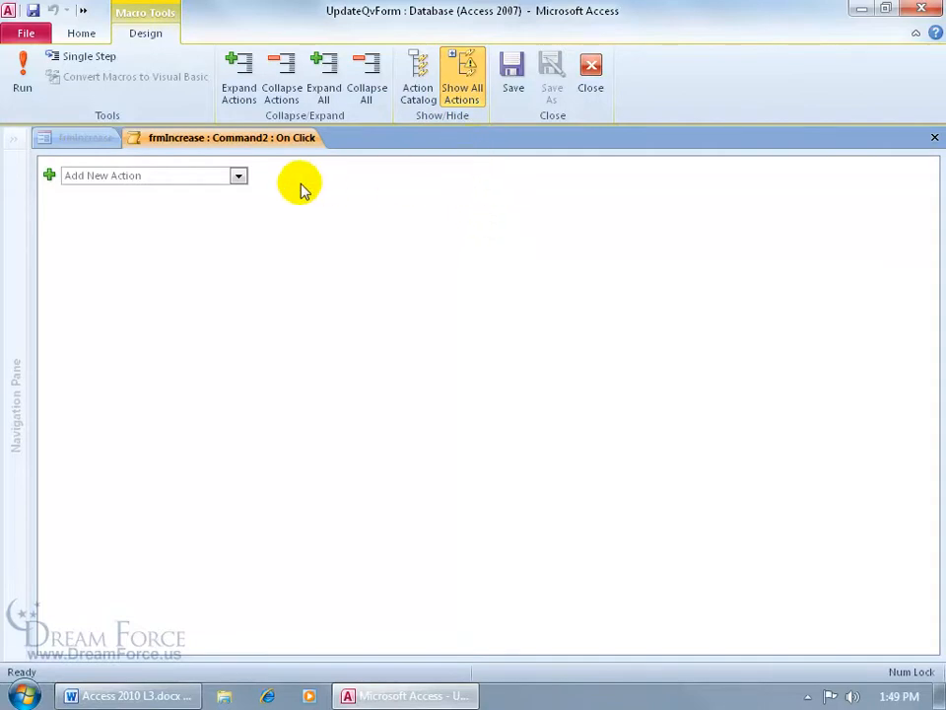
{"action": "left_click", "coordinate": [203, 174]}
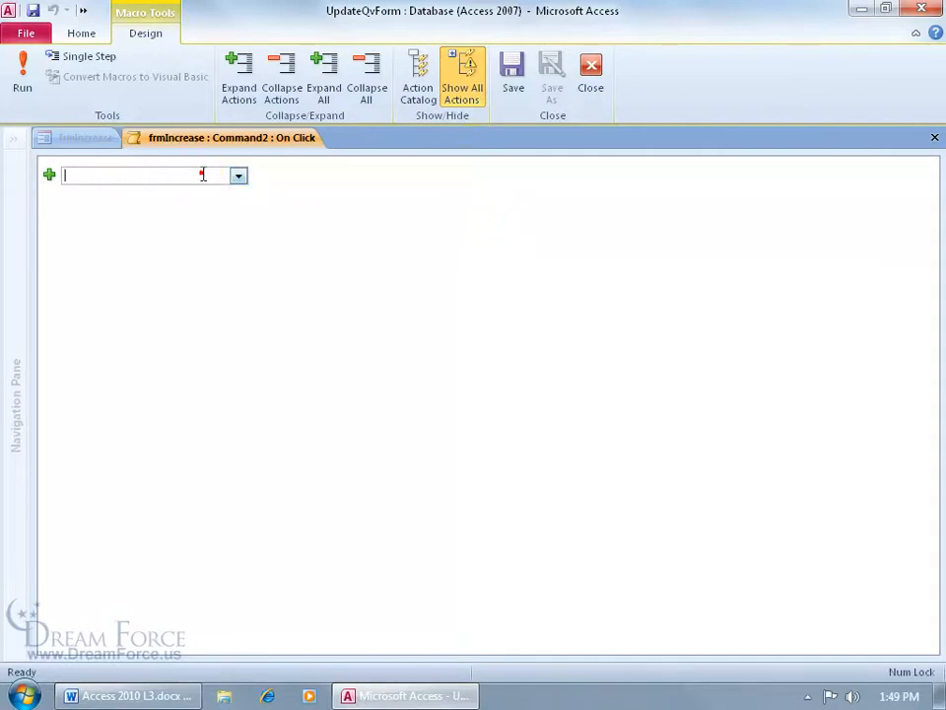
{"action": "type", "text": "Echo"}
{"action": "key", "text": "Return"}
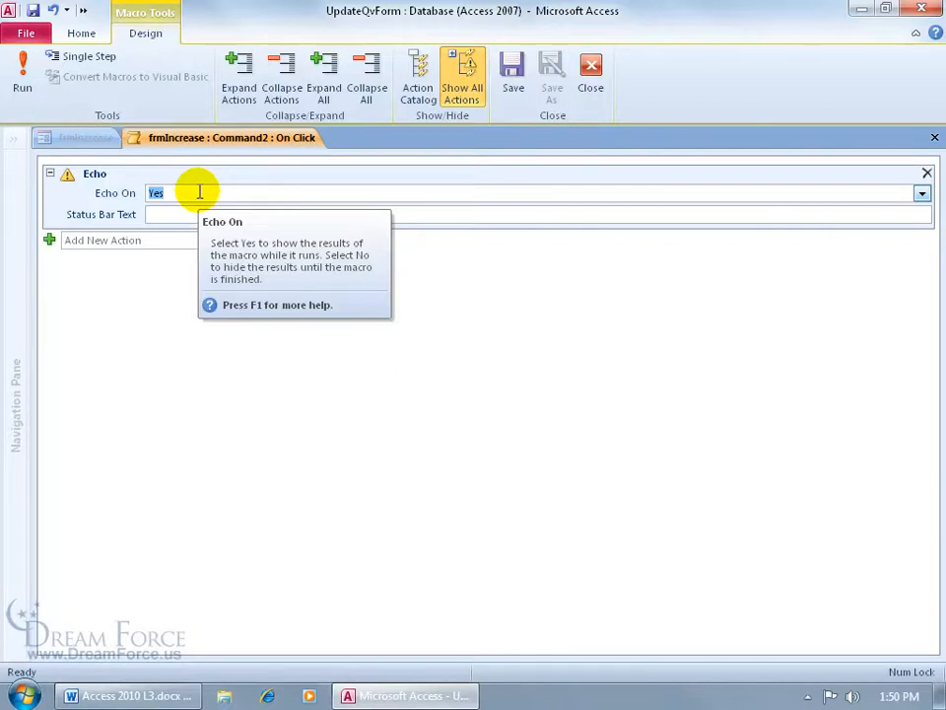
{"action": "left_click", "coordinate": [922, 193]}
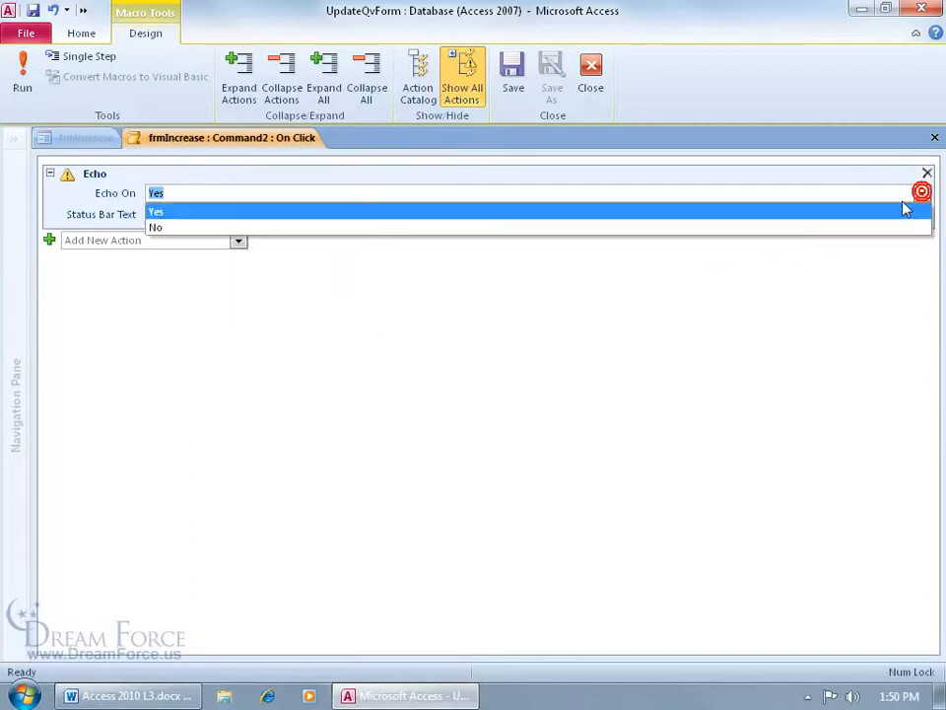
{"action": "left_click", "coordinate": [889, 228]}
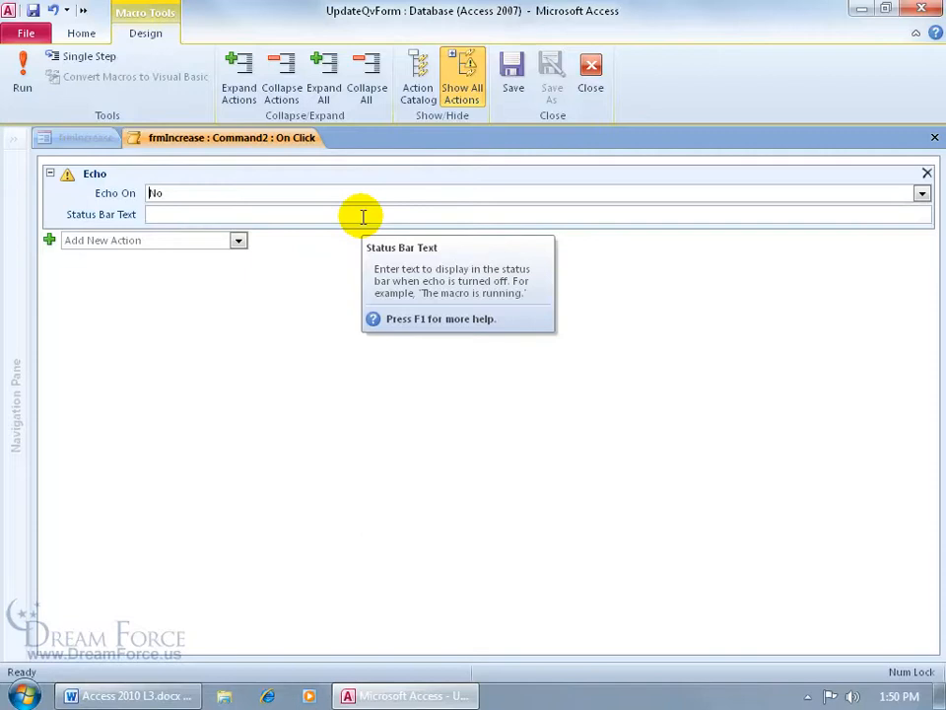
Add an OpenQuery action that opens updRetInc in Design view
{"action": "left_click", "coordinate": [238, 240]}
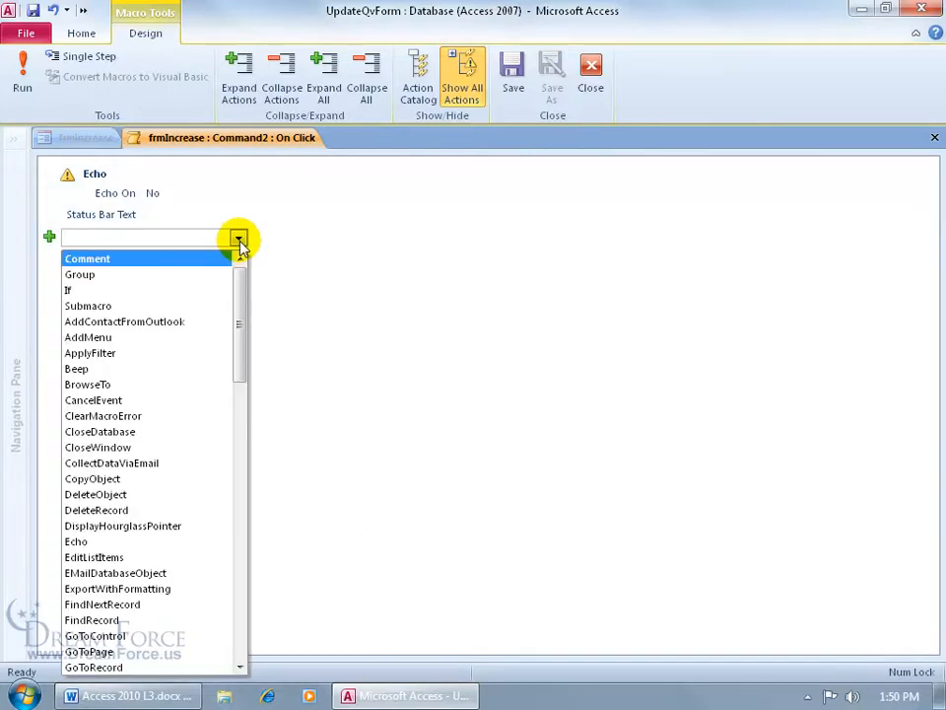
{"action": "type", "text": "Open"}
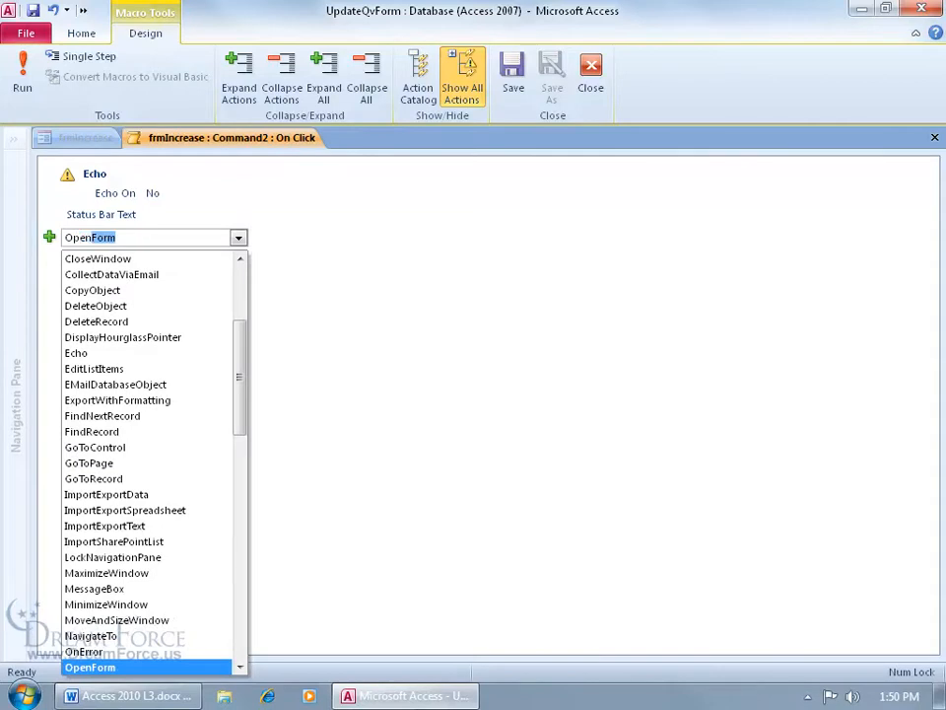
{"action": "type", "text": "Query"}
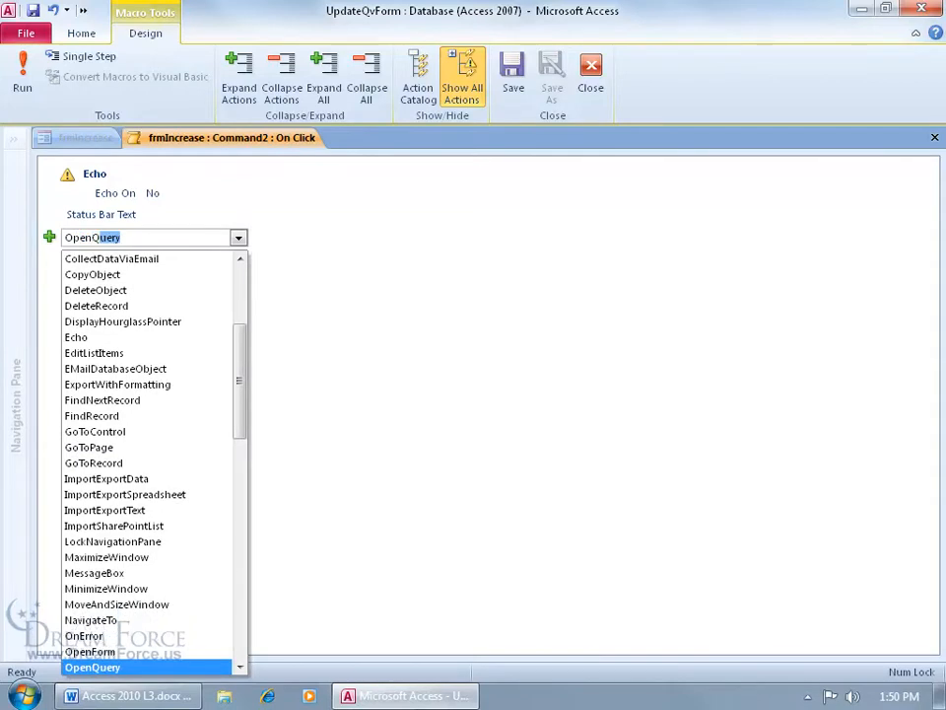
{"action": "key", "text": "Return"}
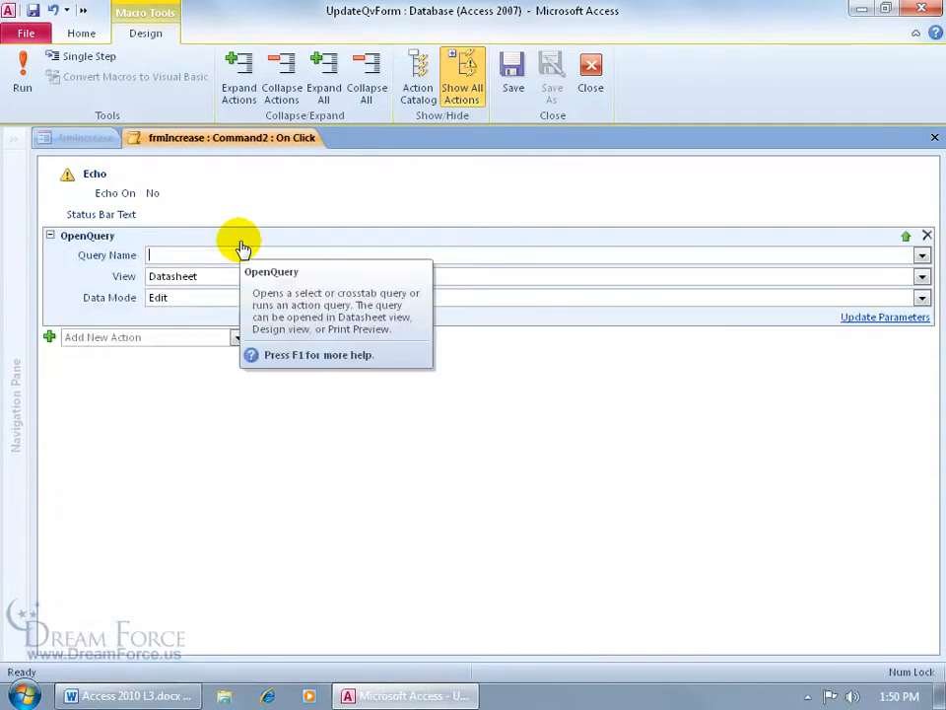
{"action": "left_click", "coordinate": [922, 256]}
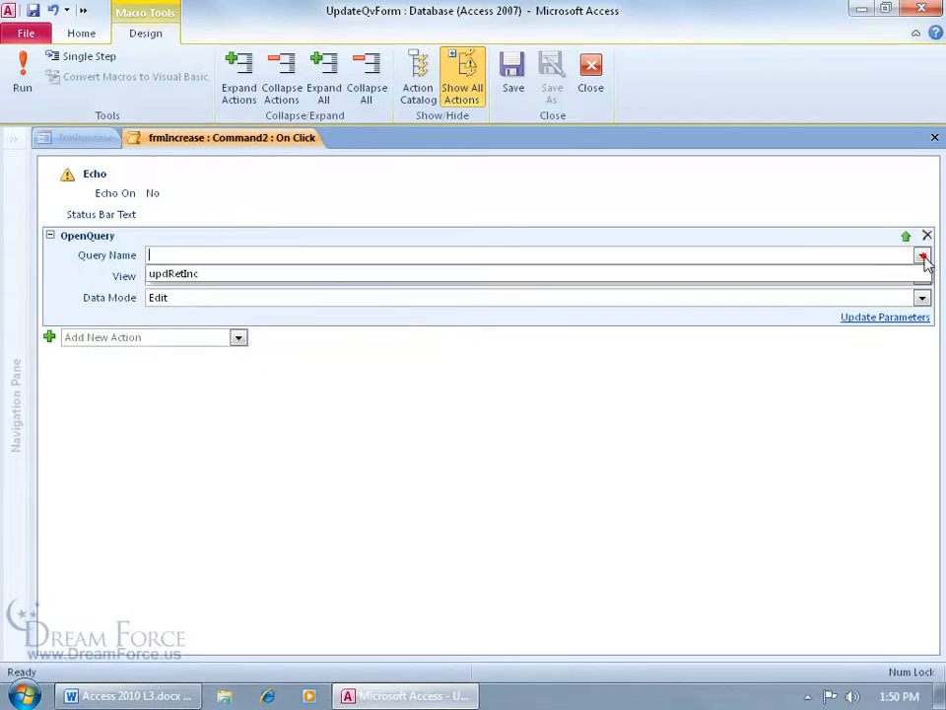
{"action": "left_click", "coordinate": [303, 276]}
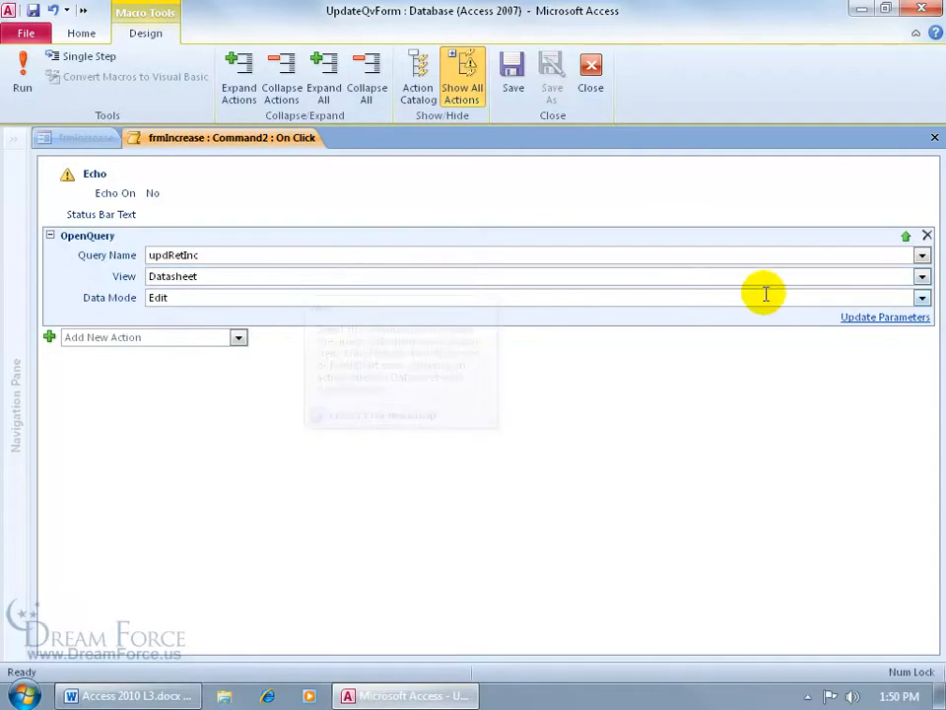
{"action": "left_click", "coordinate": [922, 276]}
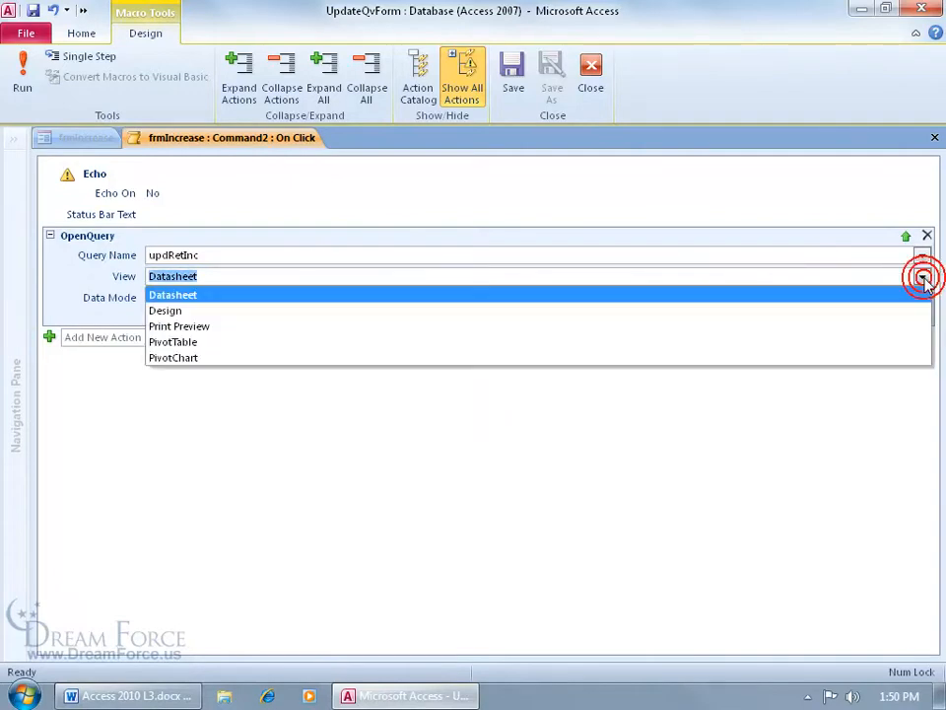
{"action": "left_click", "coordinate": [833, 313]}
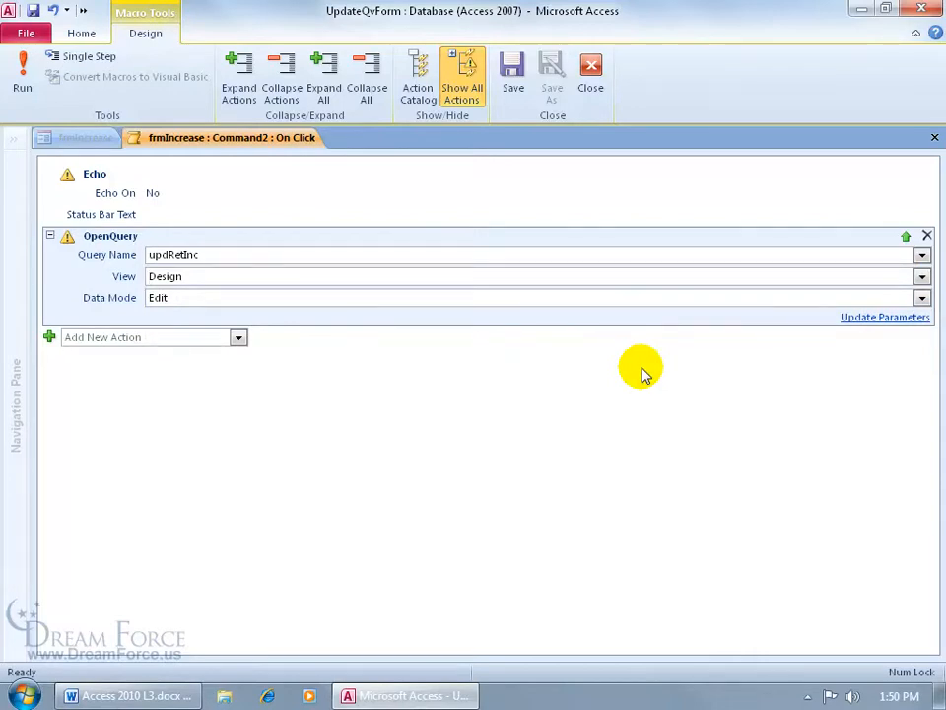
Add a RunMenuCommand action with the command Run
{"action": "left_click", "coordinate": [210, 336]}
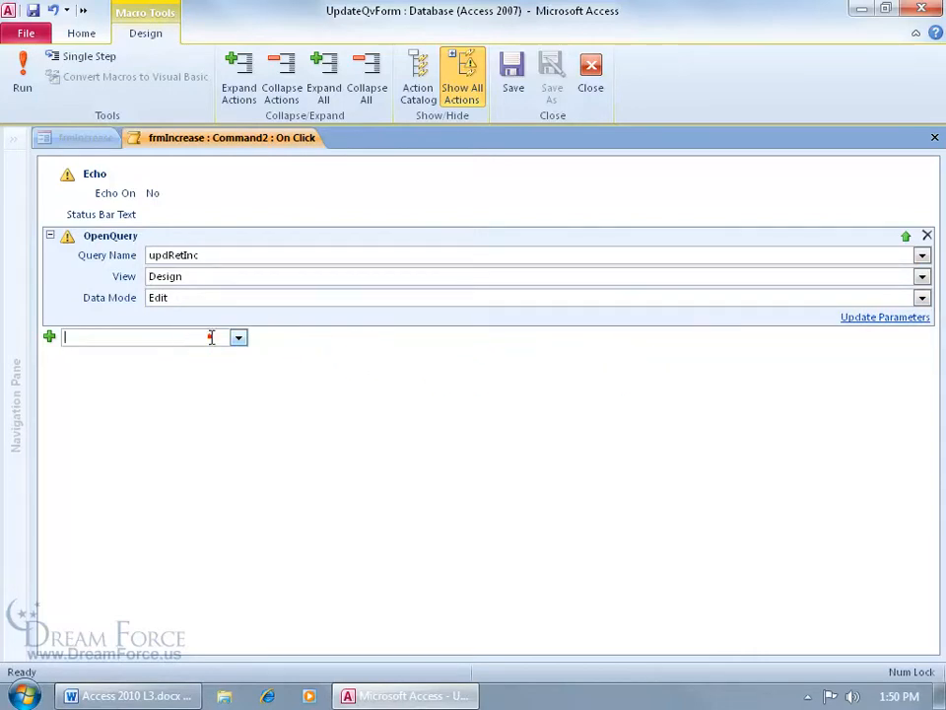
{"action": "type", "text": "RunMenuCommand"}
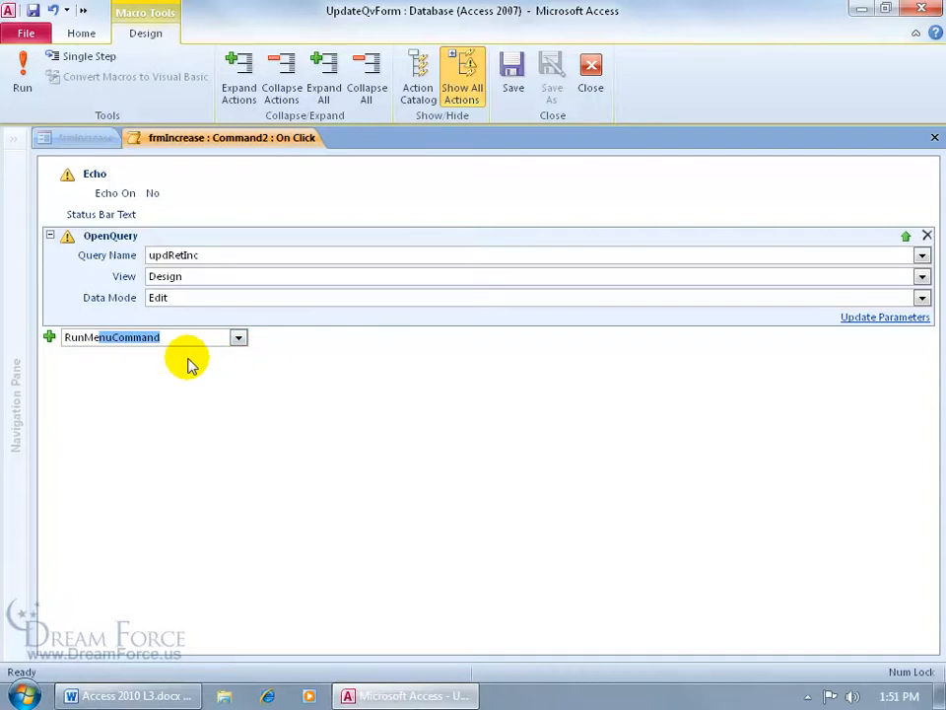
{"action": "key", "text": "Return"}
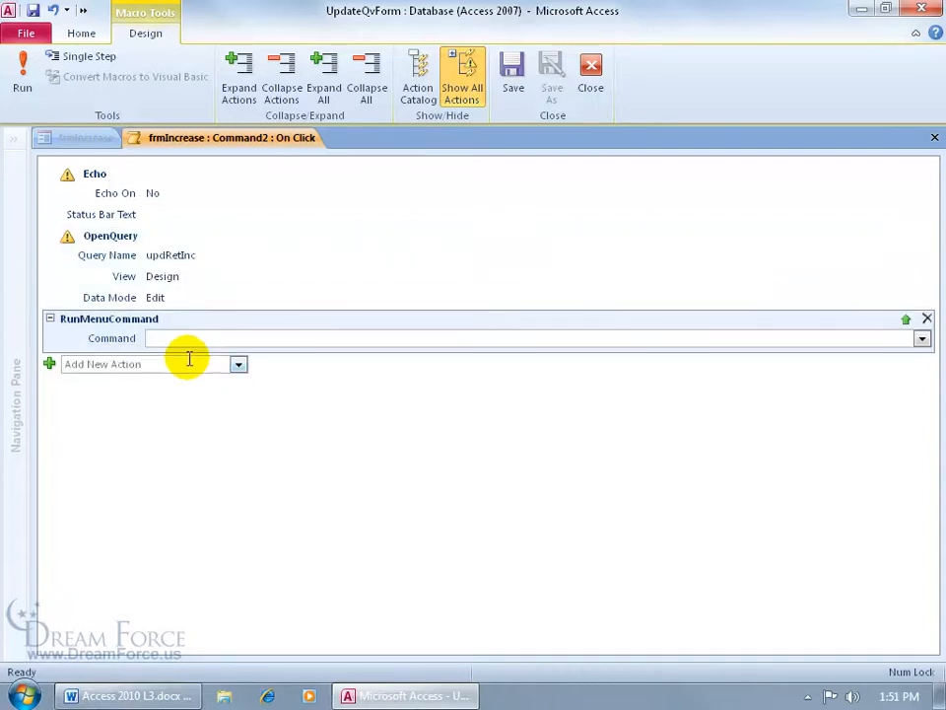
{"action": "left_click", "coordinate": [922, 339]}
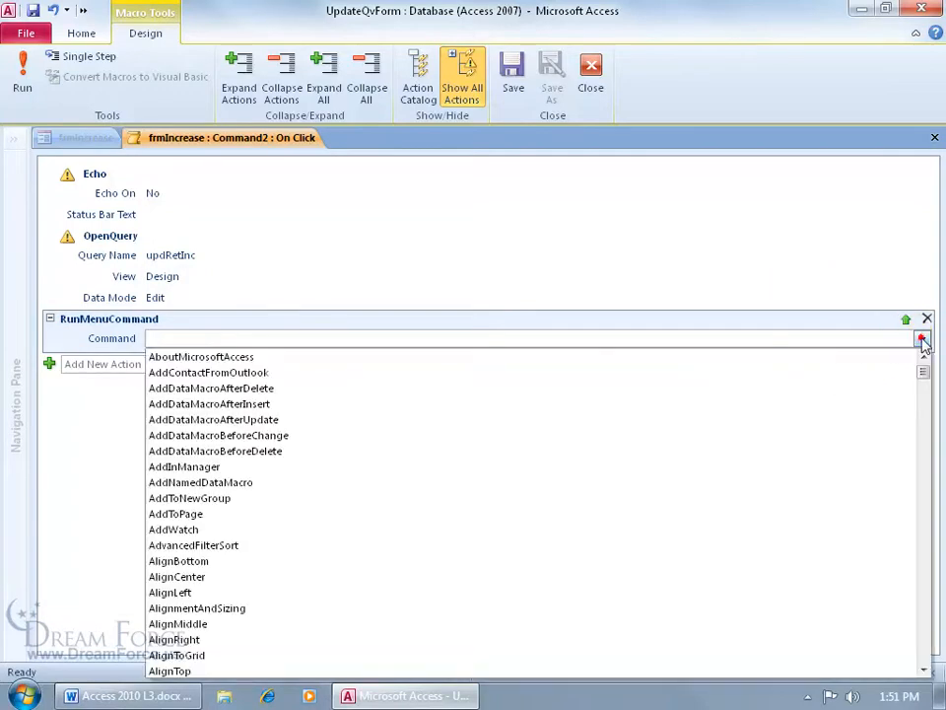
{"action": "type", "text": "Run"}
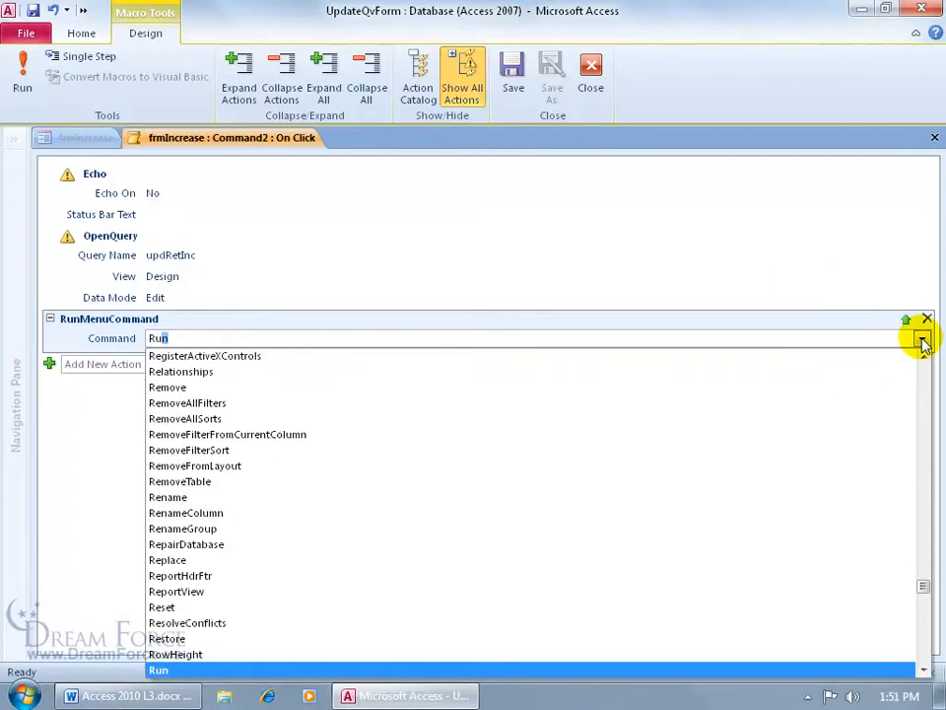
{"action": "key", "text": "Return"}
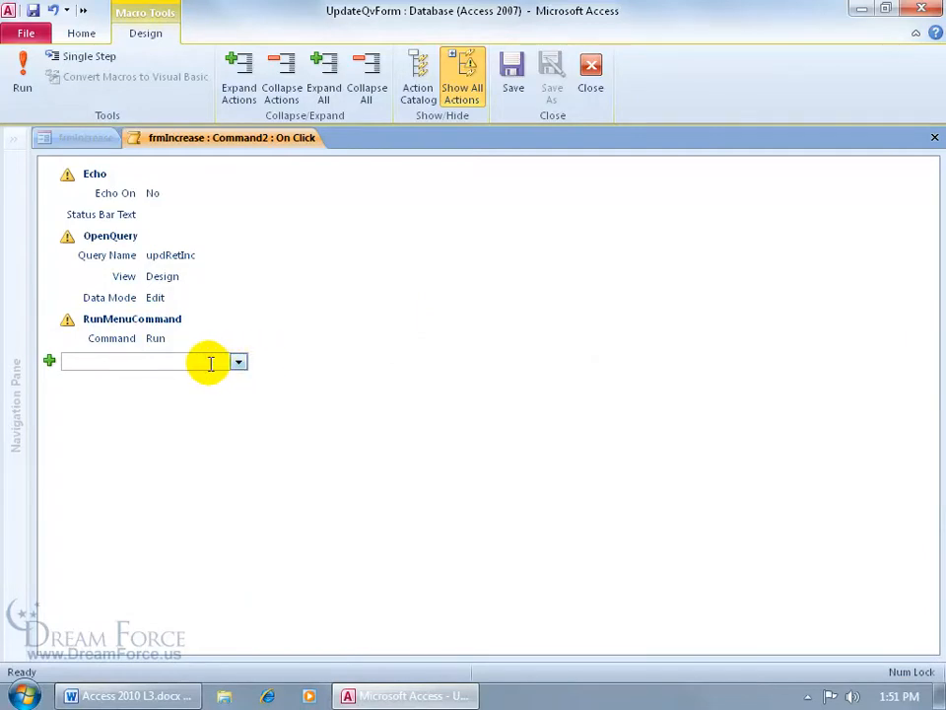
Add CloseWindow for query updRetInc with Save No, then close the macro designer
{"action": "type", "text": "Close"}
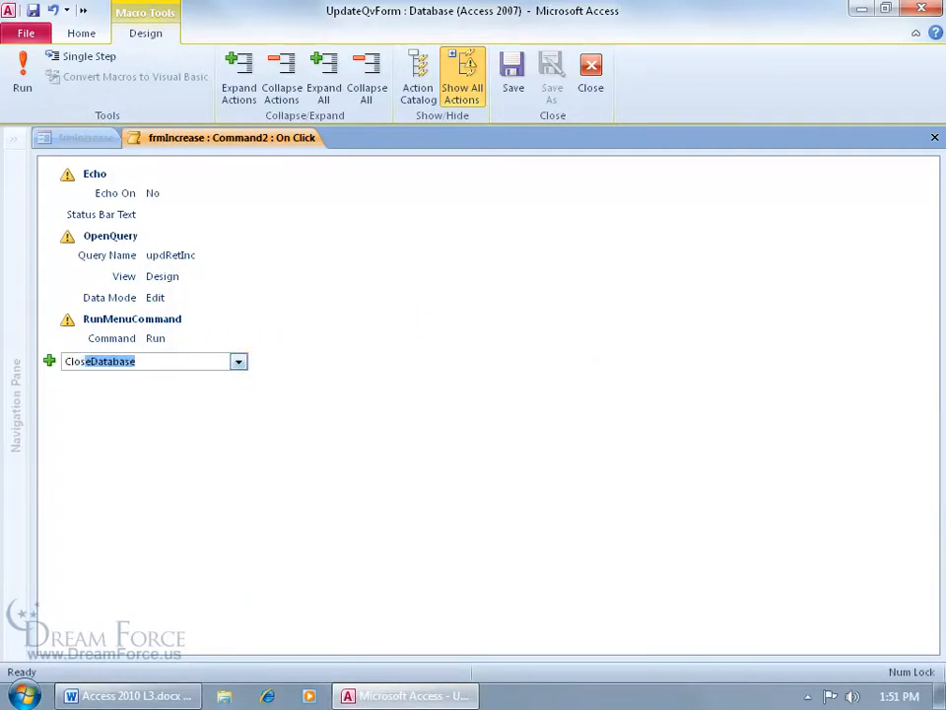
{"action": "type", "text": "Window"}
{"action": "key", "text": "Return"}
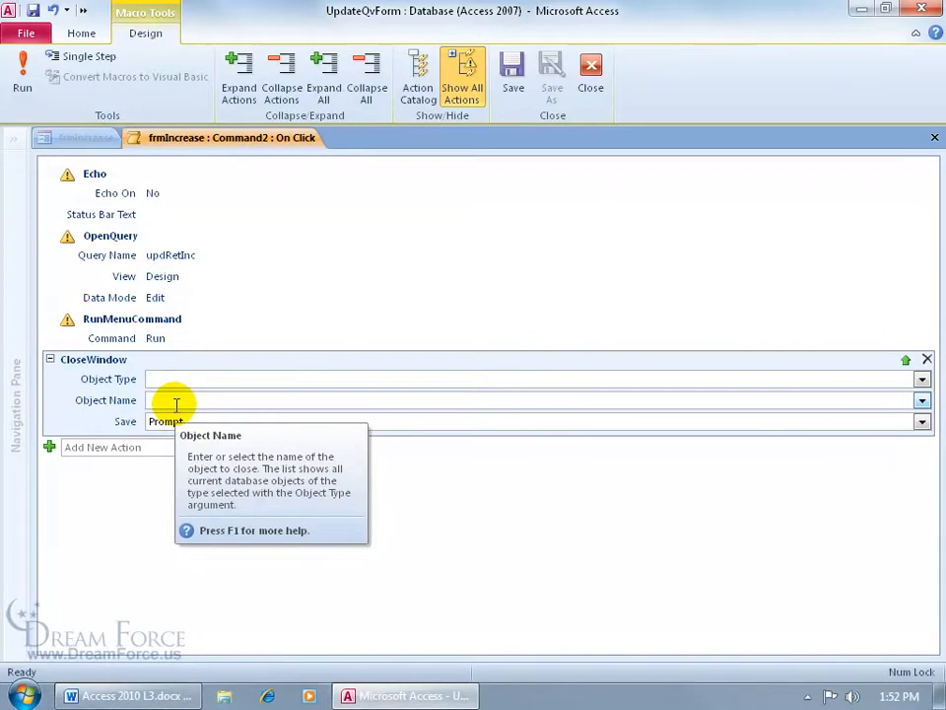
{"action": "left_click", "coordinate": [922, 379]}
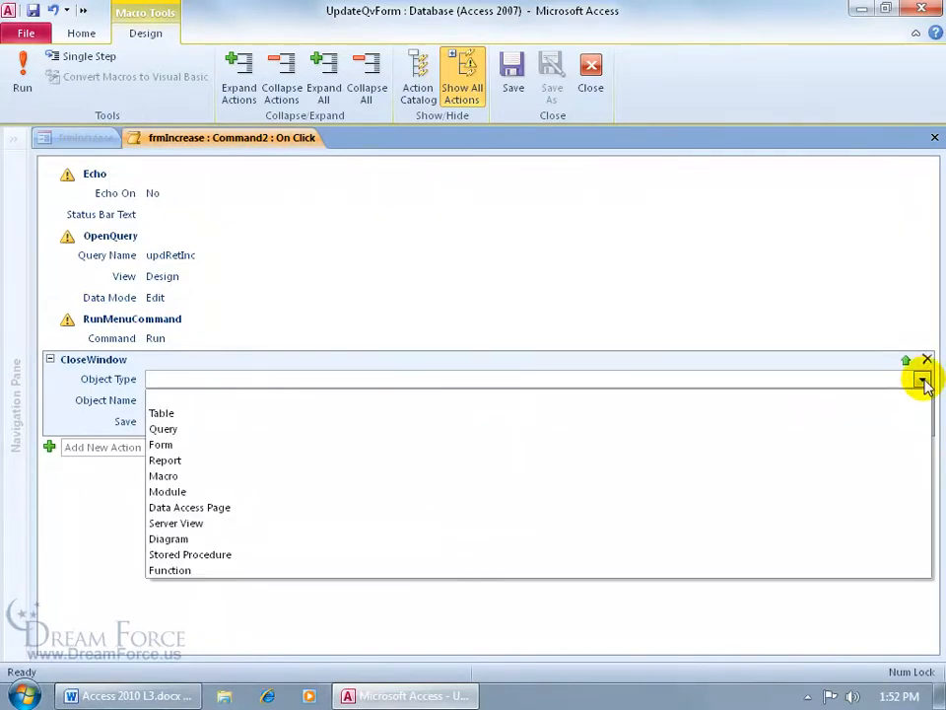
{"action": "left_click", "coordinate": [793, 430]}
{"action": "left_click", "coordinate": [922, 401]}
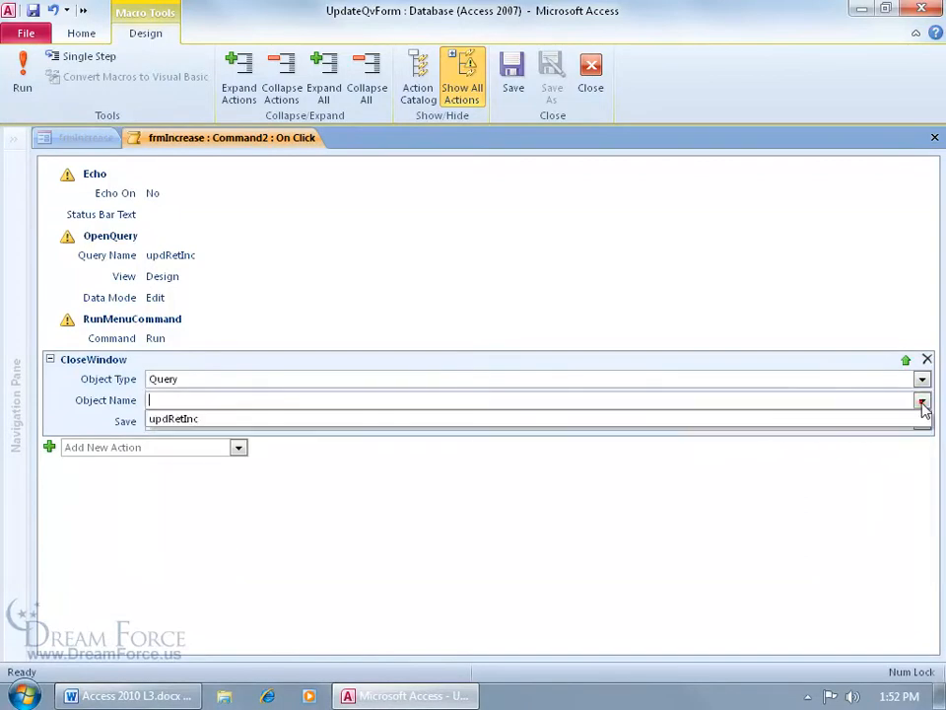
{"action": "left_click", "coordinate": [729, 422]}
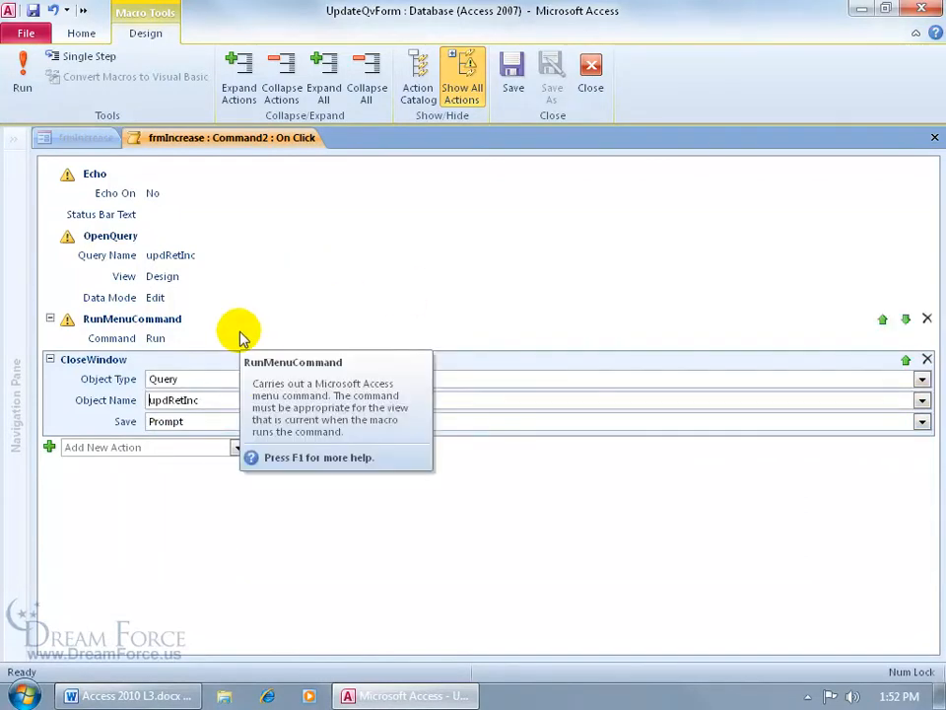
{"action": "left_click", "coordinate": [921, 422]}
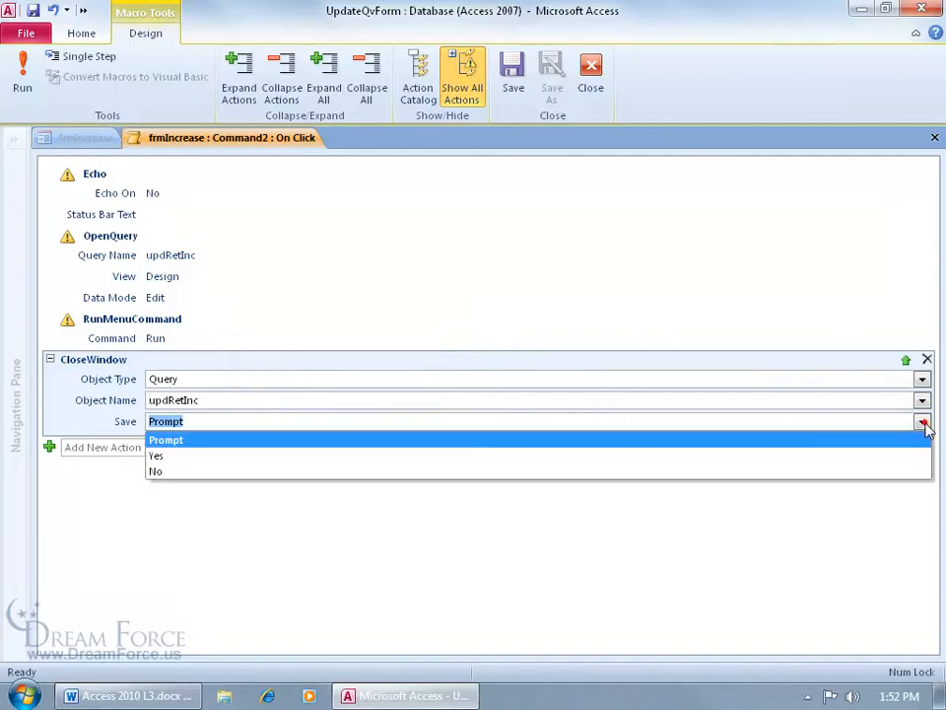
{"action": "left_click", "coordinate": [842, 471]}
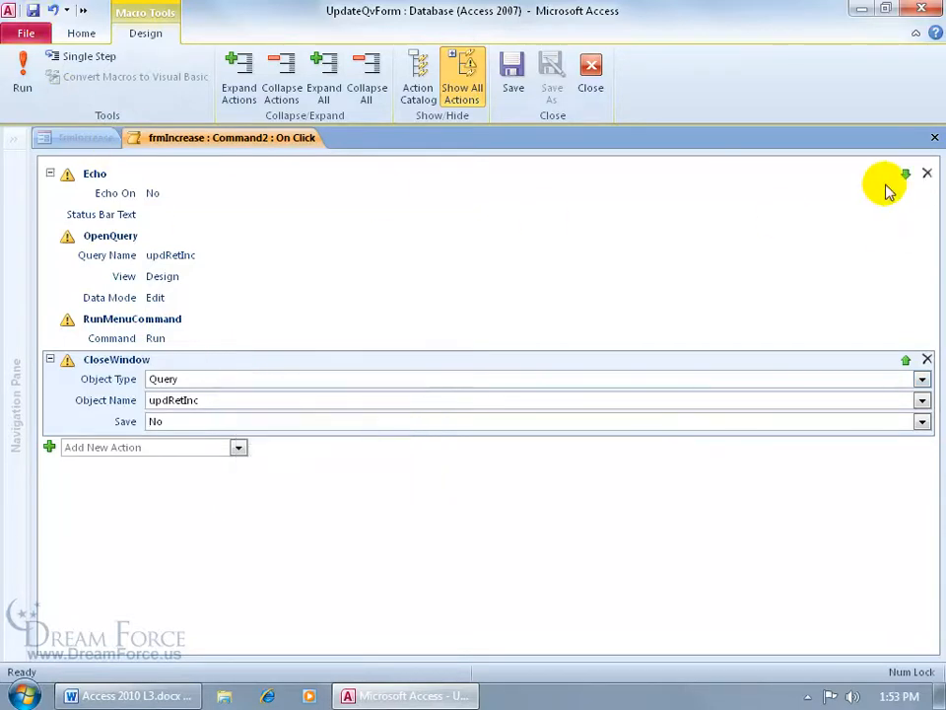
{"action": "left_click", "coordinate": [932, 138]}
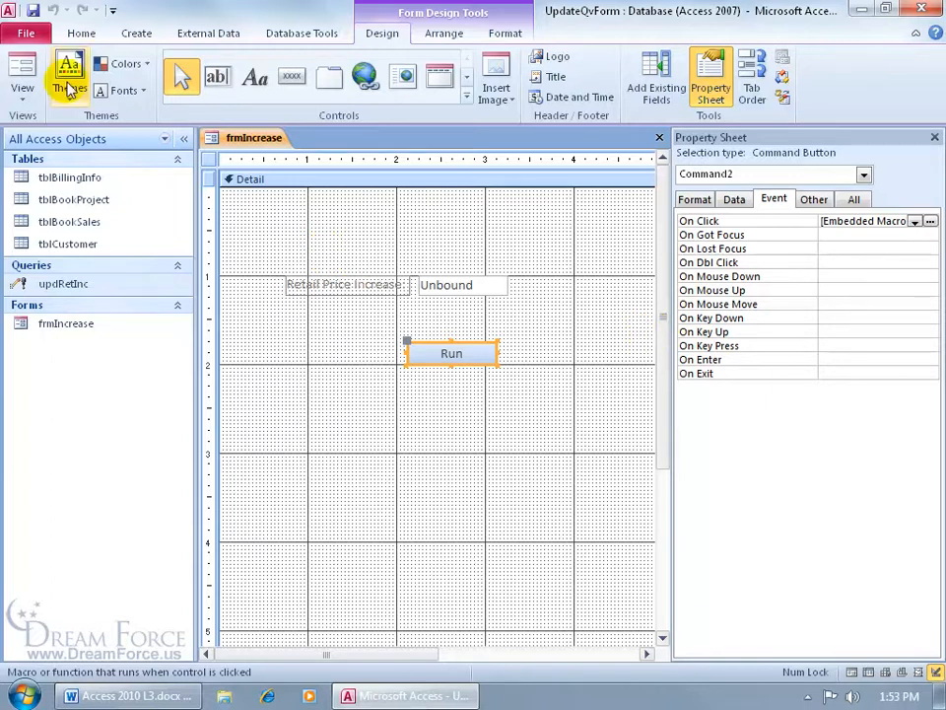
Test frmIncrease in Form View with an increase of 4, then return to Design View
{"action": "left_click", "coordinate": [22, 71]}
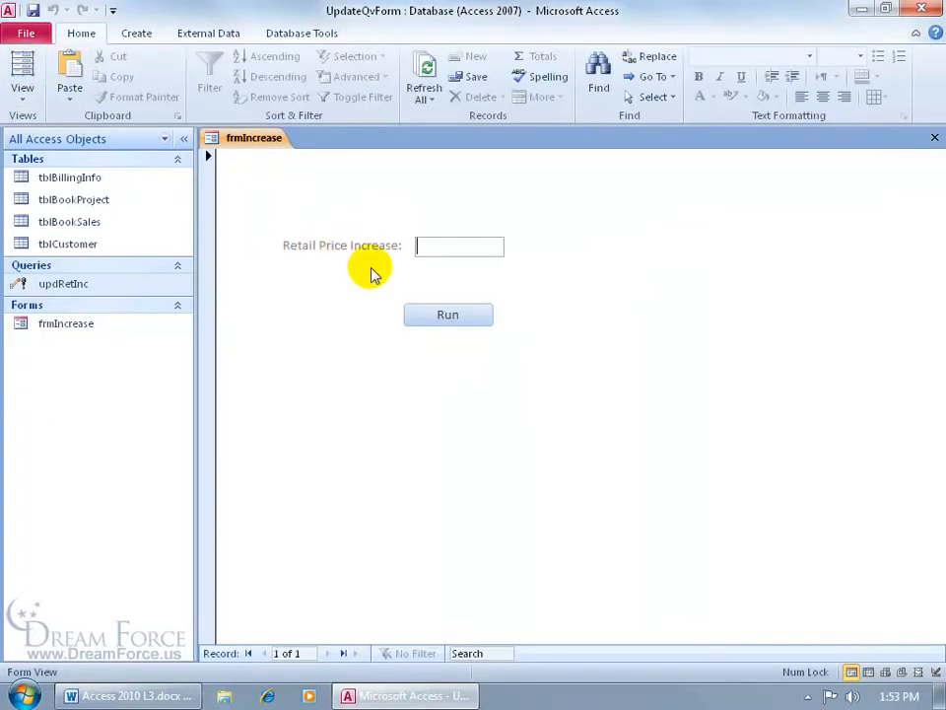
{"action": "type", "text": "4"}
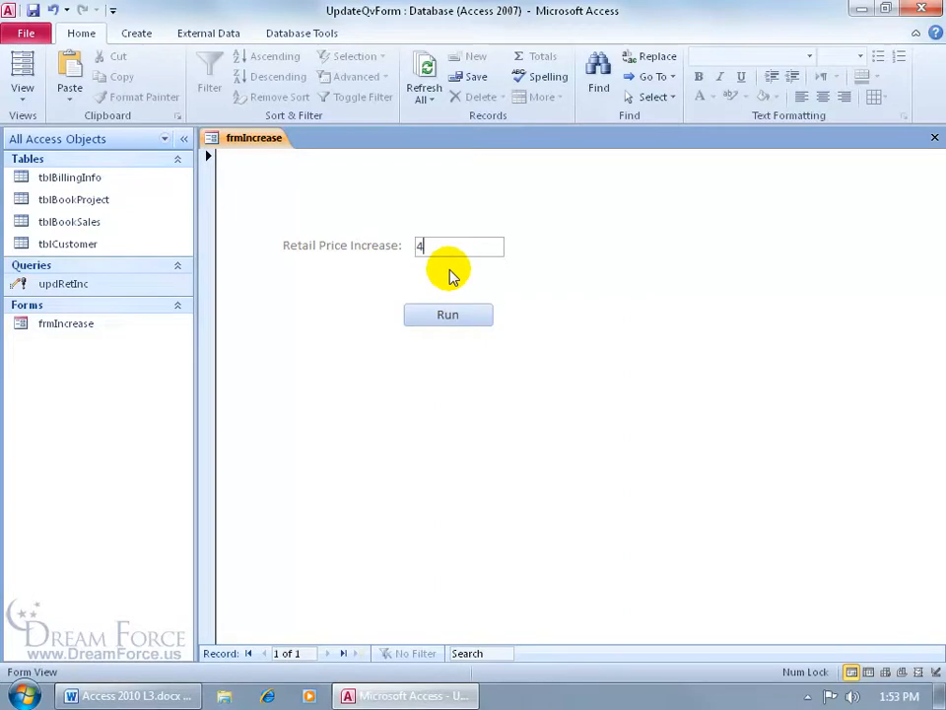
{"action": "key", "text": "Tab"}
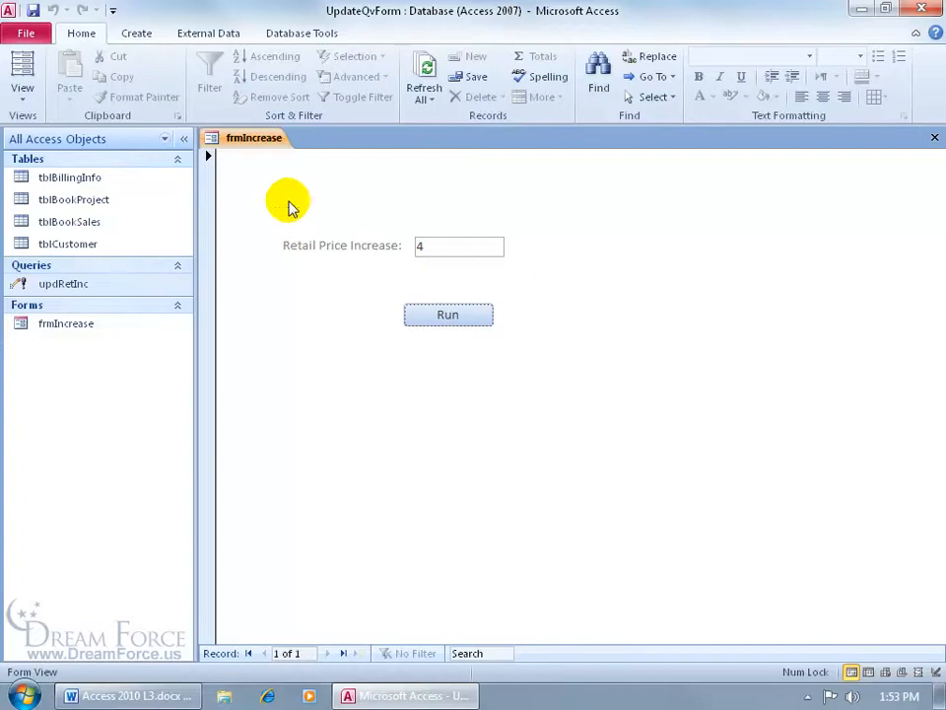
{"action": "right_click", "coordinate": [262, 144]}
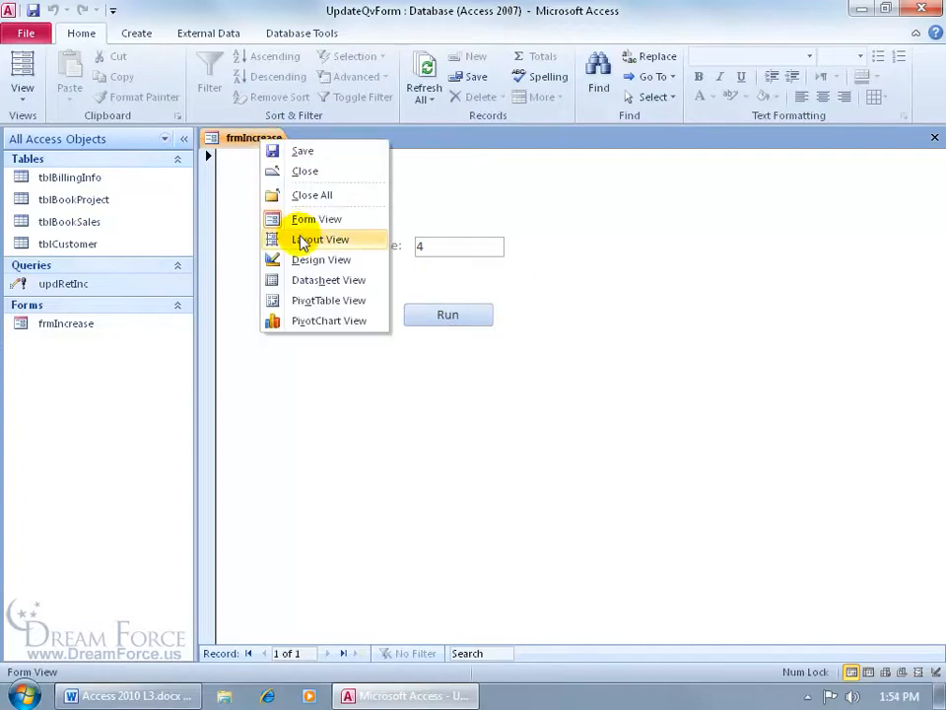
{"action": "left_click", "coordinate": [281, 260]}
Give the RetInc text box the Percent format and switch frmIncrease to Form View
{"action": "left_click", "coordinate": [463, 286]}
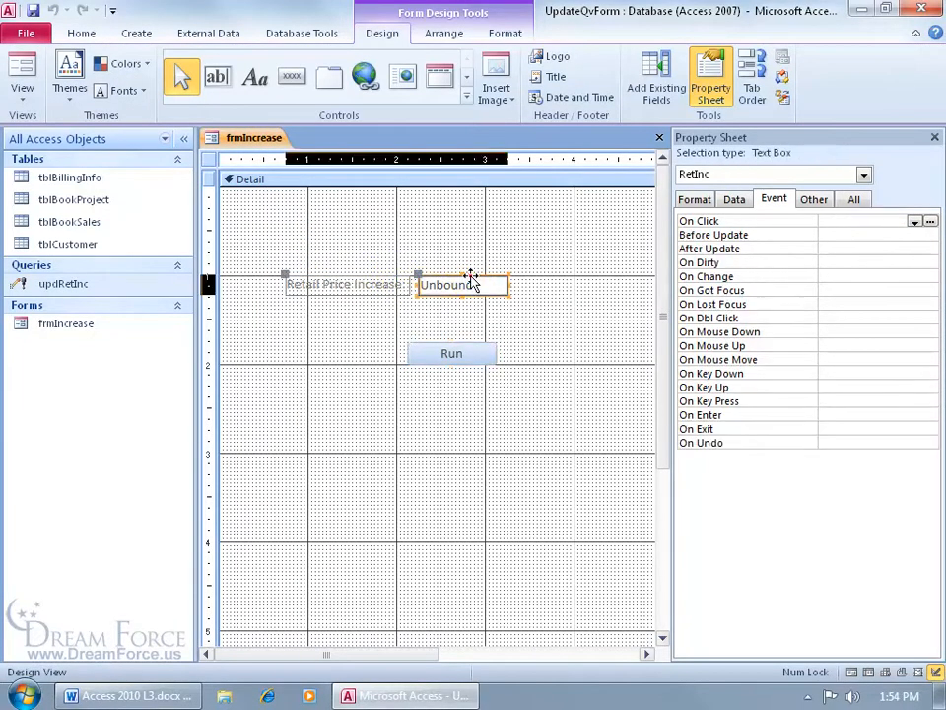
{"action": "left_click", "coordinate": [695, 199]}
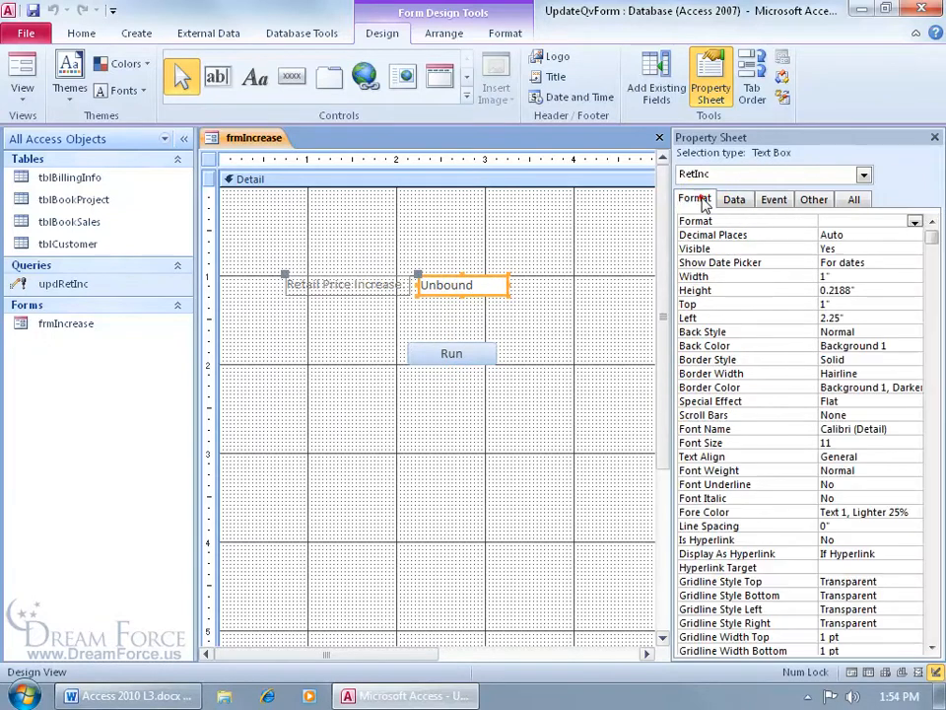
{"action": "left_click", "coordinate": [914, 223]}
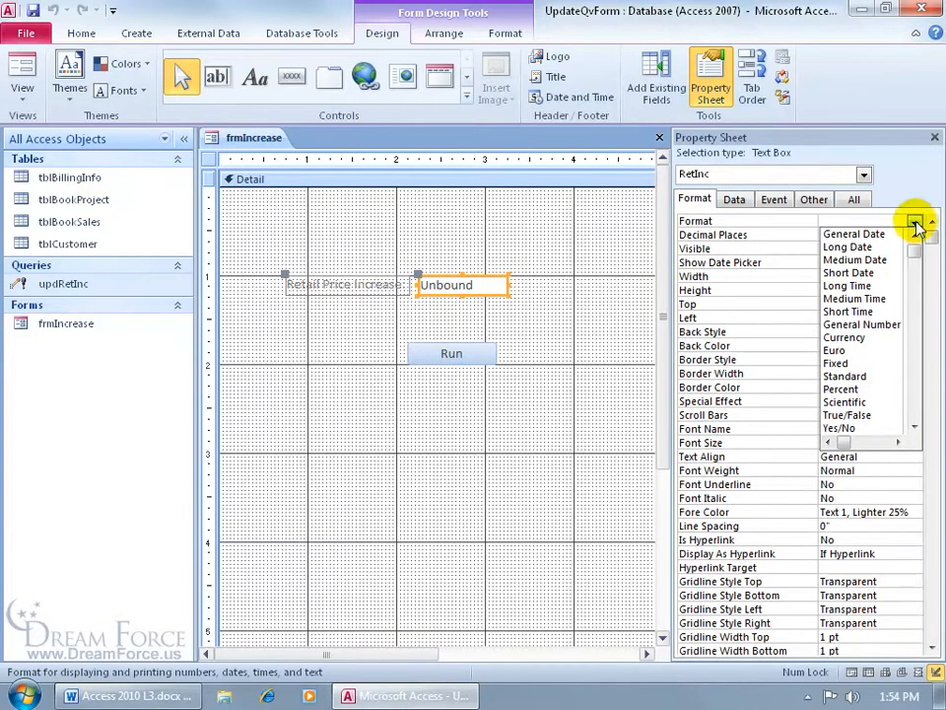
{"action": "left_click", "coordinate": [887, 386]}
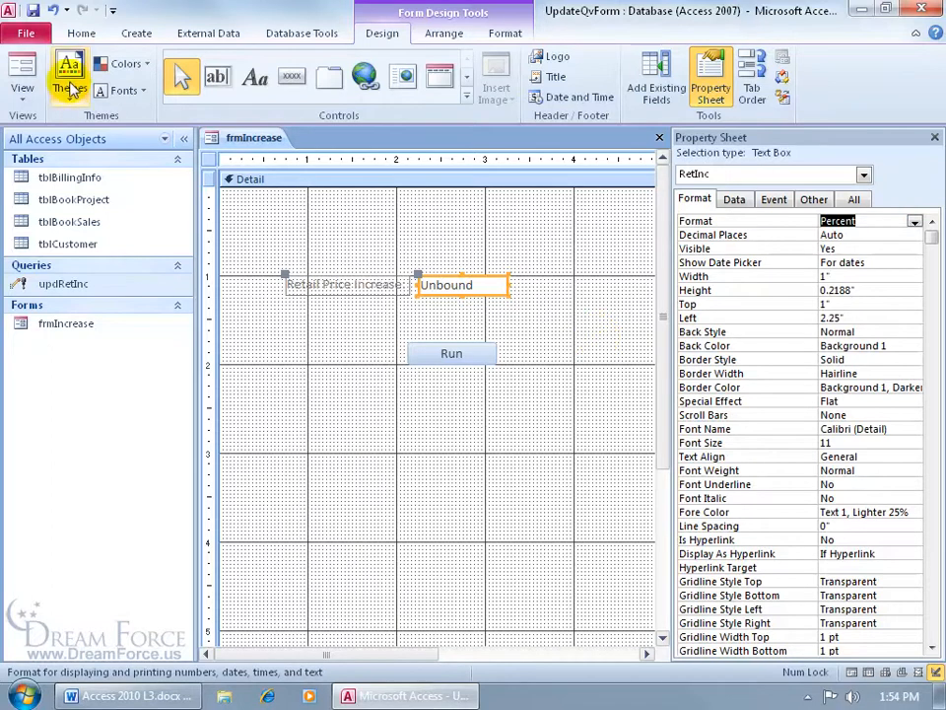
{"action": "left_click", "coordinate": [22, 63]}
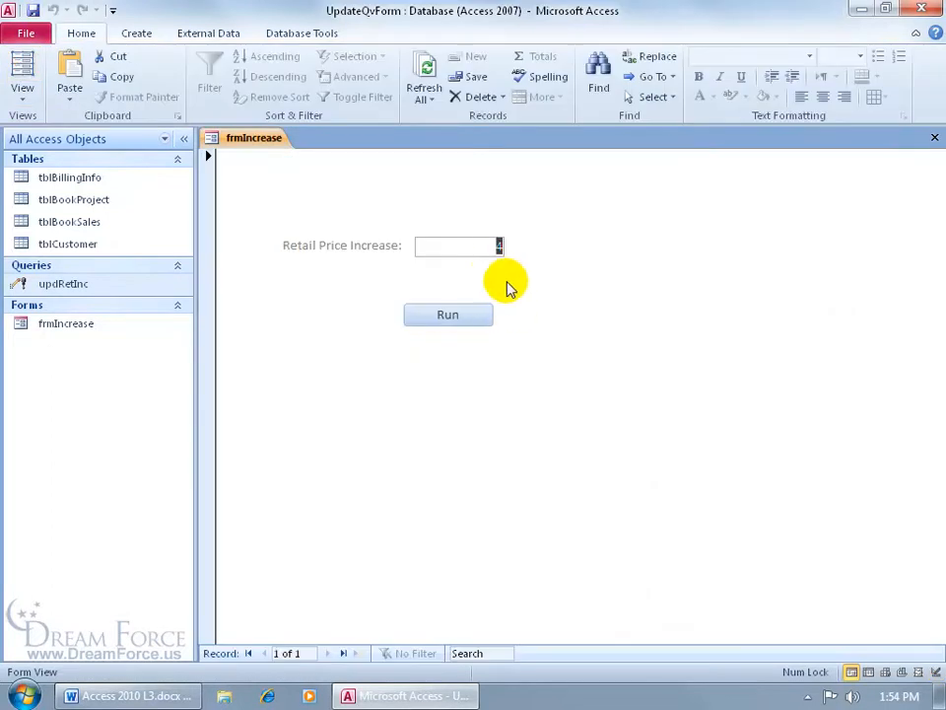
Enter 5% as the increase and check tblBookProject's current Retail prices
{"action": "type", "text": "5%"}
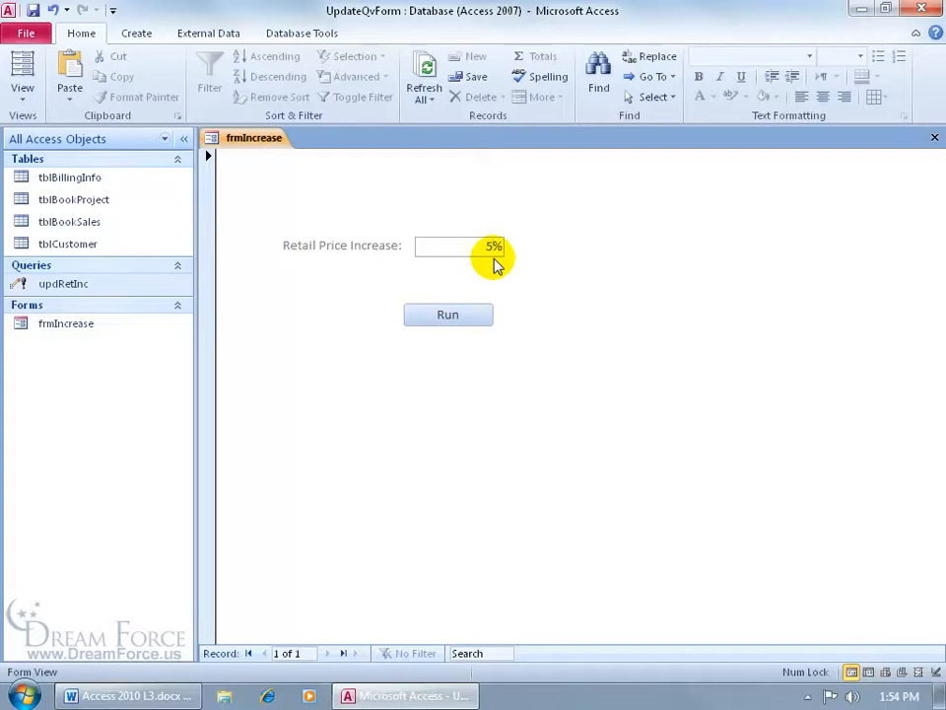
{"action": "double_click", "coordinate": [133, 207]}
{"action": "left_click_drag", "start_coordinate": [603, 655], "coordinate": [656, 656]}
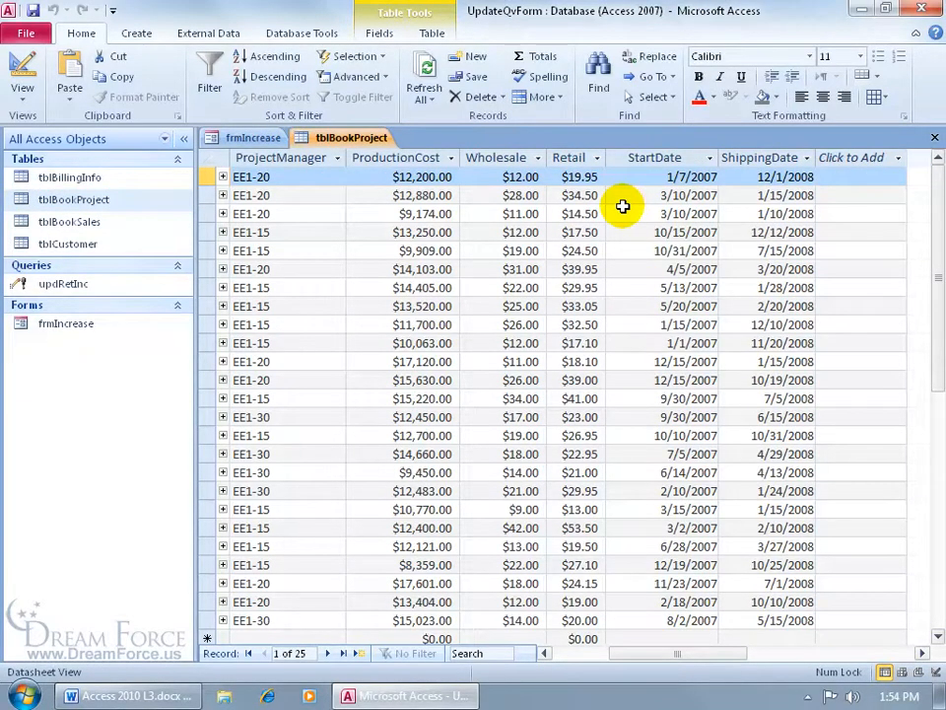
{"action": "left_click", "coordinate": [932, 138]}
Run the increase and reopen tblBookProject to confirm prices rose, e.g. $19.95 to $20.95
{"action": "left_click", "coordinate": [446, 315]}
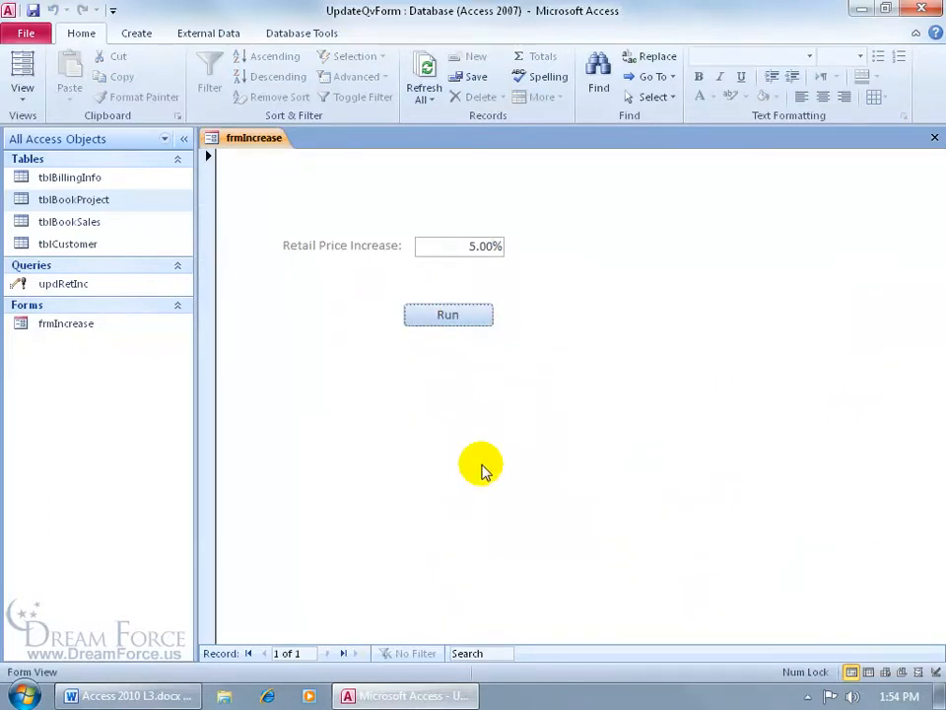
{"action": "double_click", "coordinate": [110, 200]}
{"action": "left_click_drag", "start_coordinate": [608, 654], "coordinate": [660, 627]}
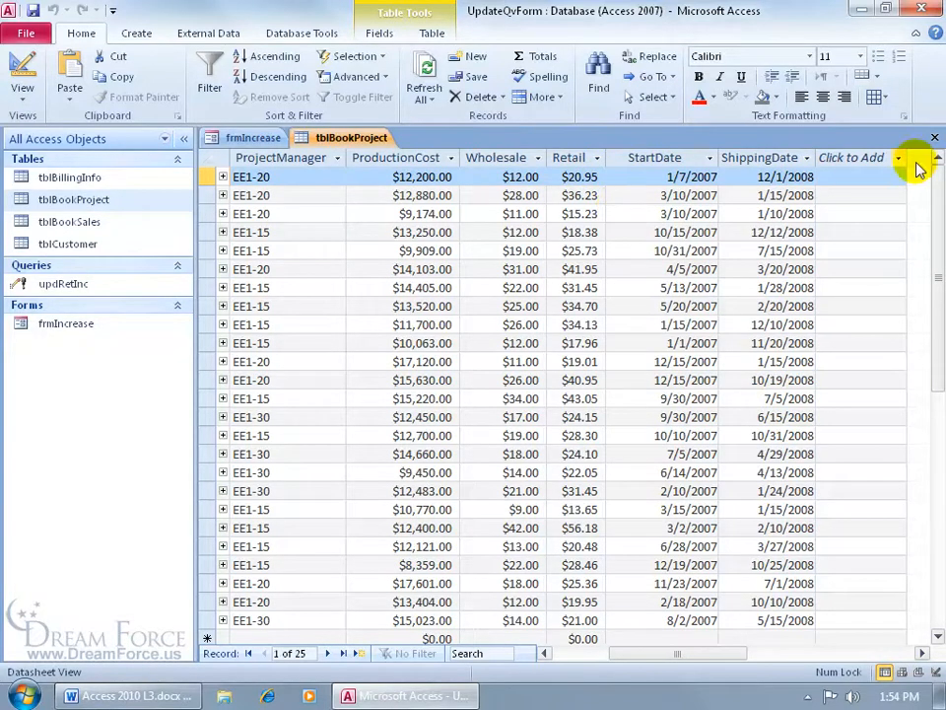
{"action": "left_click", "coordinate": [933, 137]}
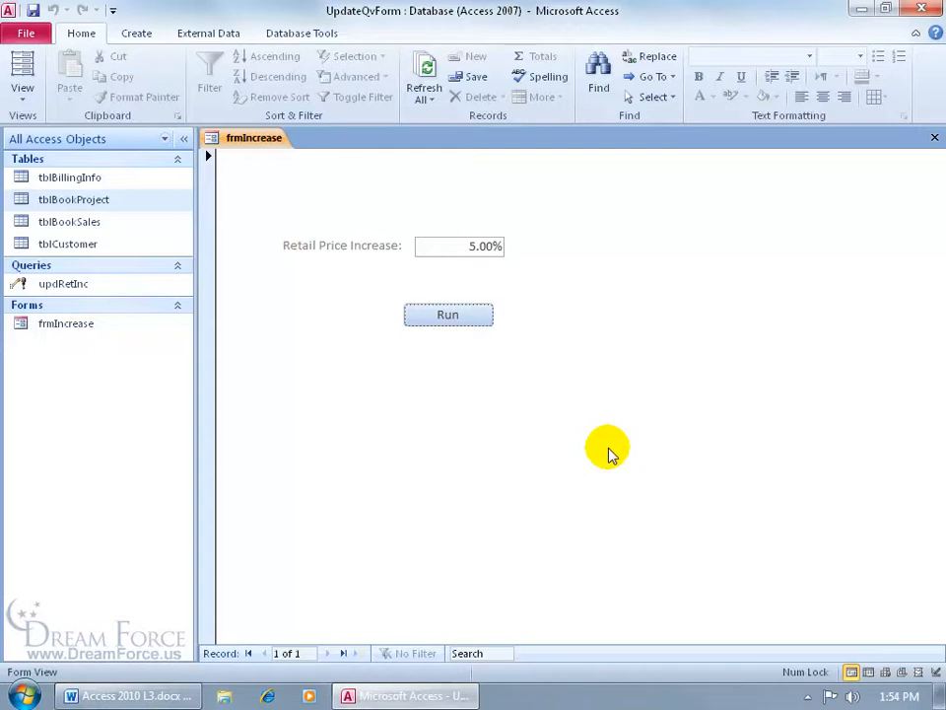
In Access Options Client Settings, turn Confirm Action queries on, then back off
{"action": "left_click", "coordinate": [27, 33]}
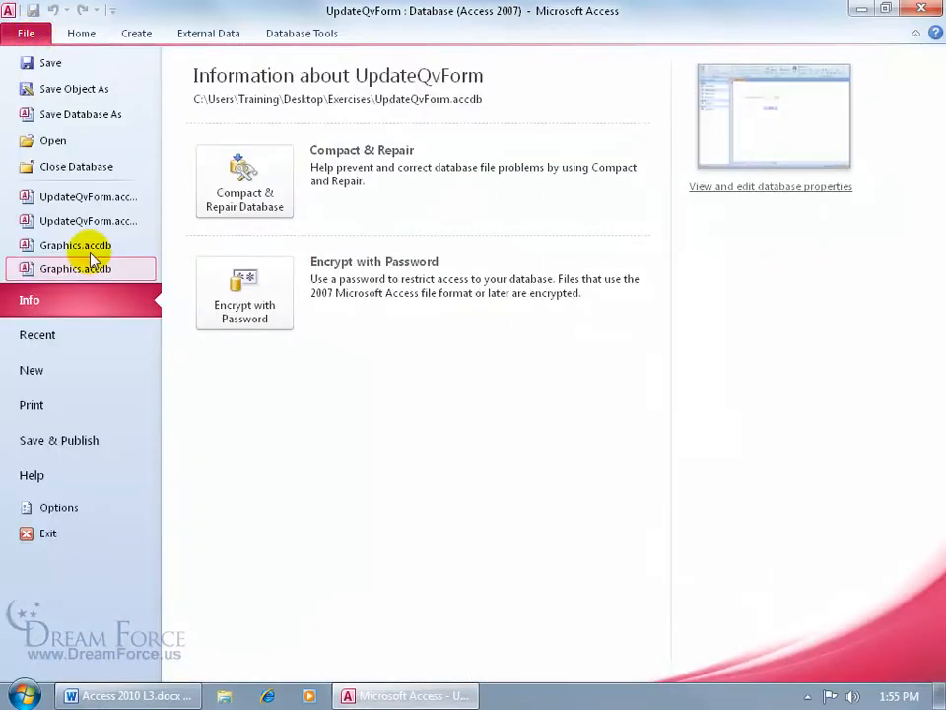
{"action": "left_click", "coordinate": [77, 506]}
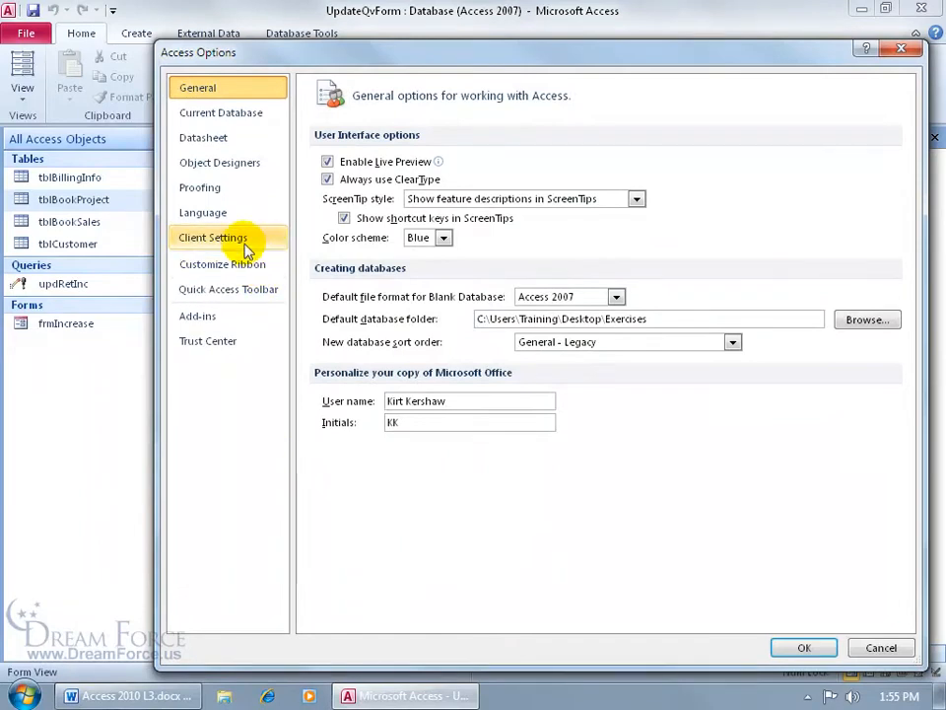
{"action": "left_click", "coordinate": [249, 250]}
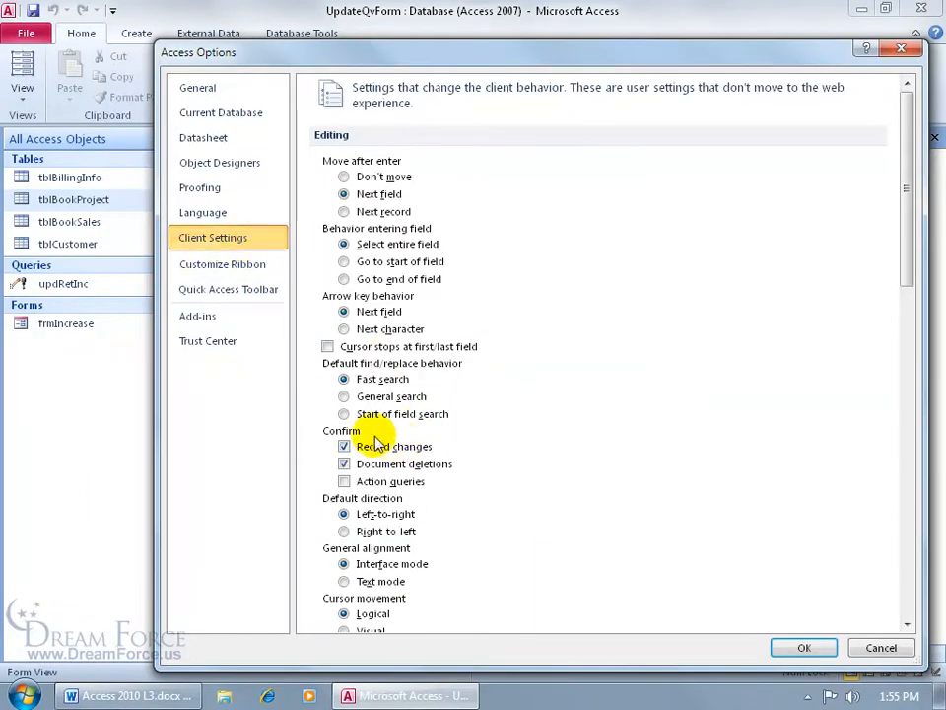
{"action": "left_click", "coordinate": [345, 481]}
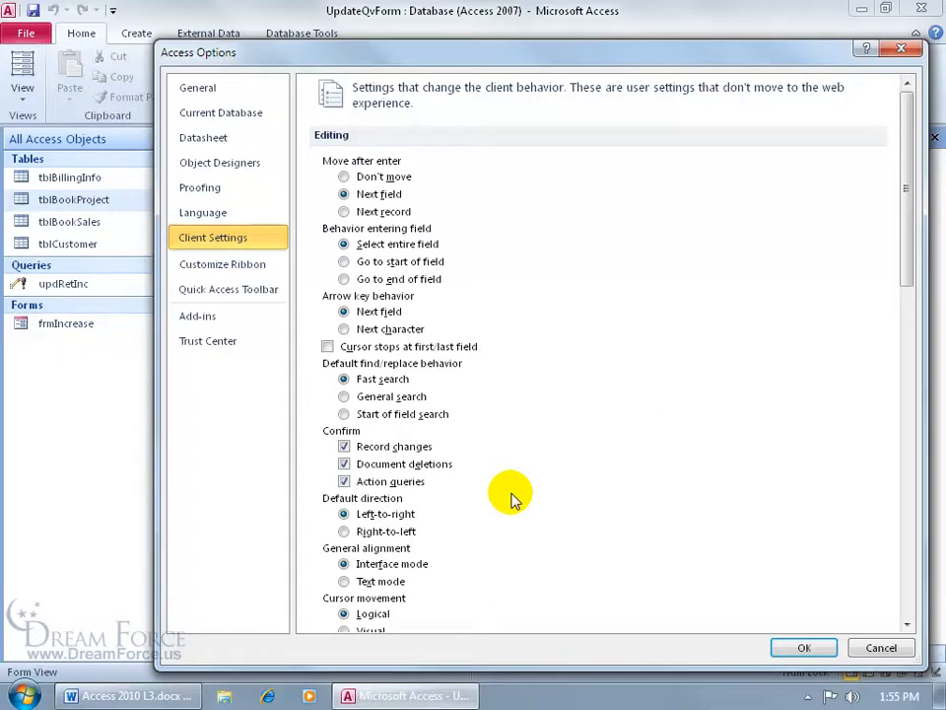
{"action": "left_click", "coordinate": [344, 481]}
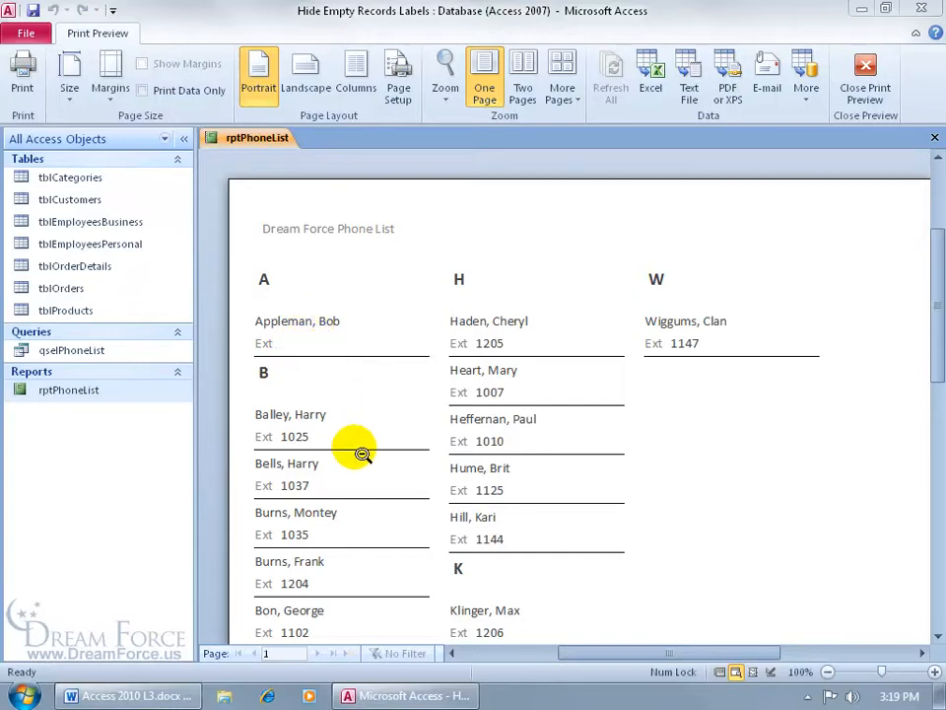
Switch rptPhoneList to Design View and delete the static Ext label in Detail
{"action": "right_click", "coordinate": [440, 206]}
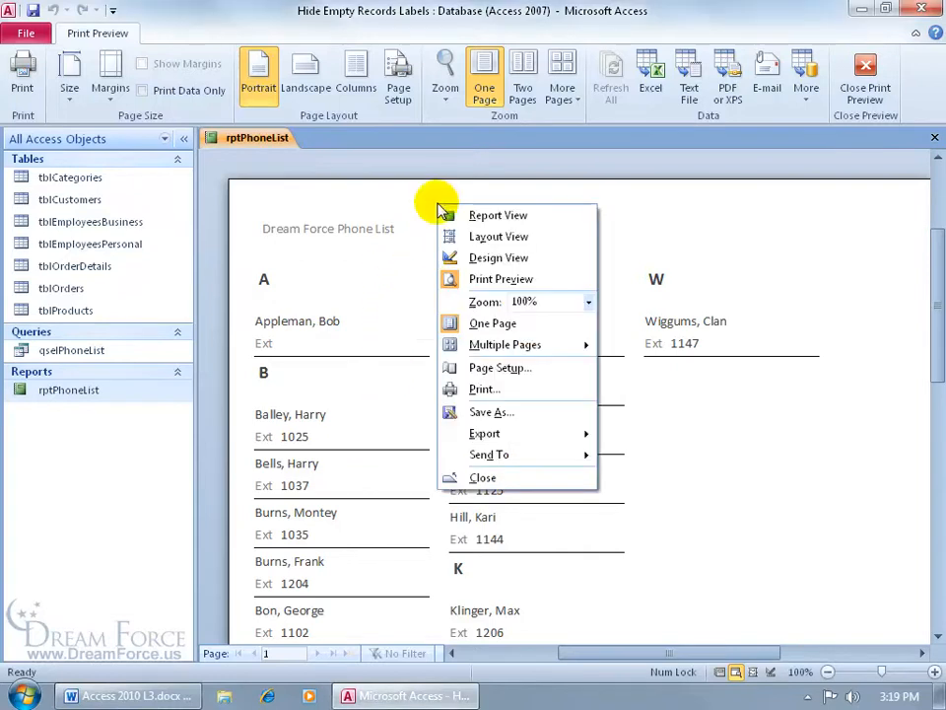
{"action": "left_click", "coordinate": [455, 257]}
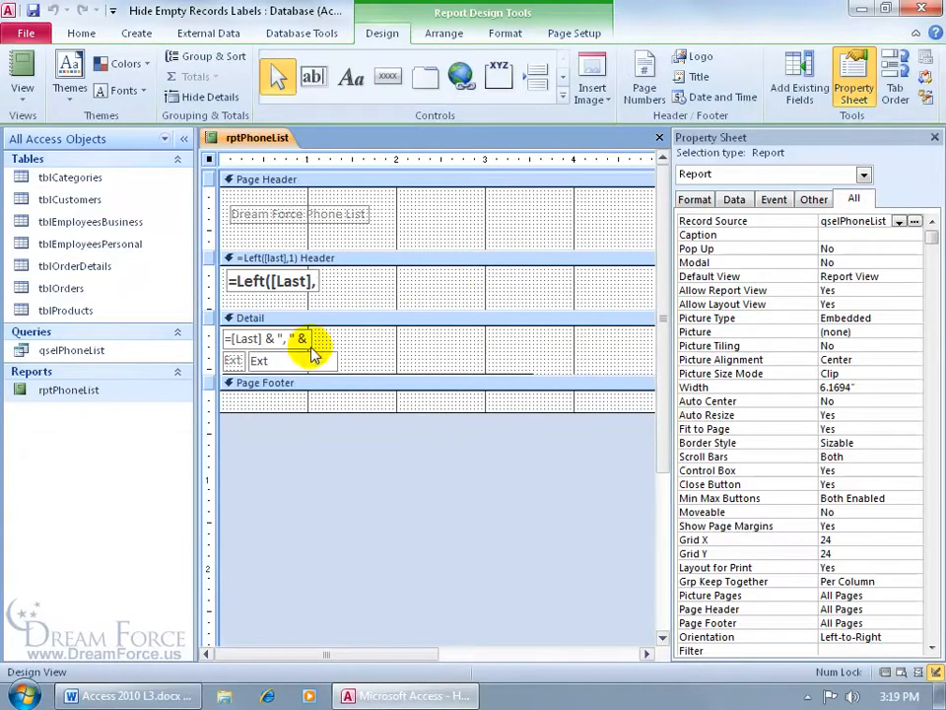
{"action": "left_click", "coordinate": [233, 359]}
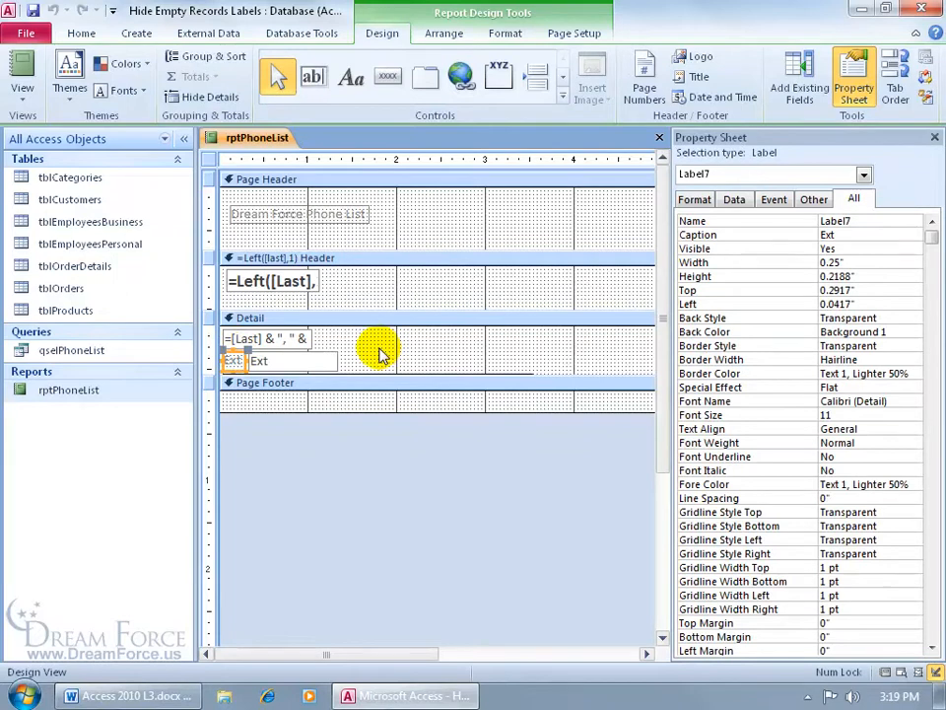
{"action": "key", "text": "Delete"}
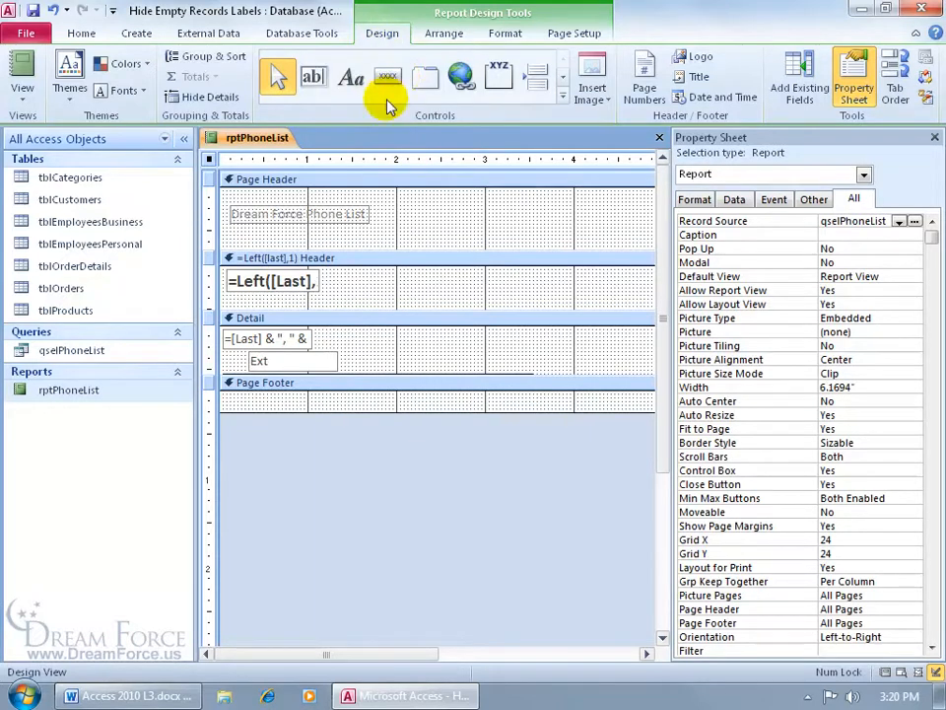
Draw an unbound text box in the Detail section and delete its label
{"action": "left_click", "coordinate": [313, 79]}
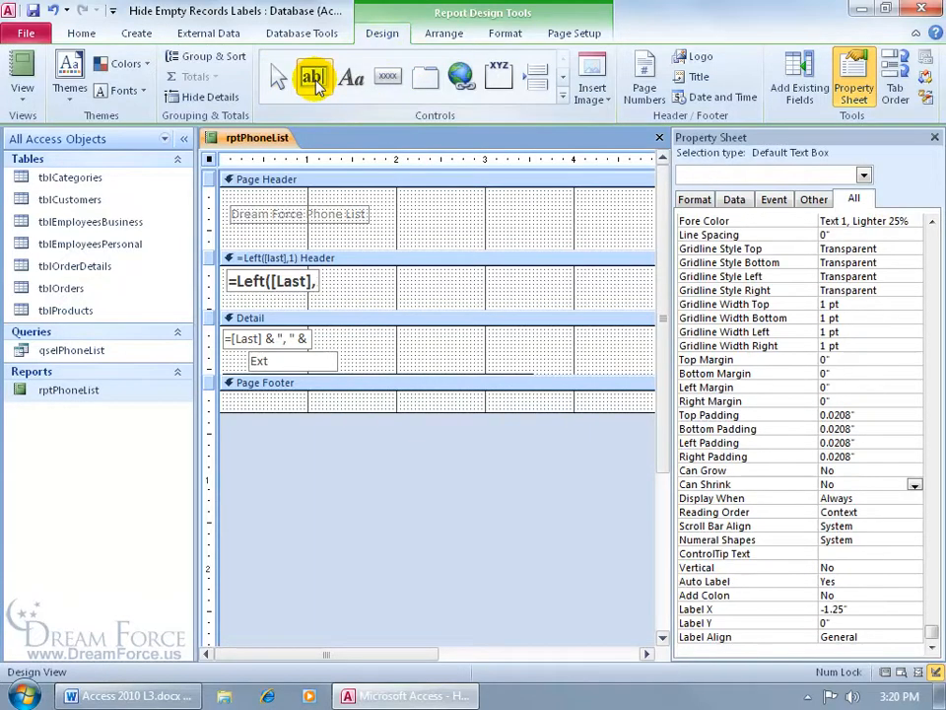
{"action": "left_click", "coordinate": [432, 342]}
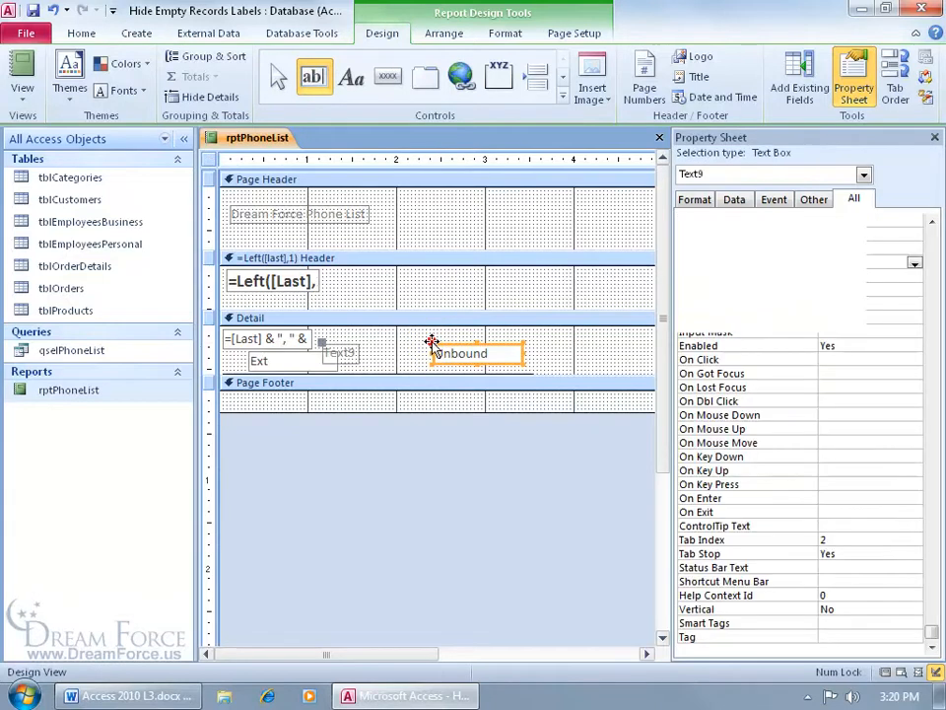
{"action": "left_click", "coordinate": [350, 351]}
{"action": "key", "text": "Delete"}
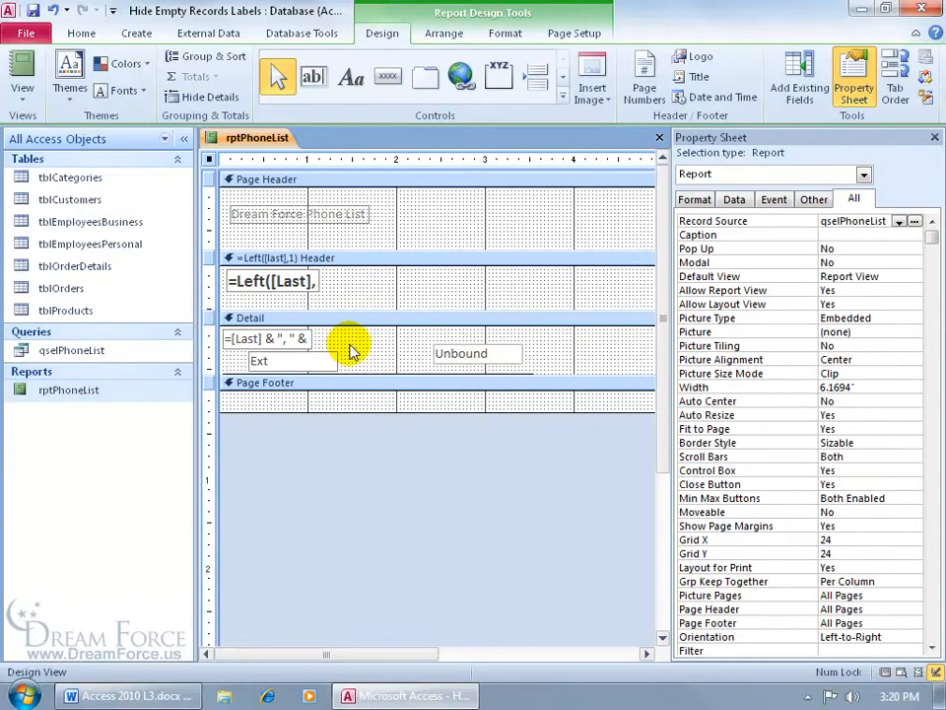
{"action": "left_click", "coordinate": [461, 350]}
{"action": "left_click", "coordinate": [463, 344]}
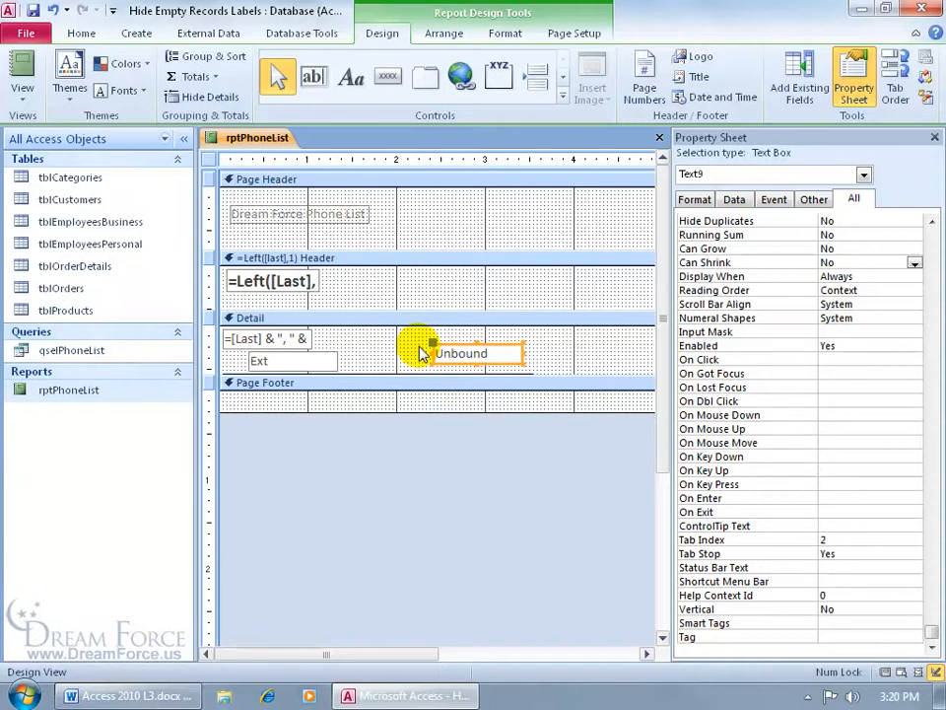
Paste =IIf(Trim(nz([ext],""))="","","Ext") into the text box's Control Source Zoom box
{"action": "right_click", "coordinate": [495, 343]}
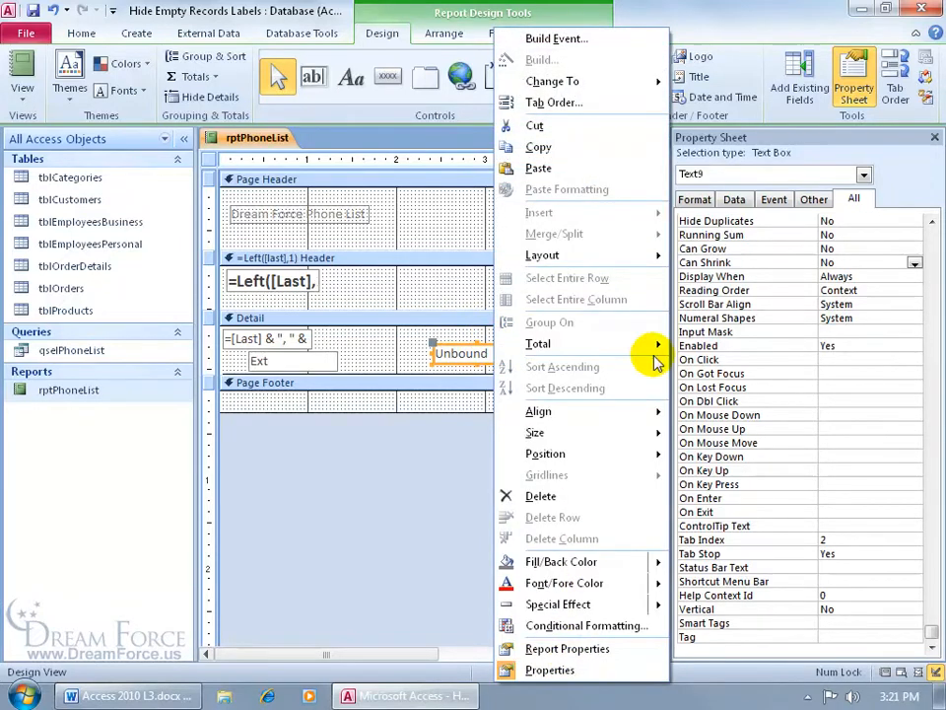
{"action": "left_click", "coordinate": [823, 144]}
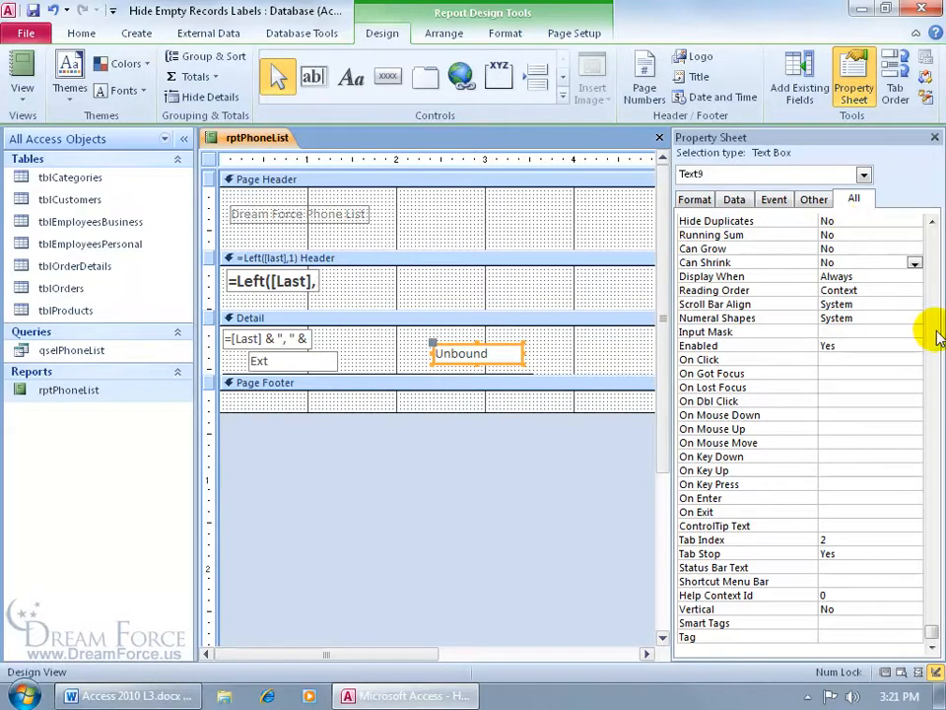
{"action": "left_click_drag", "start_coordinate": [930, 629], "coordinate": [937, 227]}
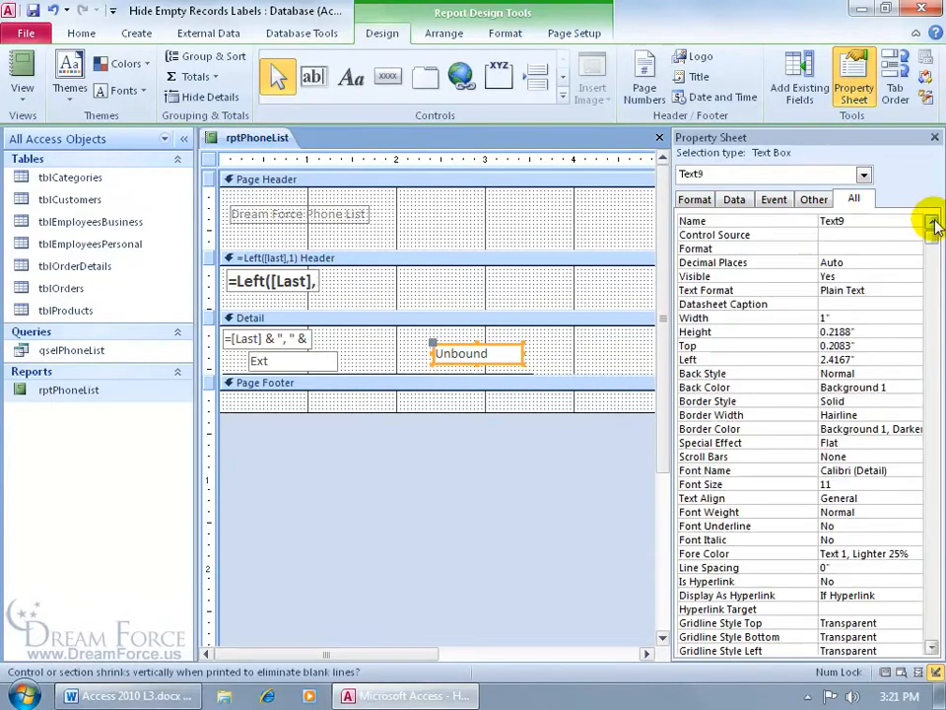
{"action": "left_click", "coordinate": [868, 235]}
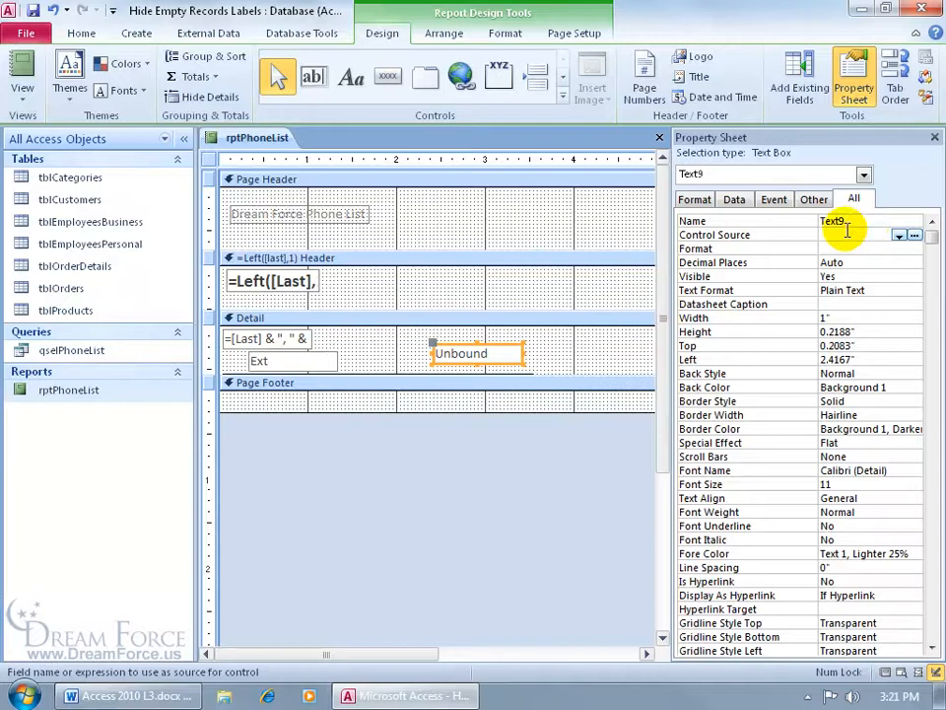
{"action": "right_click", "coordinate": [846, 234]}
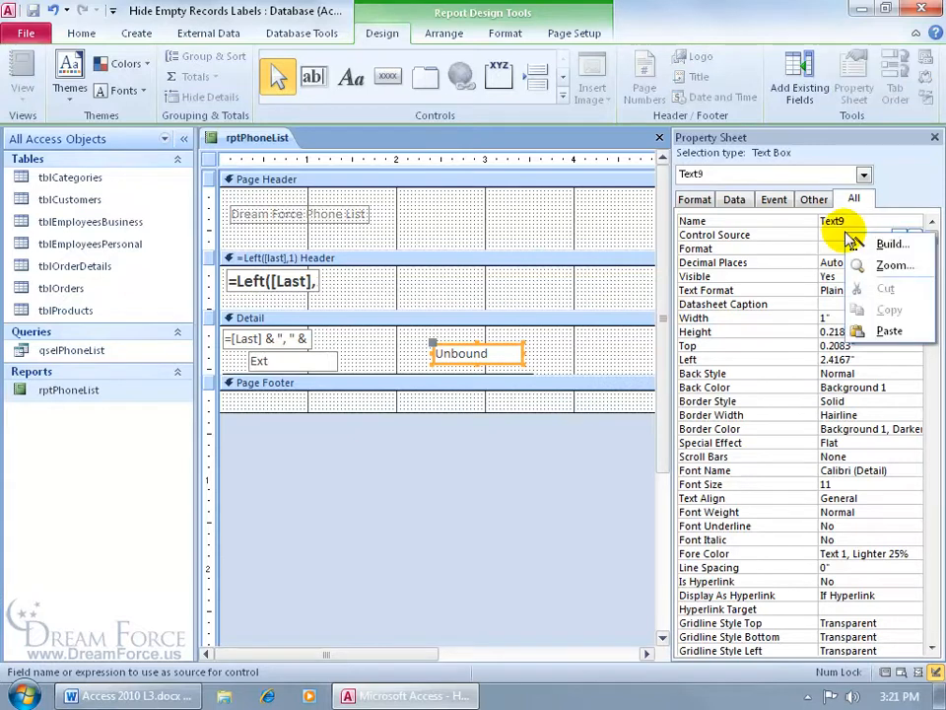
{"action": "left_click", "coordinate": [862, 262]}
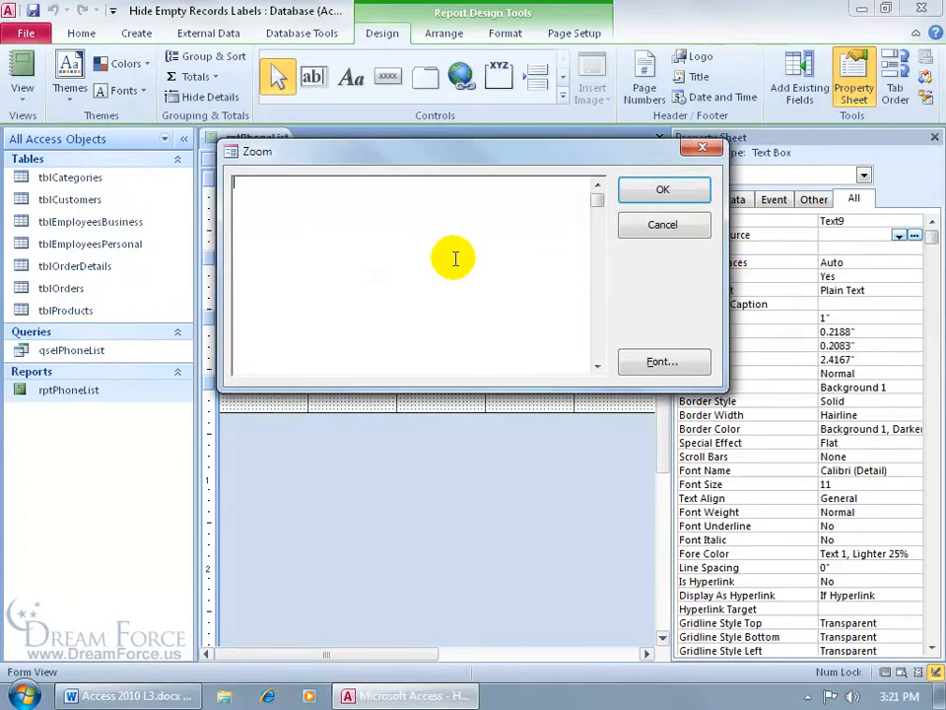
{"action": "type", "text": "=IIf(Trim(nz([ext],\"\"))=\"\",\"\",\"Ext\")"}
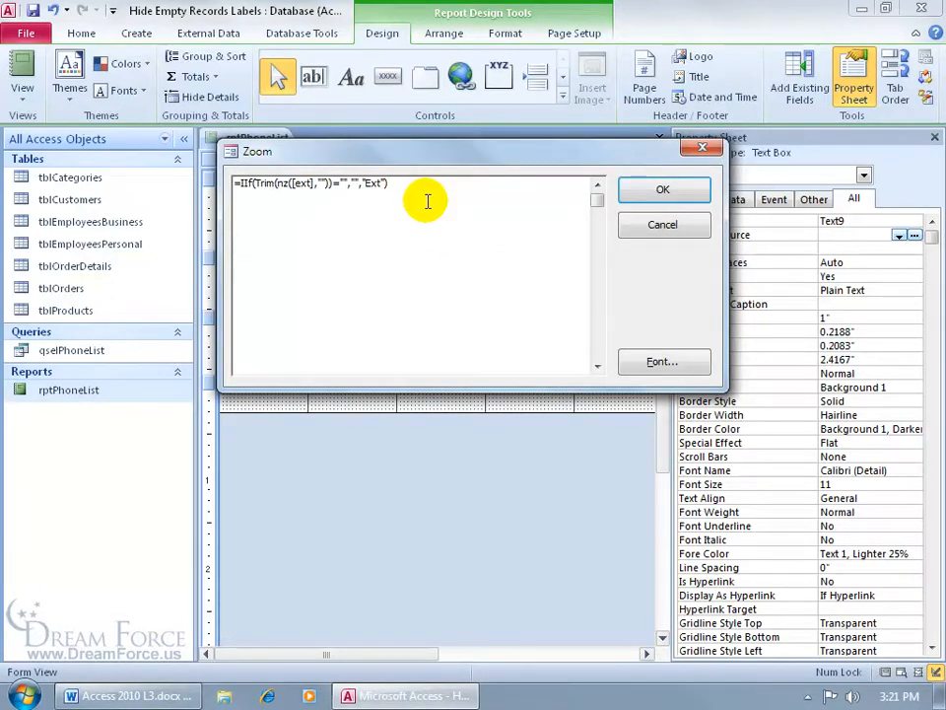
{"action": "right_click", "coordinate": [138, 698]}
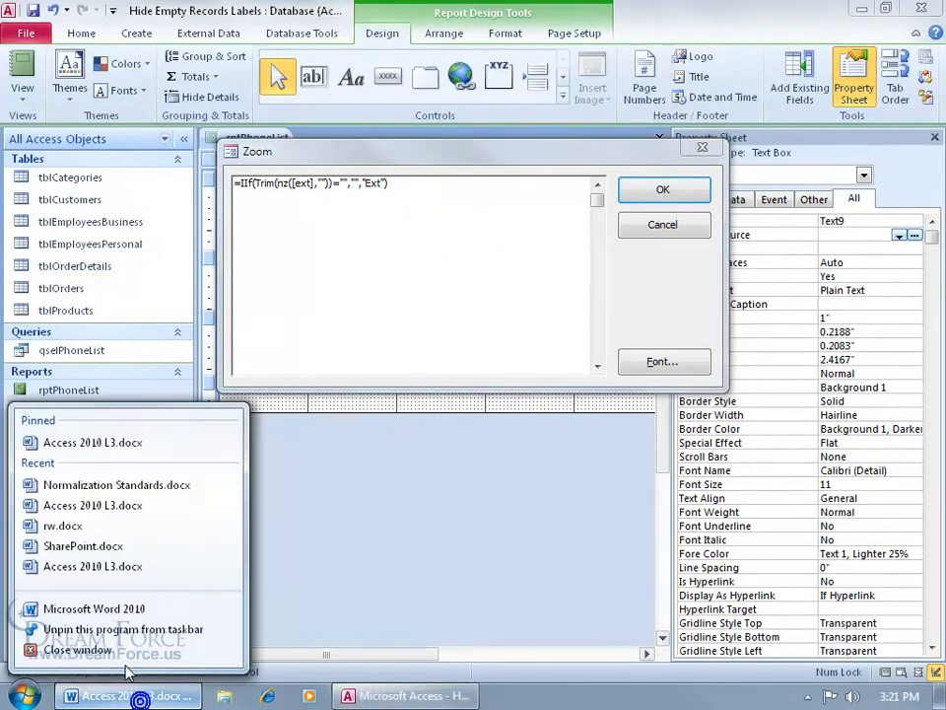
Start a blank Word 2010 document and paste the IIf formula into it
{"action": "left_click", "coordinate": [118, 609]}
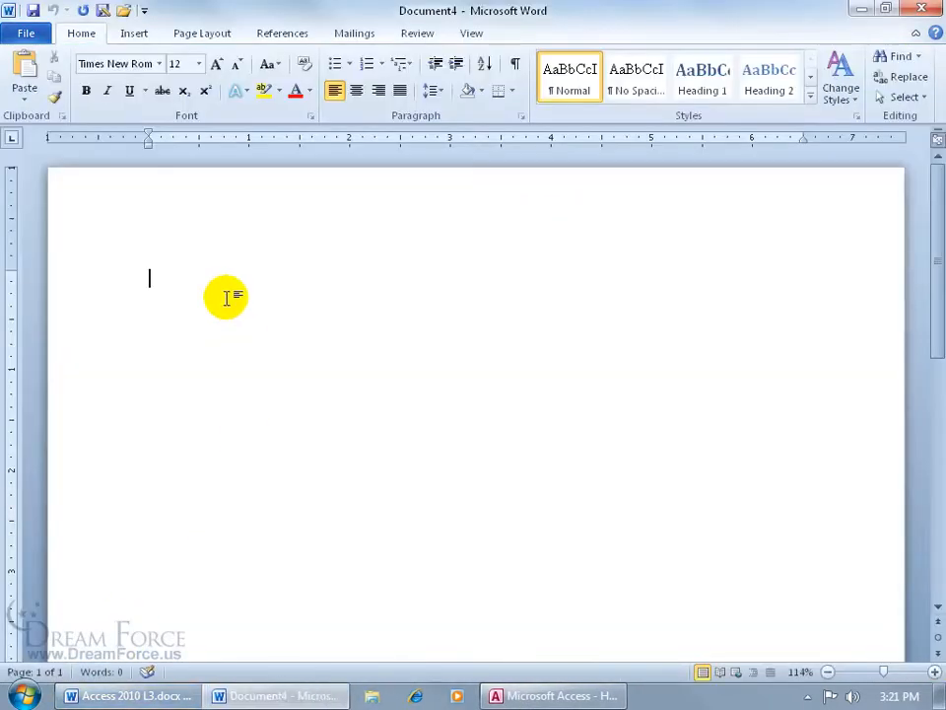
{"action": "type", "text": "=IIf(Trim(nz([ext],\"\"))=\"\",\"\",\"Ext\")"}
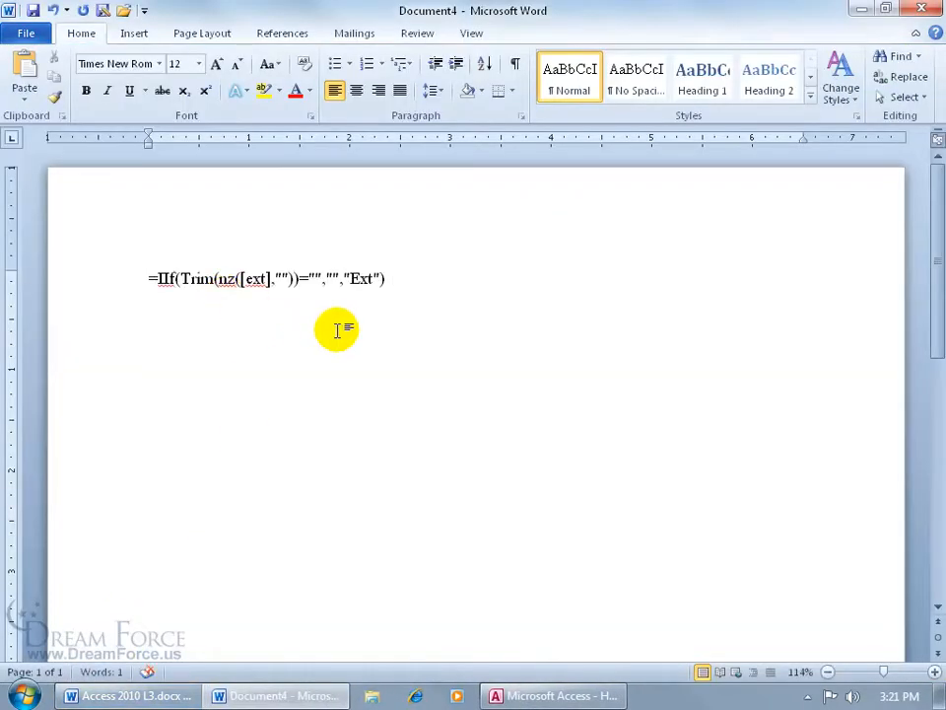
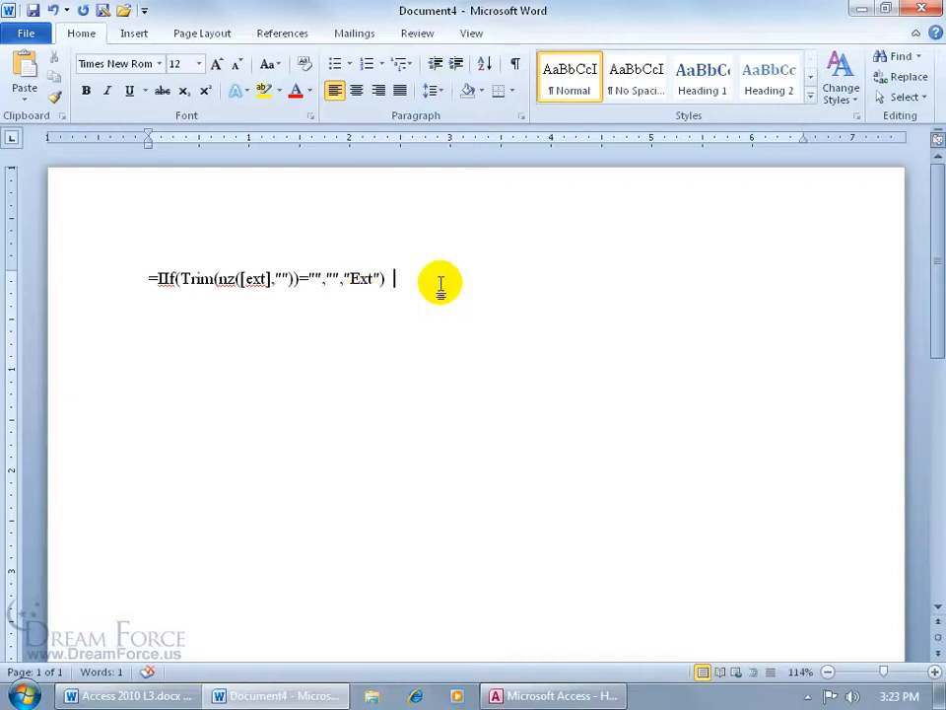
Discard the scratch Word document and commit =IIf(Trim(Nz([ext],""))="","","Ext") as the Control Source
{"action": "left_click", "coordinate": [921, 10]}
{"action": "left_click", "coordinate": [471, 370]}
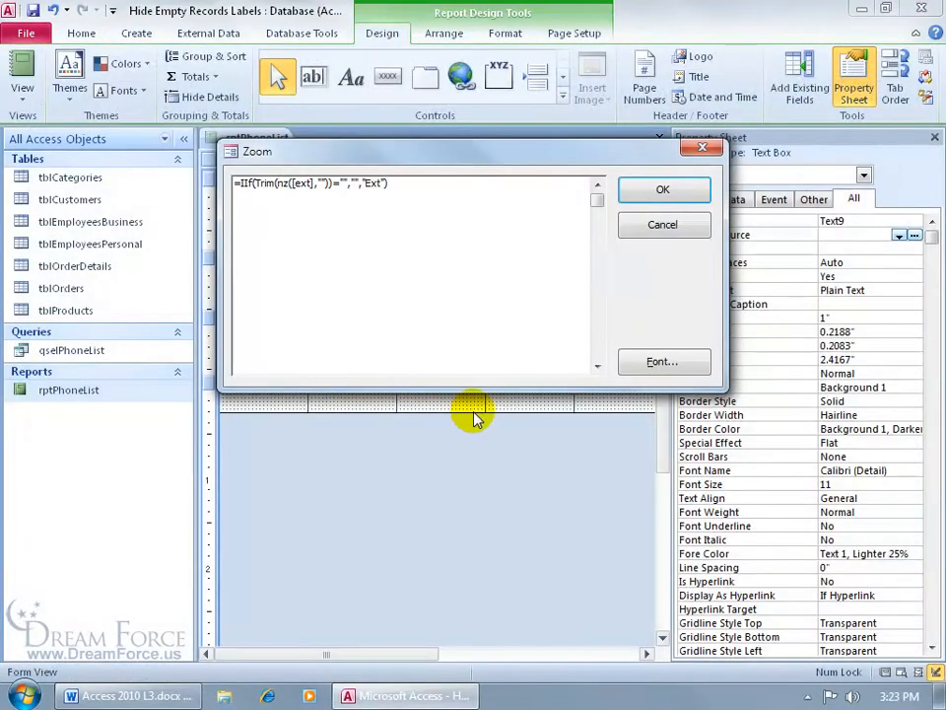
{"action": "left_click", "coordinate": [662, 189]}
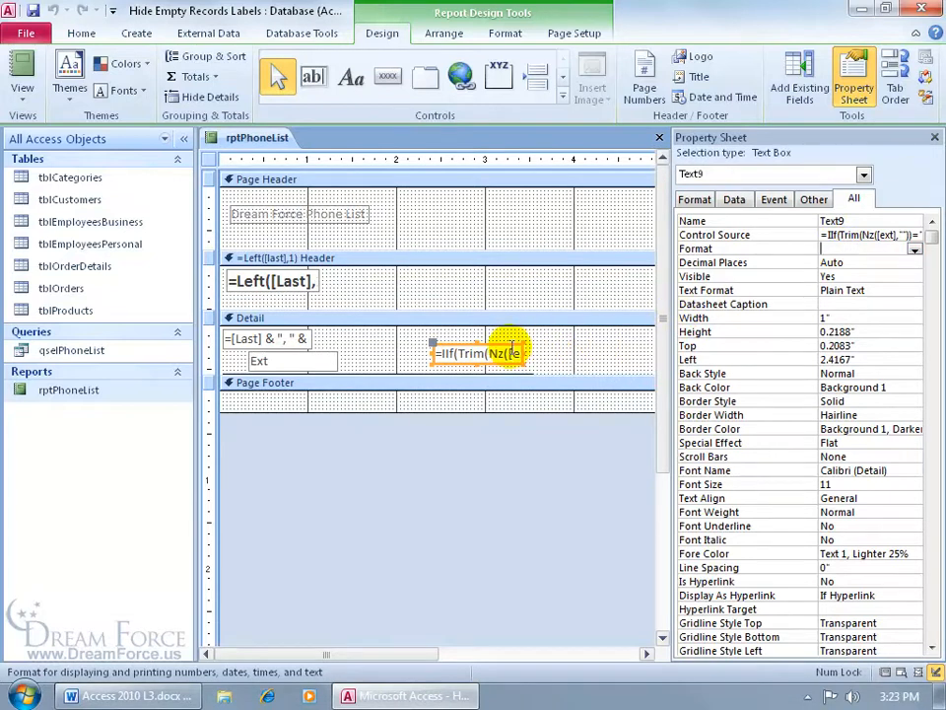
Narrow the Ext box, move it to the second line's start, and make its outline Transparent
{"action": "left_click_drag", "start_coordinate": [522, 364], "coordinate": [452, 363]}
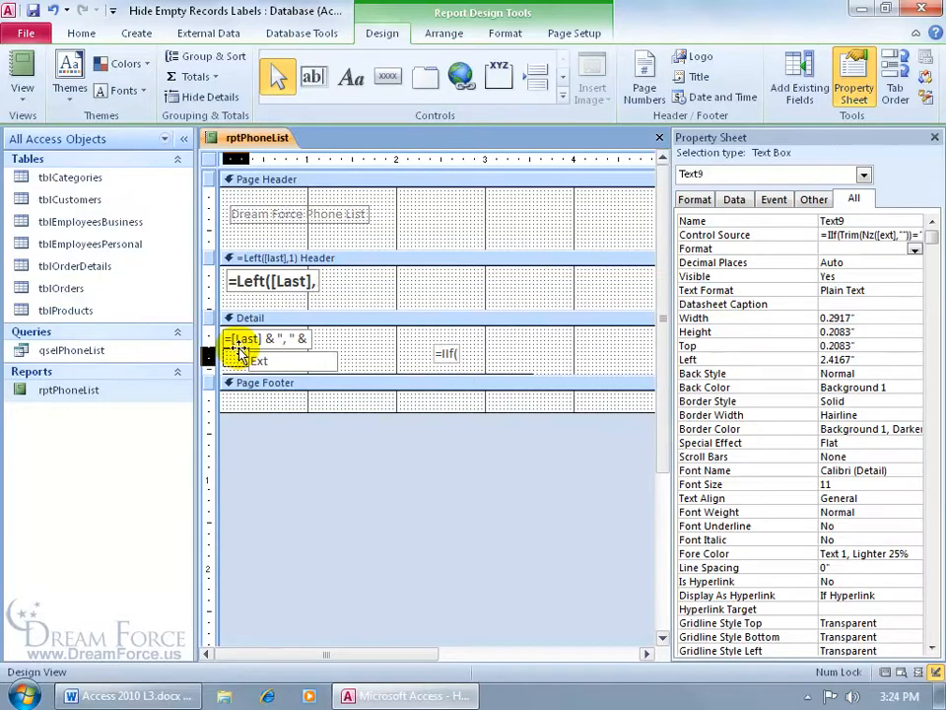
{"action": "left_click_drag", "start_coordinate": [239, 356], "coordinate": [237, 351]}
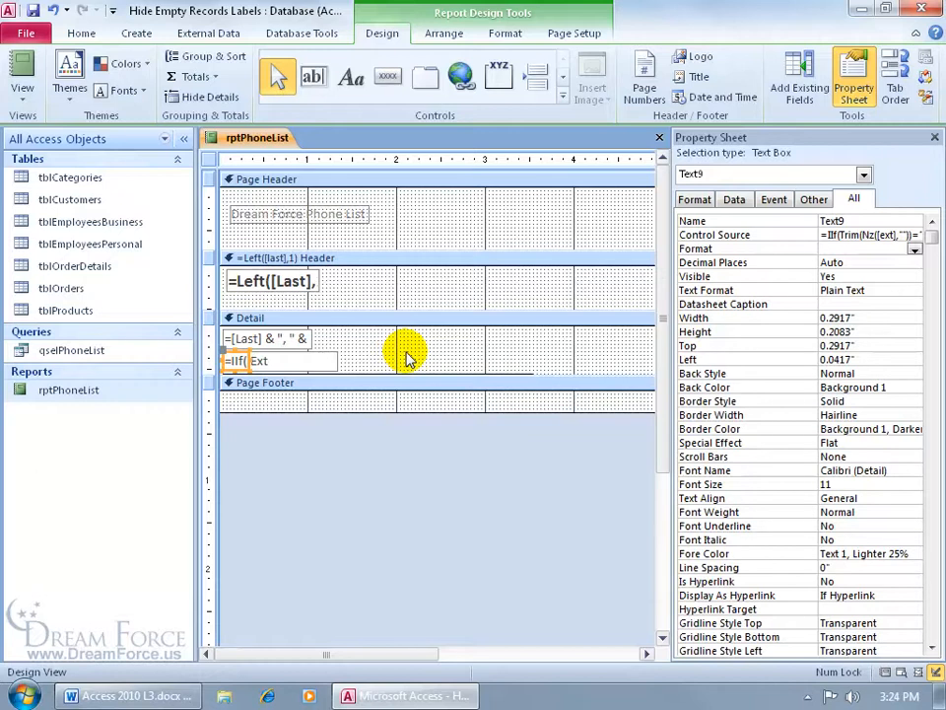
{"action": "left_click", "coordinate": [506, 35]}
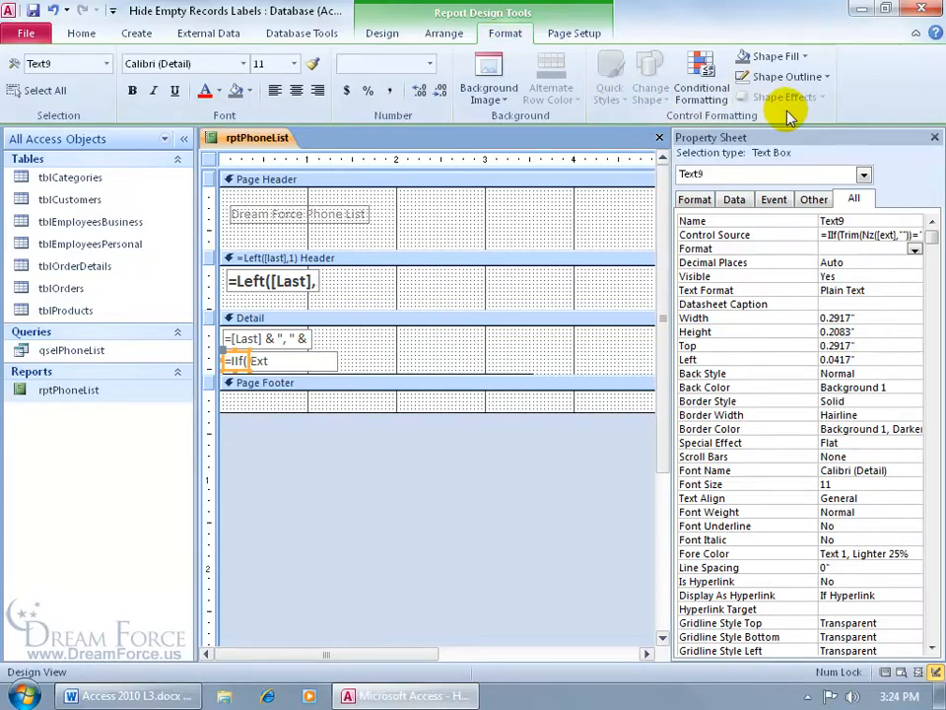
{"action": "left_click", "coordinate": [824, 76]}
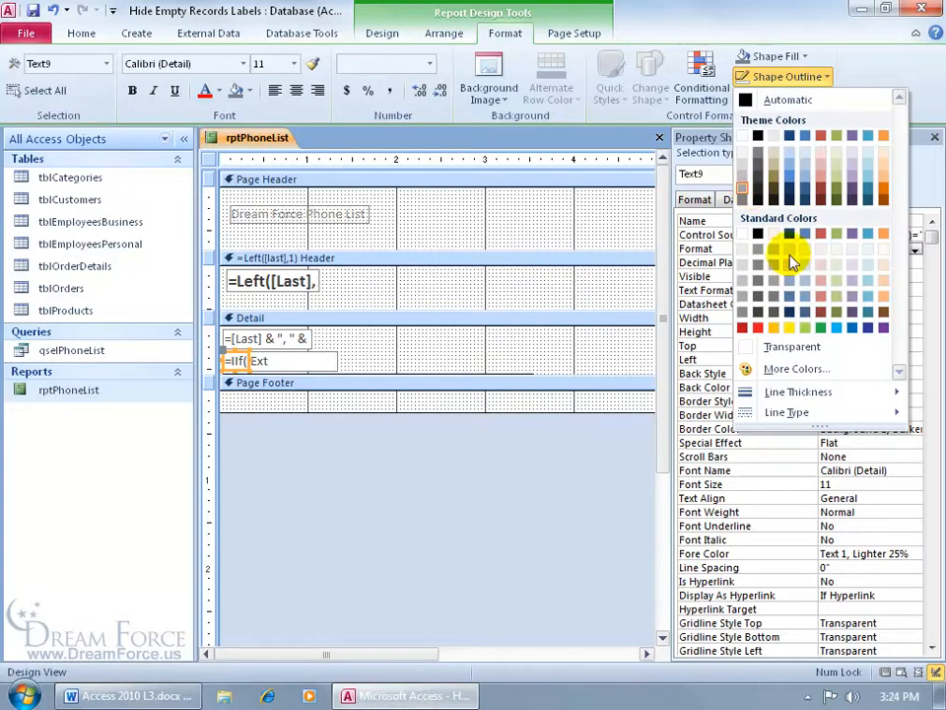
{"action": "left_click", "coordinate": [785, 345]}
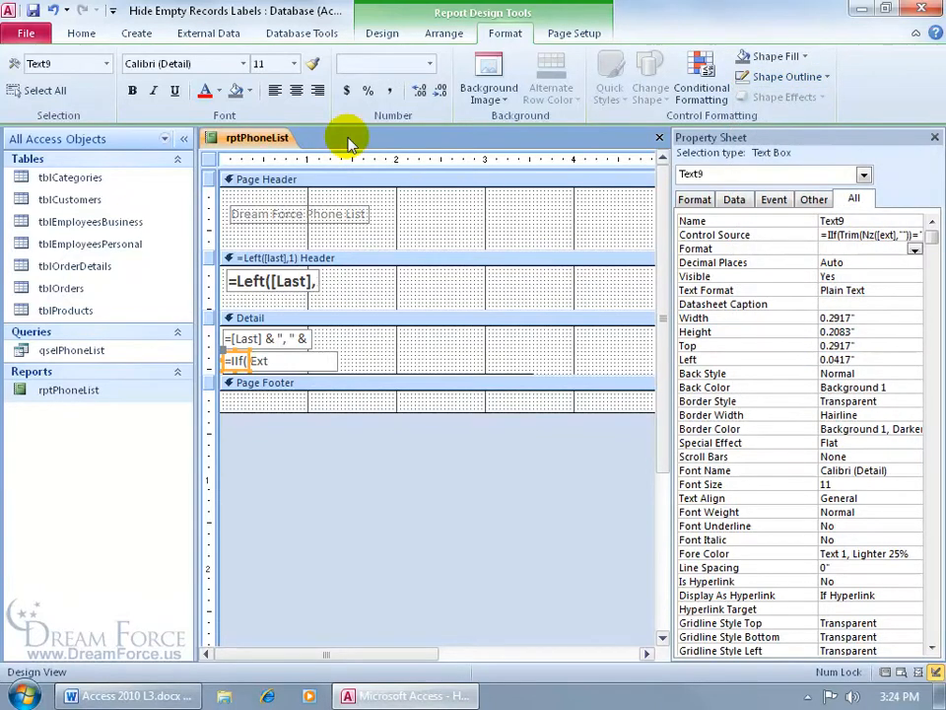
{"action": "right_click", "coordinate": [258, 139]}
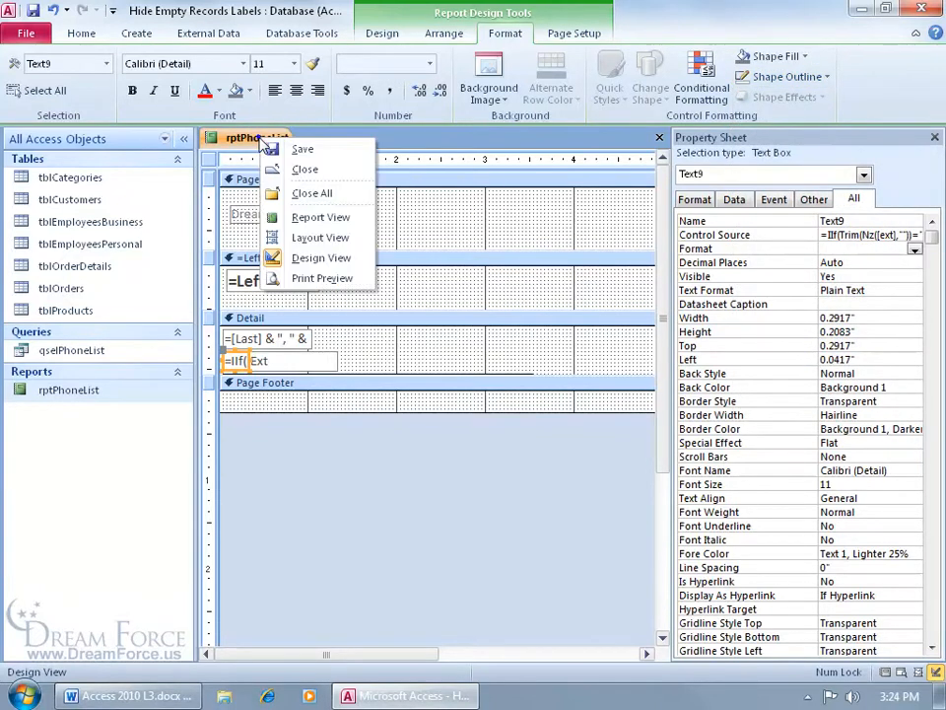
{"action": "left_click", "coordinate": [325, 280]}
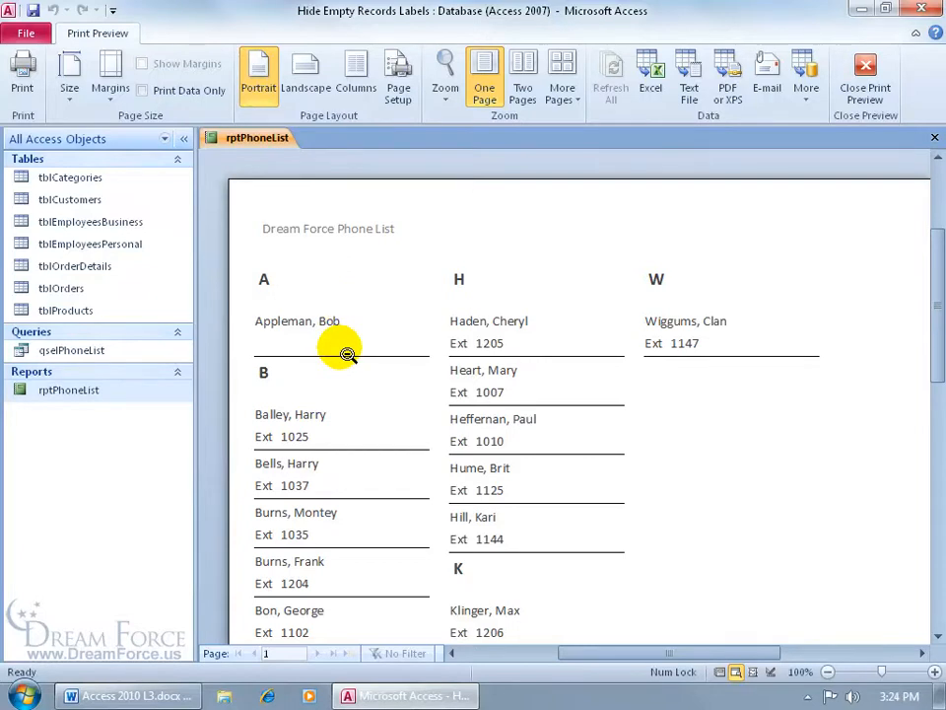
{"action": "right_click", "coordinate": [368, 201]}
{"action": "left_click", "coordinate": [383, 253]}
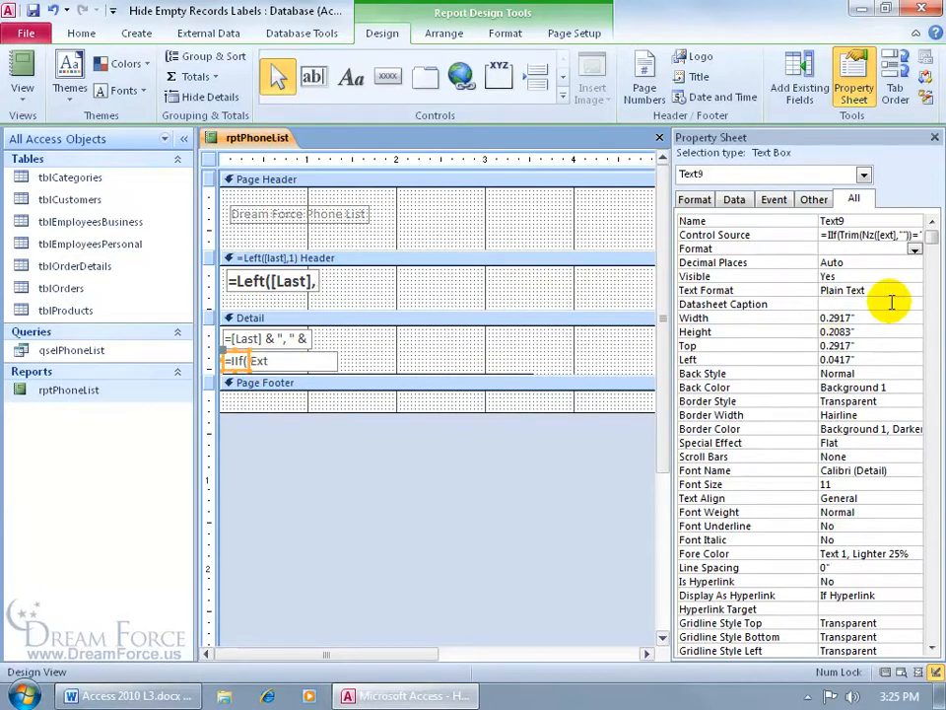
Set Can Shrink to Yes for both the conditional Text9 box and the extension box Text6
{"action": "left_click_drag", "start_coordinate": [932, 237], "coordinate": [929, 490]}
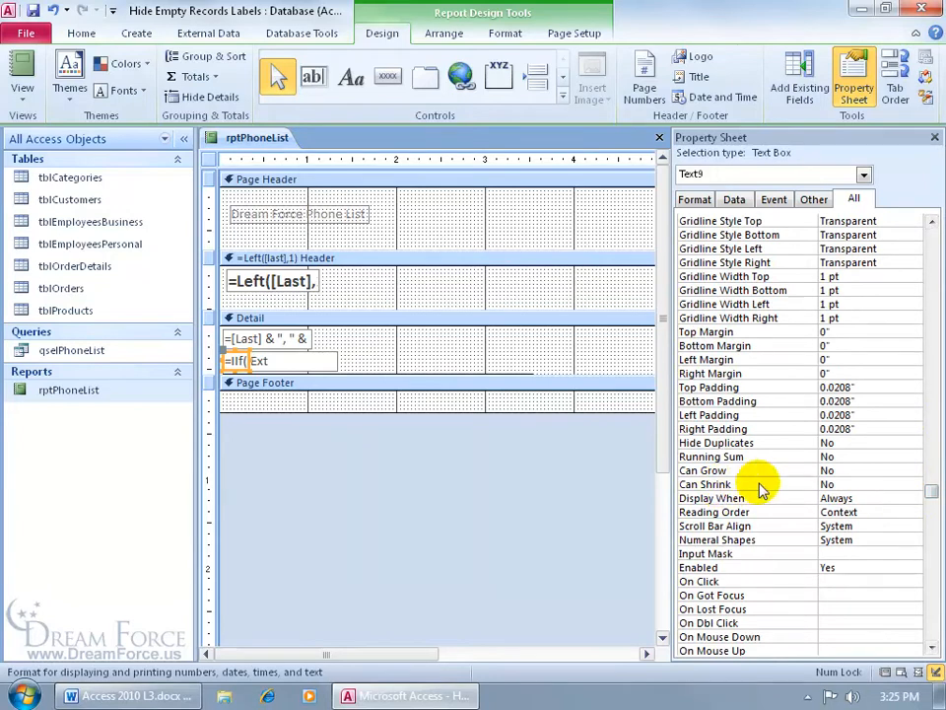
{"action": "left_click", "coordinate": [846, 484]}
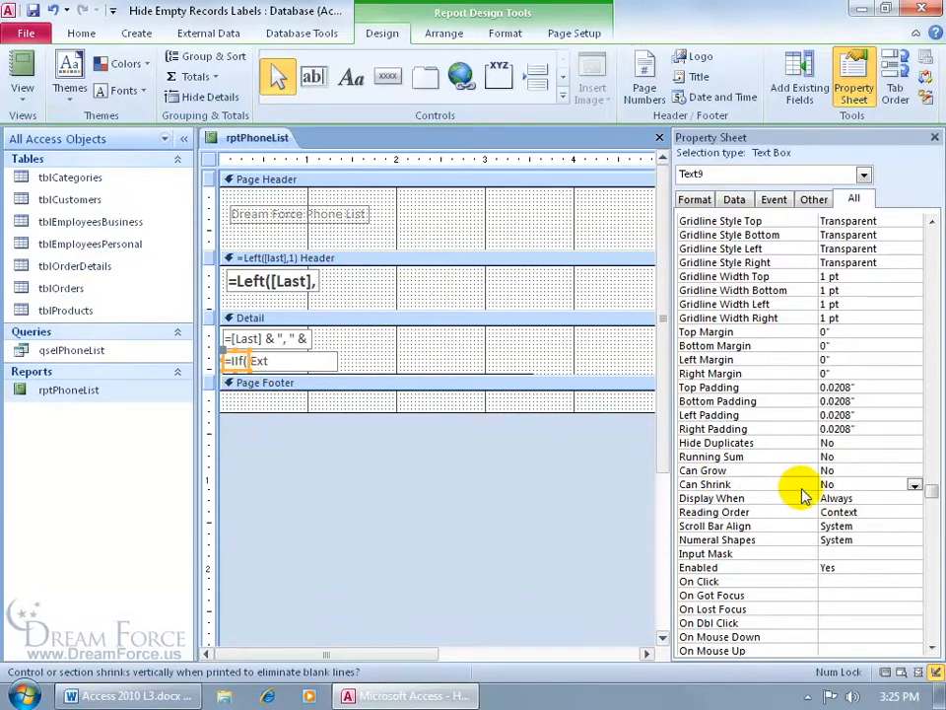
{"action": "double_click", "coordinate": [838, 484]}
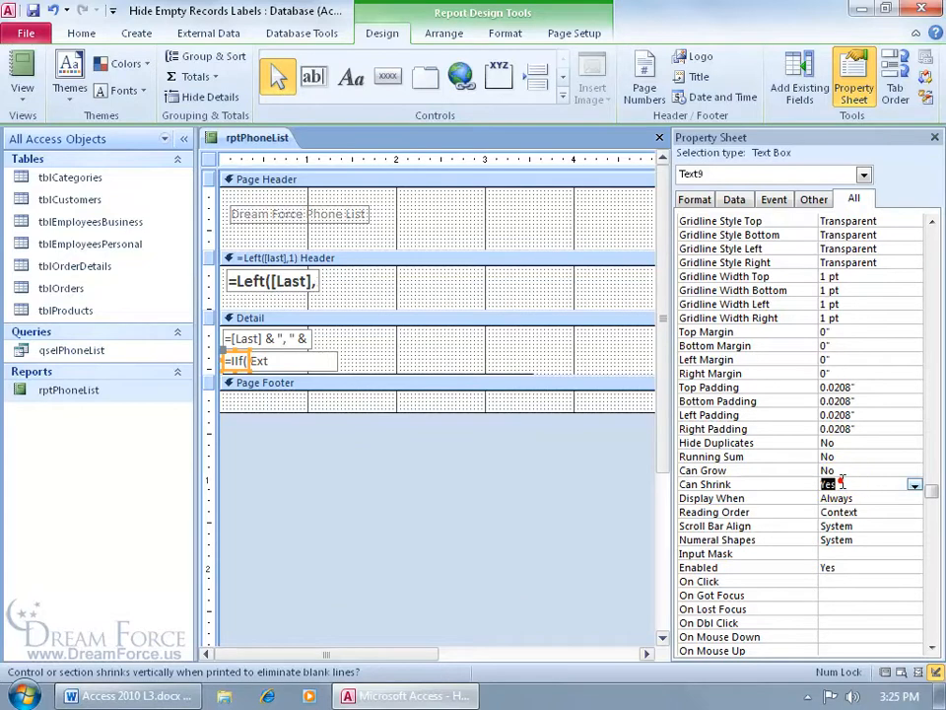
{"action": "left_click", "coordinate": [335, 356]}
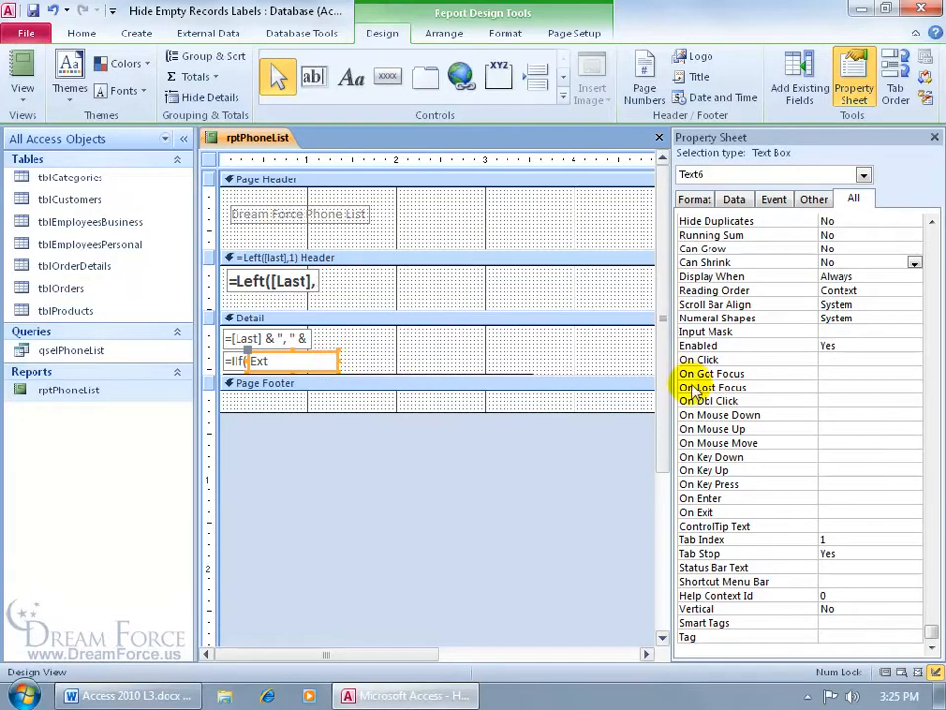
{"action": "double_click", "coordinate": [858, 259]}
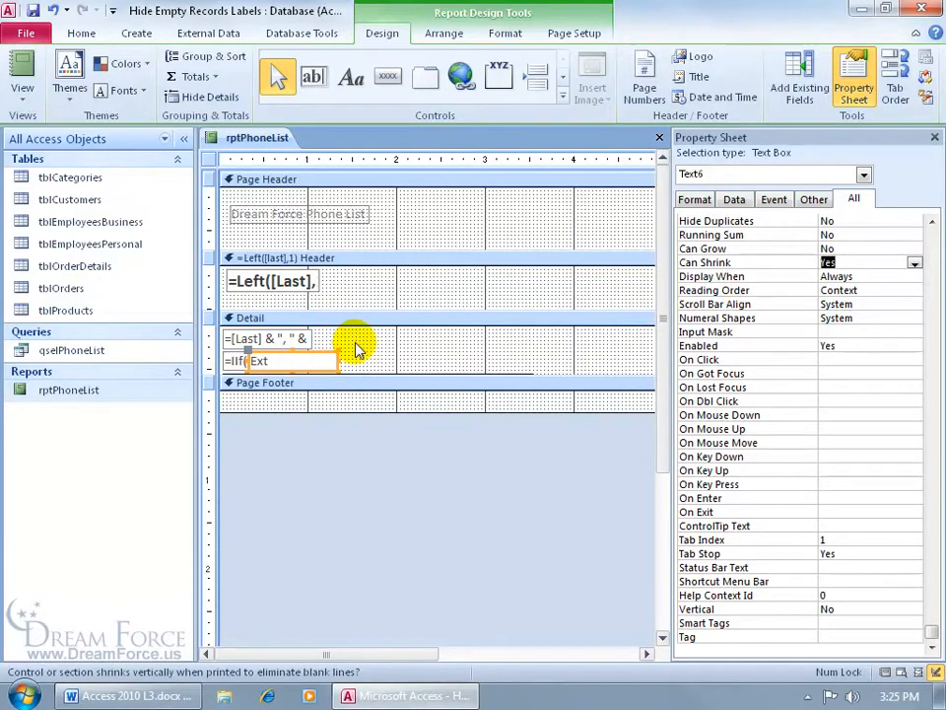
{"action": "right_click", "coordinate": [264, 137]}
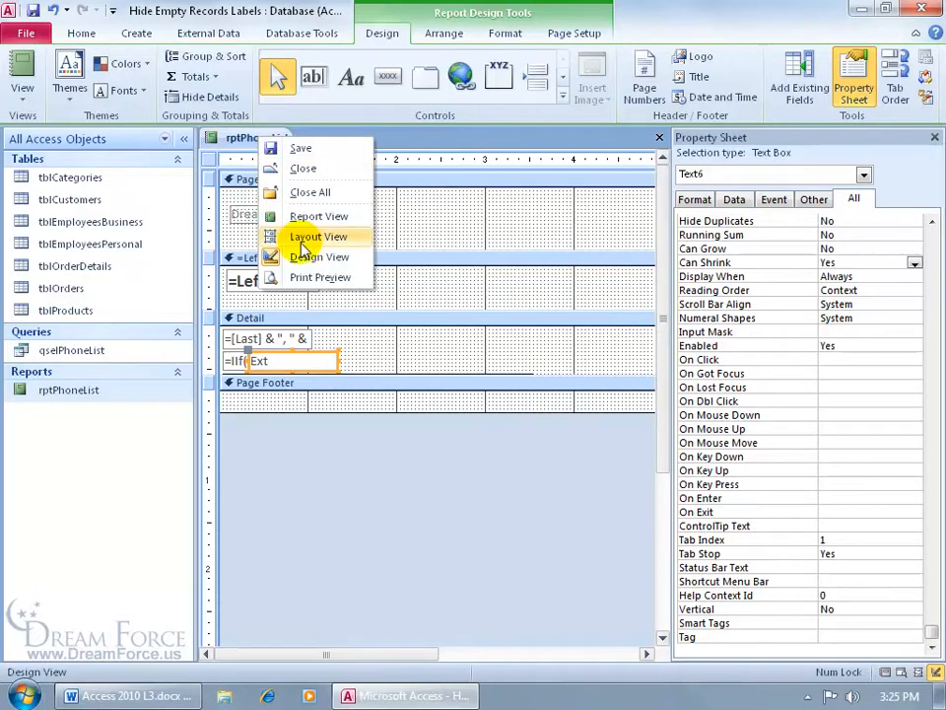
Preview the phone list report to check that blank extensions collapse
{"action": "left_click", "coordinate": [289, 277]}
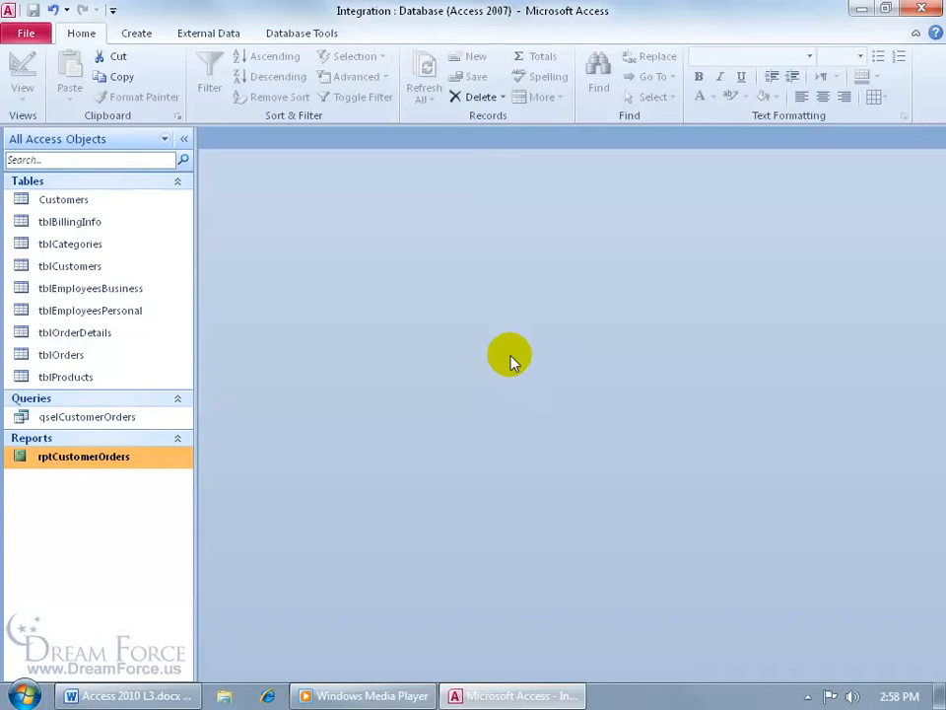
{"action": "right_click", "coordinate": [121, 462]}
{"action": "left_click", "coordinate": [165, 406]}
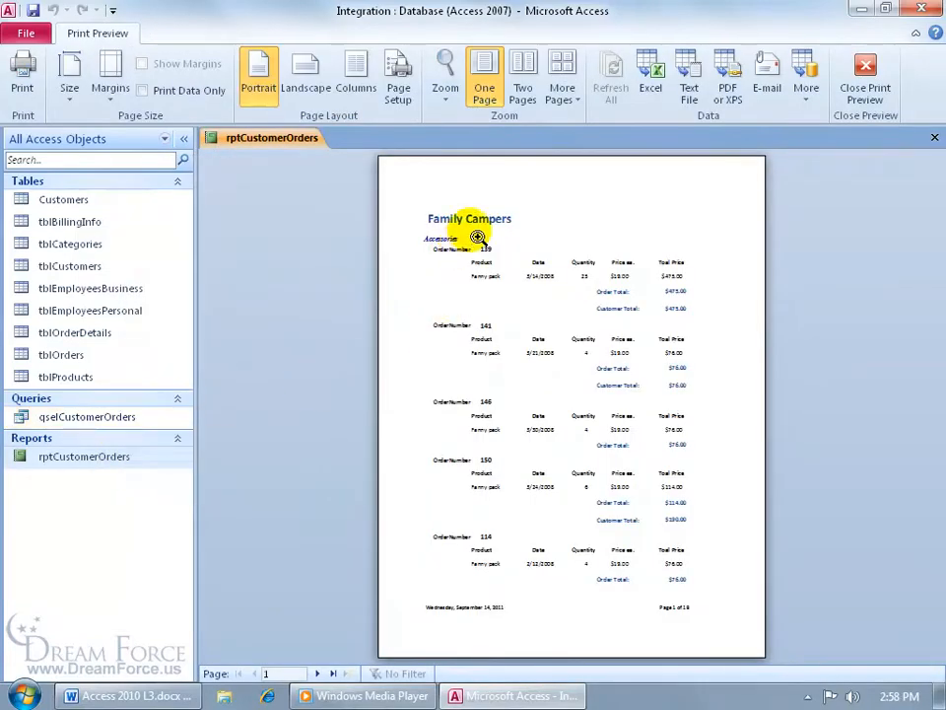
{"action": "left_click", "coordinate": [467, 249]}
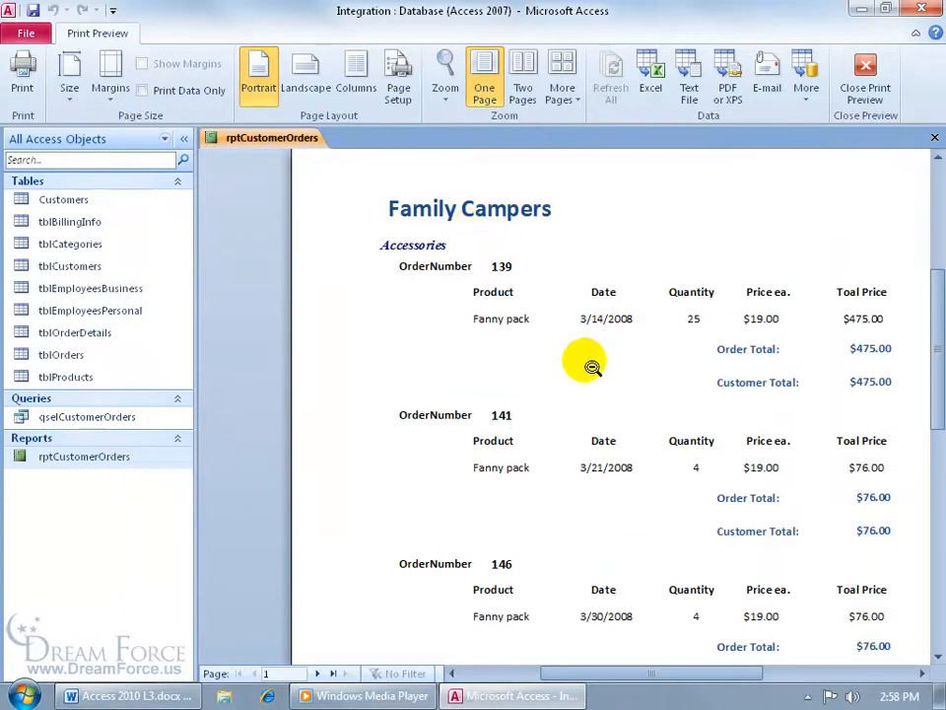
{"action": "left_click", "coordinate": [317, 673]}
{"action": "left_click", "coordinate": [317, 673]}
{"action": "left_click", "coordinate": [317, 673]}
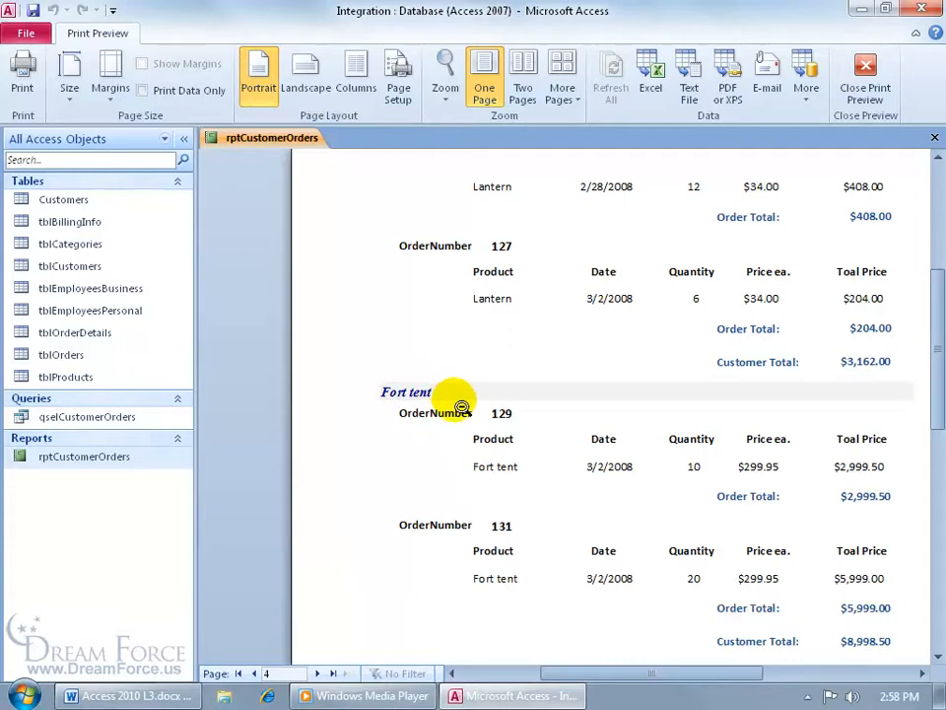
{"action": "left_click", "coordinate": [317, 673]}
{"action": "left_click", "coordinate": [316, 672]}
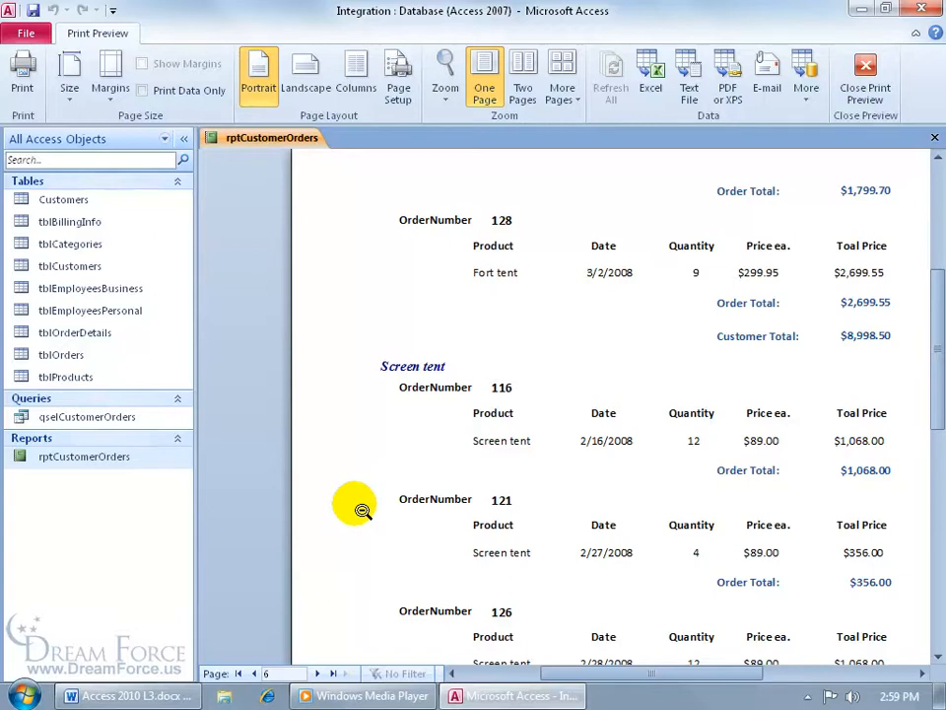
{"action": "left_click", "coordinate": [866, 79]}
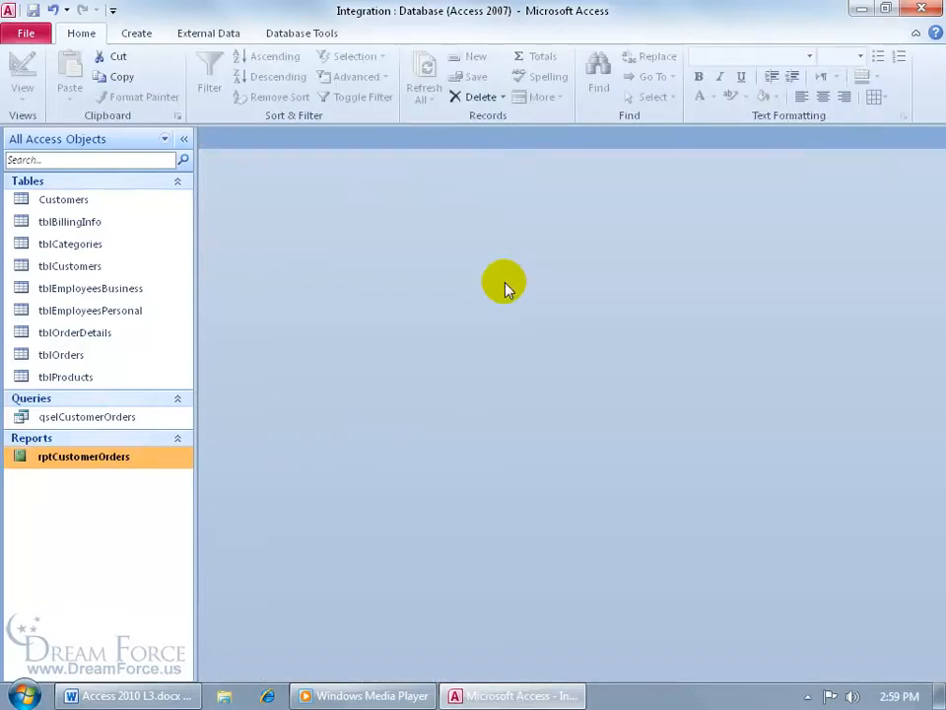
Start a new table with a Category field indexed Yes (No Duplicates)
{"action": "left_click", "coordinate": [137, 34]}
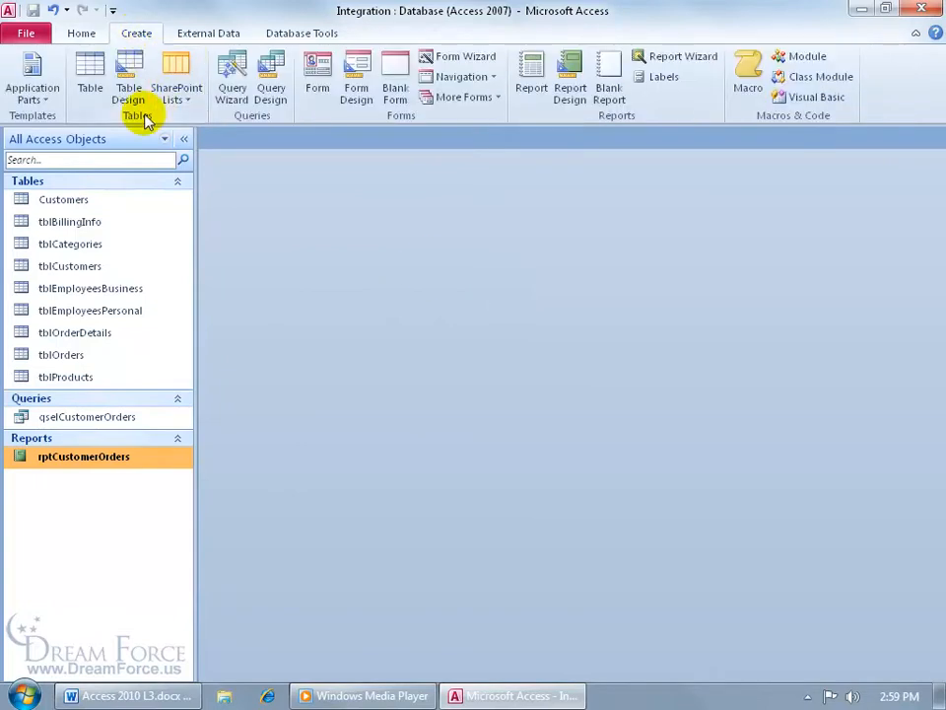
{"action": "left_click", "coordinate": [126, 87]}
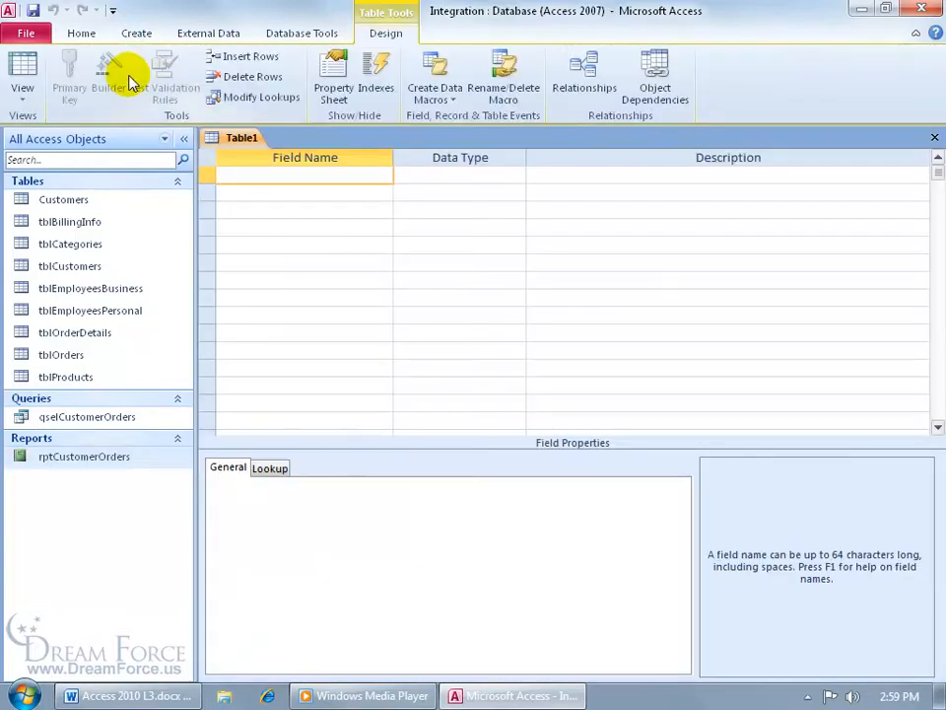
{"action": "type", "text": "Category"}
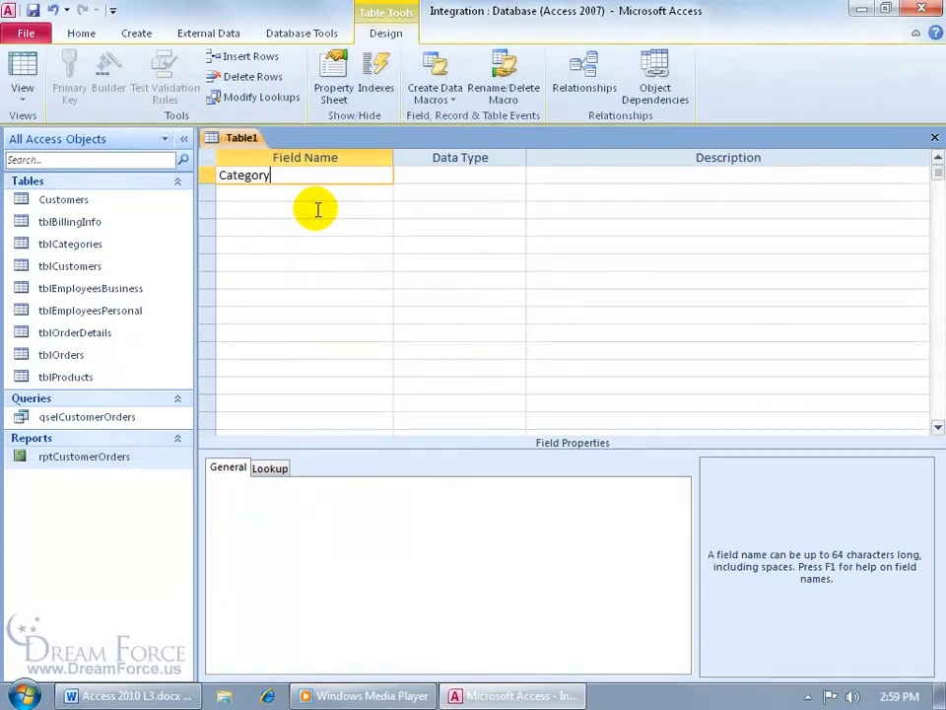
{"action": "key", "text": "Tab"}
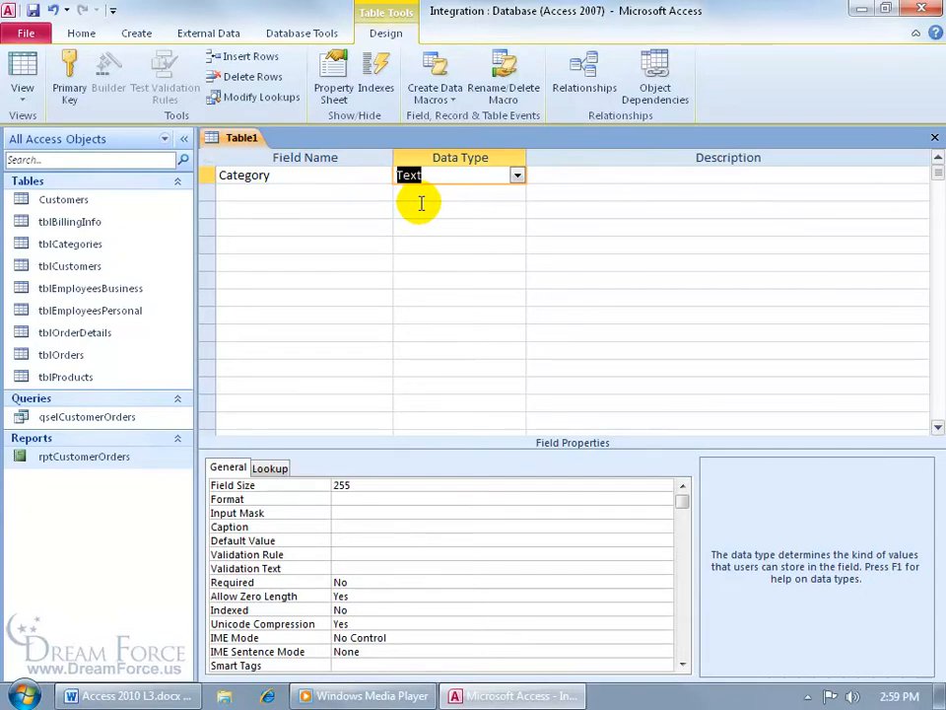
{"action": "left_click", "coordinate": [412, 610]}
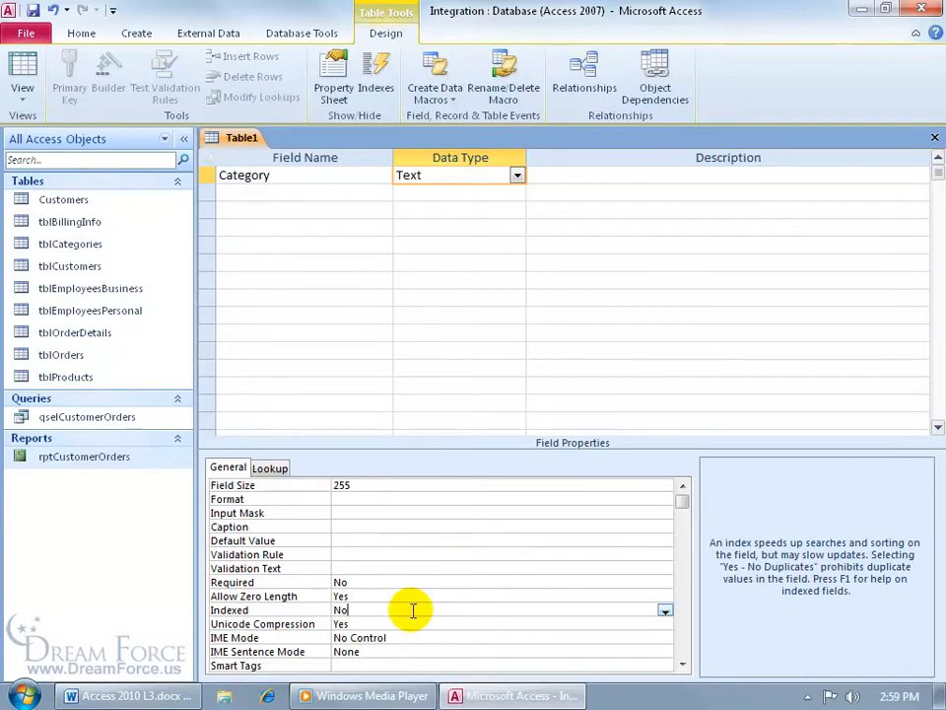
{"action": "left_click", "coordinate": [665, 611]}
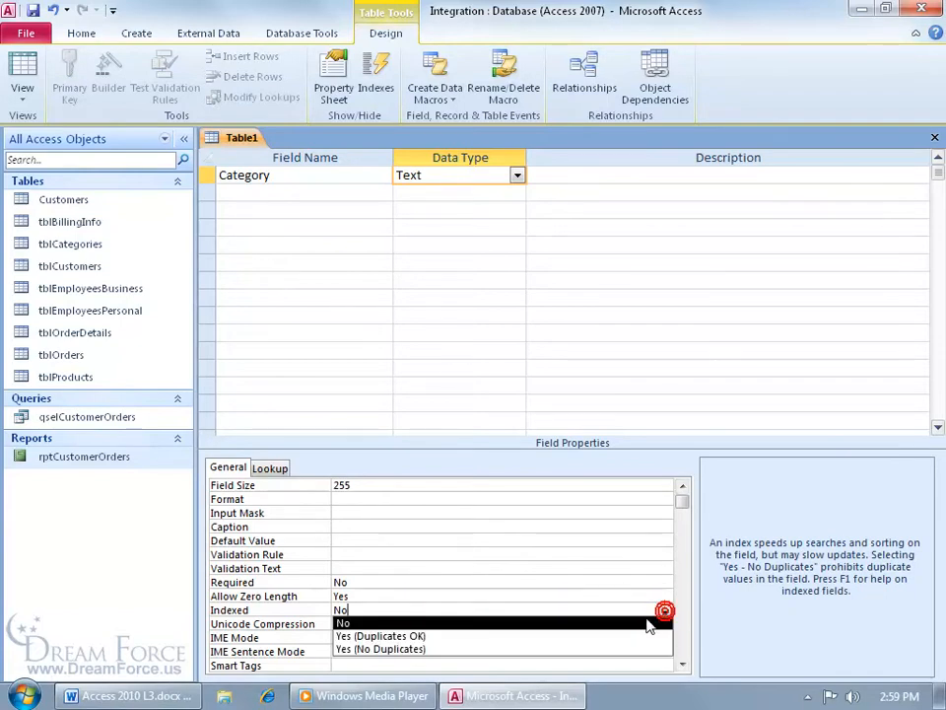
{"action": "left_click", "coordinate": [634, 649]}
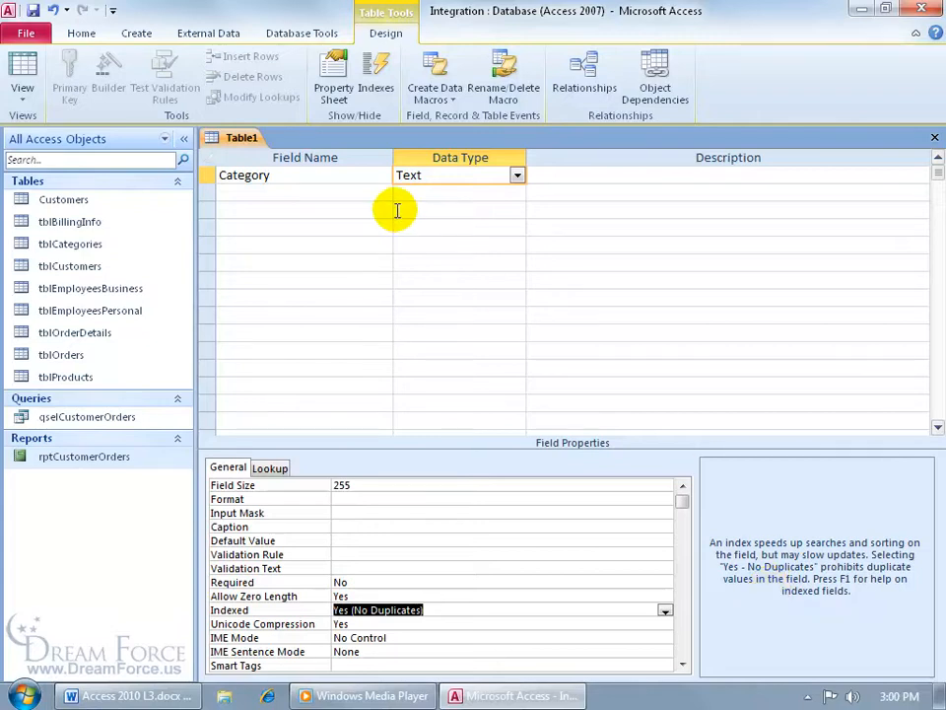
Add a Page Number field of type Number and save the table
{"action": "left_click", "coordinate": [358, 194]}
{"action": "type", "text": "Page Number"}
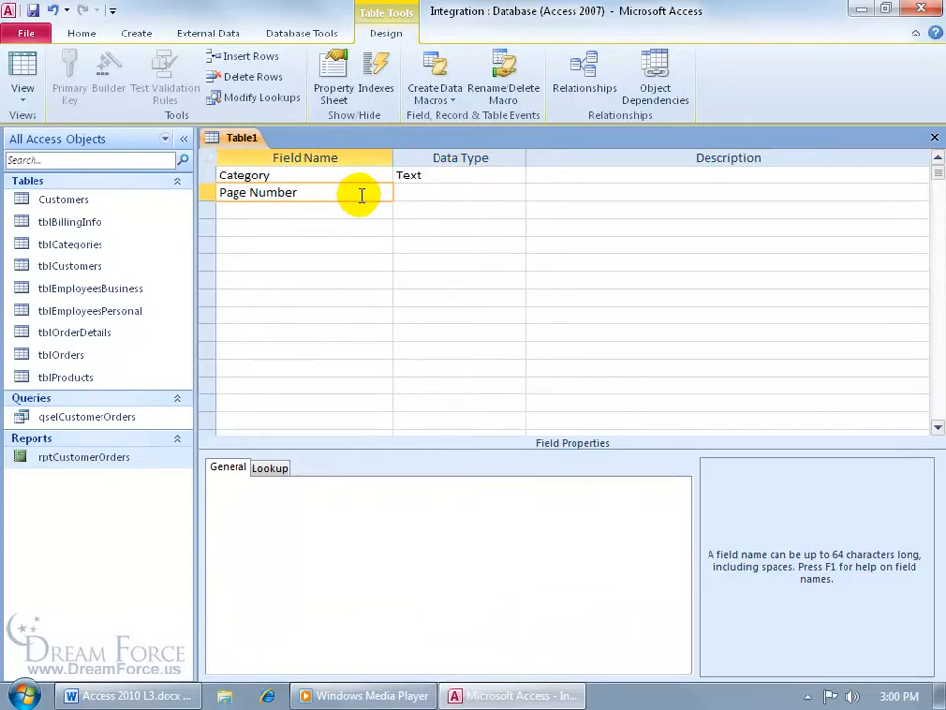
{"action": "key", "text": "Tab"}
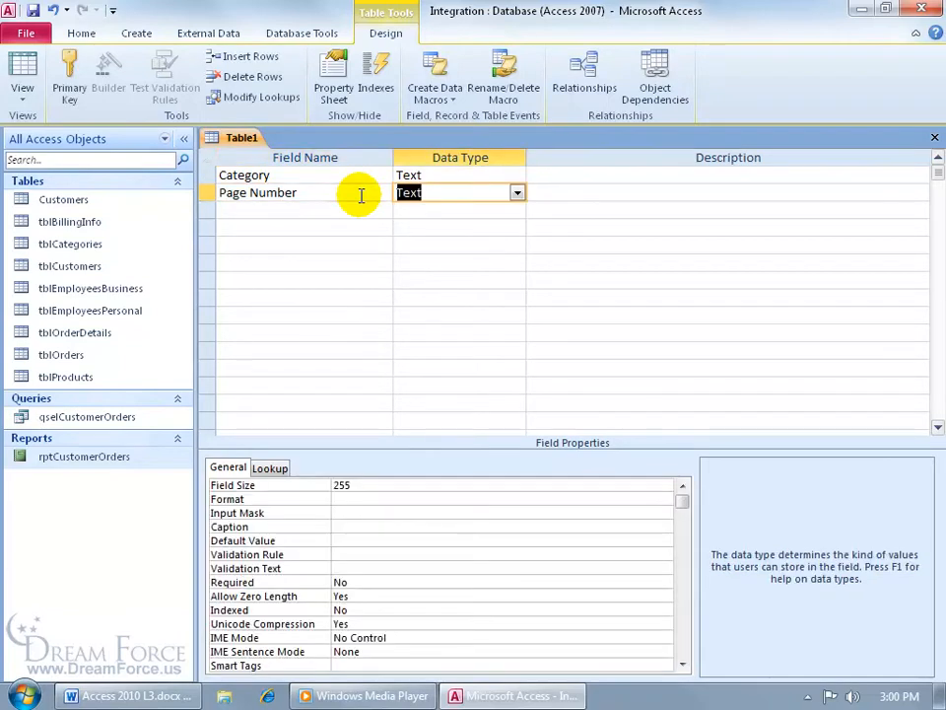
{"action": "type", "text": "number"}
{"action": "key", "text": "Tab"}
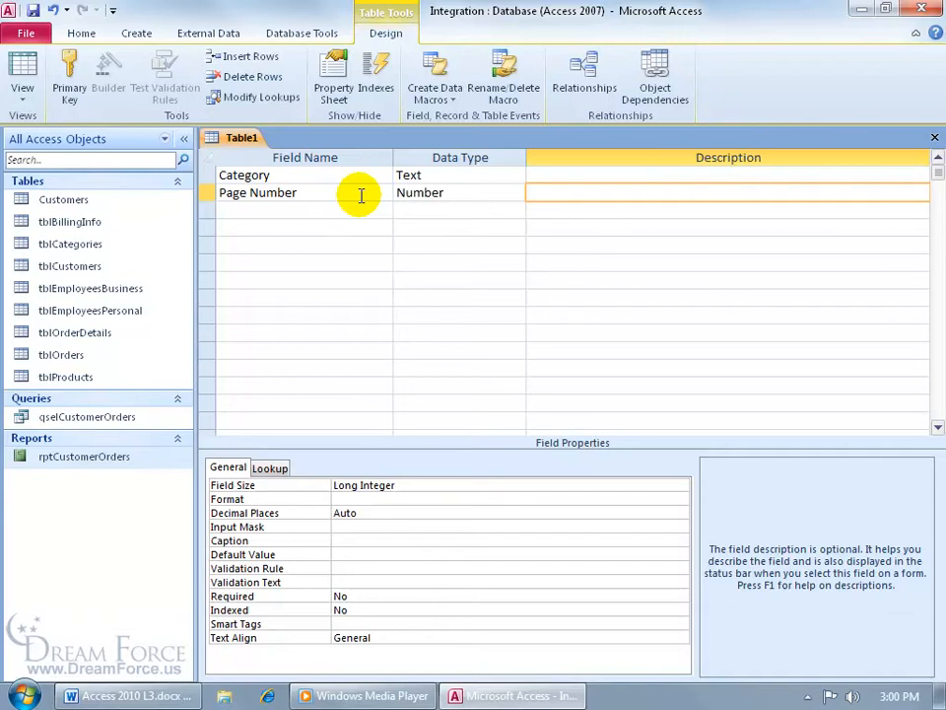
{"action": "left_click", "coordinate": [33, 11]}
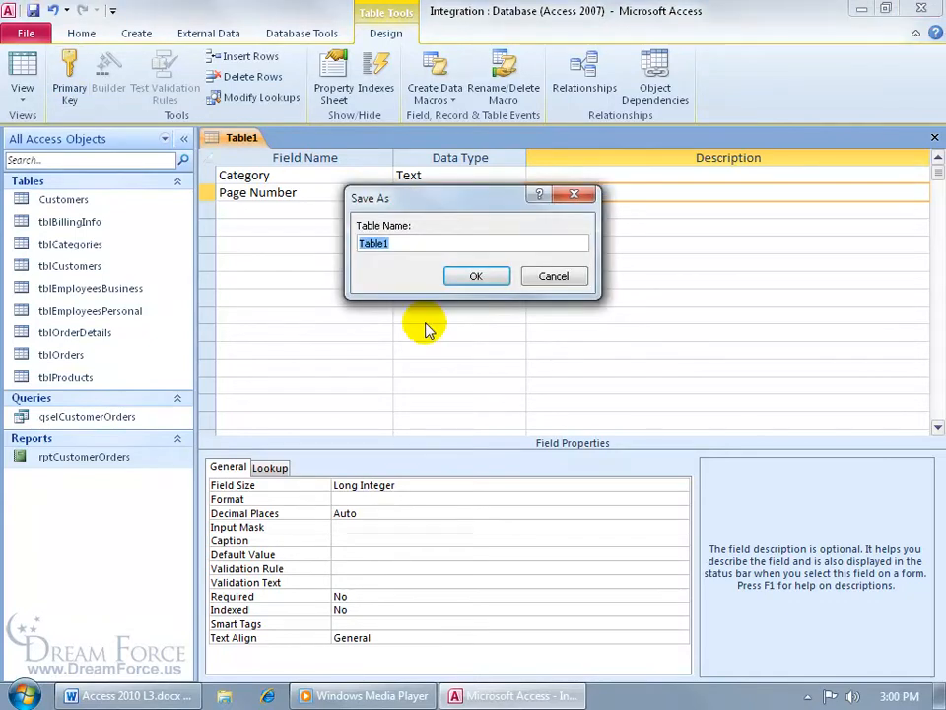
Name the table 'Table of Contents' and decline adding a primary key
{"action": "type", "text": "Table of Contents"}
{"action": "key", "text": "Return"}
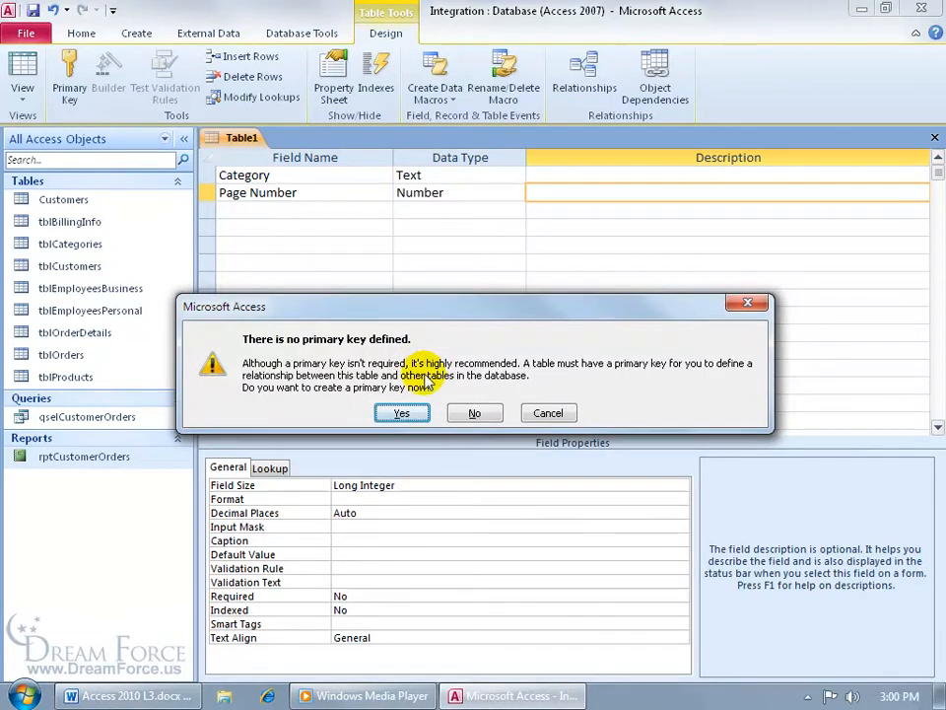
{"action": "left_click", "coordinate": [474, 412]}
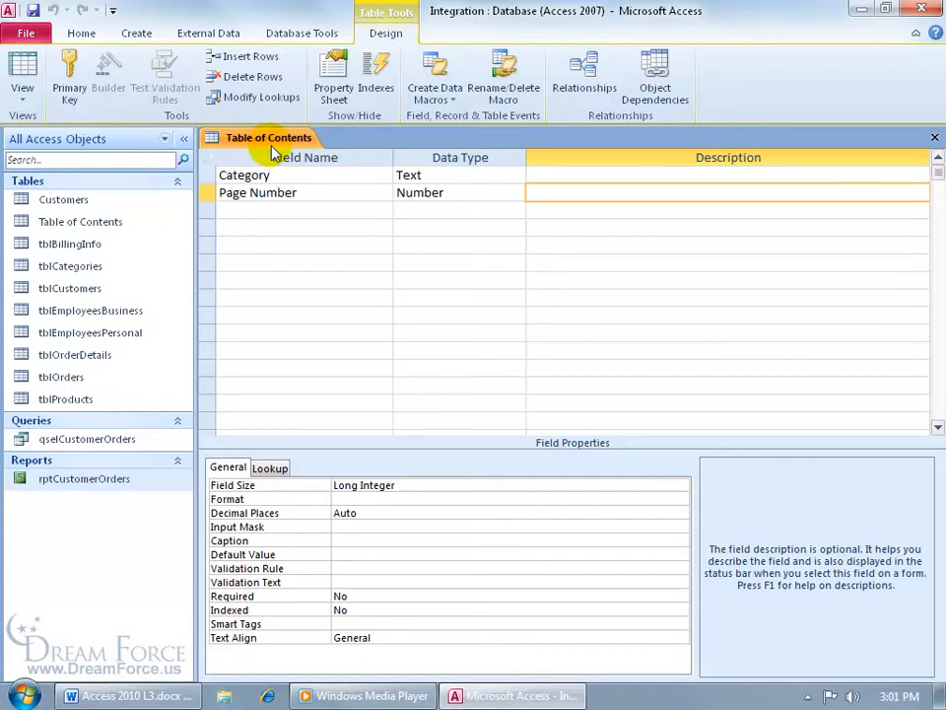
Close the table design and create a new blank VBA code module
{"action": "left_click", "coordinate": [934, 138]}
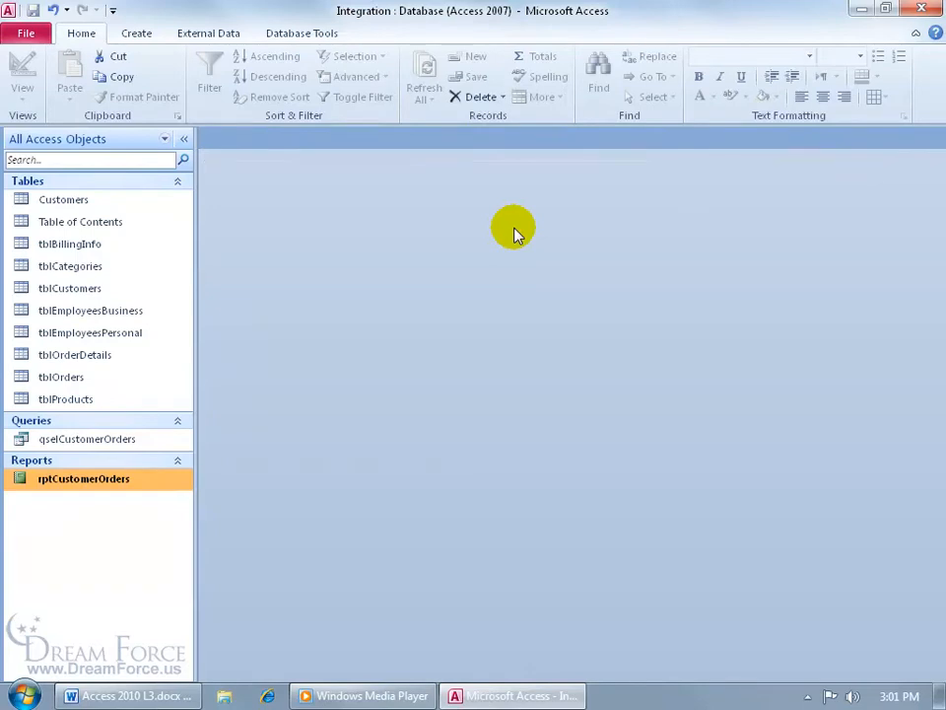
{"action": "left_click", "coordinate": [137, 31]}
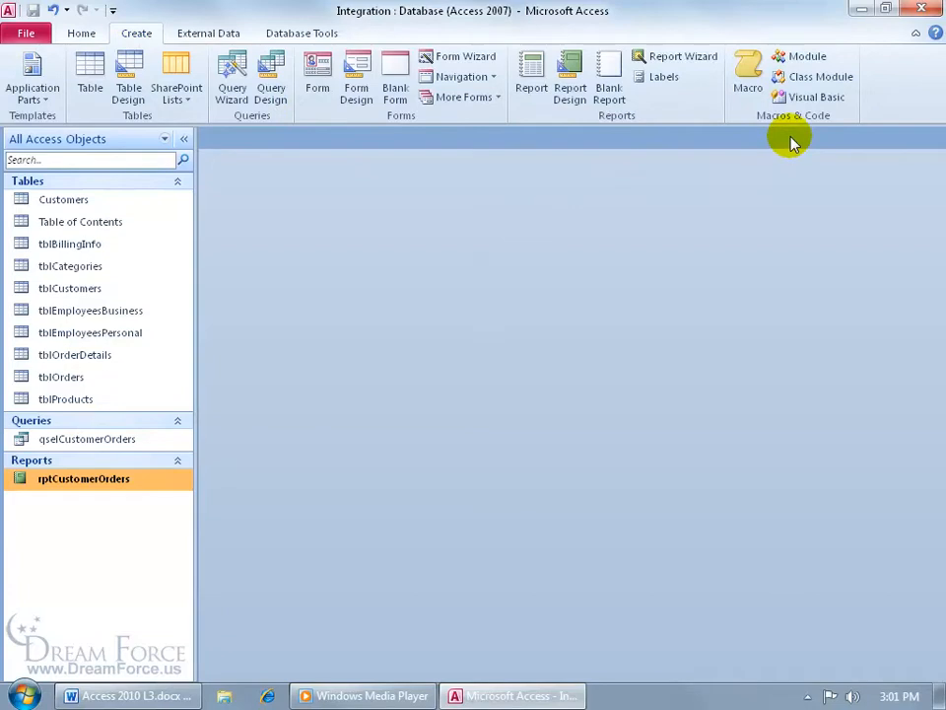
{"action": "left_click", "coordinate": [803, 58]}
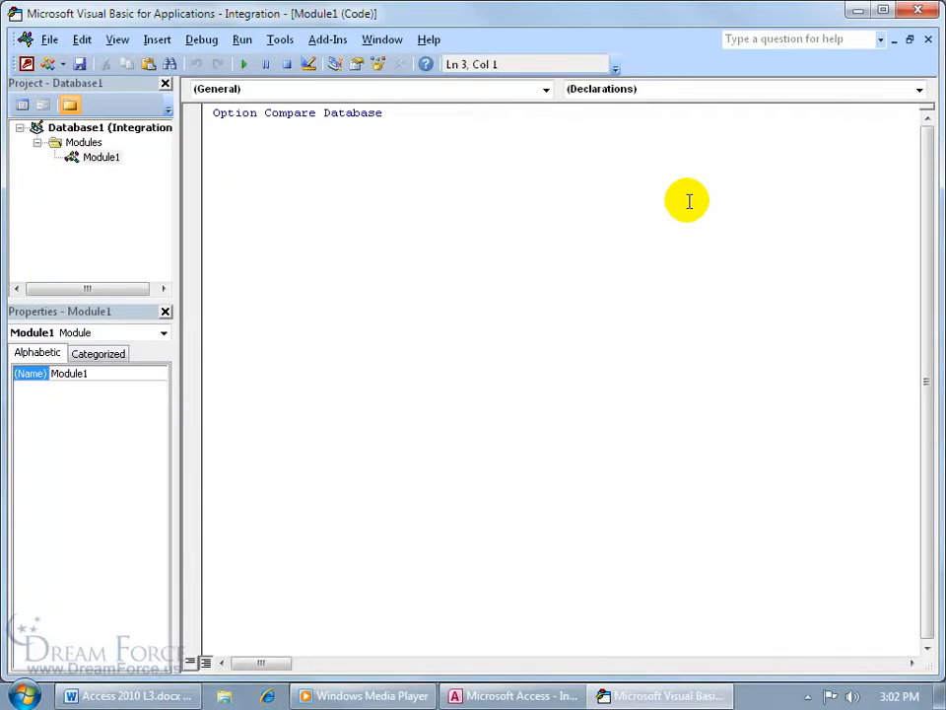
Paste the InitToc, UpdateToc and UpdatePageNumber code into Module1
{"action": "key", "text": "ctrl+v"}
{"action": "left_click_drag", "start_coordinate": [924, 339], "coordinate": [922, 211]}
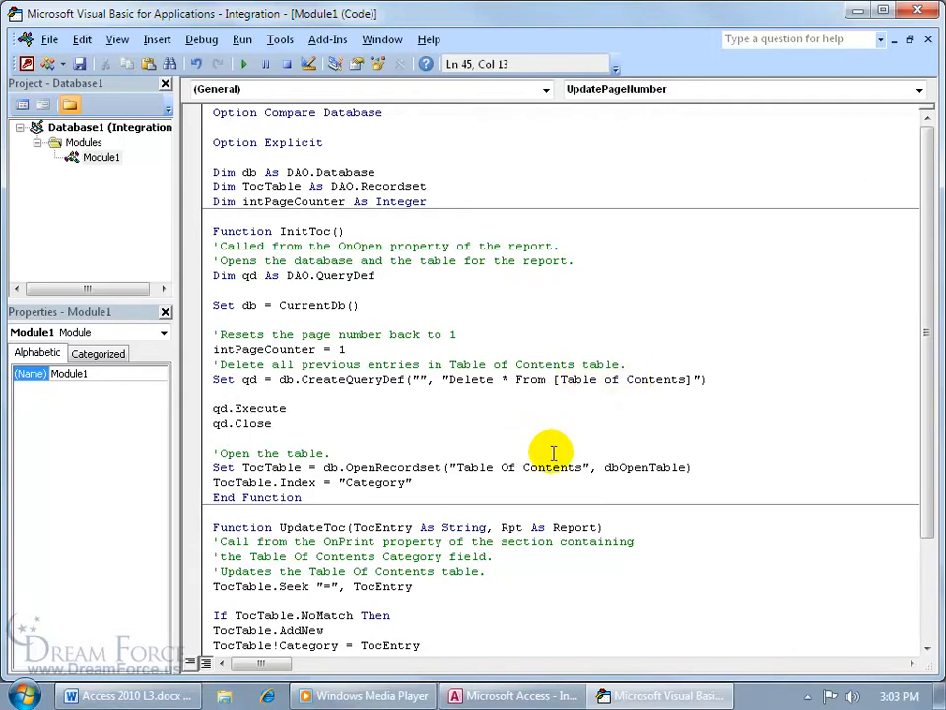
{"action": "left_click_drag", "start_coordinate": [924, 364], "coordinate": [926, 490]}
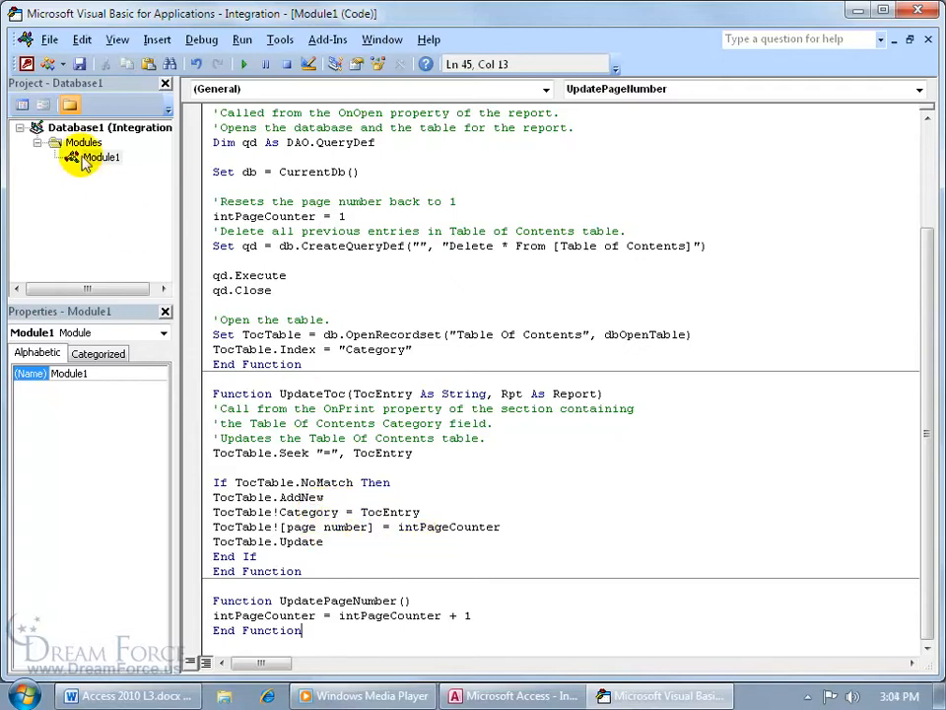
Save the module under the name TOC
{"action": "left_click", "coordinate": [79, 64]}
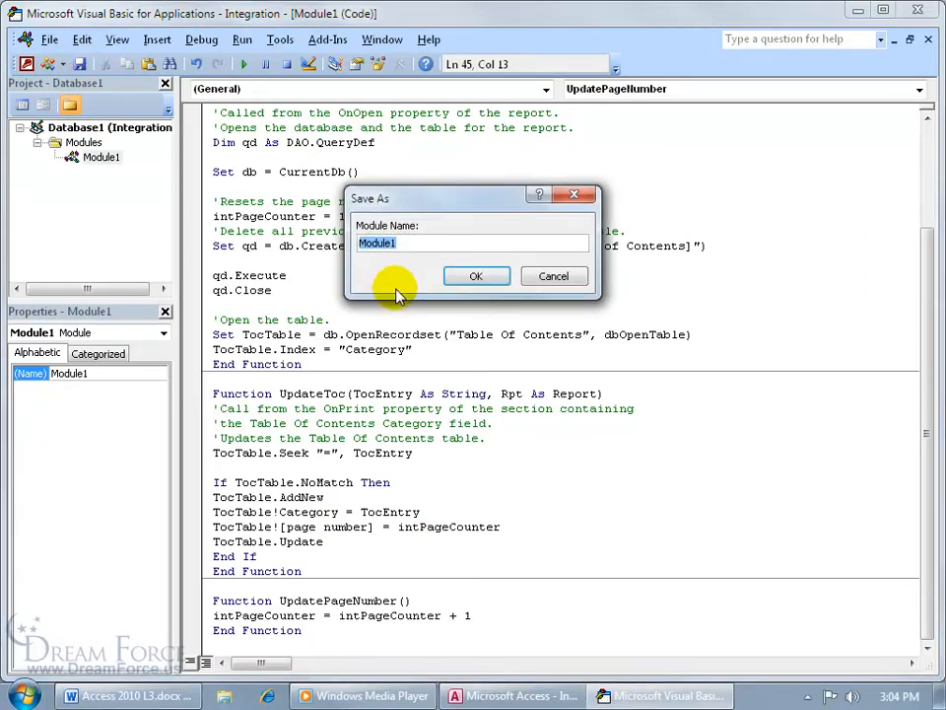
{"action": "type", "text": "TOC"}
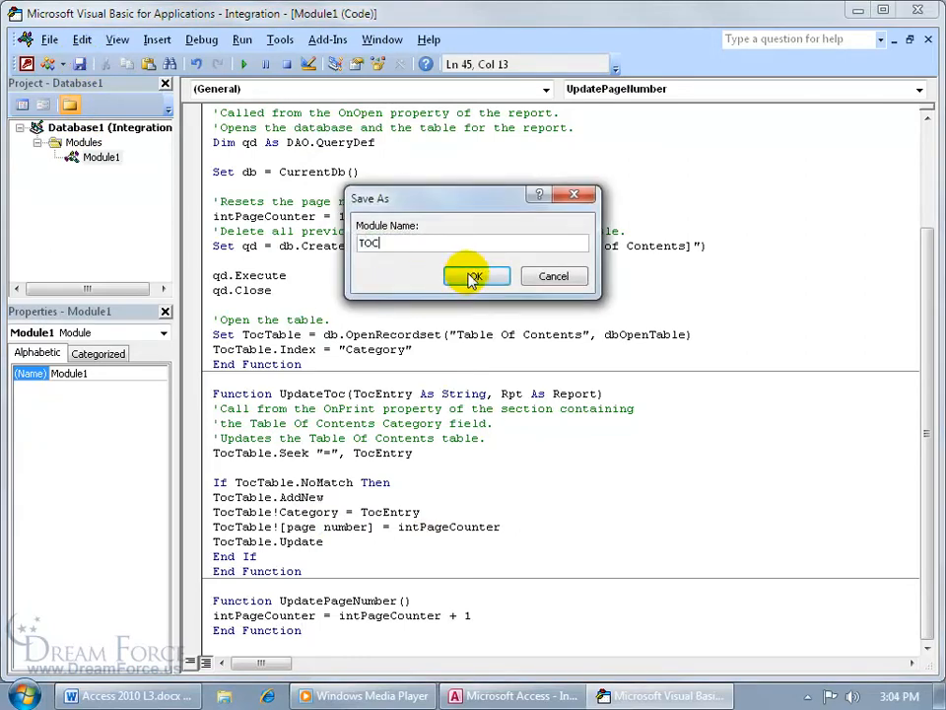
{"action": "left_click", "coordinate": [471, 280]}
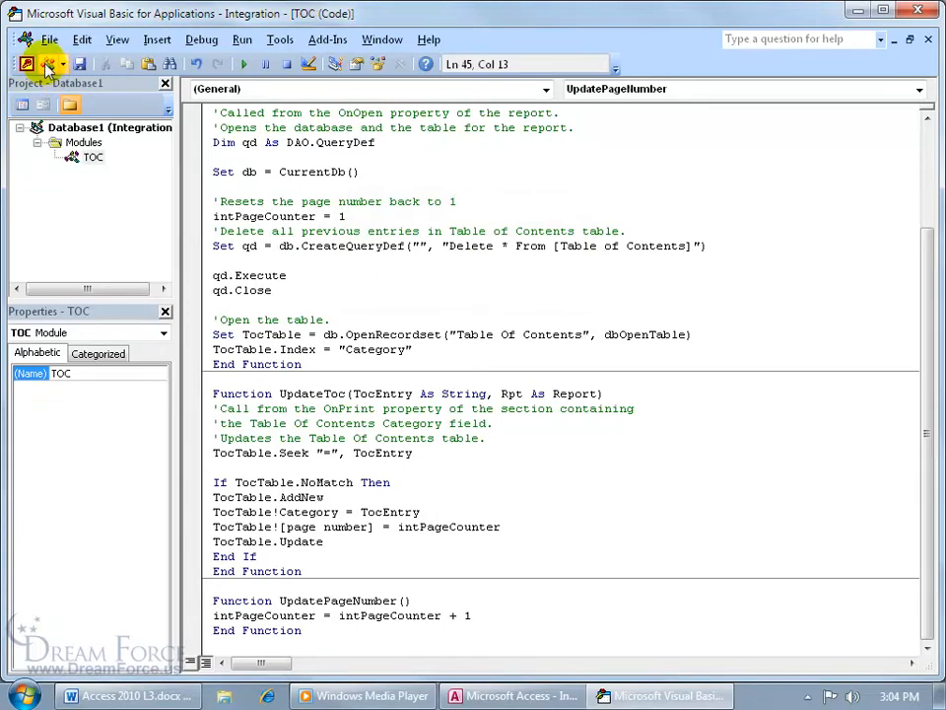
Close the VBA editor back to Access and start a blank report in Report Design
{"action": "left_click", "coordinate": [47, 41]}
{"action": "left_click", "coordinate": [86, 176]}
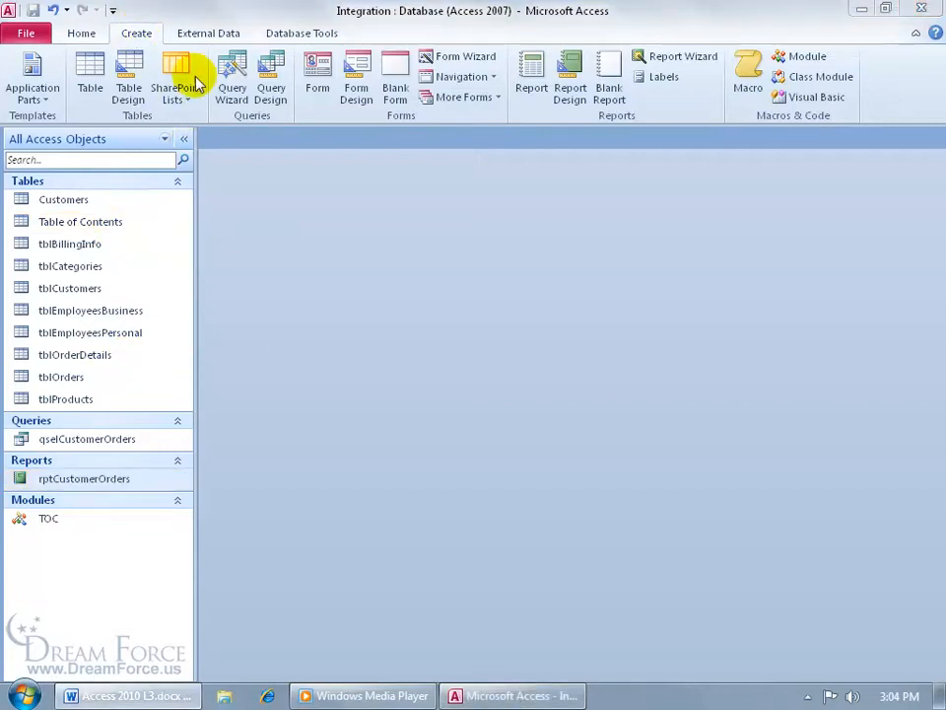
{"action": "left_click", "coordinate": [571, 88]}
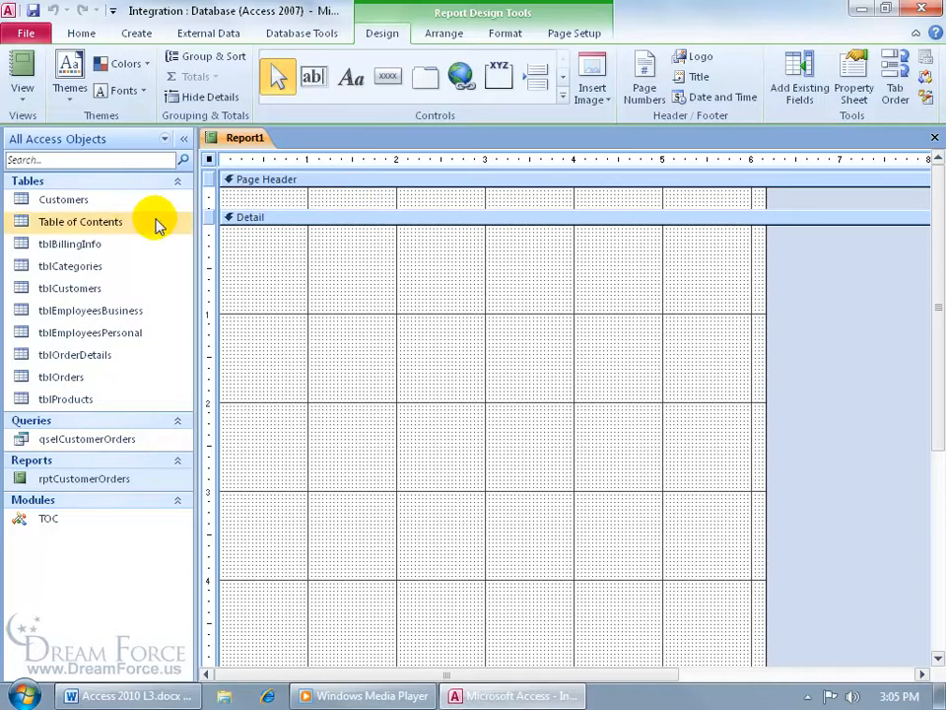
Set Report1's Record Source to the Table of Contents table
{"action": "double_click", "coordinate": [210, 160]}
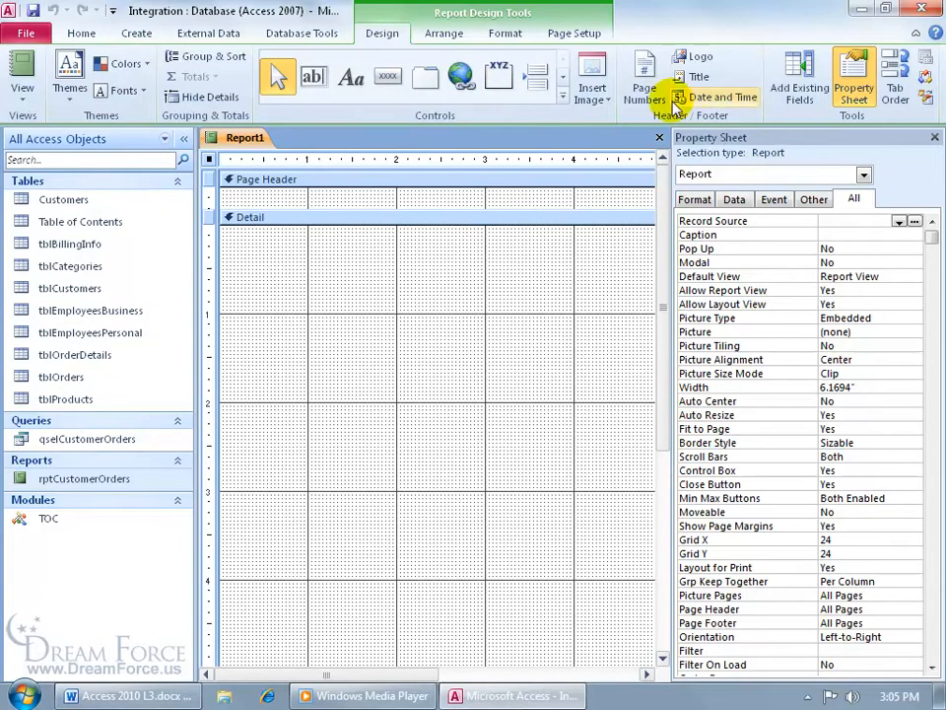
{"action": "left_click", "coordinate": [864, 174]}
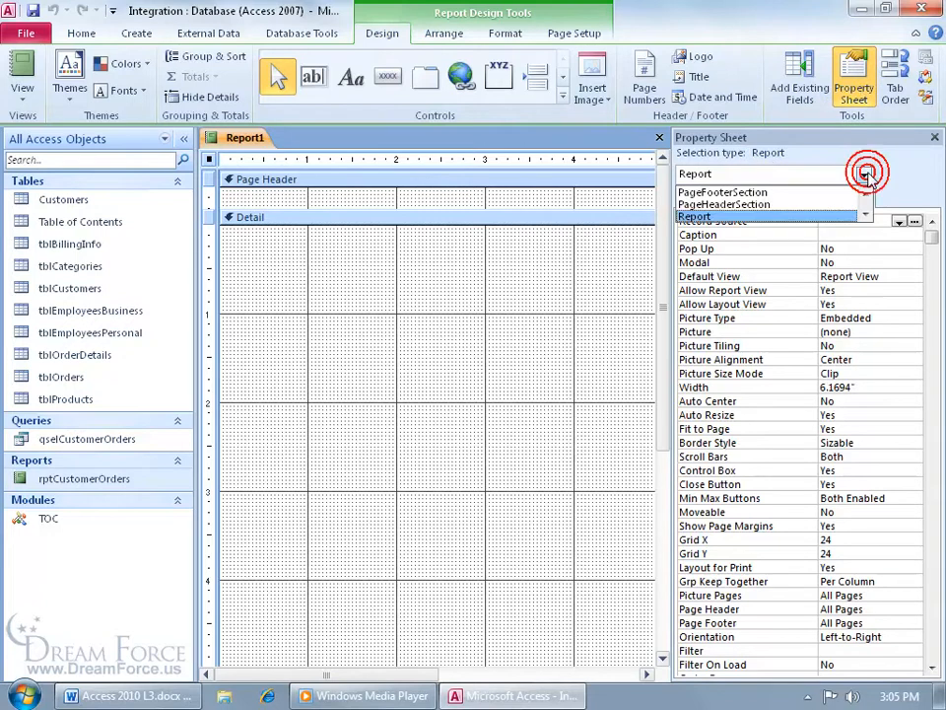
{"action": "left_click", "coordinate": [844, 216]}
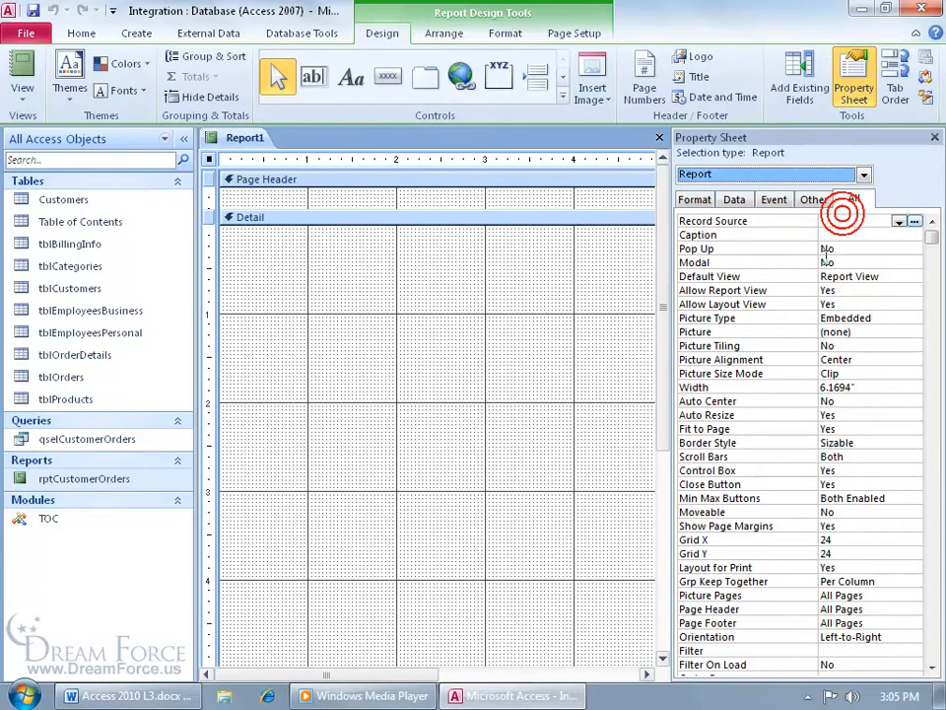
{"action": "left_click", "coordinate": [899, 223]}
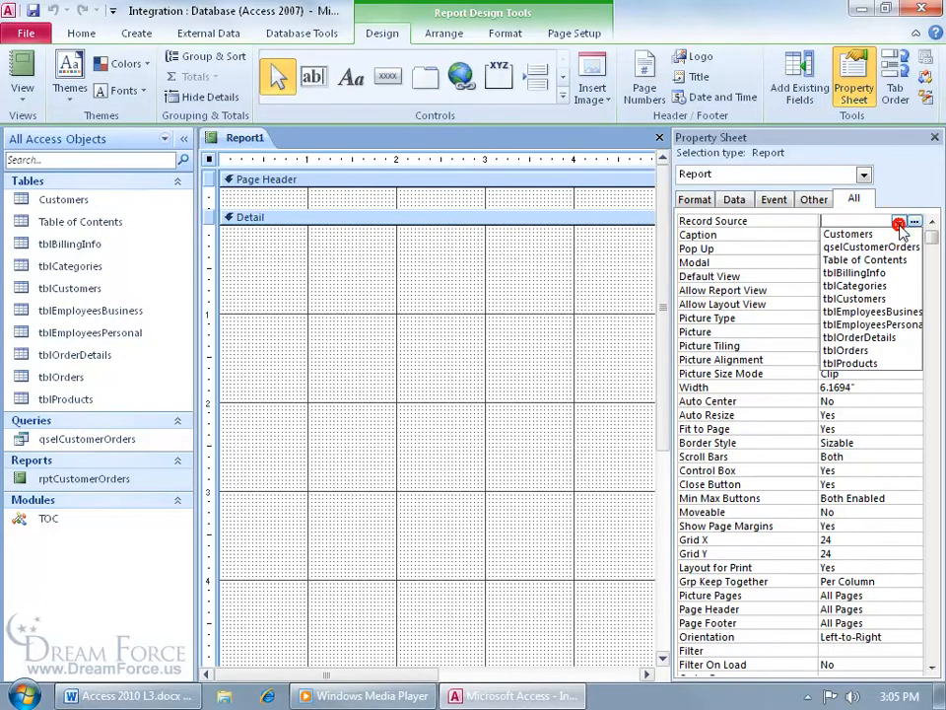
{"action": "left_click", "coordinate": [892, 259]}
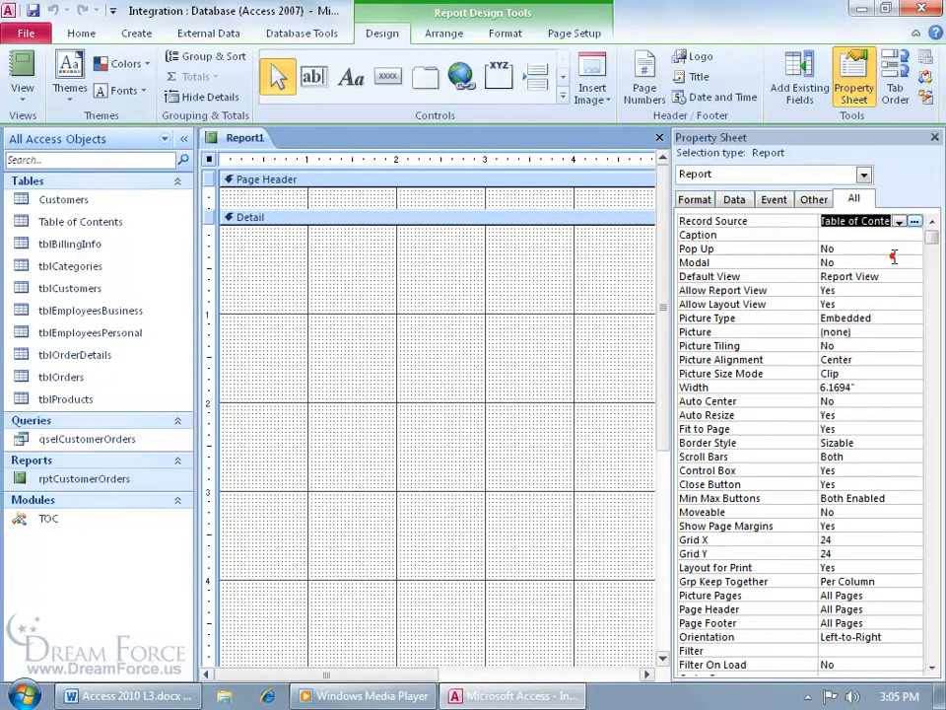
{"action": "left_click", "coordinate": [934, 137]}
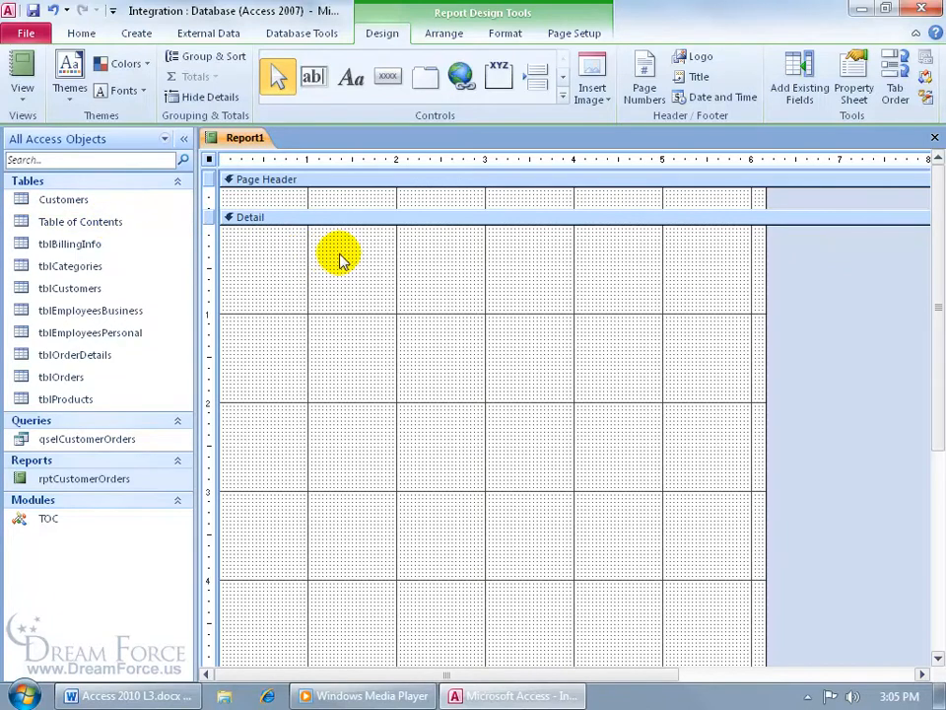
Add the Category and Page Number fields to the Detail section and delete their labels
{"action": "left_click", "coordinate": [798, 91]}
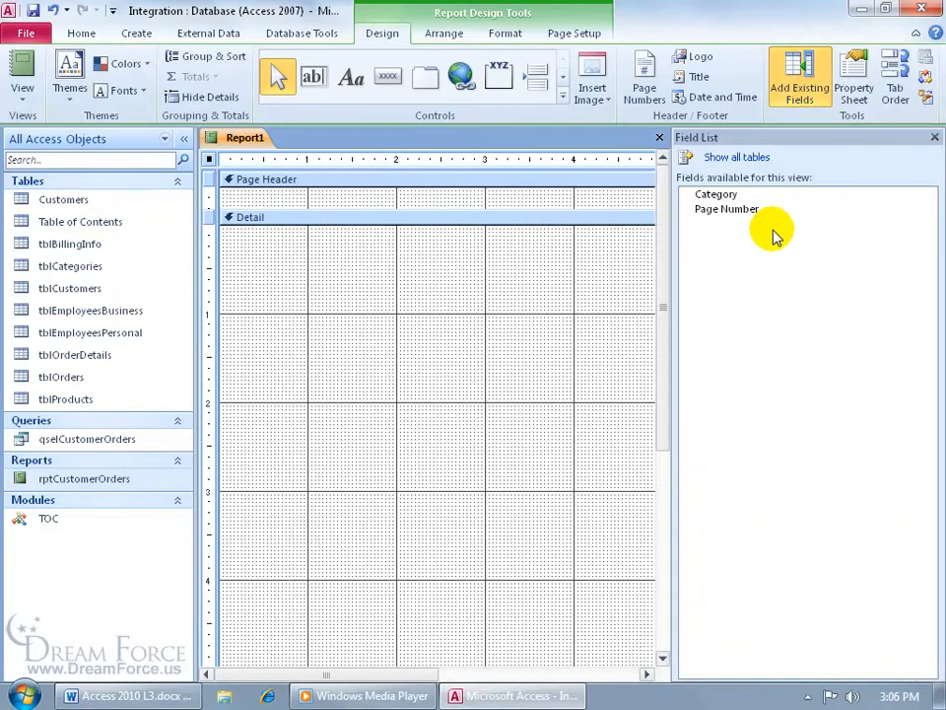
{"action": "left_click_drag", "start_coordinate": [745, 197], "coordinate": [279, 242]}
{"action": "left_click_drag", "start_coordinate": [695, 209], "coordinate": [498, 255]}
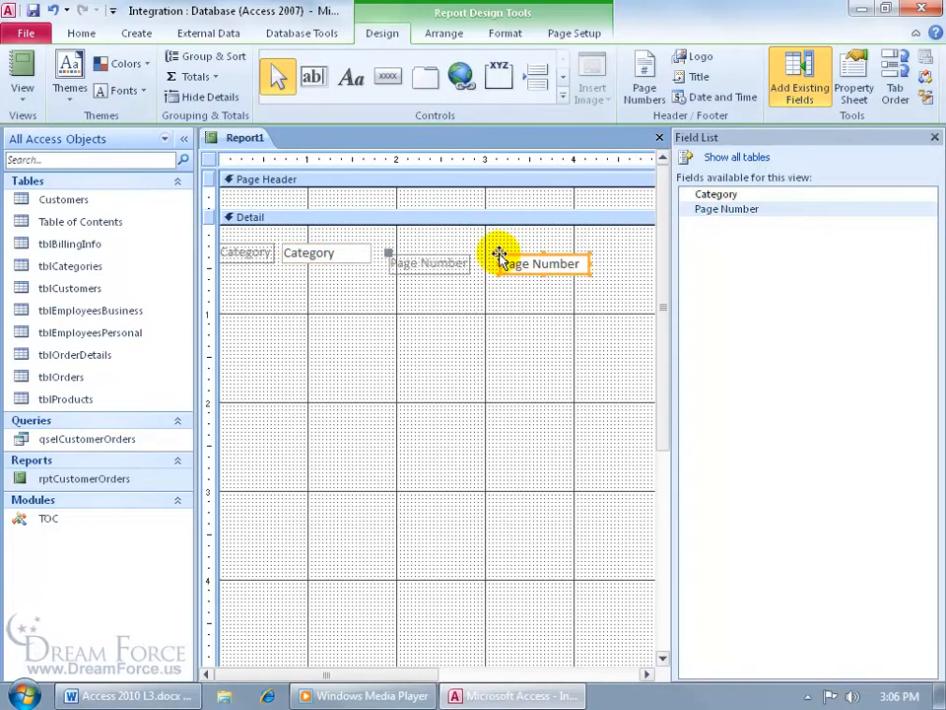
{"action": "left_click", "coordinate": [430, 259]}
{"action": "key", "text": "Delete"}
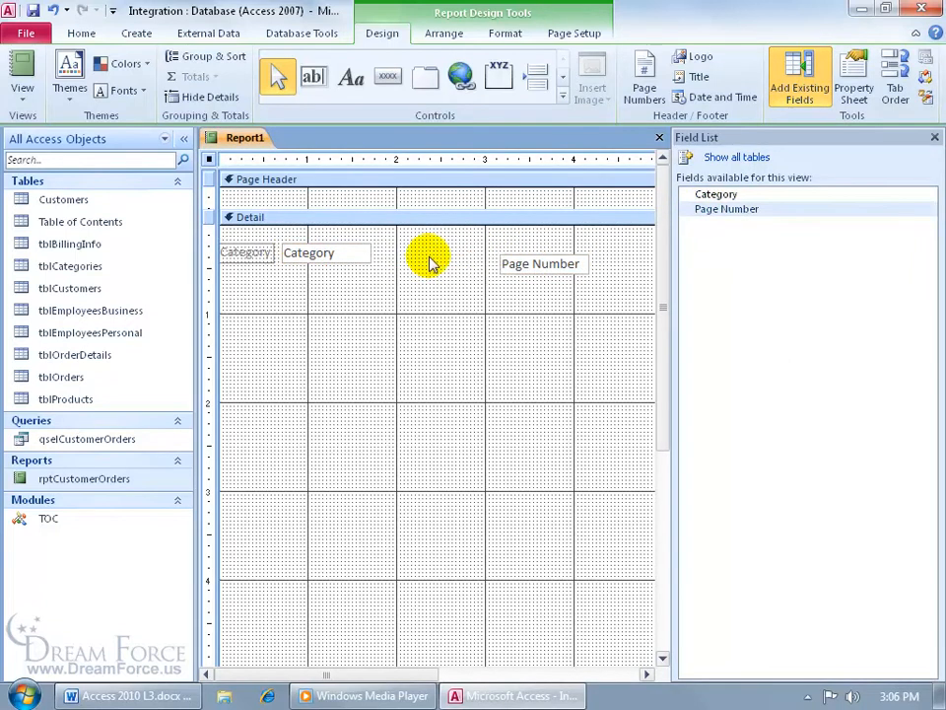
{"action": "left_click", "coordinate": [261, 252]}
{"action": "key", "text": "Delete"}
Line up Category and Page Number side by side at the top, then shrink Detail to one row
{"action": "left_click_drag", "start_coordinate": [289, 252], "coordinate": [244, 233]}
{"action": "left_click_drag", "start_coordinate": [514, 266], "coordinate": [330, 239]}
{"action": "left_click", "coordinate": [306, 236]}
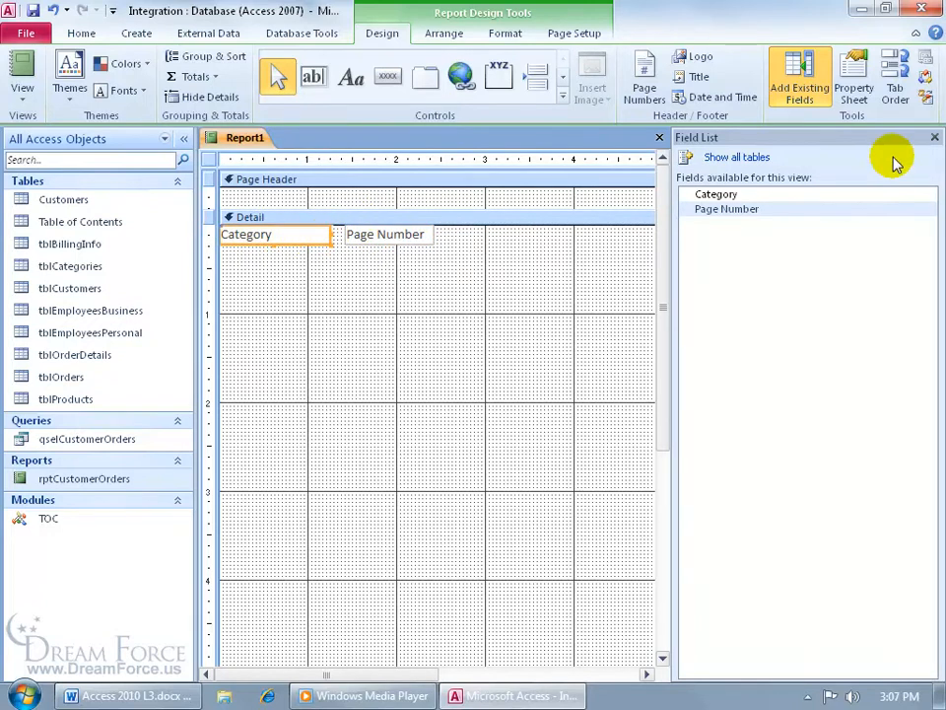
{"action": "left_click", "coordinate": [934, 137]}
{"action": "scroll", "coordinate": [927, 409], "scroll_direction": "down", "scroll_amount": 3}
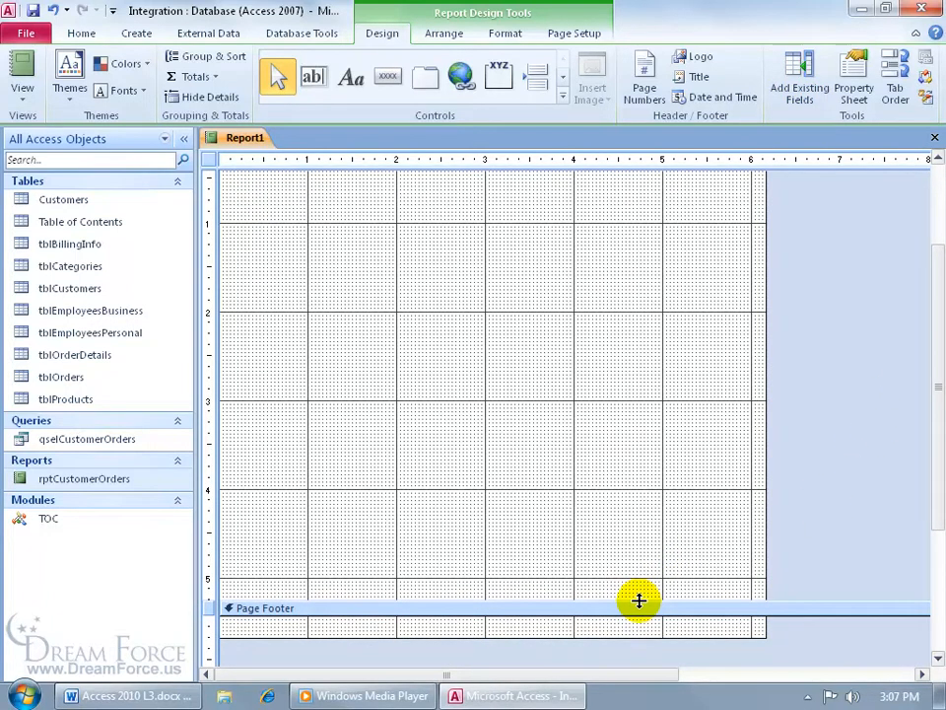
{"action": "left_click_drag", "start_coordinate": [638, 600], "coordinate": [601, 189]}
{"action": "left_click_drag", "start_coordinate": [942, 337], "coordinate": [937, 166]}
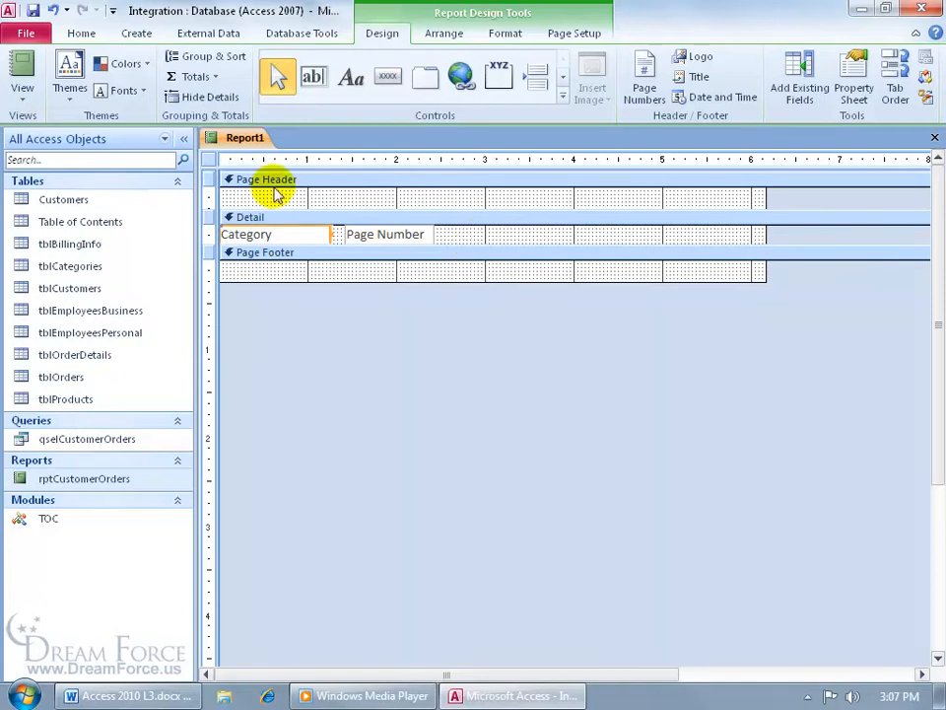
Save the report as 'rptTableofContents' and close it
{"action": "left_click", "coordinate": [33, 10]}
{"action": "type", "text": "rptTableofContents"}
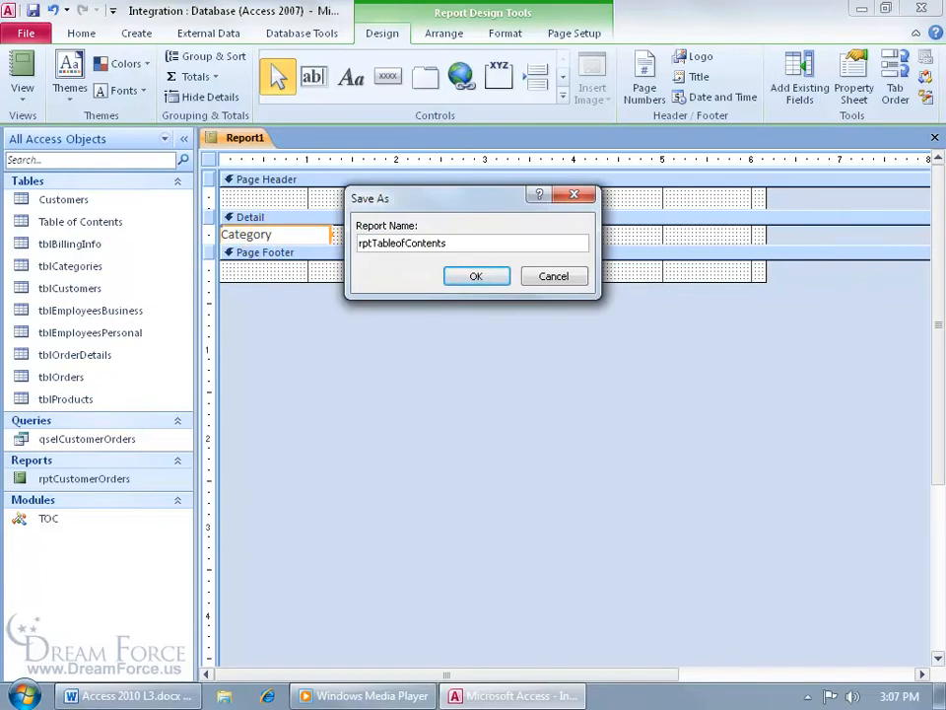
{"action": "left_click", "coordinate": [476, 277]}
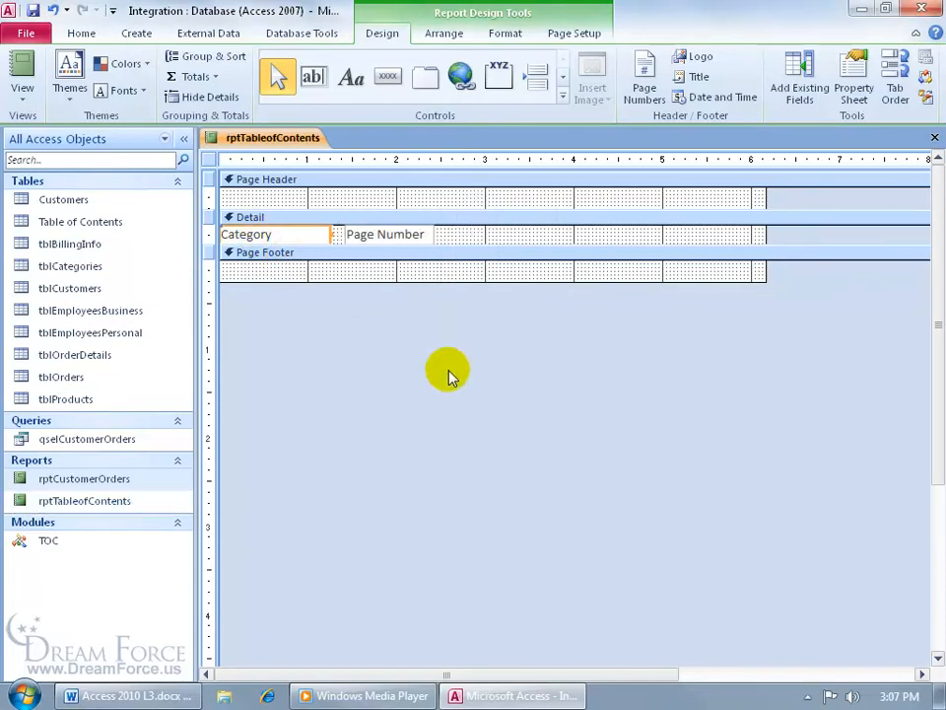
{"action": "left_click", "coordinate": [933, 138]}
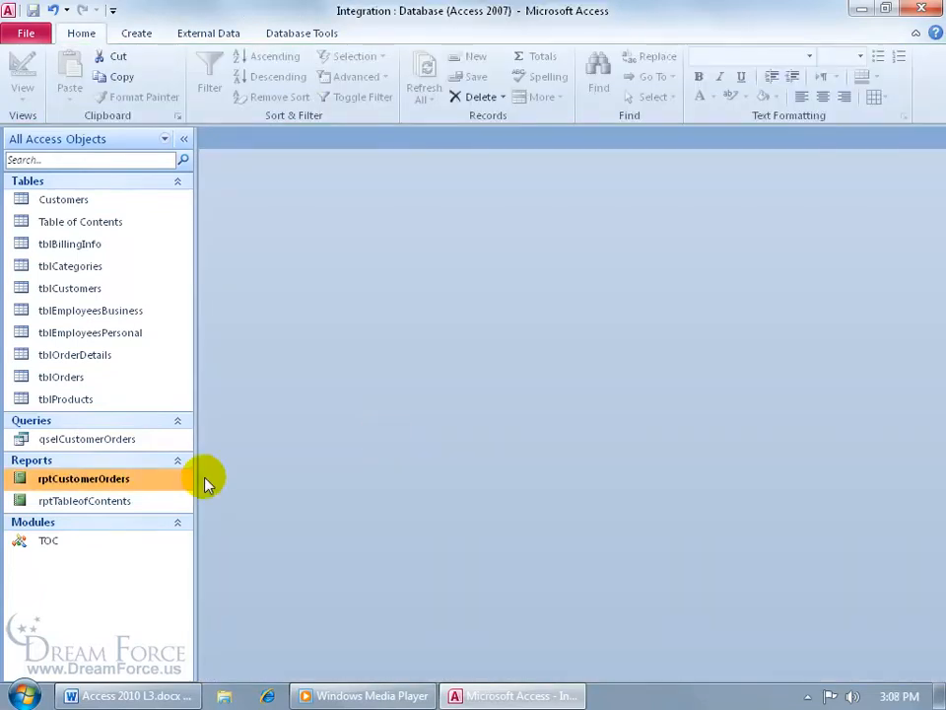
Open rptCustomerOrders in Design View and set its On Open event to =InitToc()
{"action": "right_click", "coordinate": [110, 481]}
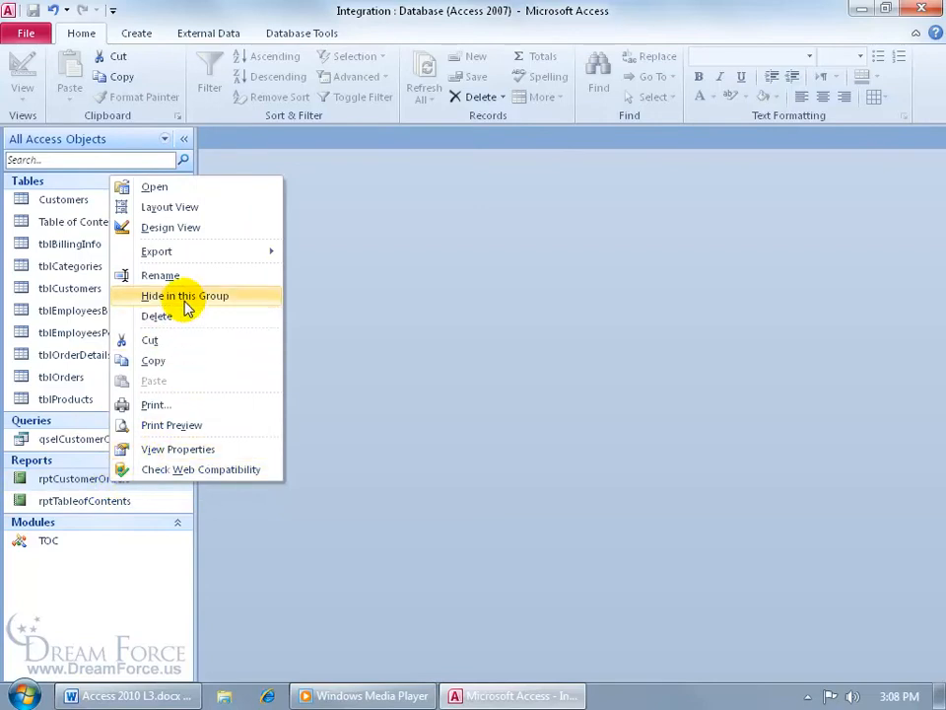
{"action": "left_click", "coordinate": [172, 228]}
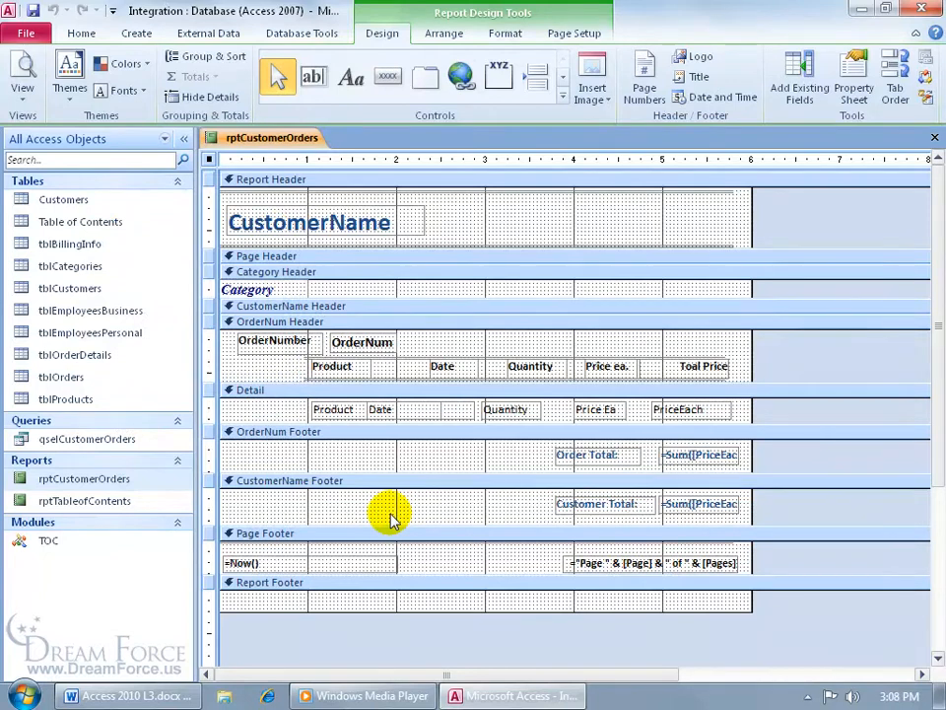
{"action": "key", "text": "F4"}
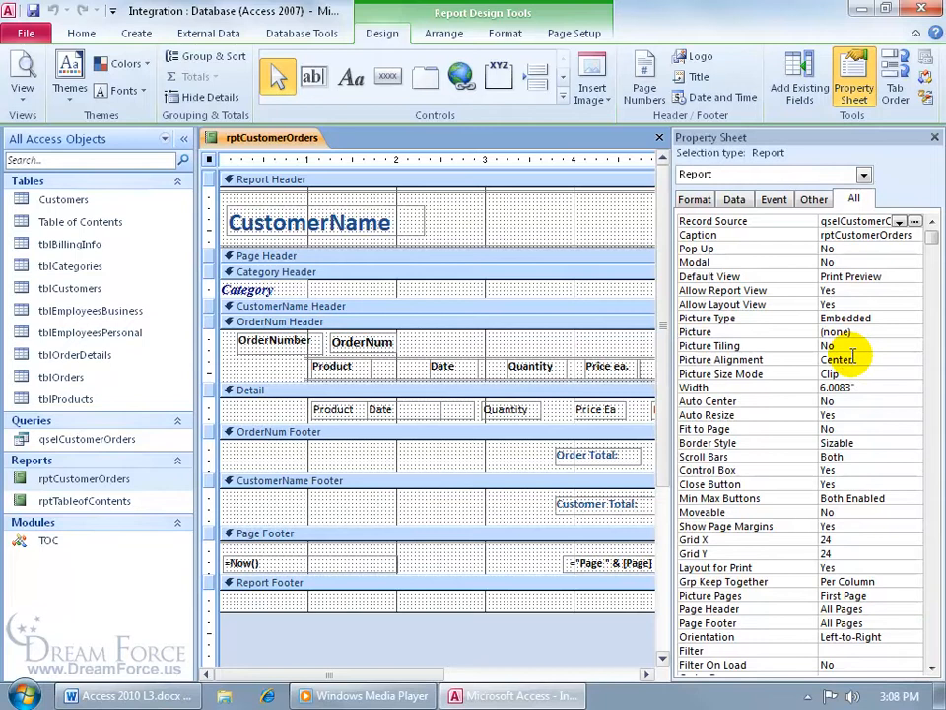
{"action": "left_click", "coordinate": [778, 202]}
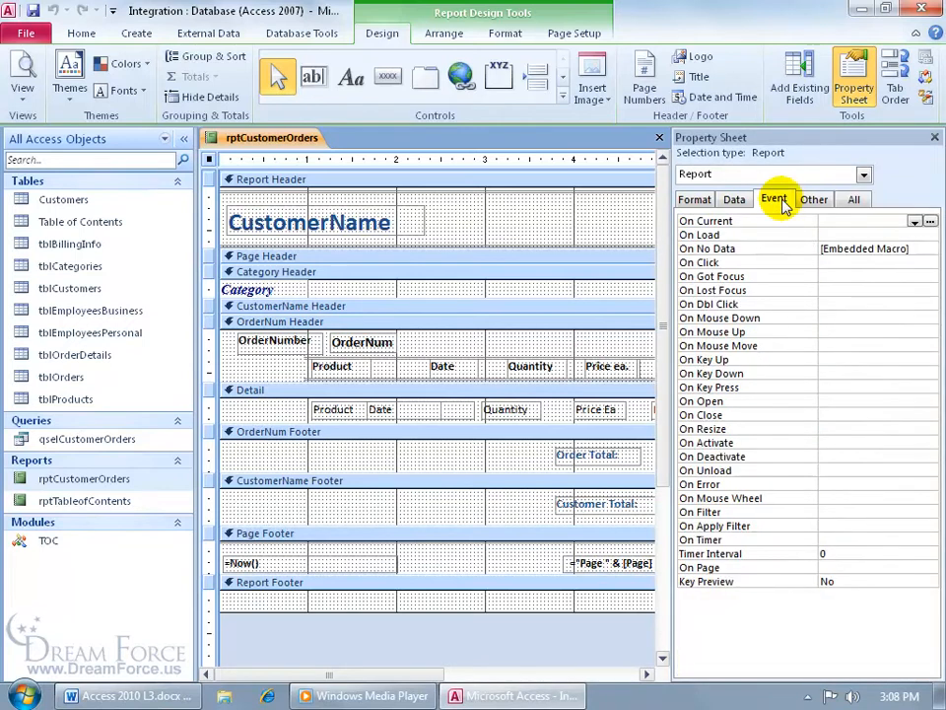
{"action": "left_click", "coordinate": [838, 400]}
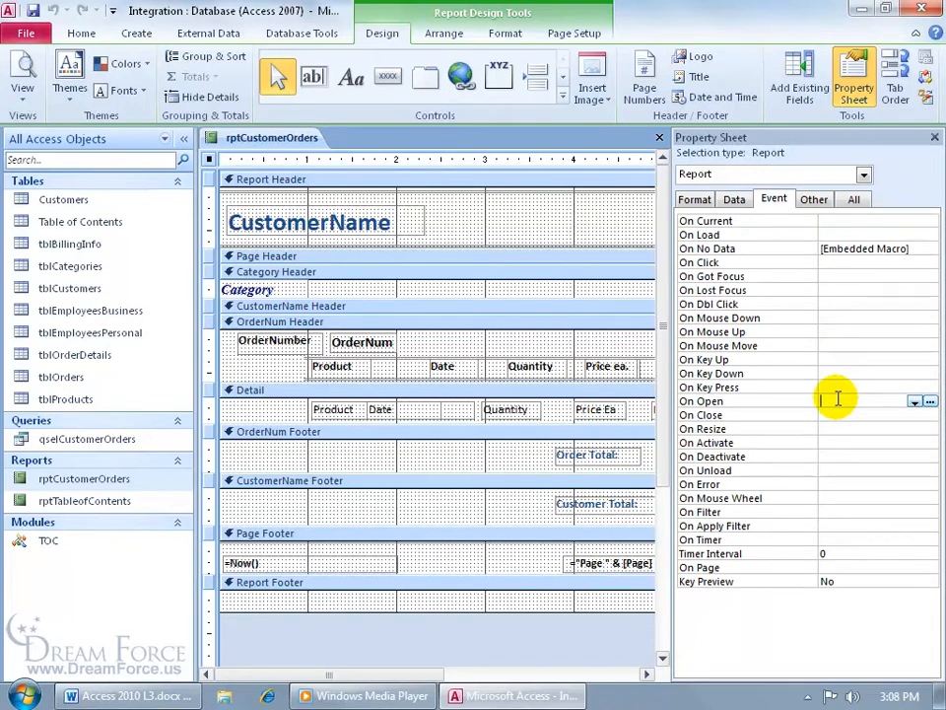
{"action": "type", "text": "=init"}
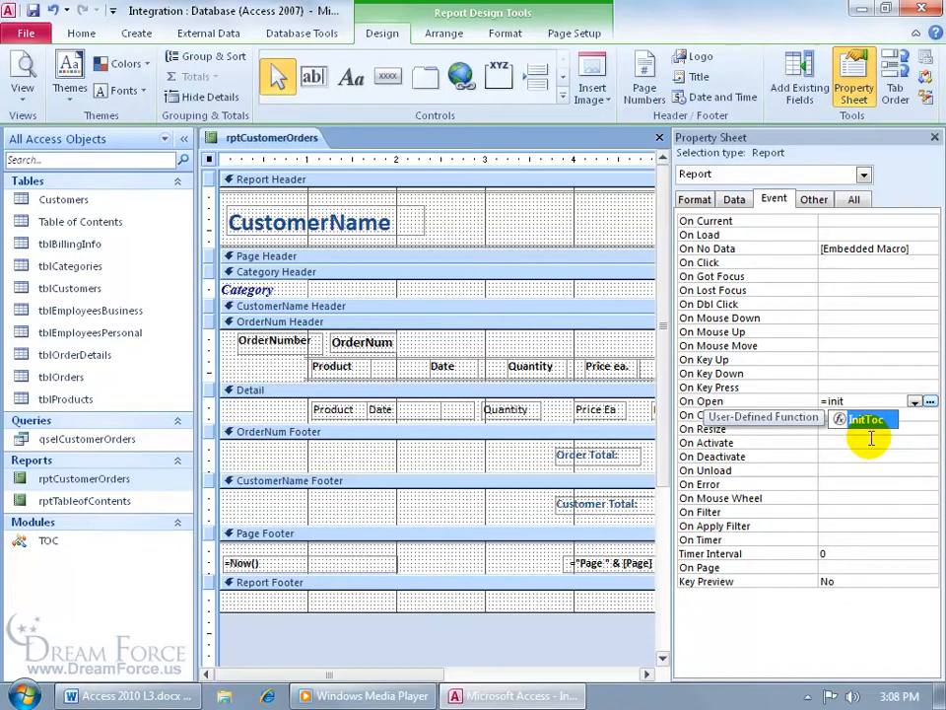
{"action": "key", "text": "Tab"}
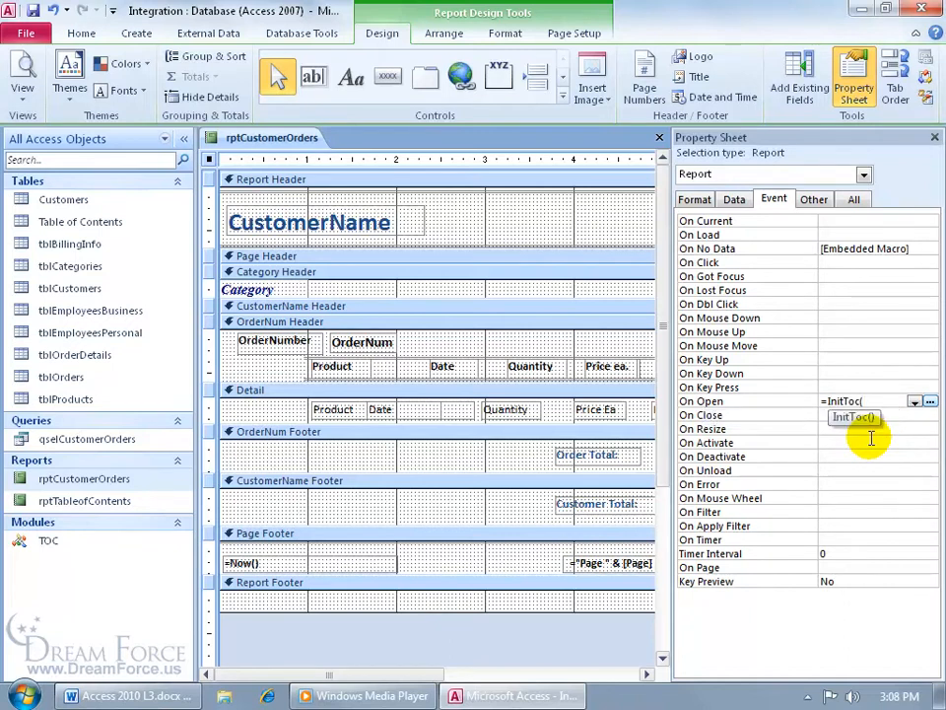
{"action": "type", "text": ")"}
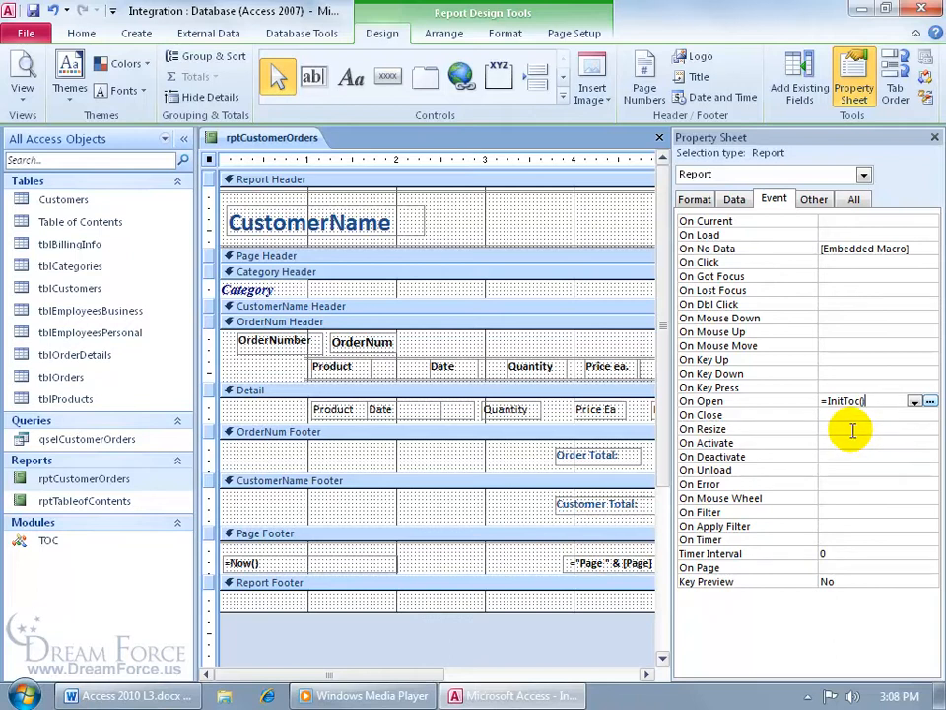
{"action": "key", "text": "Return"}
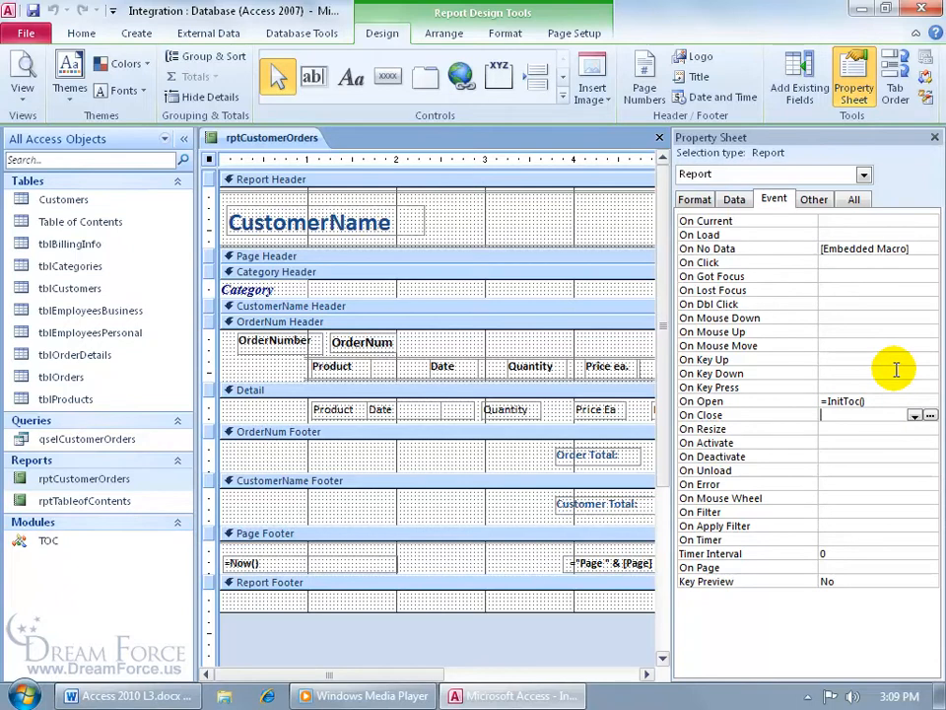
Set the Category Header's On Print event to =UpdateToc([Category],[Report])
{"action": "left_click", "coordinate": [330, 273]}
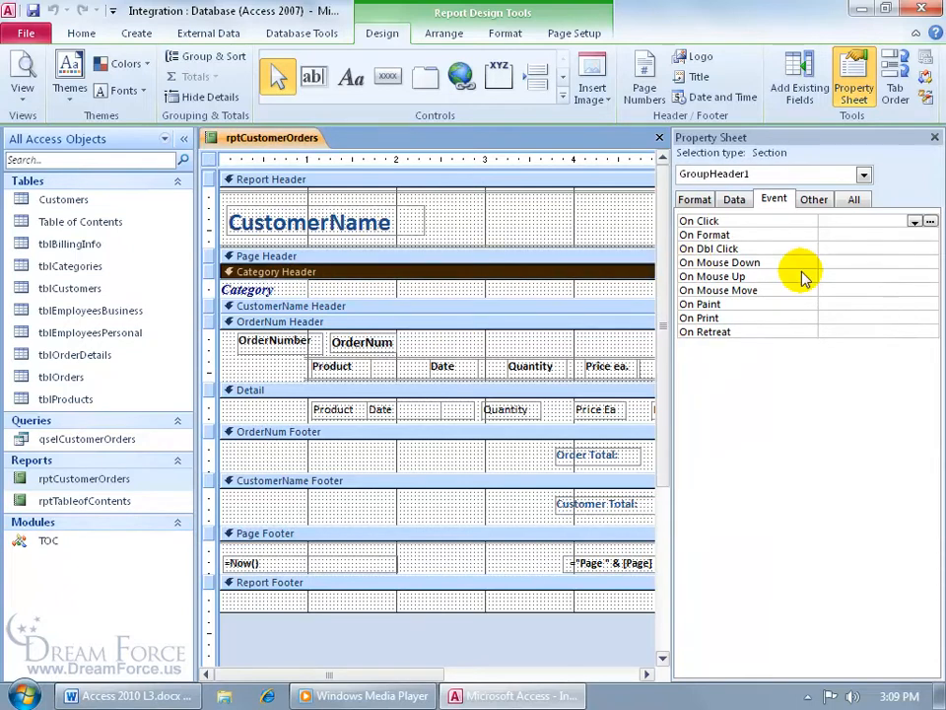
{"action": "left_click", "coordinate": [822, 318]}
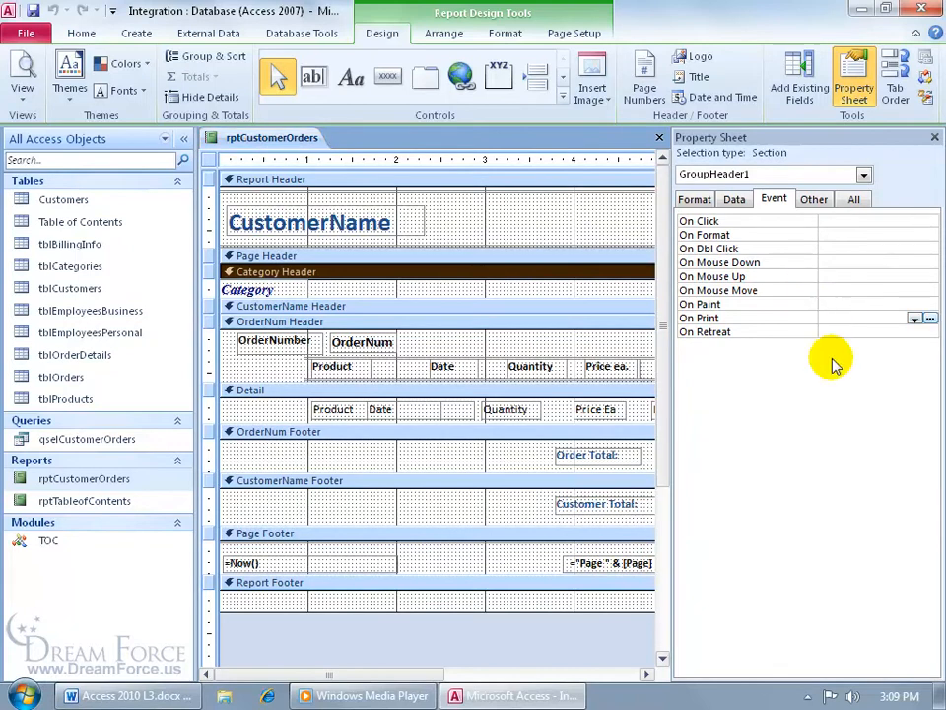
{"action": "key", "text": "shift+F2"}
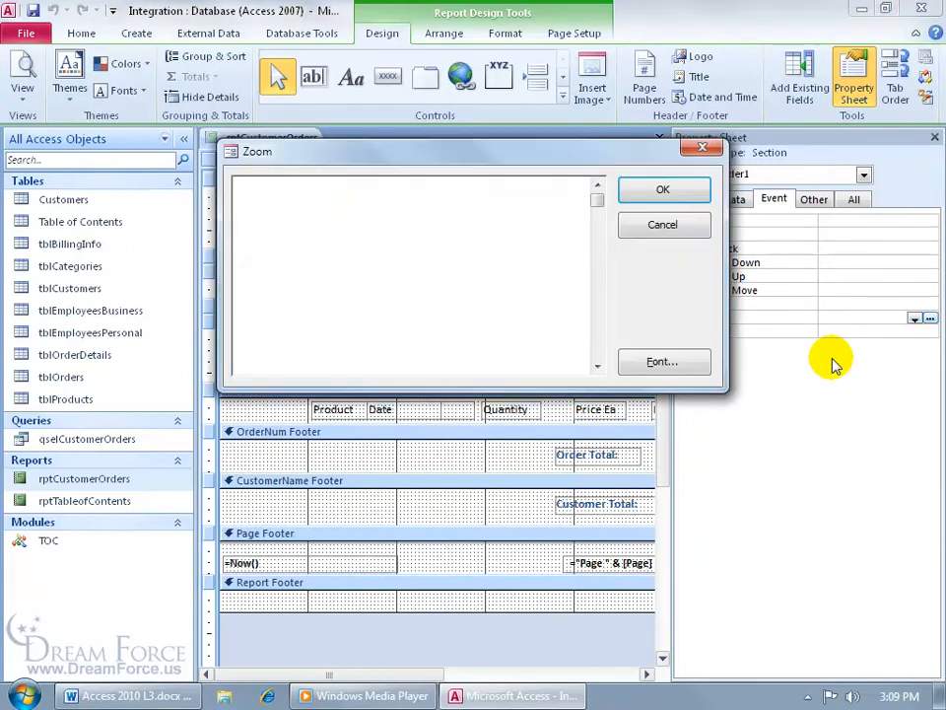
{"action": "type", "text": "=UpdateToc([Category],[Report])"}
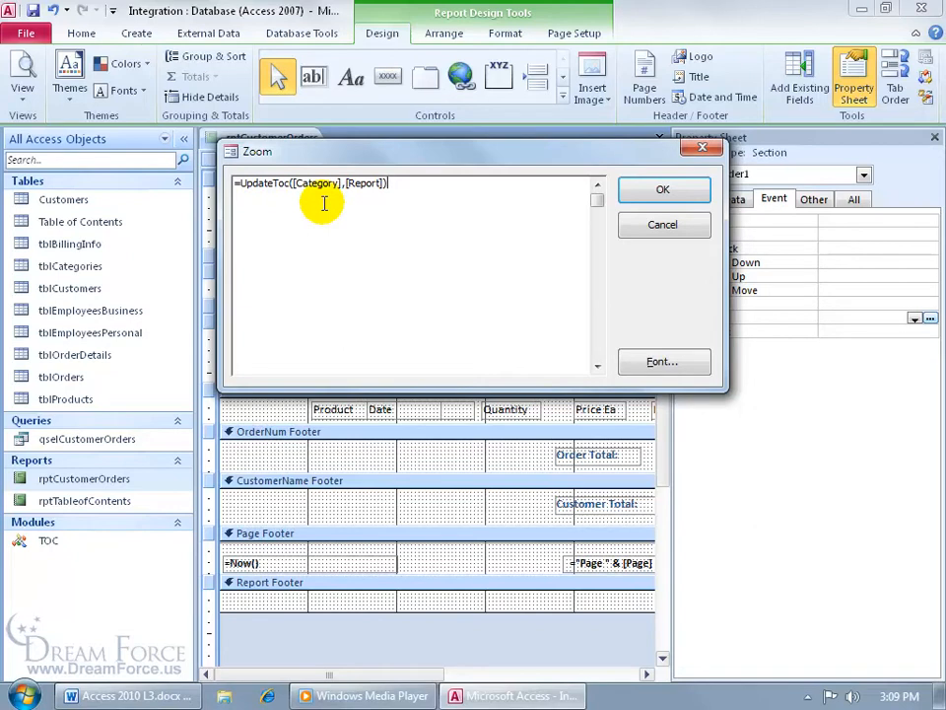
{"action": "left_click", "coordinate": [643, 192]}
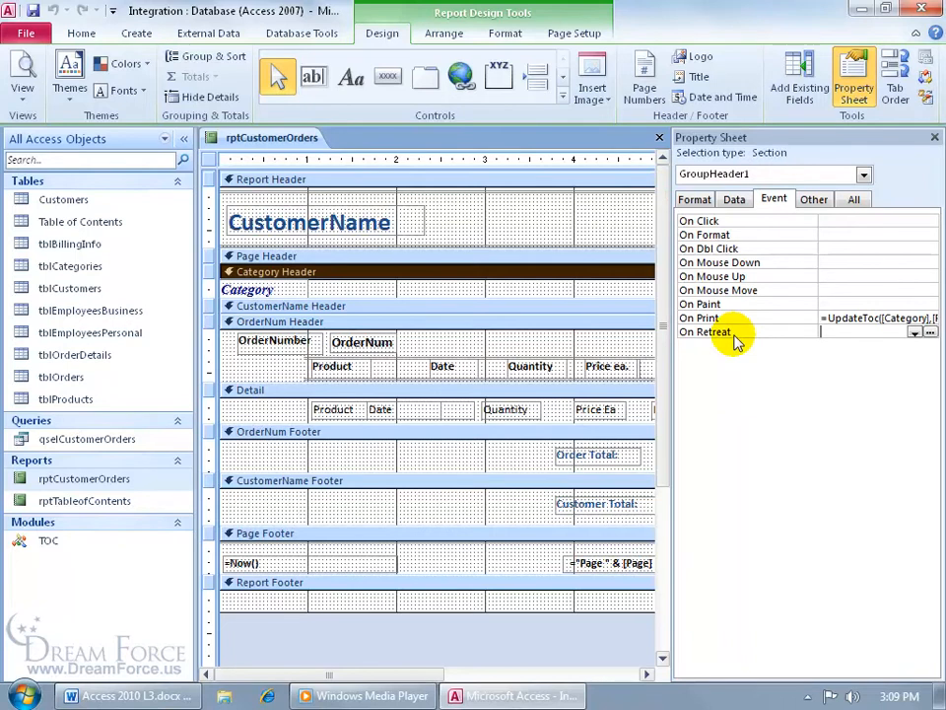
Set the Page Footer's On Print event to =UpdatePageNumber() and hide the Property Sheet
{"action": "left_click", "coordinate": [419, 538]}
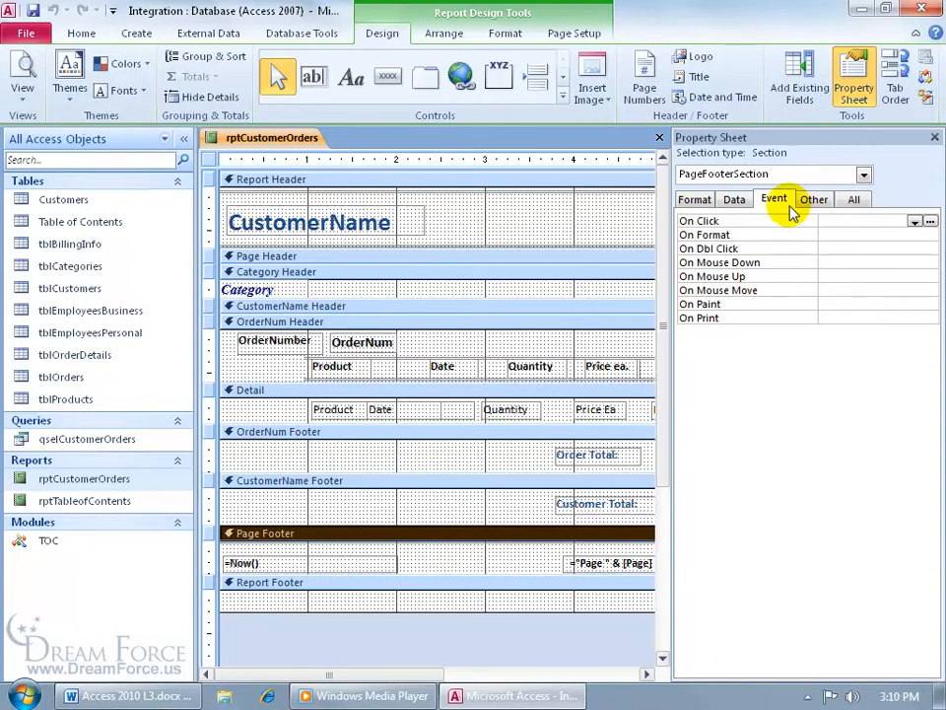
{"action": "left_click", "coordinate": [848, 318]}
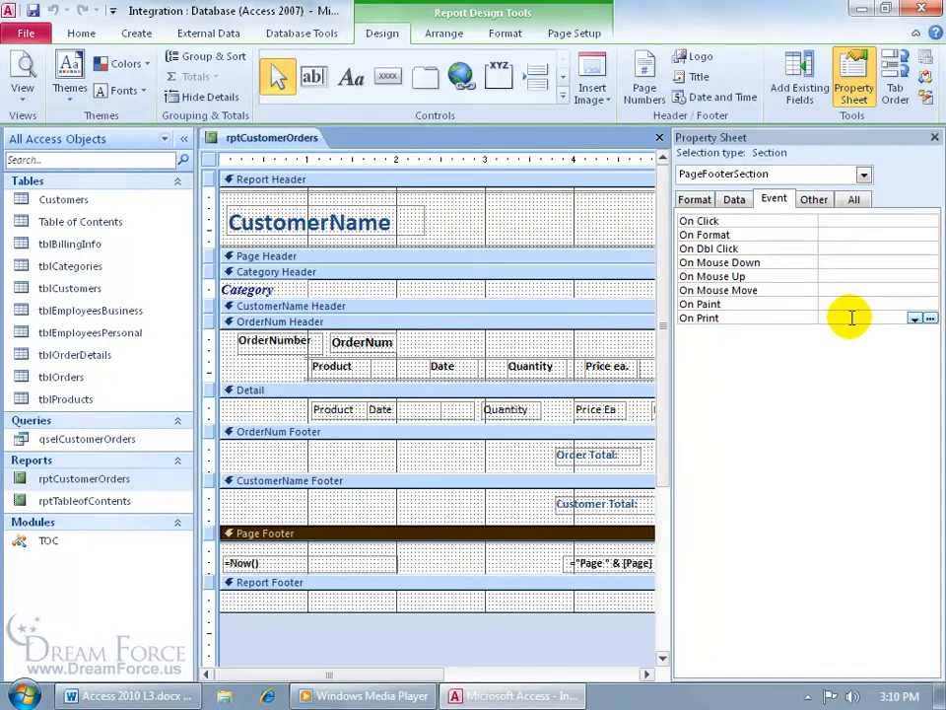
{"action": "key", "text": "shift+F2"}
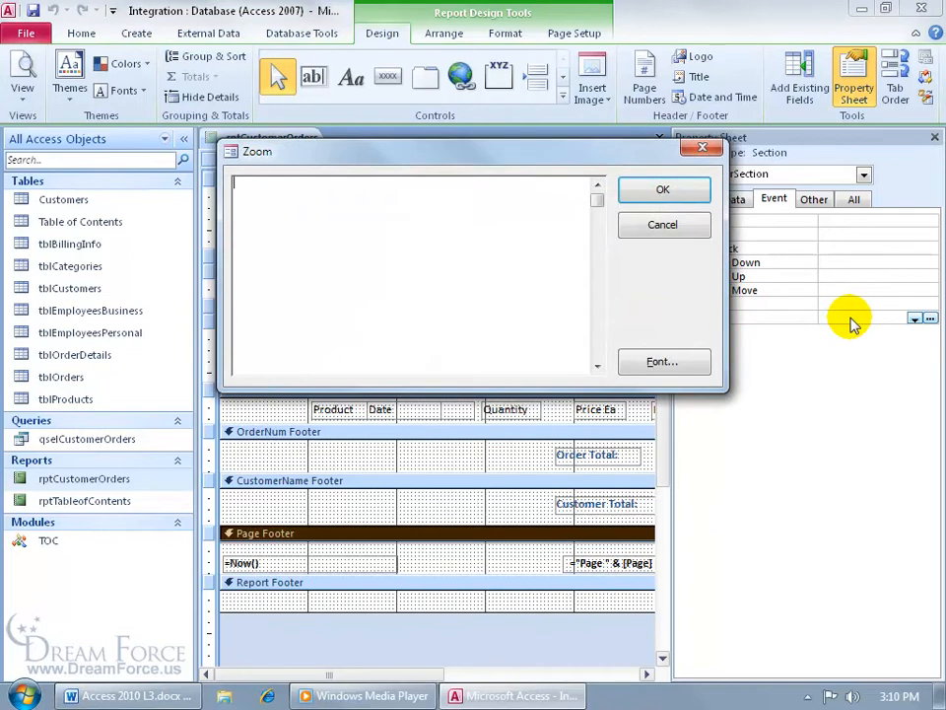
{"action": "type", "text": "=UpdatePageNumber()"}
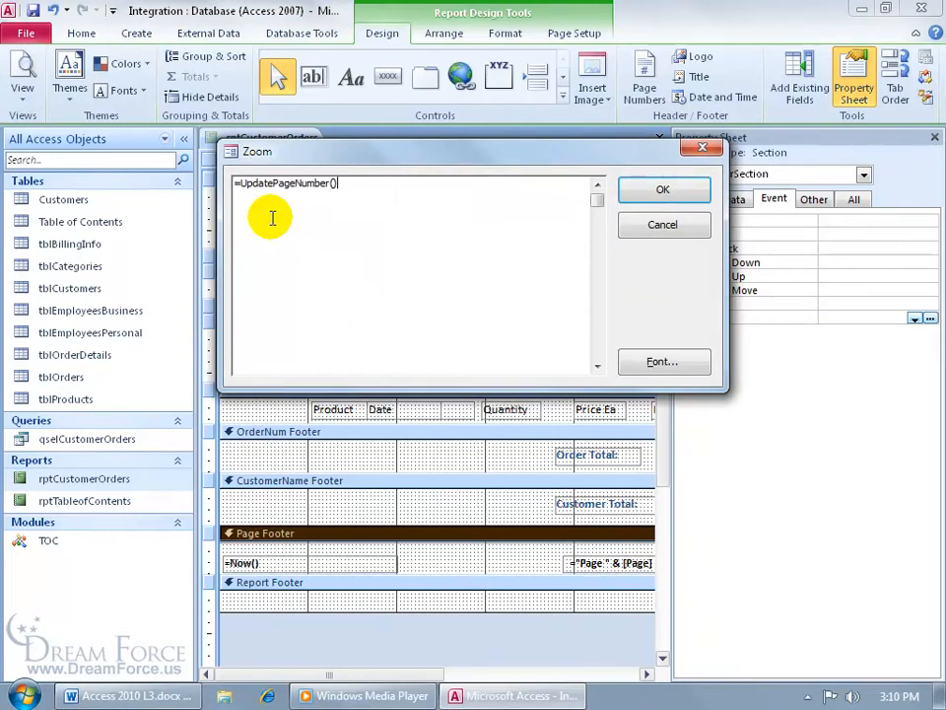
{"action": "left_click", "coordinate": [662, 189]}
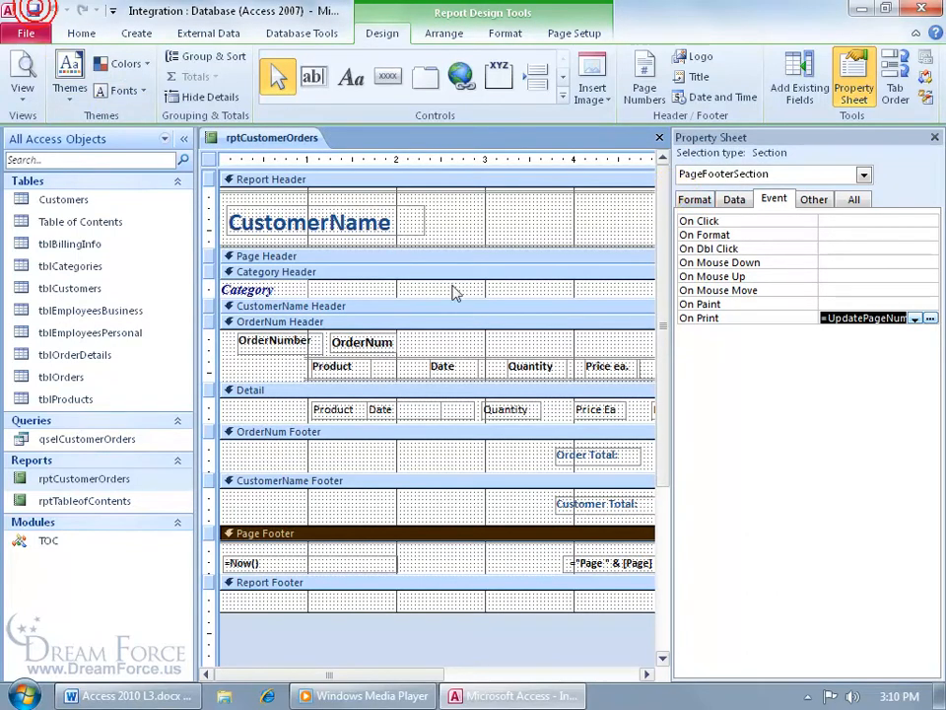
{"action": "left_click", "coordinate": [935, 138]}
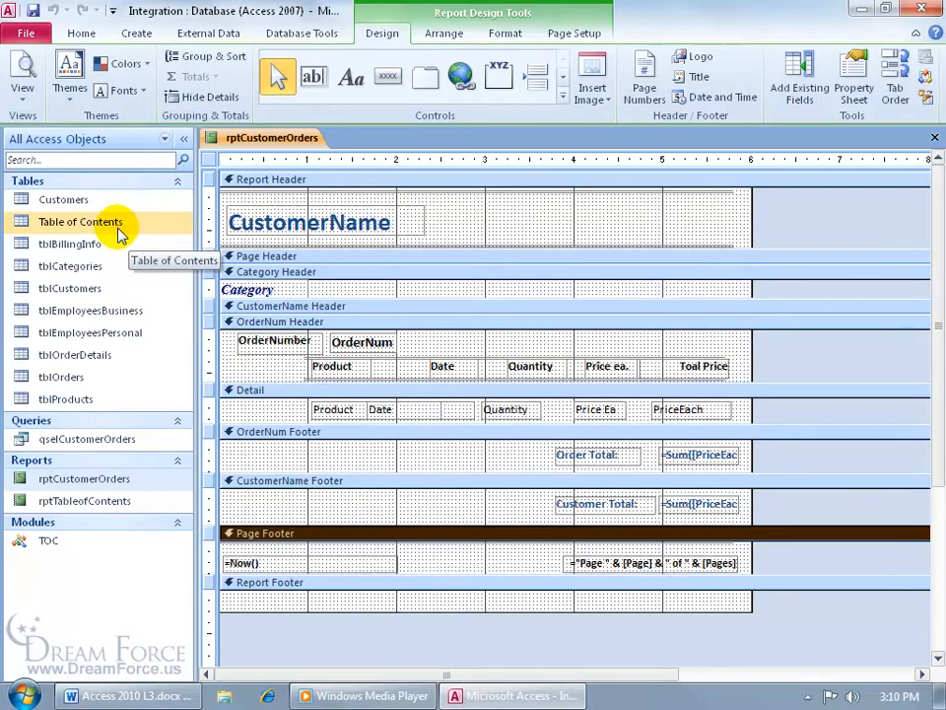
Show rptCustomerOrders in Print Preview and jump to its last page, 18
{"action": "right_click", "coordinate": [282, 138]}
{"action": "left_click", "coordinate": [330, 279]}
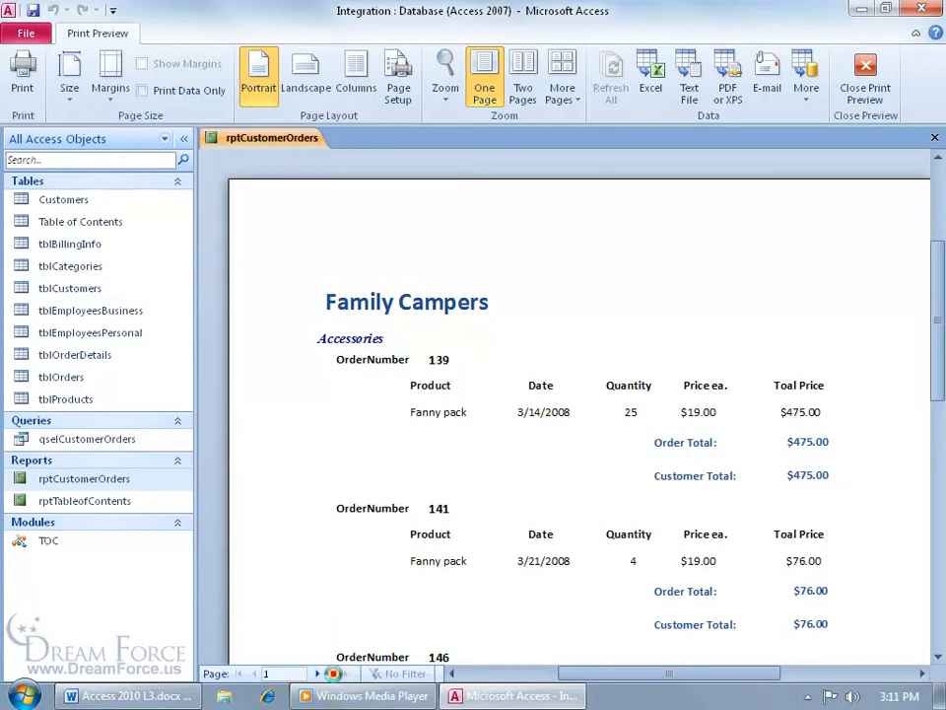
{"action": "left_click", "coordinate": [333, 673]}
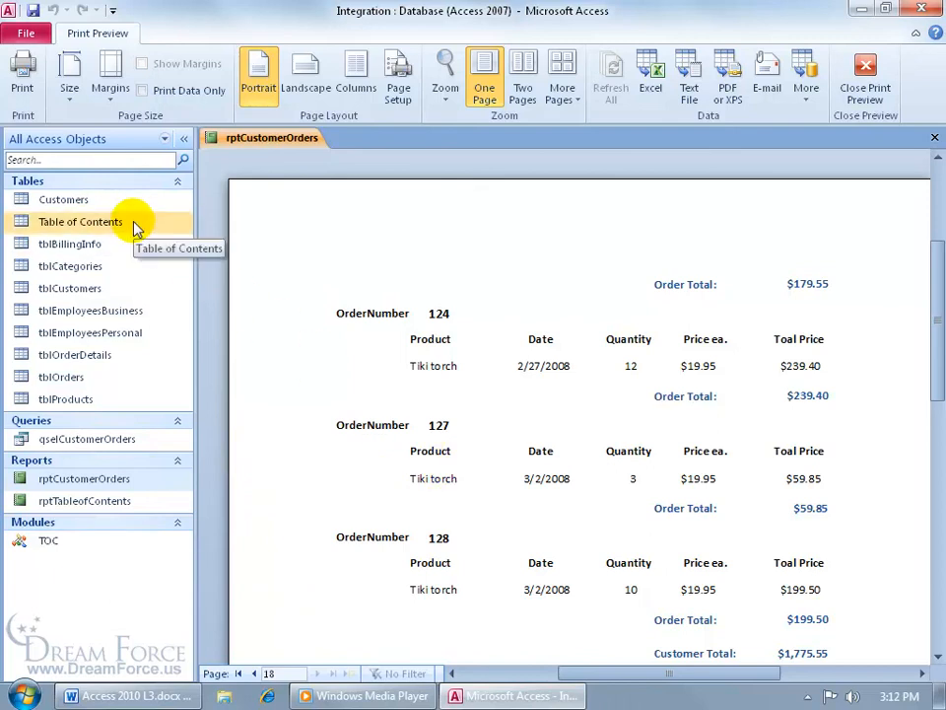
Print-preview rptTableofContents and zoom in on entries Accessories 1 through Tiki torch 15
{"action": "left_click", "coordinate": [867, 77]}
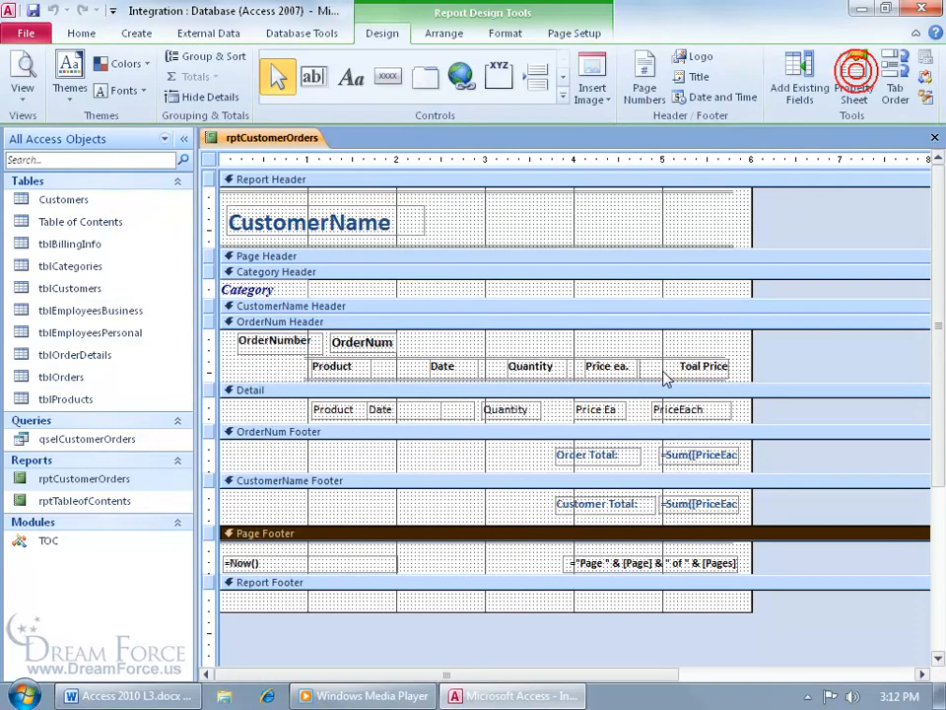
{"action": "right_click", "coordinate": [85, 505]}
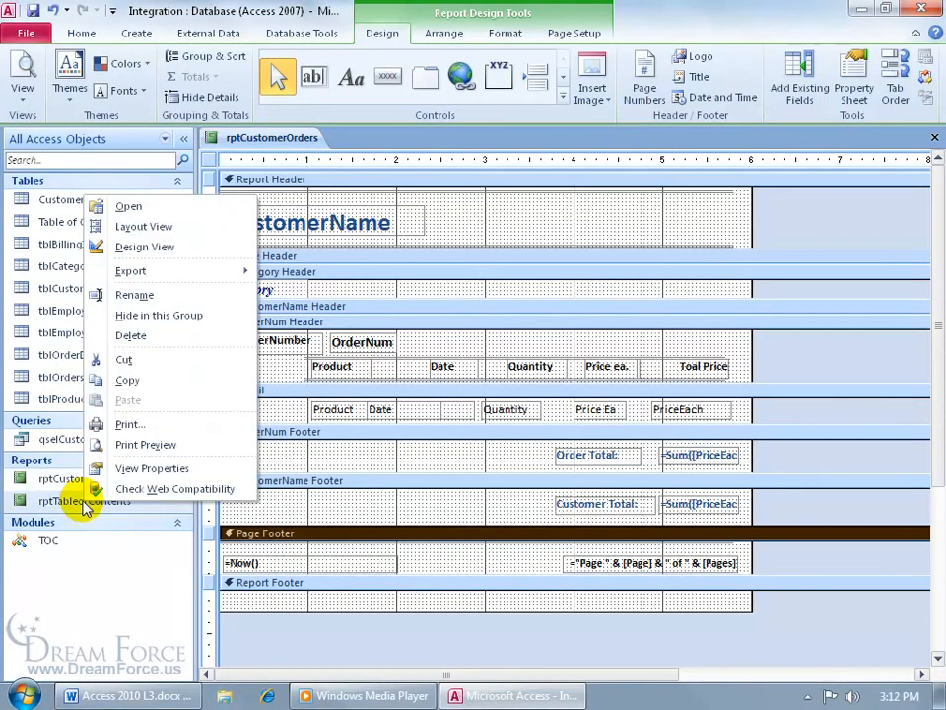
{"action": "left_click", "coordinate": [153, 445]}
{"action": "left_click", "coordinate": [541, 188]}
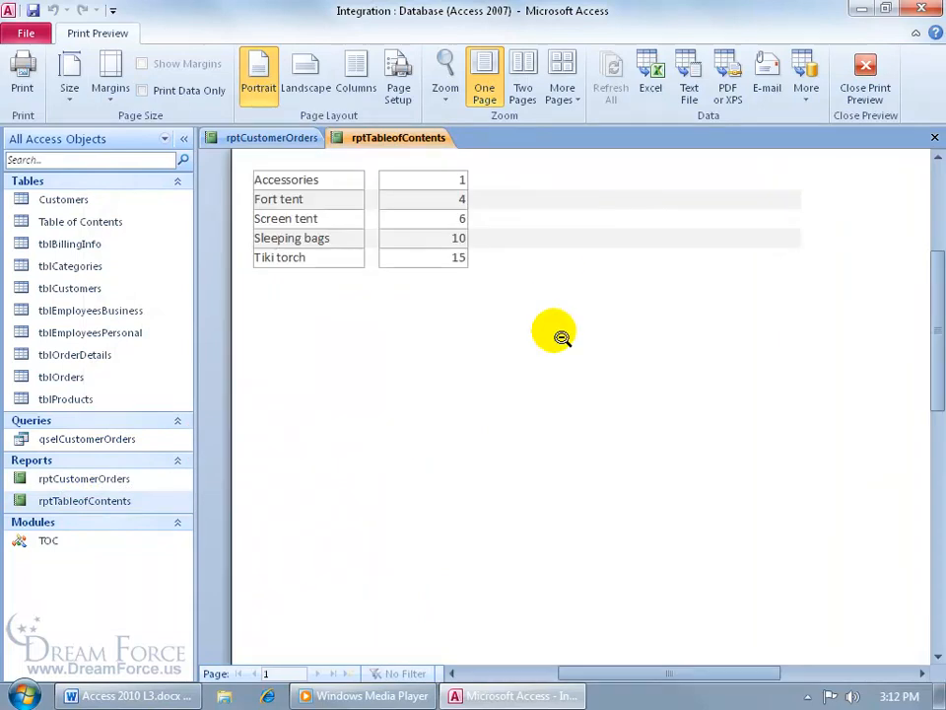